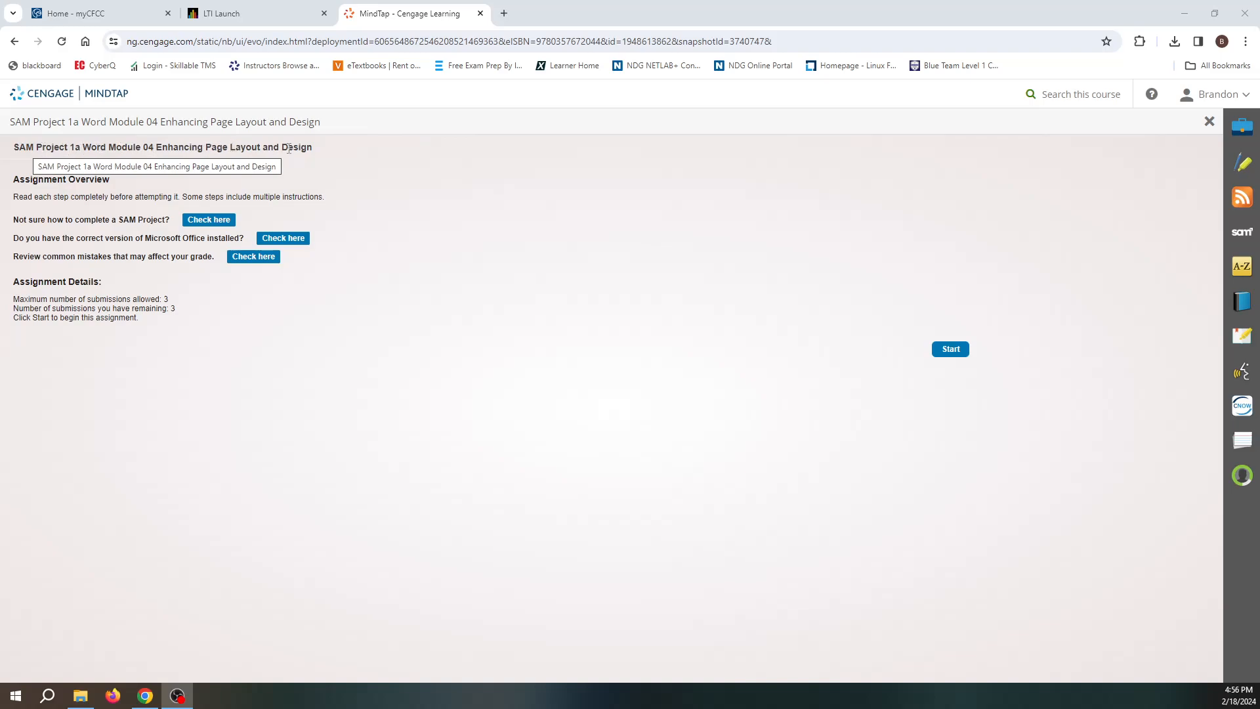
Start the SAM Project 1a Word Module 04 assignment, download all its files to the Downloads folder, and minimize the browser.
left_click(956, 352)
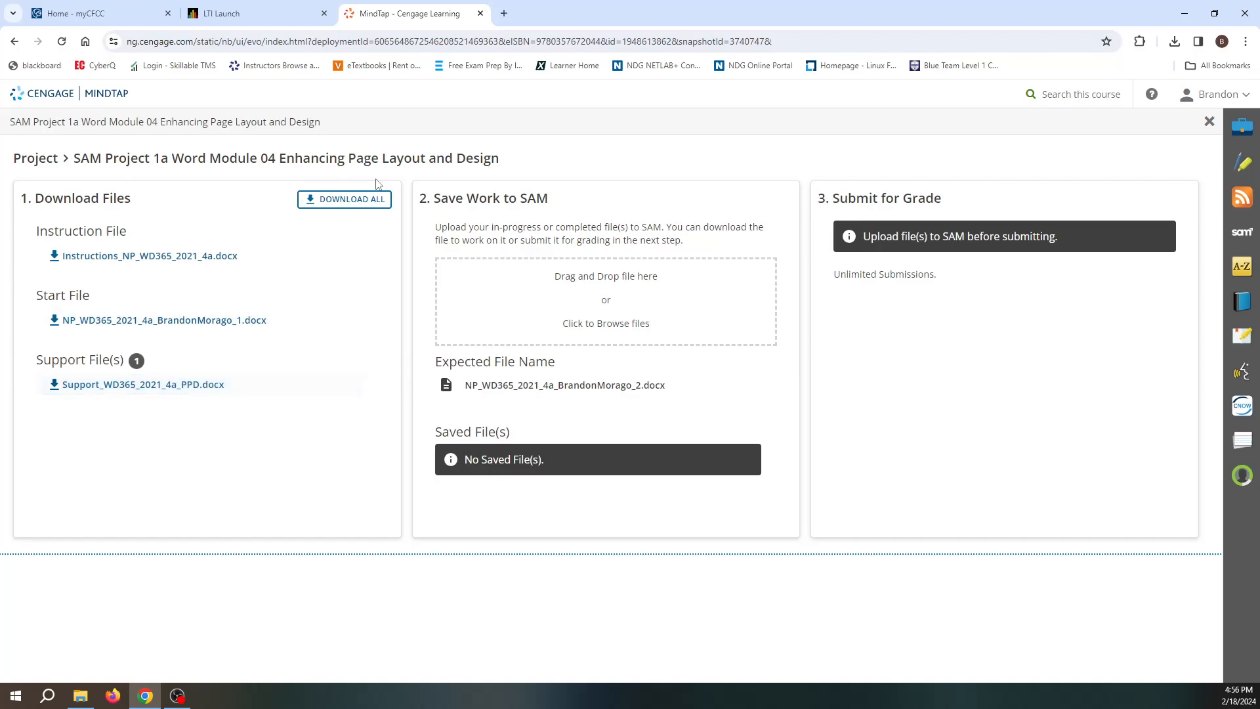
left_click(352, 201)
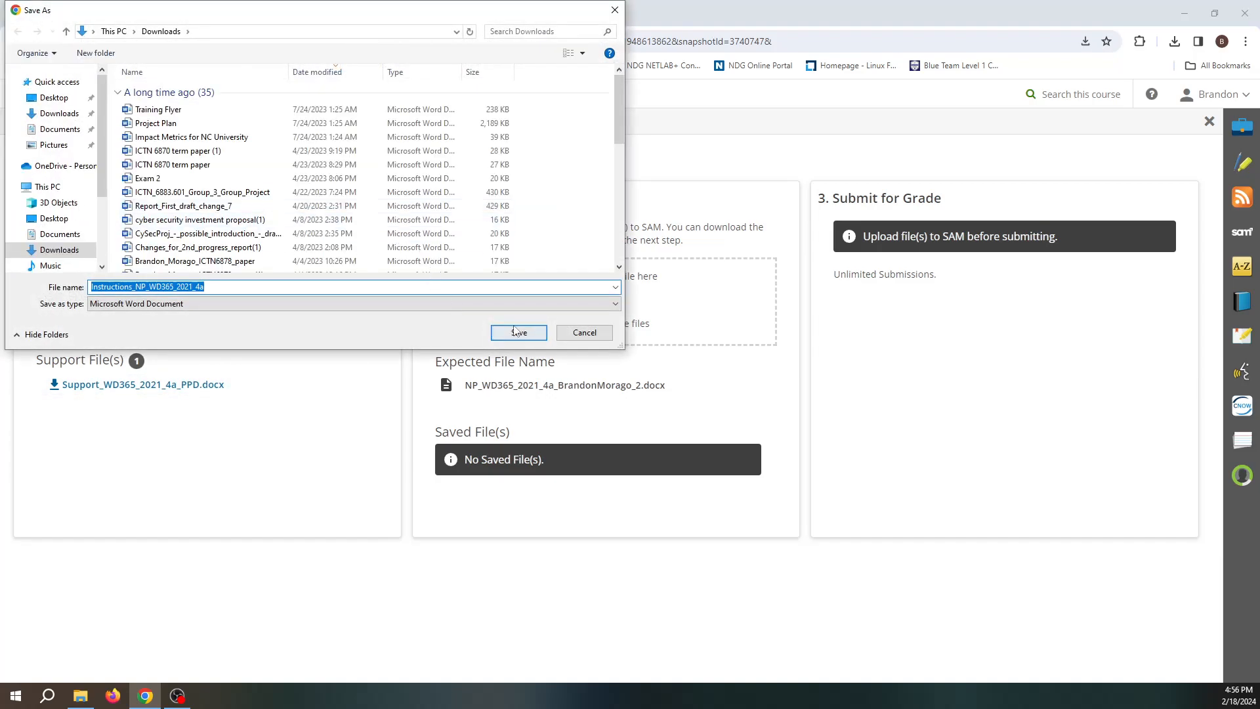
left_click(519, 333)
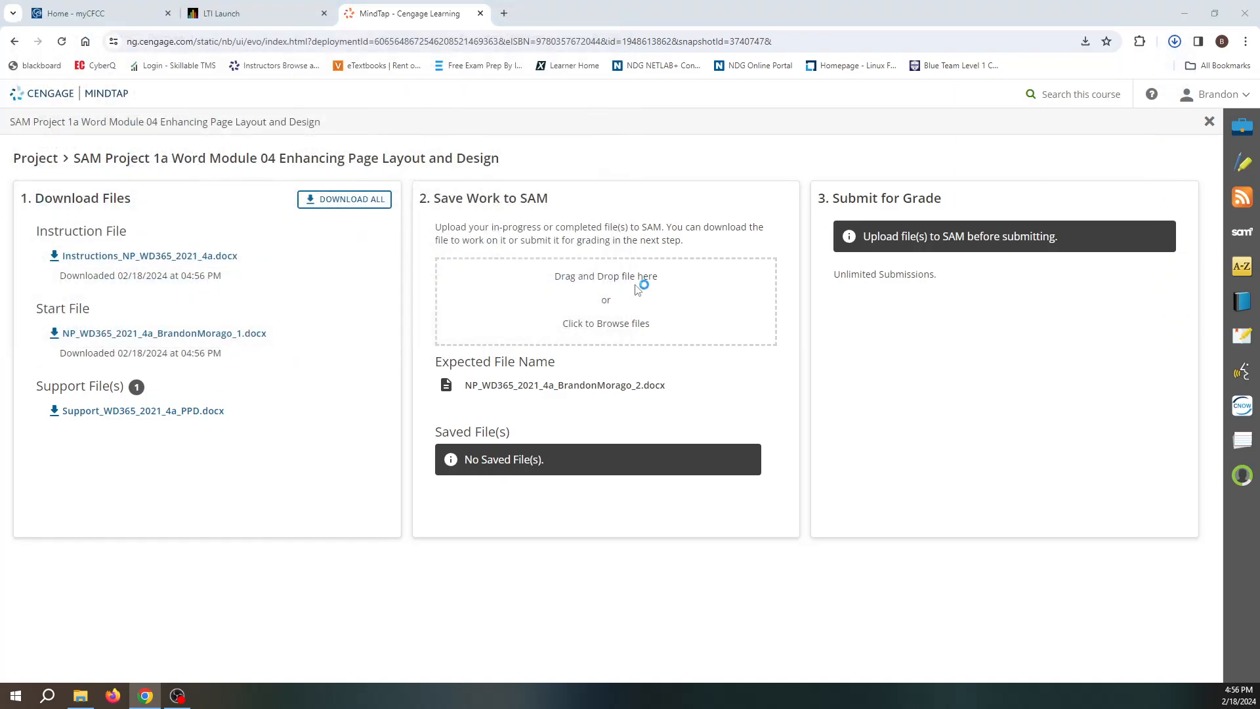
left_click(519, 333)
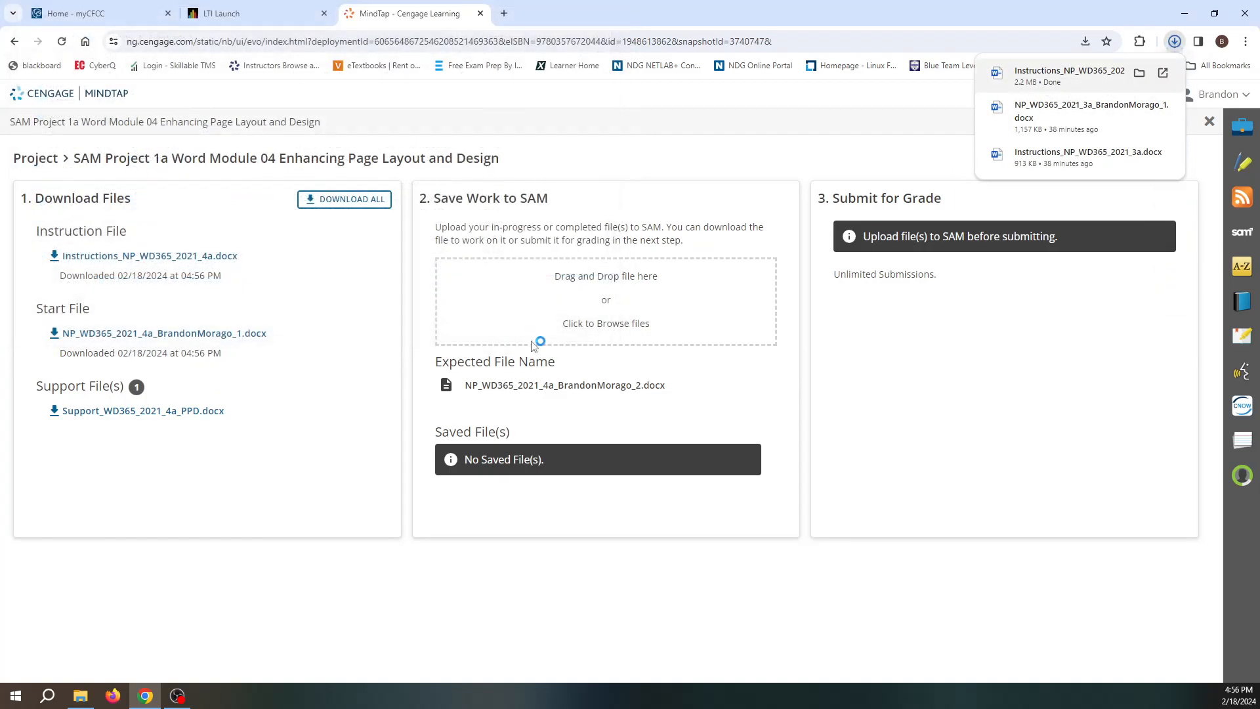
left_click(519, 333)
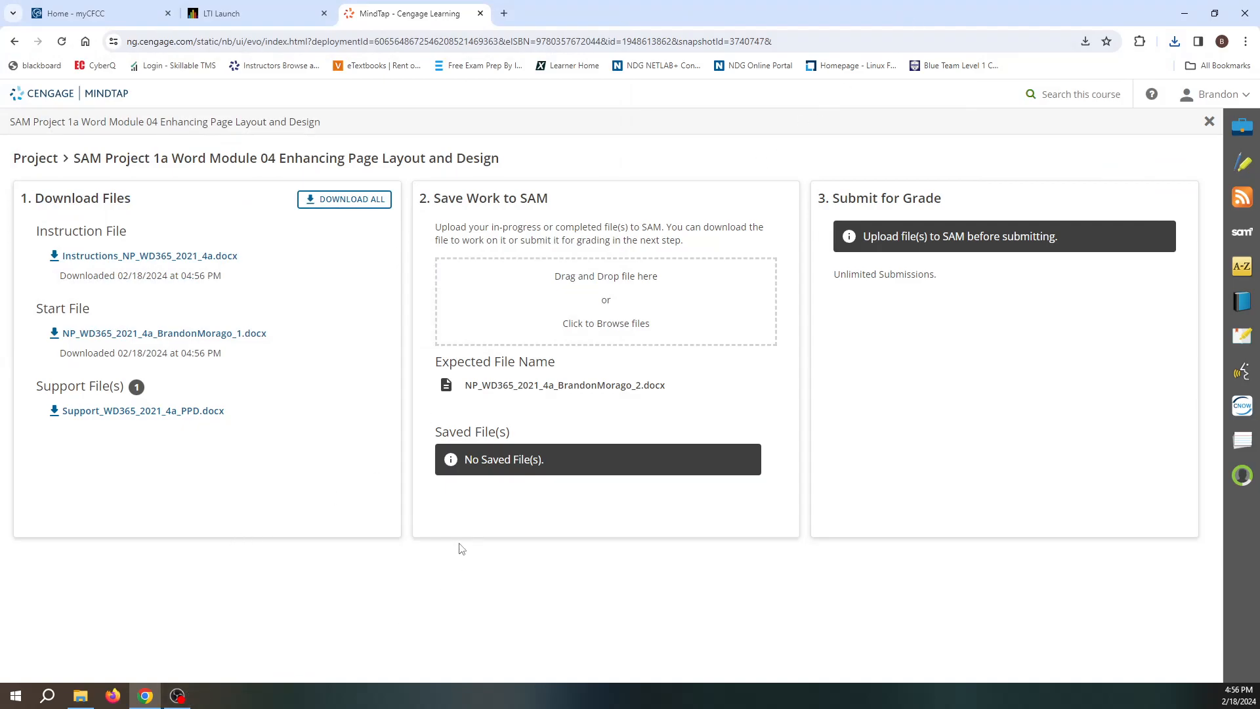
left_click(1184, 13)
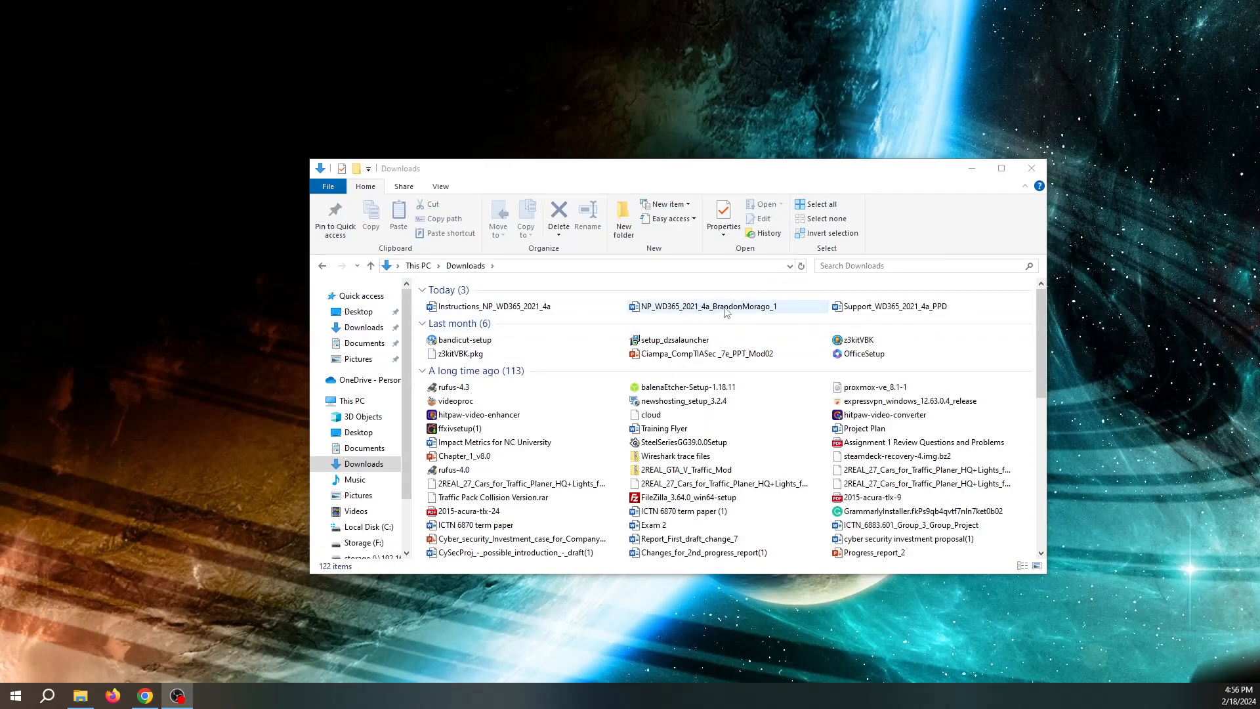
Rename the downloaded NP_WD365_2021_4a start file so that its name ends in 2.
left_click(772, 310)
right_click(772, 311)
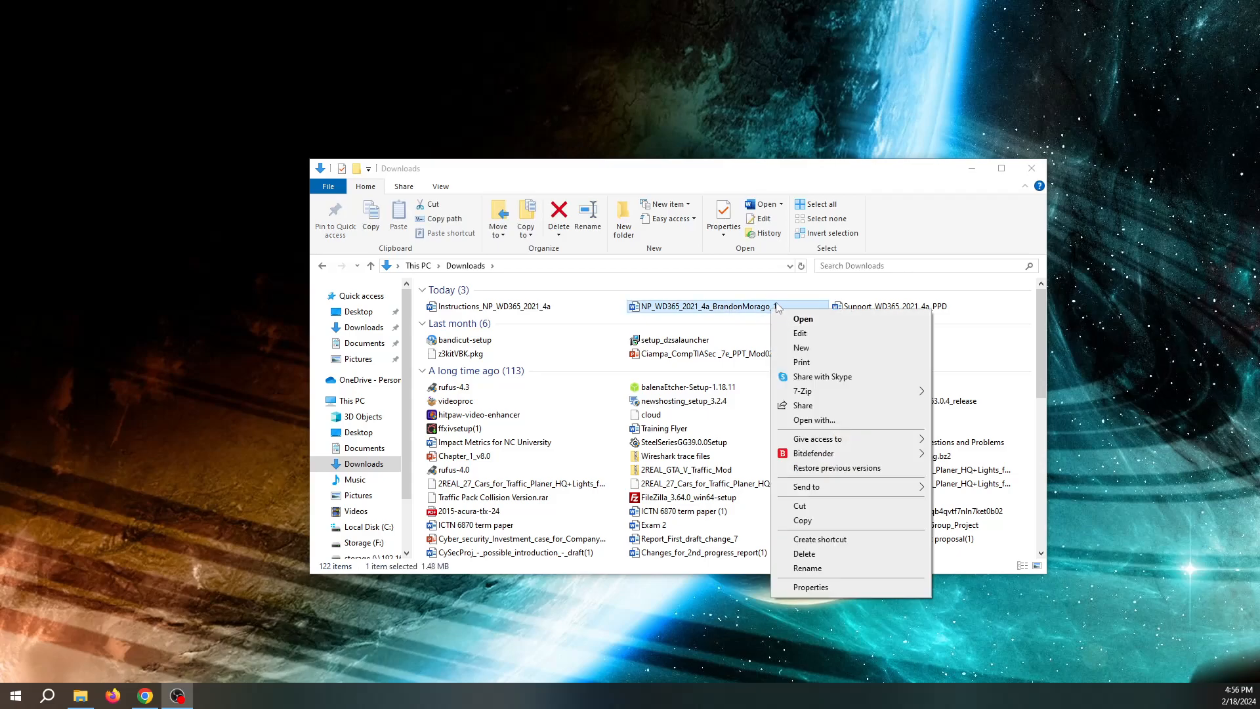
left_click(807, 568)
left_click(789, 309)
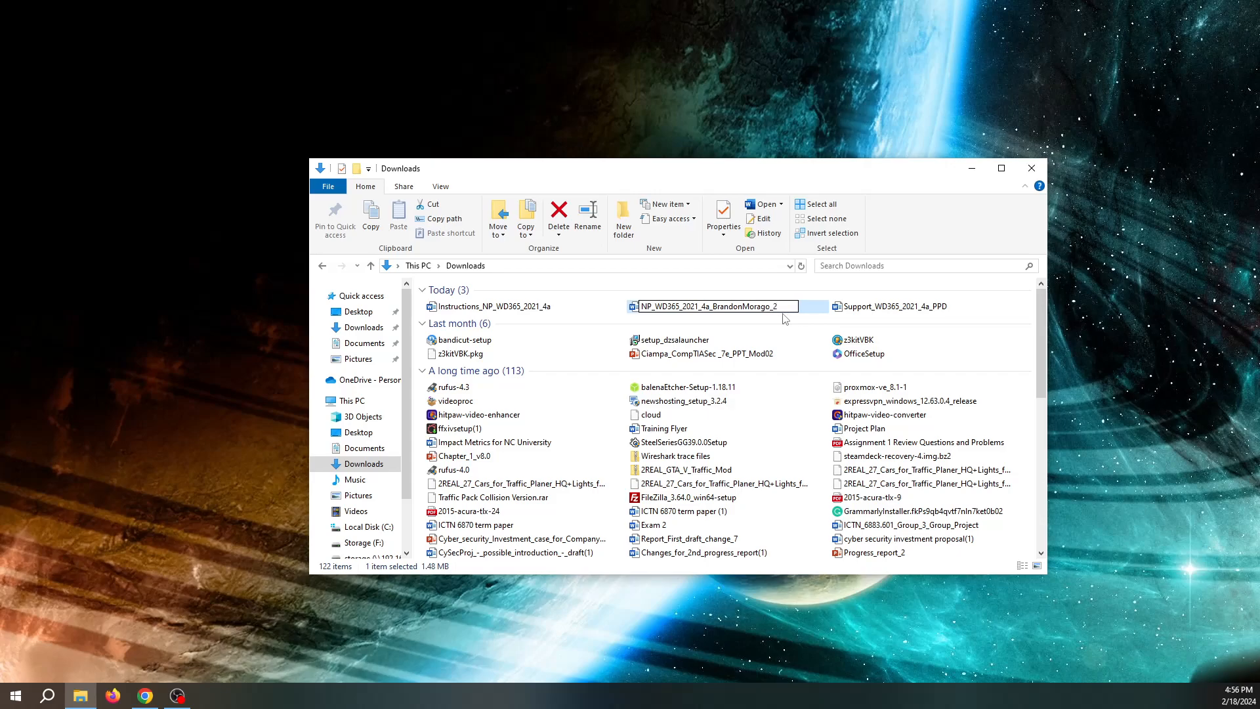
left_click(991, 308)
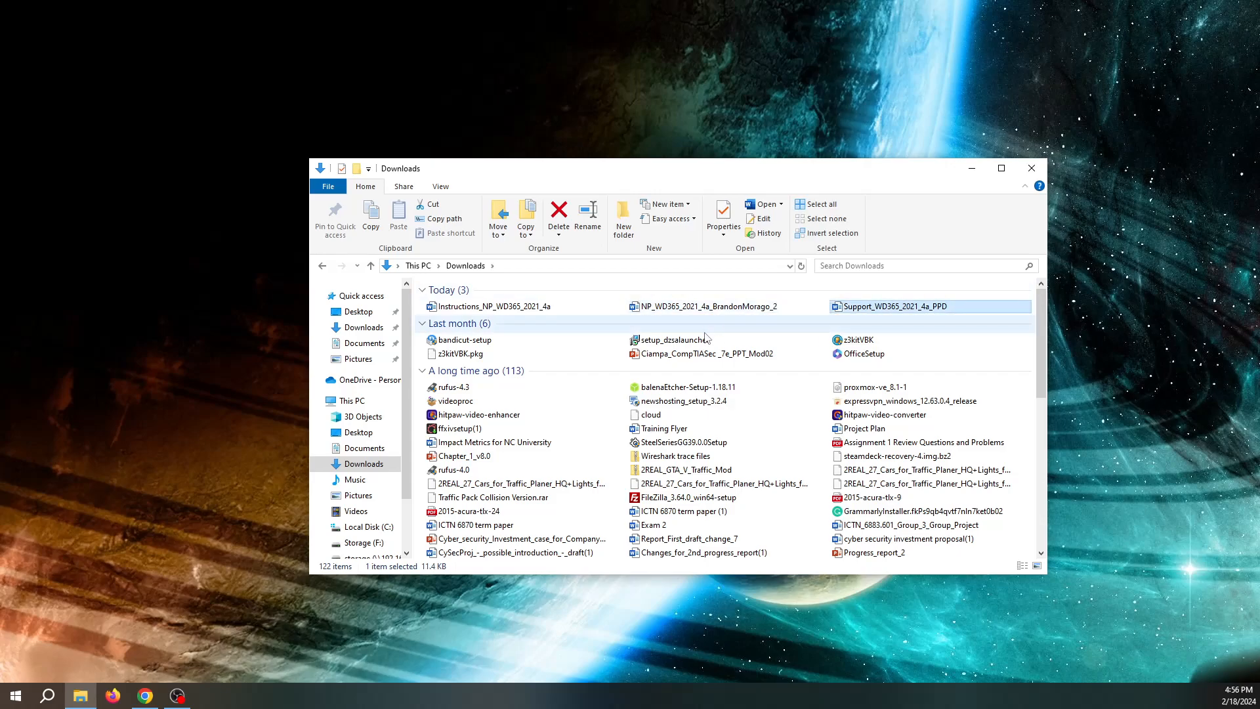
Open the renamed project document and Instructions_NP_WD365_2021_4a in Word, and move the instructions window to the other monitor.
mouse_move(722, 314)
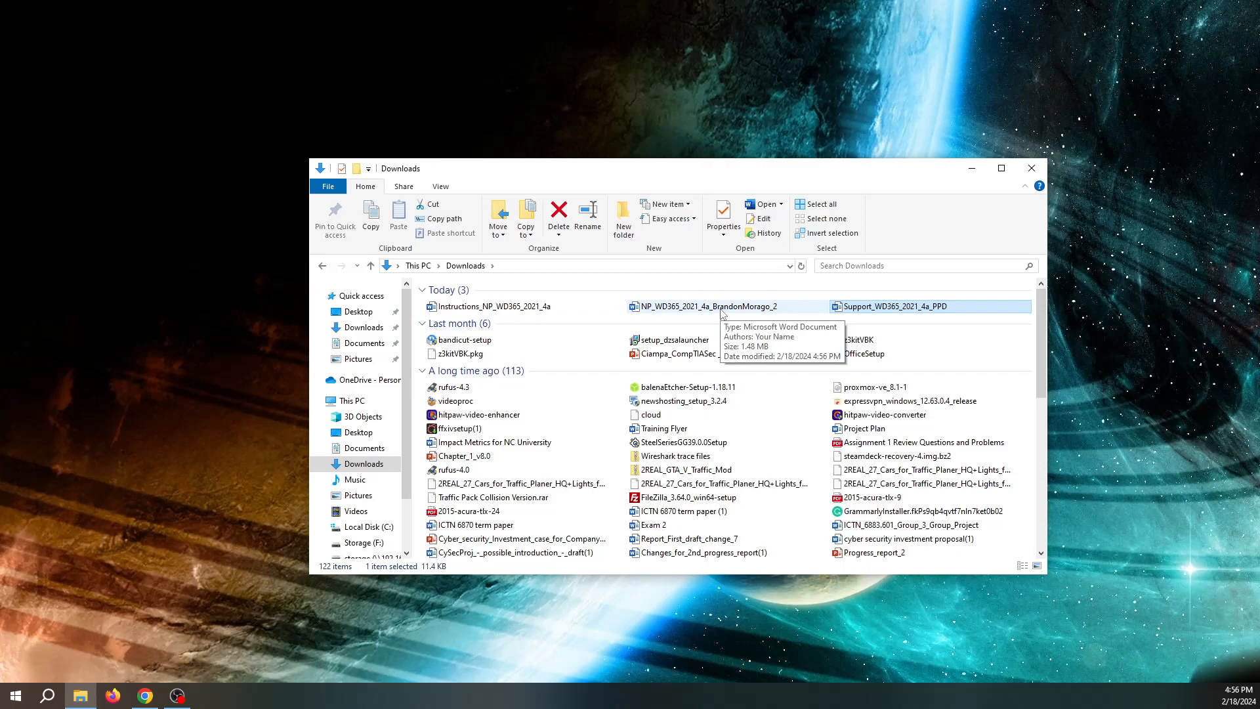
double_click(722, 308)
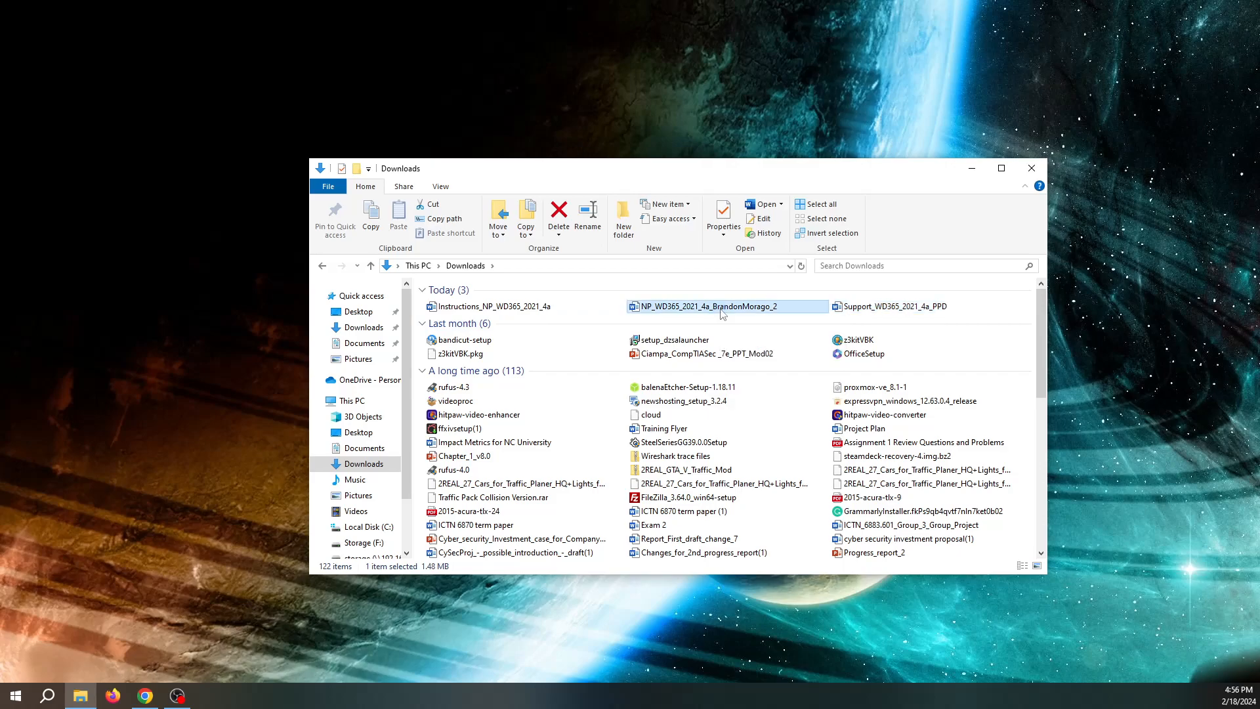
left_click(518, 308)
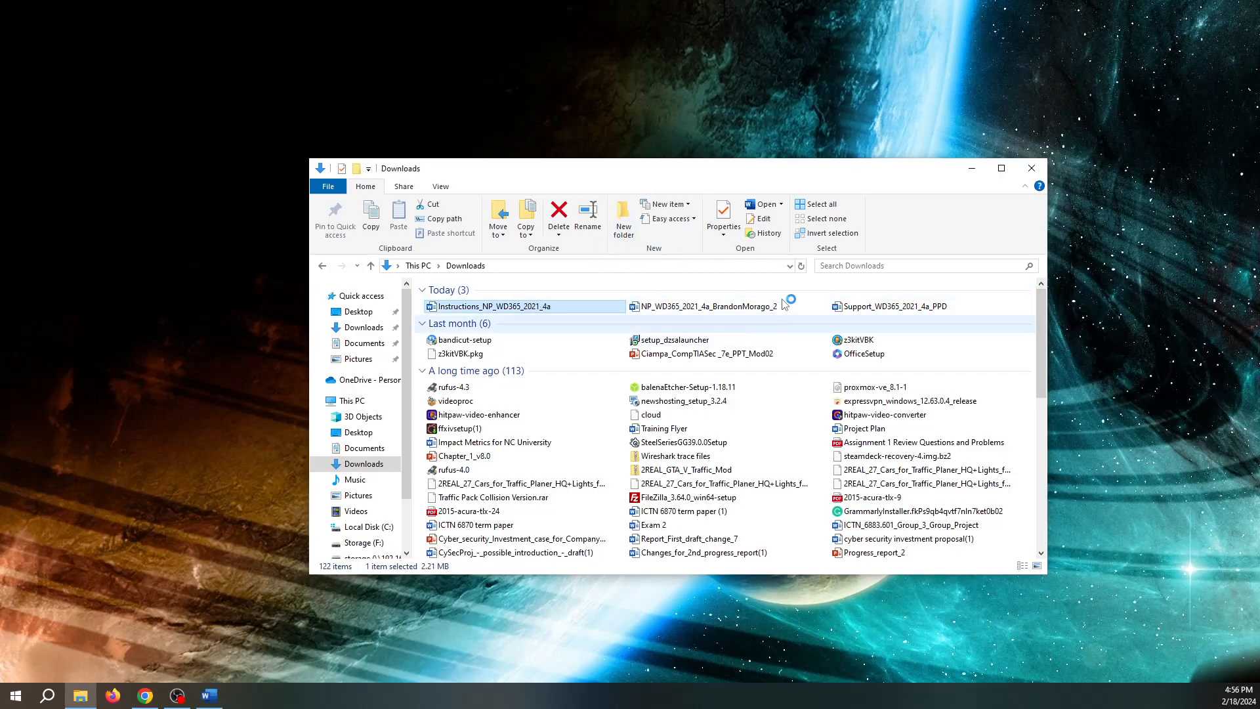
mouse_move(912, 312)
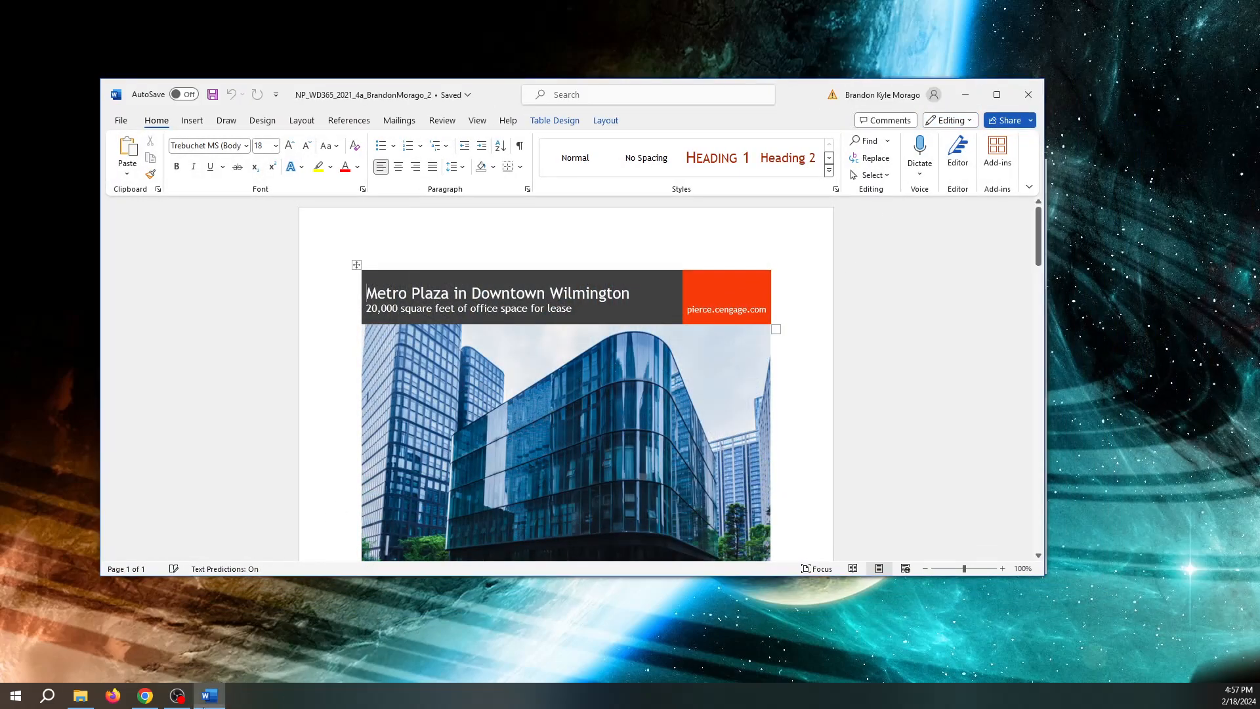
left_click(79, 697)
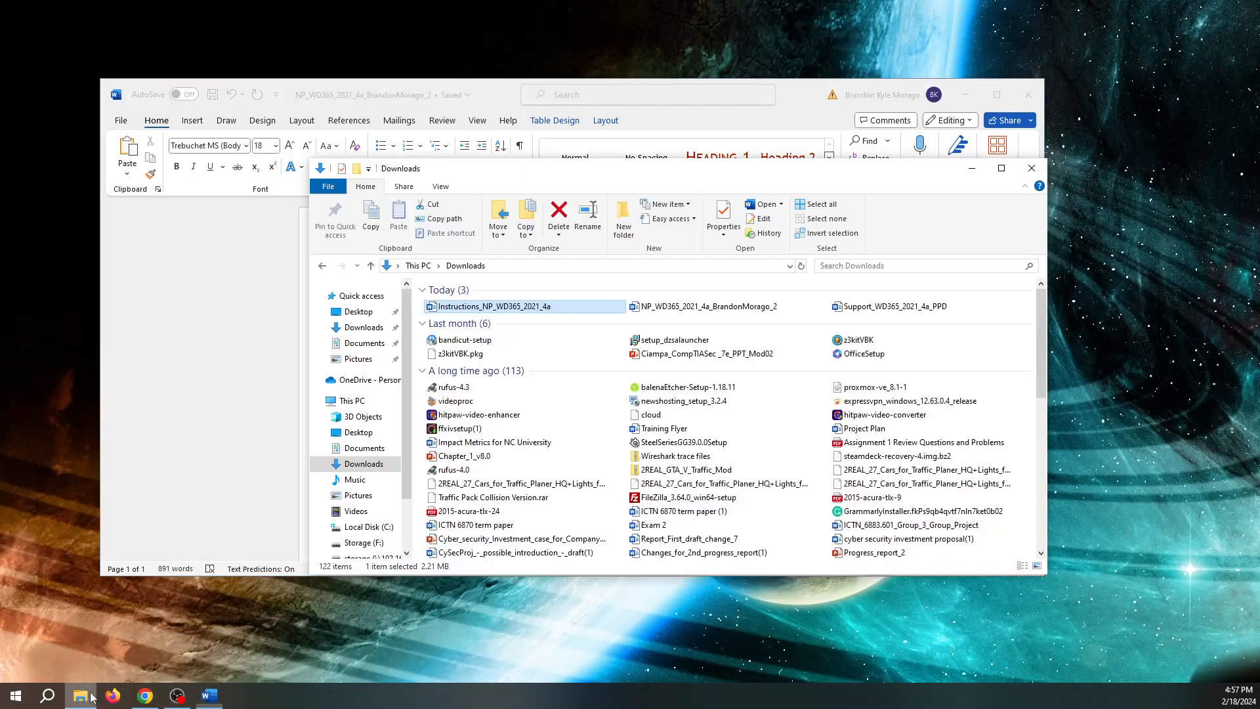
double_click(582, 310)
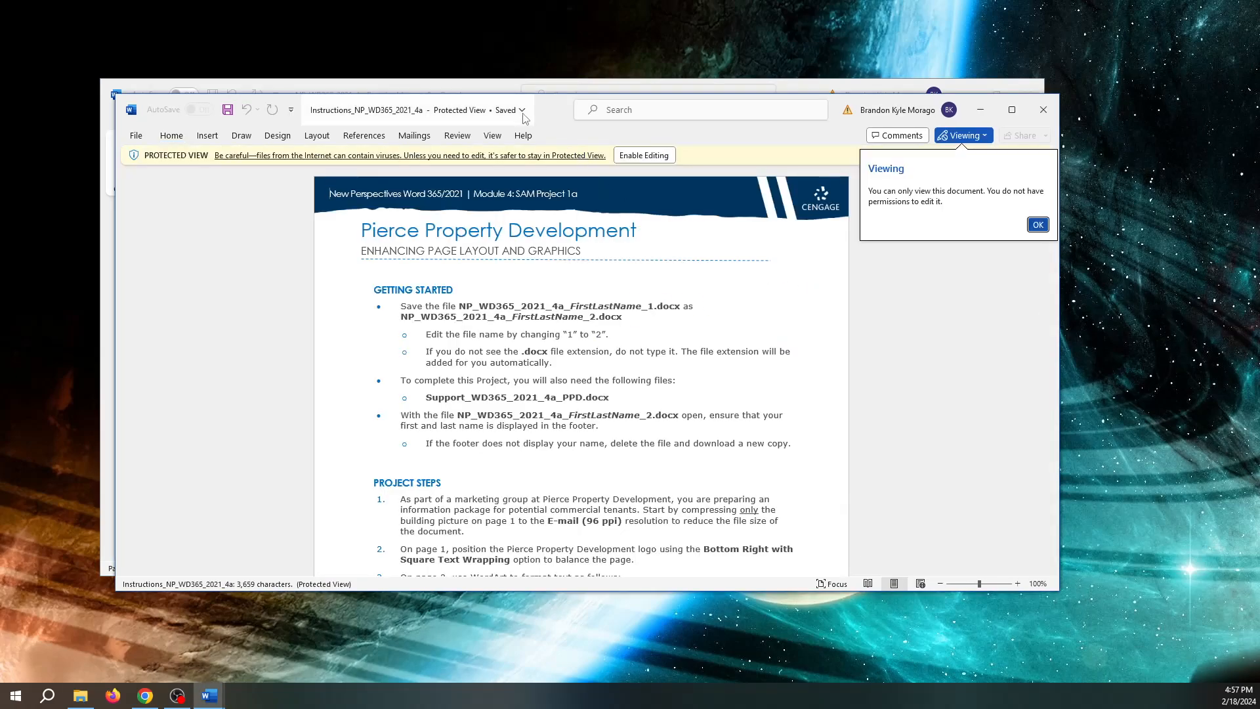
left_click_drag(562, 113, 1259, 112)
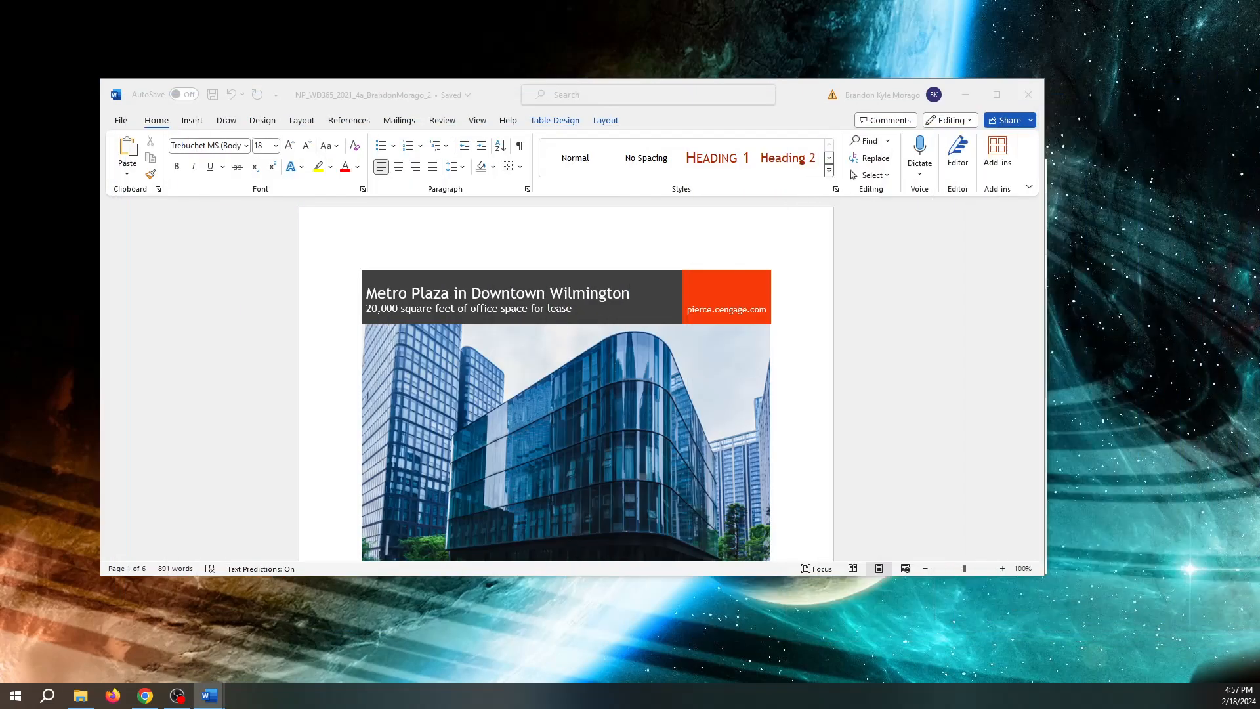
Maximize the project document's window and display it in Print Layout view at 220% zoom.
left_click(991, 104)
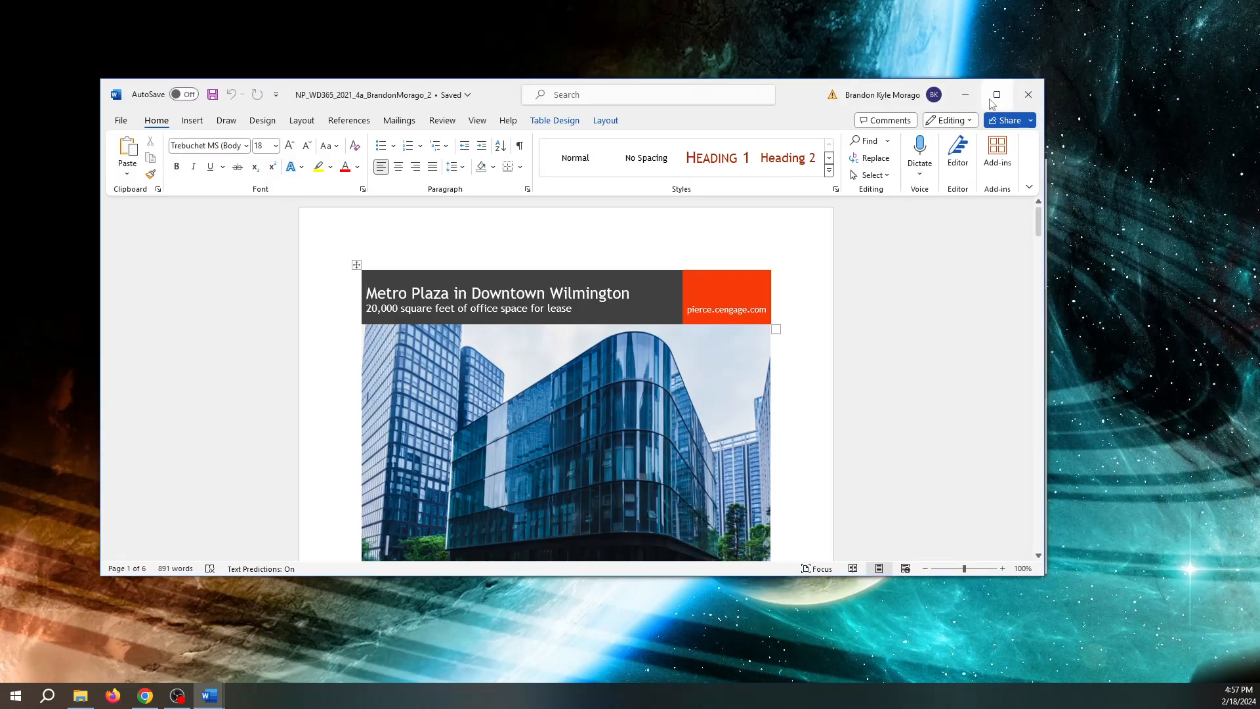
left_click(995, 98)
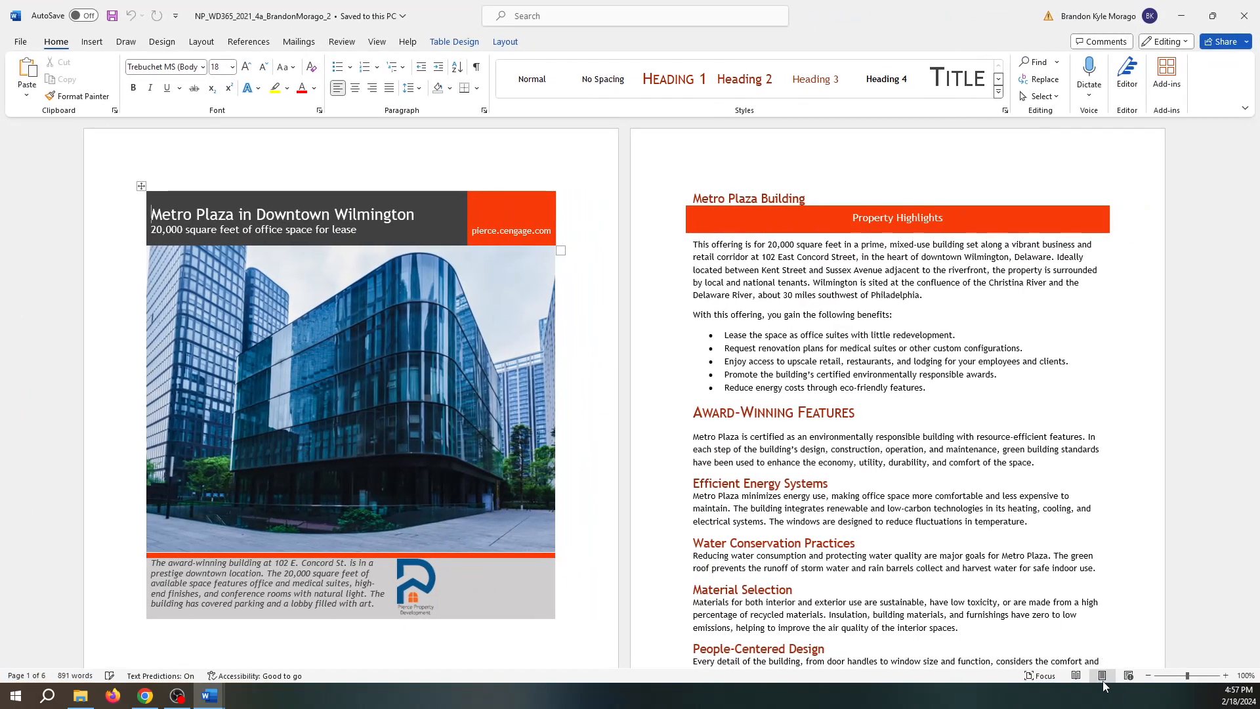
left_click(1075, 677)
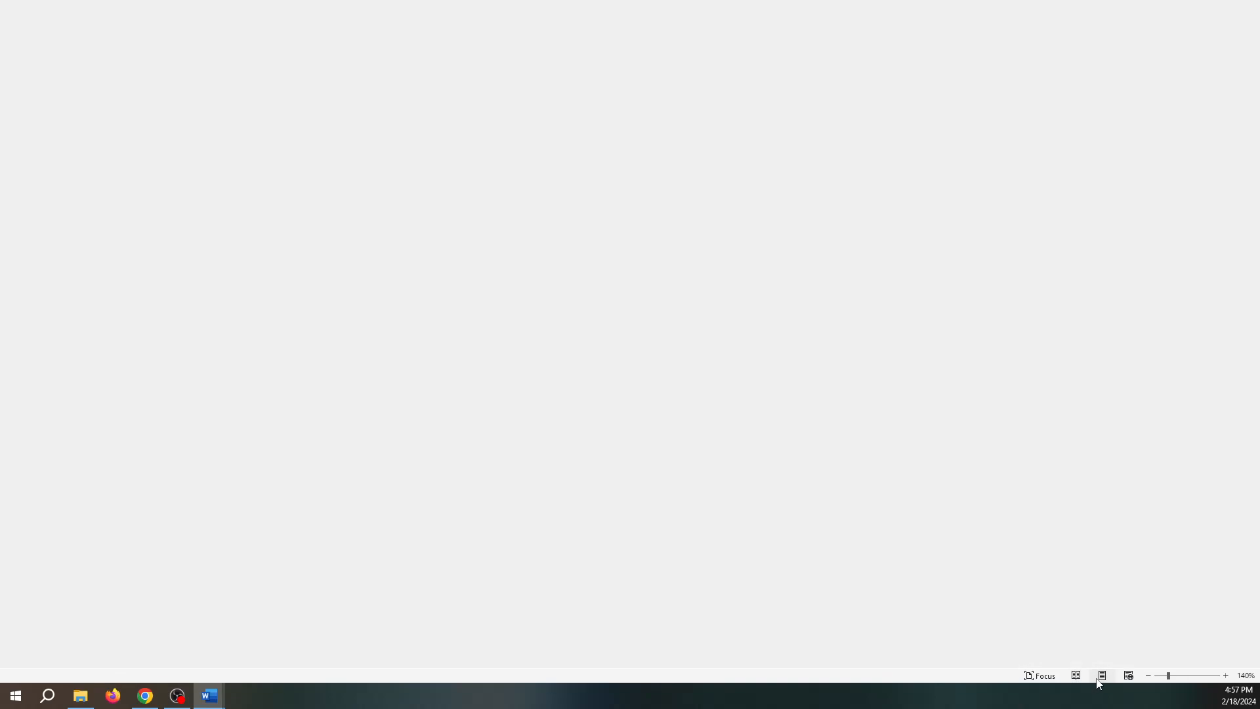
left_click(1101, 679)
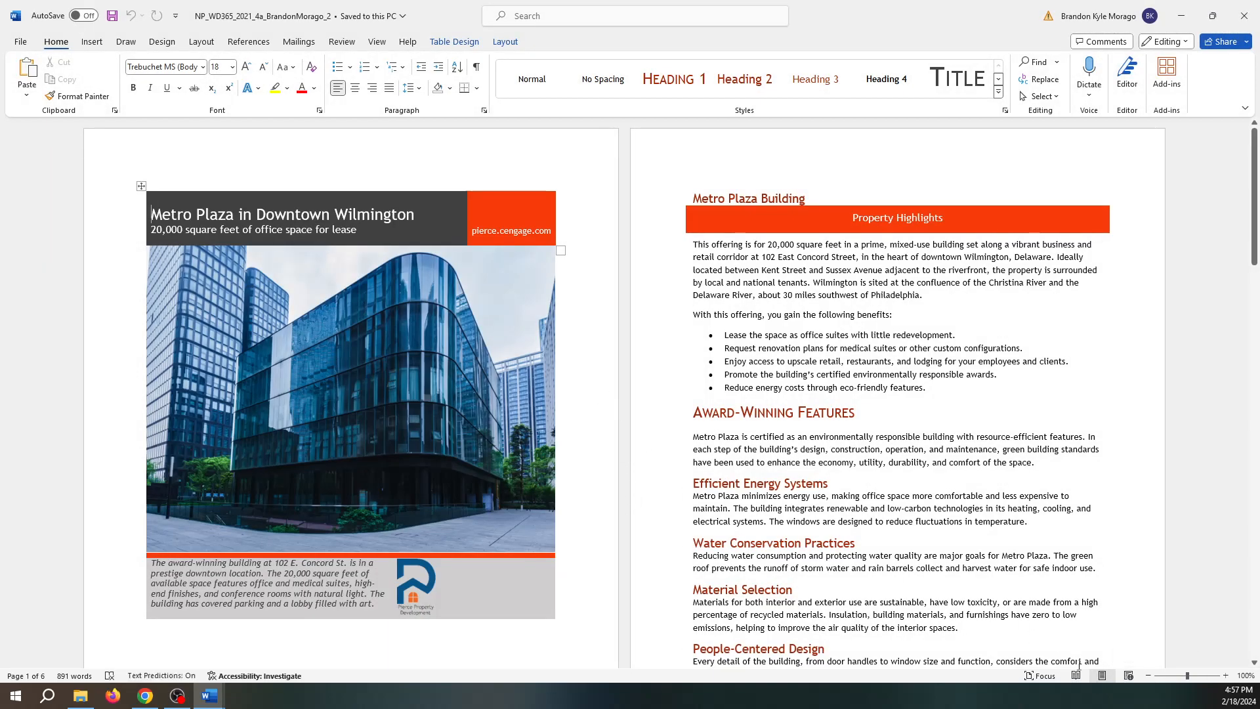
left_click(1129, 677)
left_click(1104, 678)
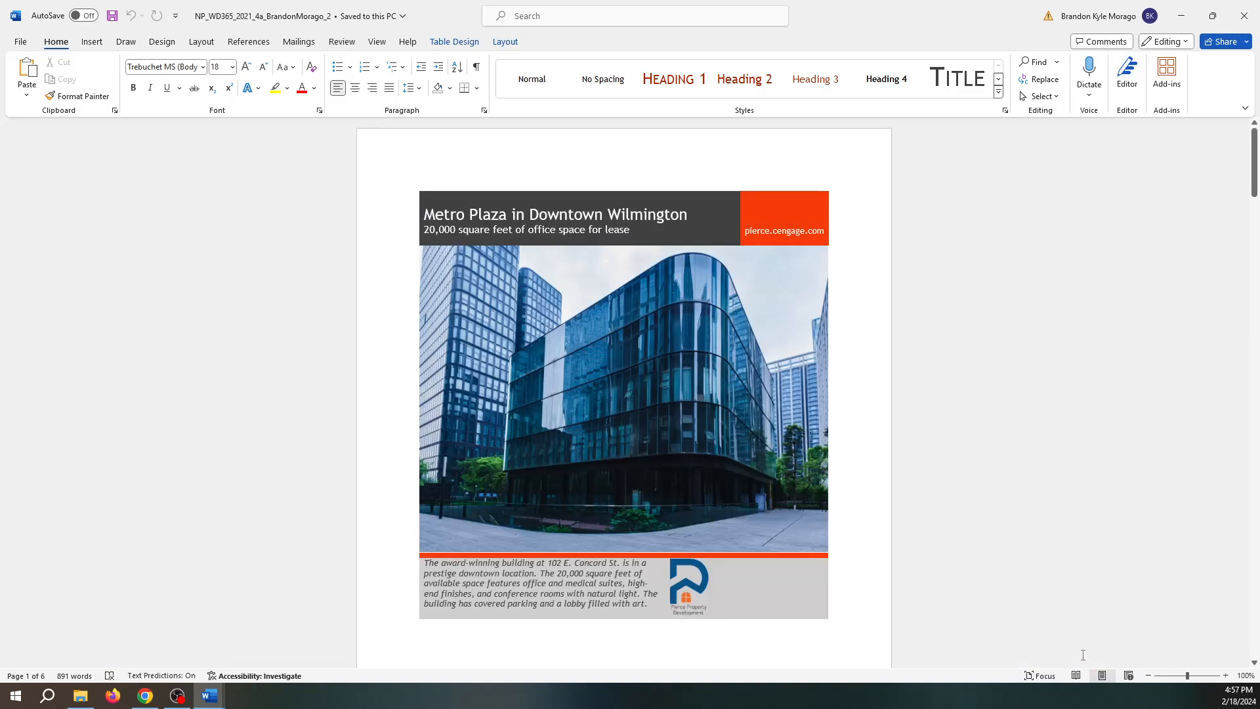
left_click_drag(1189, 681, 1199, 683)
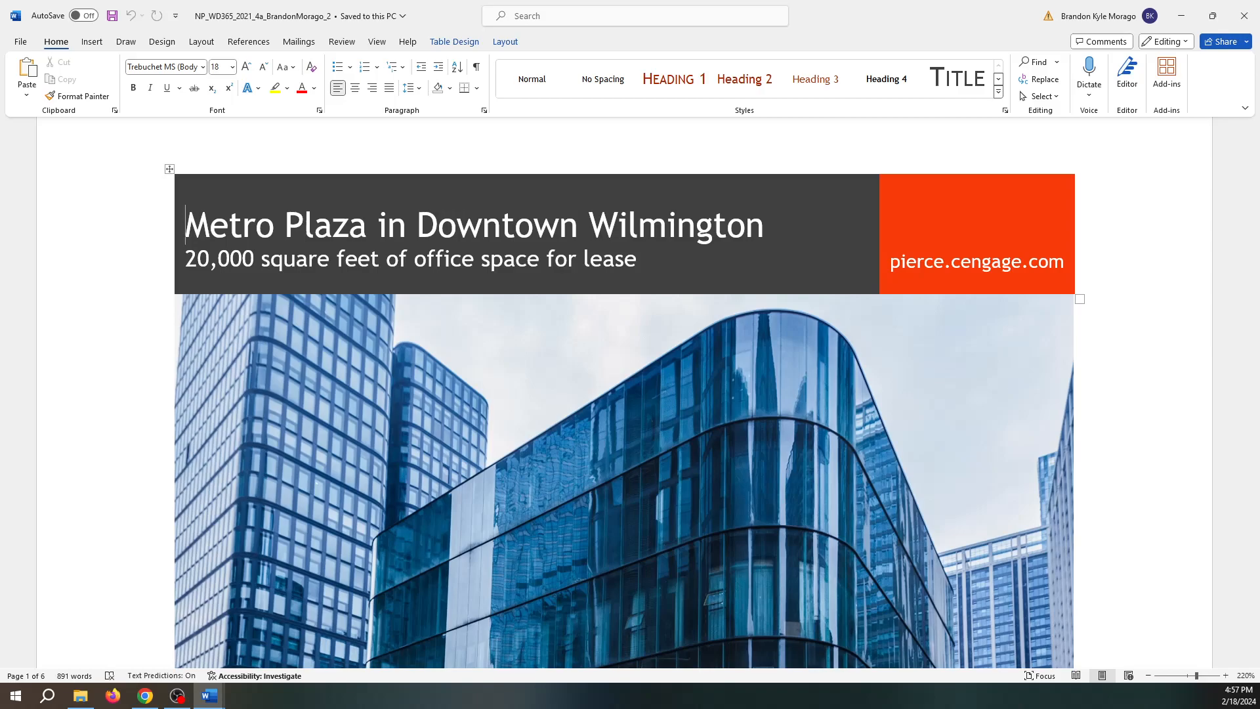
Examine the building picture on page 1 and its picture formatting options for a compression setting.
scroll(780, 435, "down", 6)
scroll(780, 434, "down", 2)
scroll(782, 440, "up", 8)
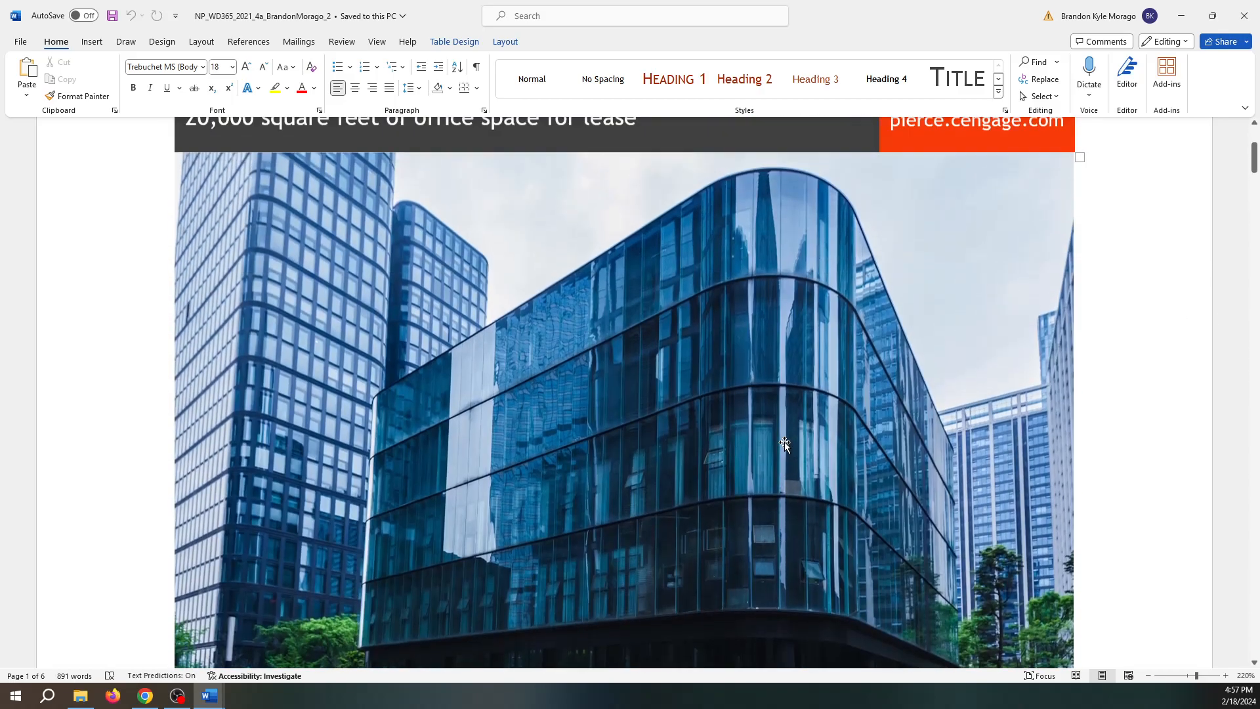
right_click(784, 444)
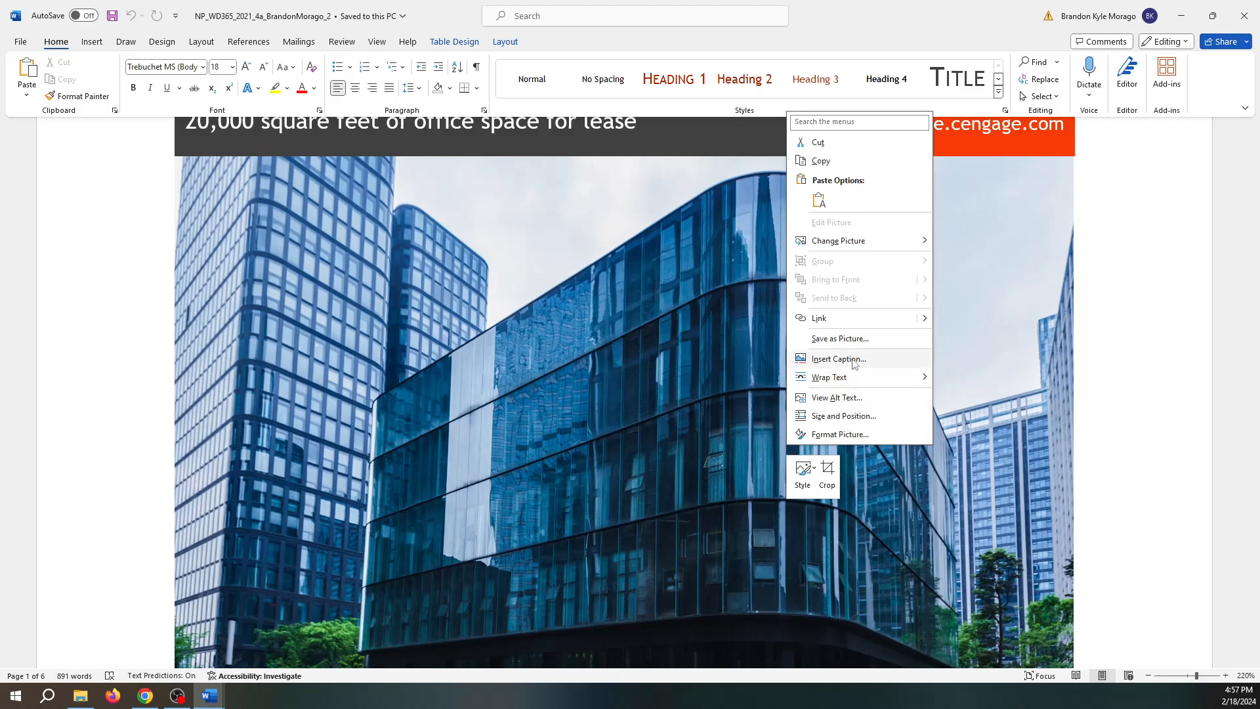
left_click(845, 436)
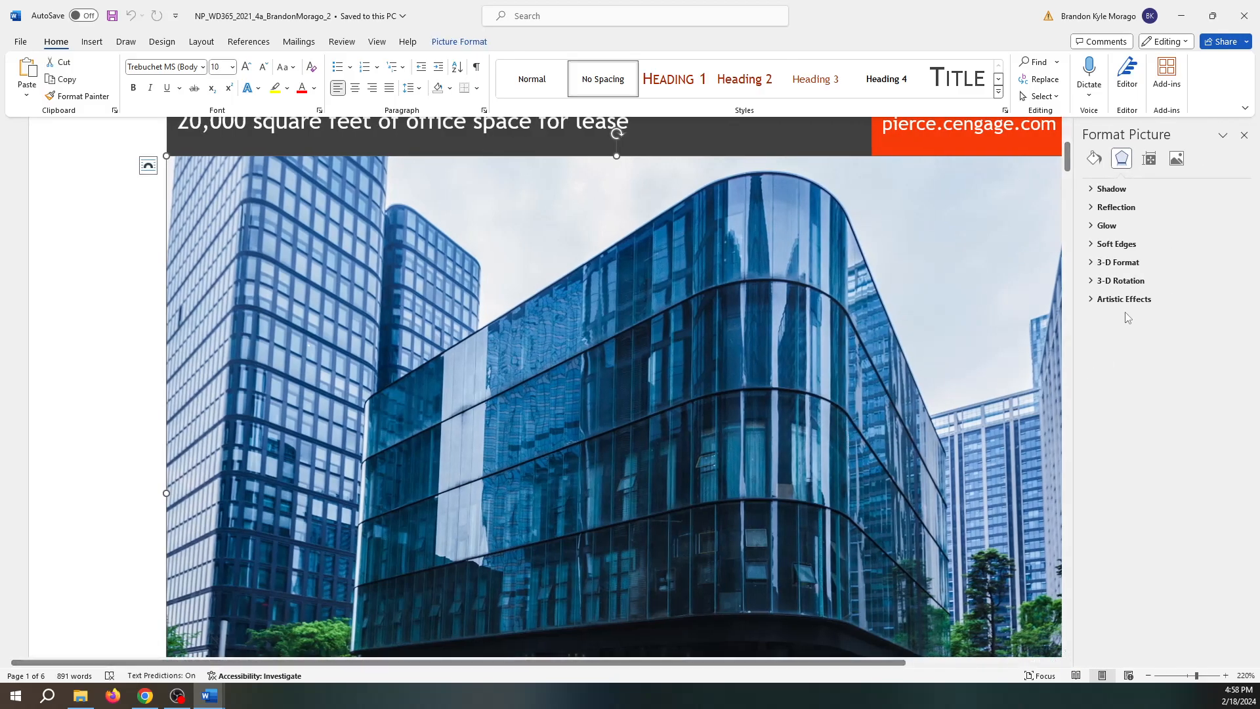
left_click(1094, 158)
left_click(1149, 158)
left_click(1175, 159)
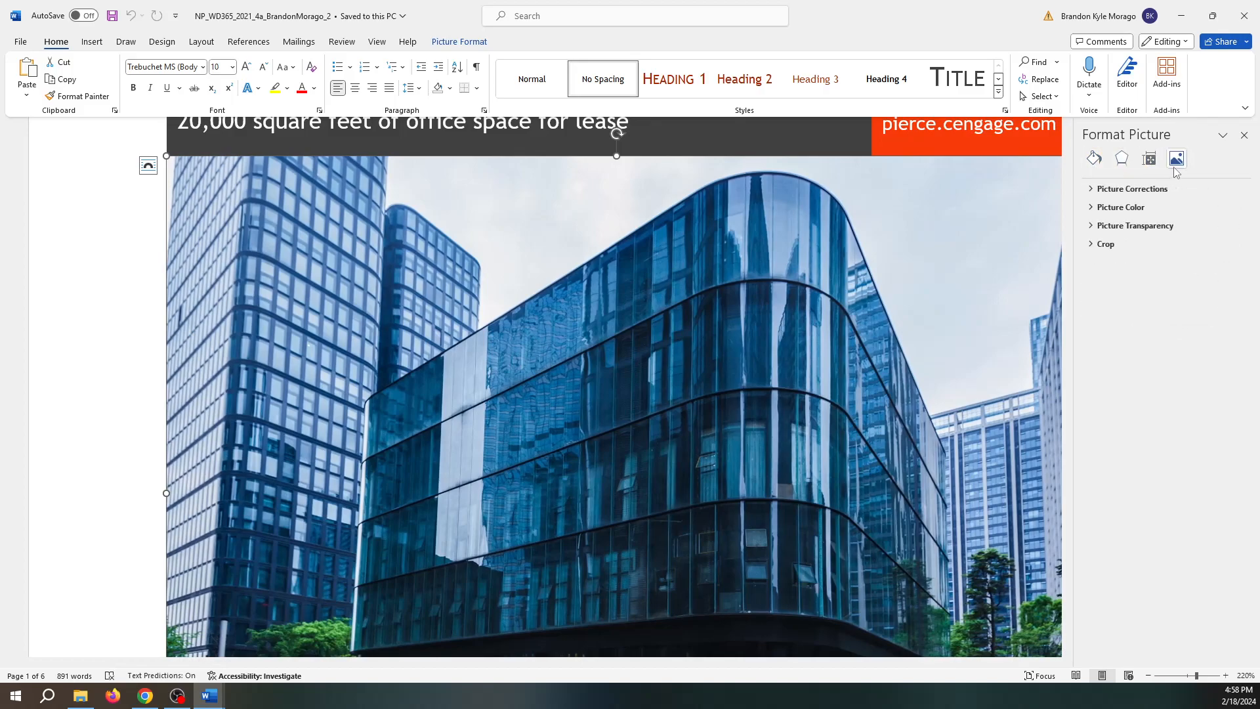
left_click(1091, 189)
left_click(1090, 190)
left_click(1093, 208)
left_click(1093, 207)
left_click(1091, 226)
left_click(1091, 226)
left_click(1090, 244)
left_click(1091, 244)
left_click(1244, 135)
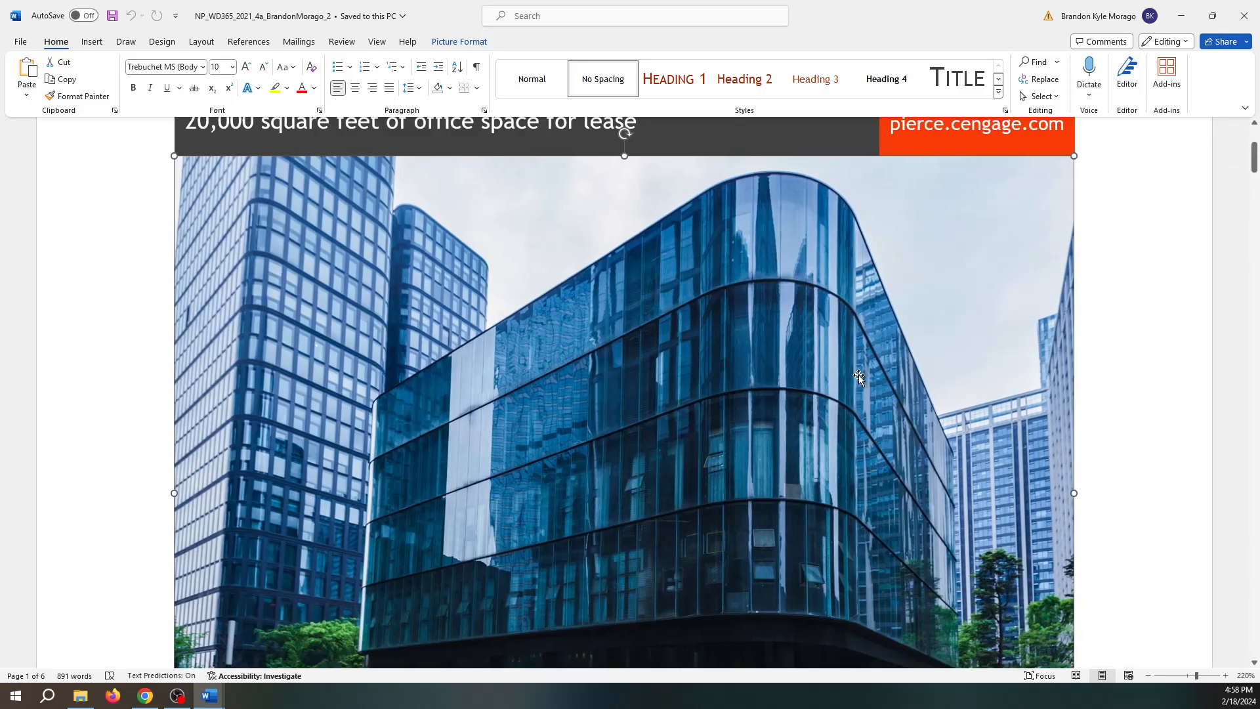
right_click(859, 377)
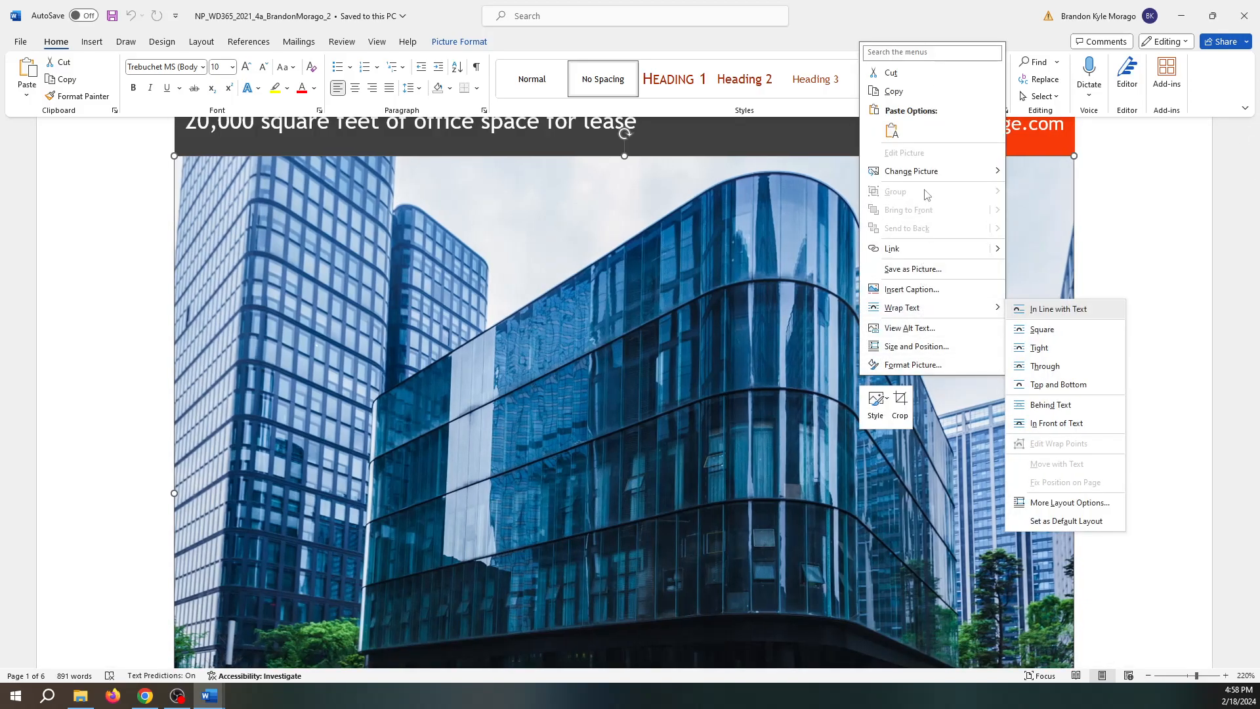
mouse_move(933, 180)
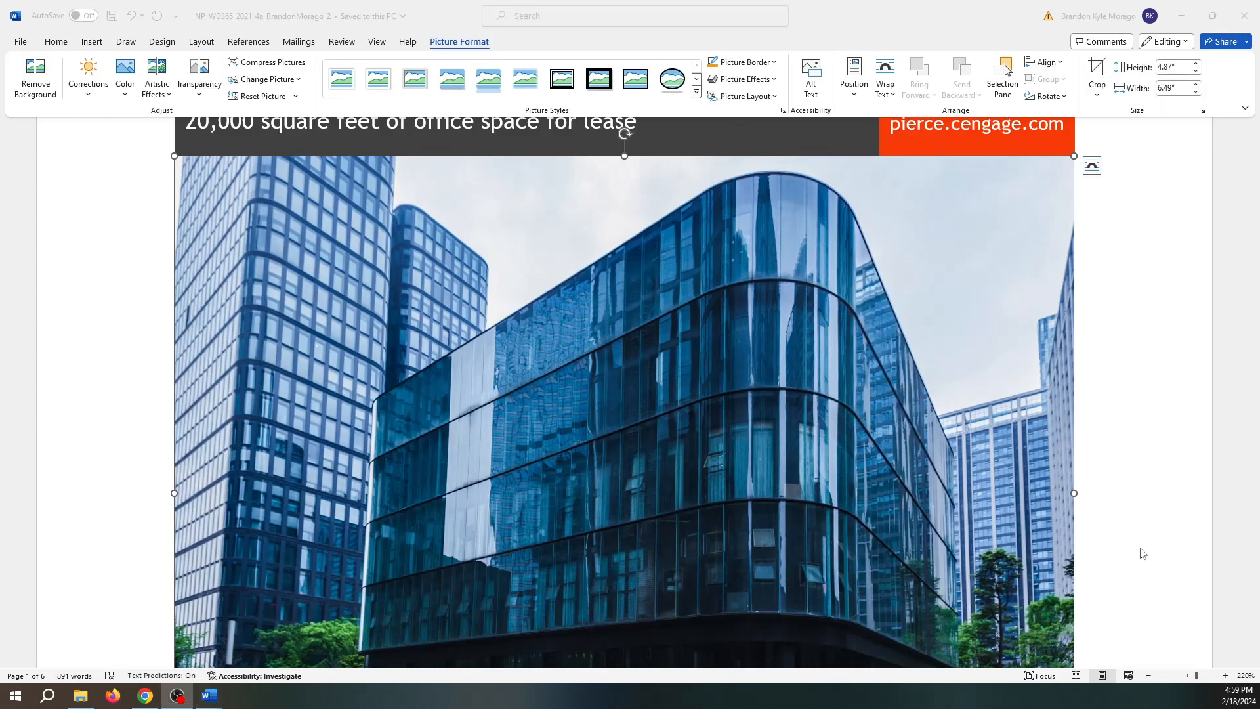
Compress only the building picture on page 1 to the E-mail (96 ppi) resolution, deleting its cropped areas.
left_click(699, 462)
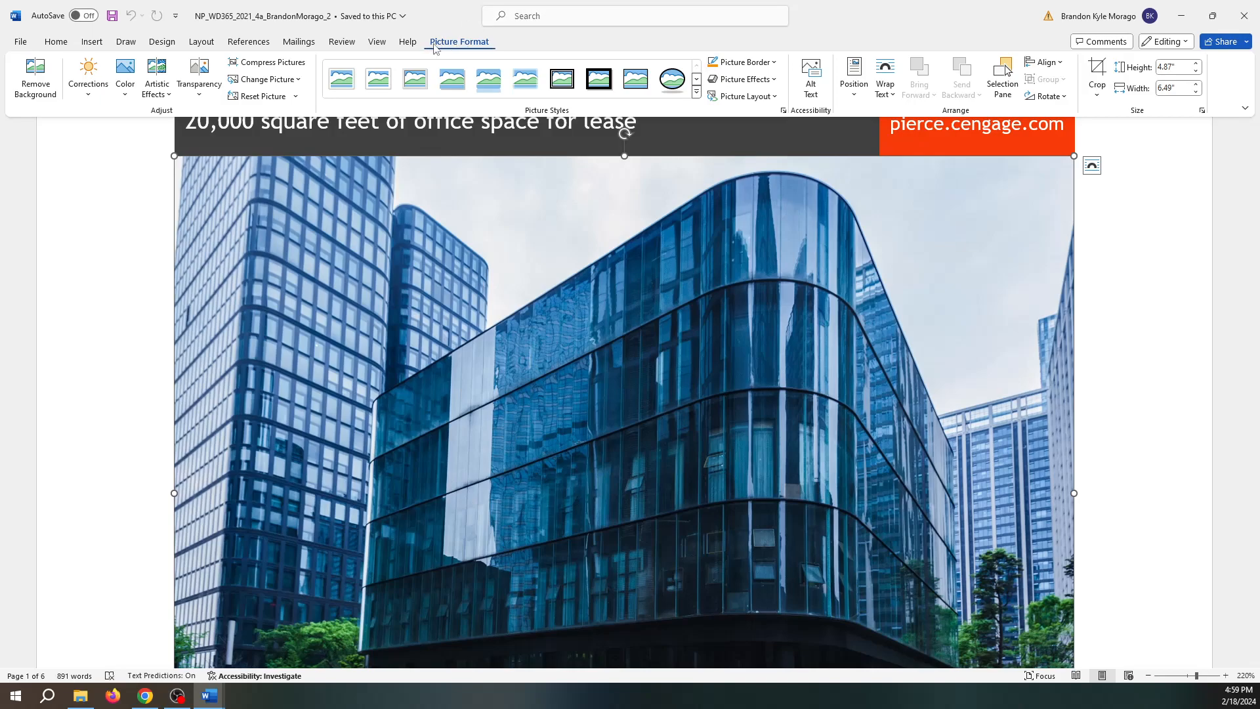
left_click(259, 65)
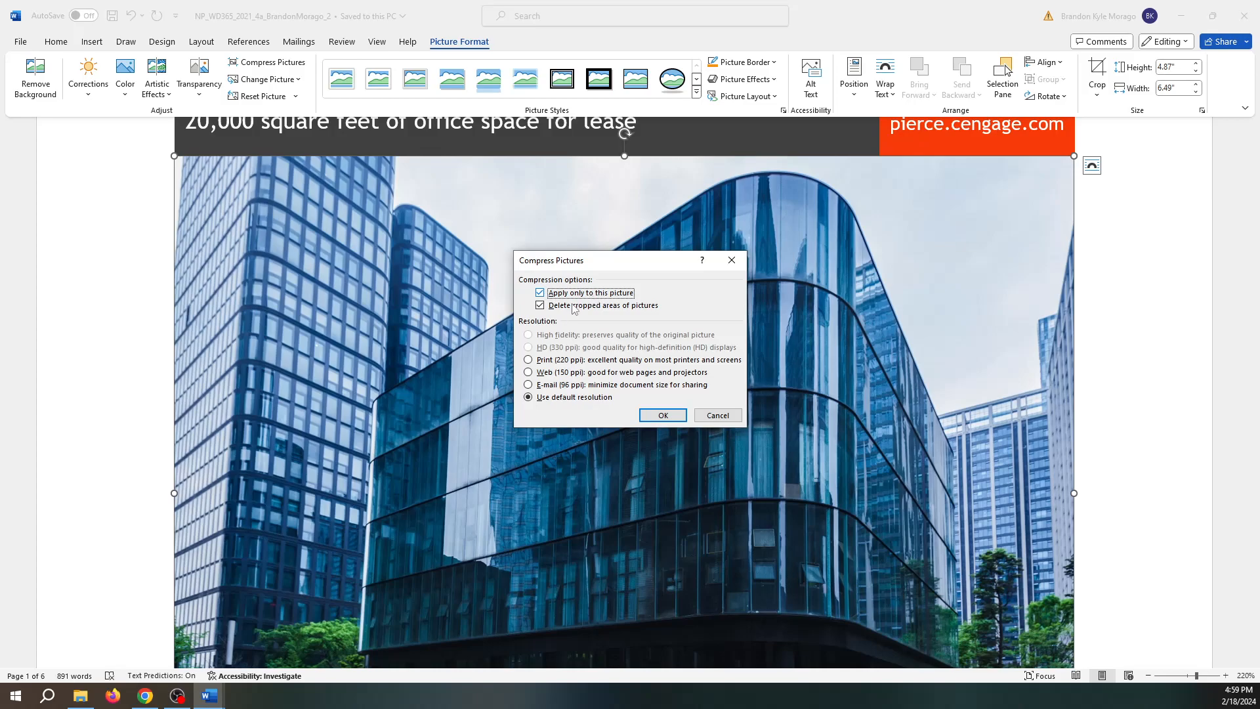
left_click(529, 386)
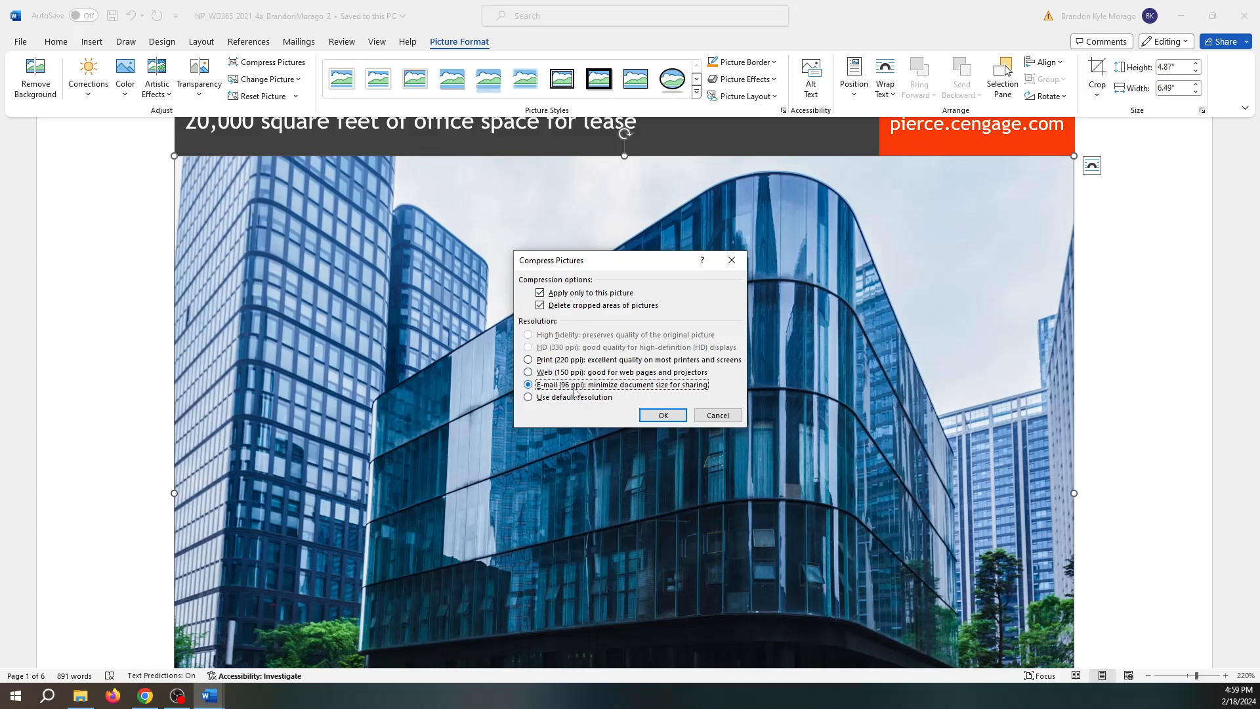
left_click(663, 415)
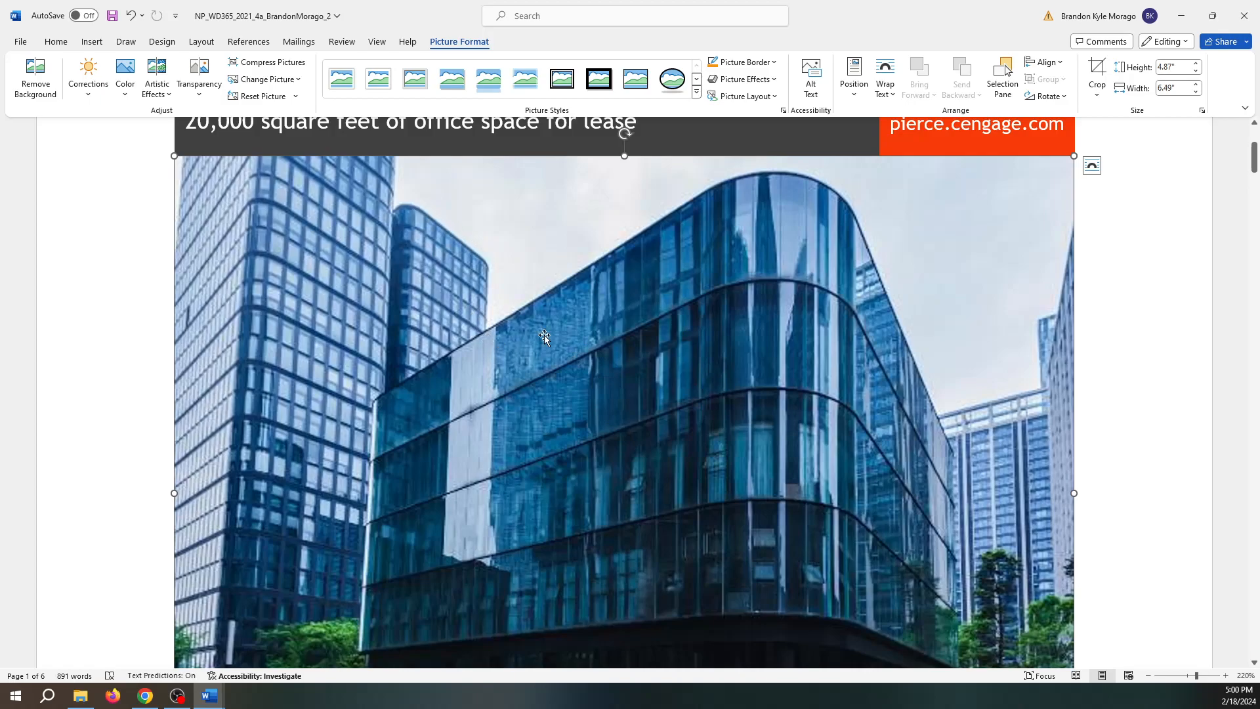
scroll(765, 476, "down", 10)
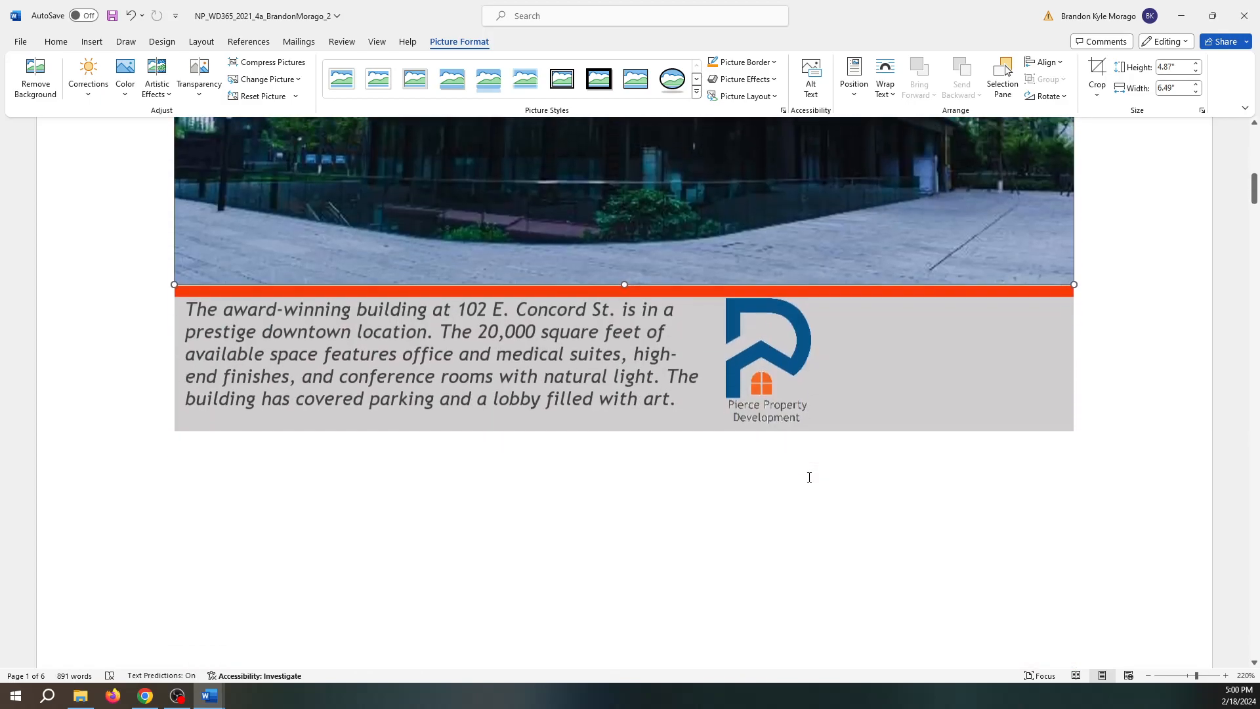
scroll(868, 370, "up", 5)
scroll(869, 369, "up", 5)
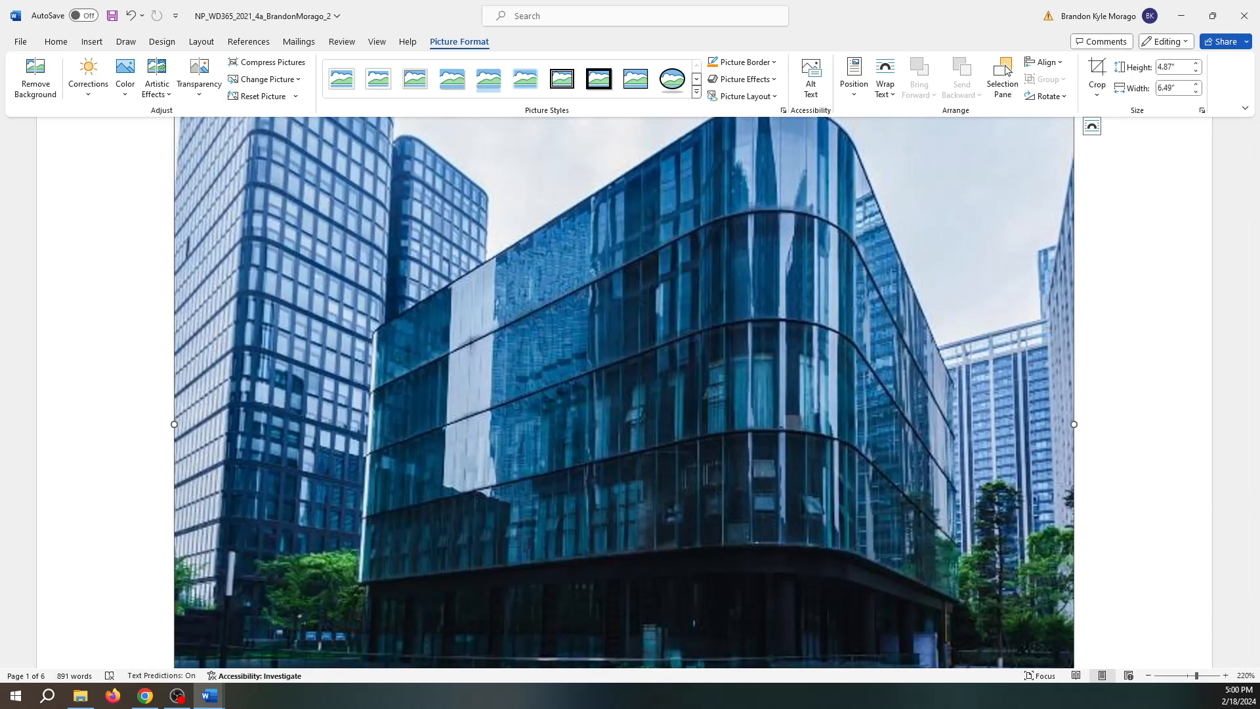
Examine the formatting options for the building description paragraph beside the company logo on page 1, looking for a text wrapping setting.
scroll(854, 381, "down", 9)
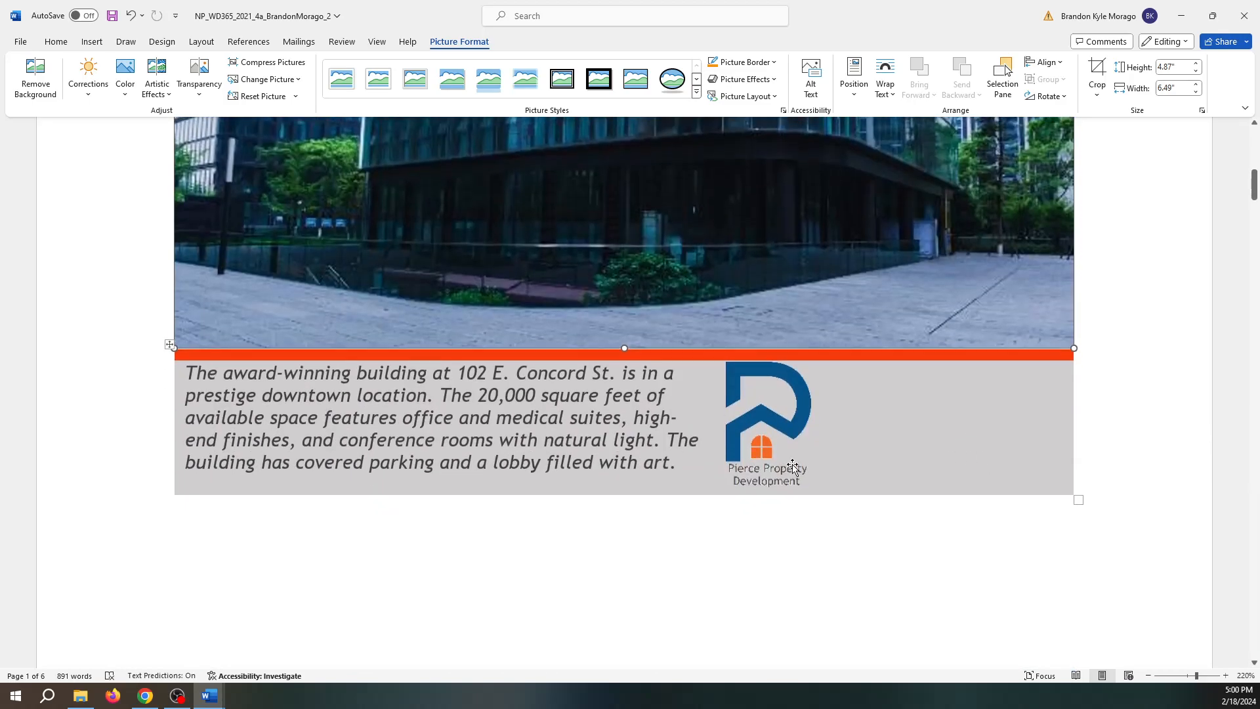
left_click(681, 438)
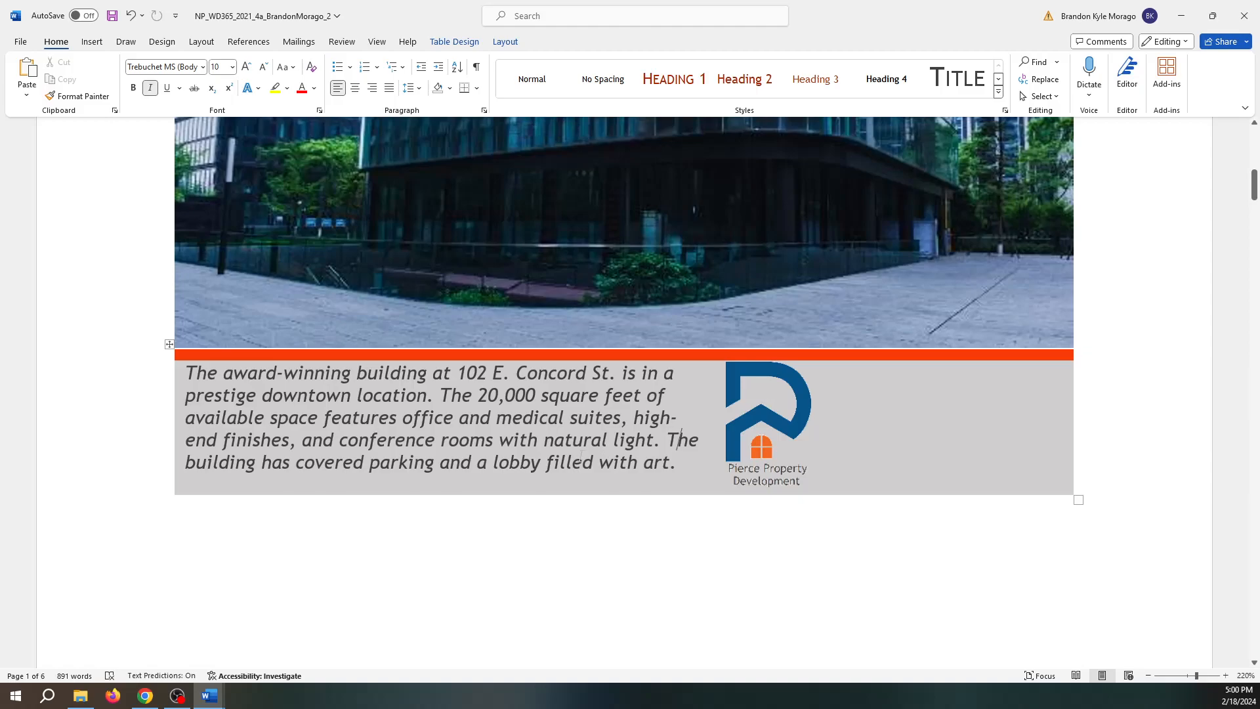
right_click(530, 439)
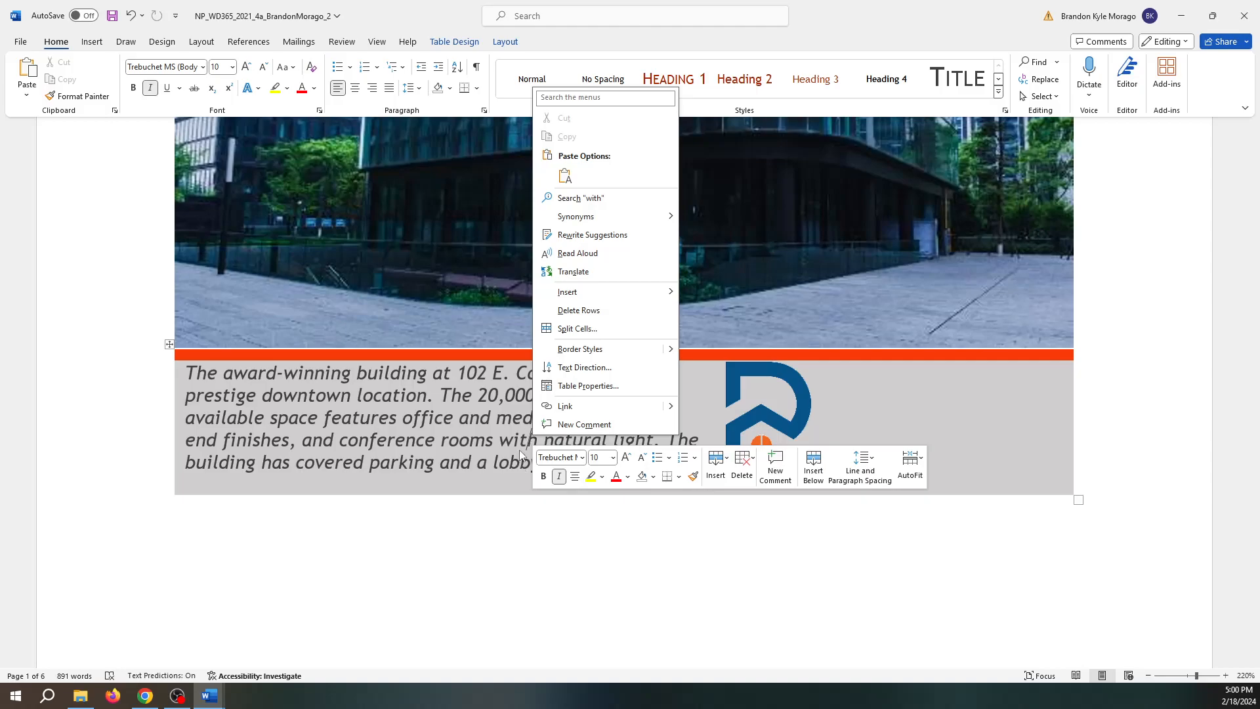
left_click(449, 42)
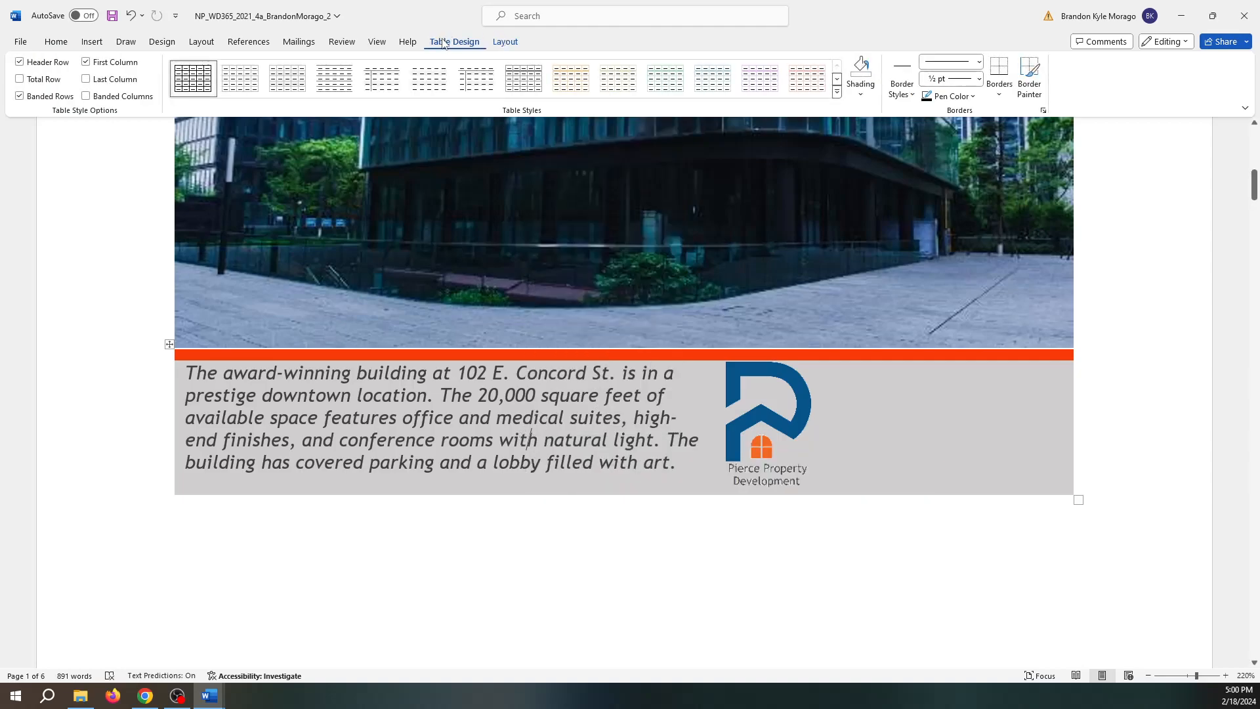
left_click(510, 42)
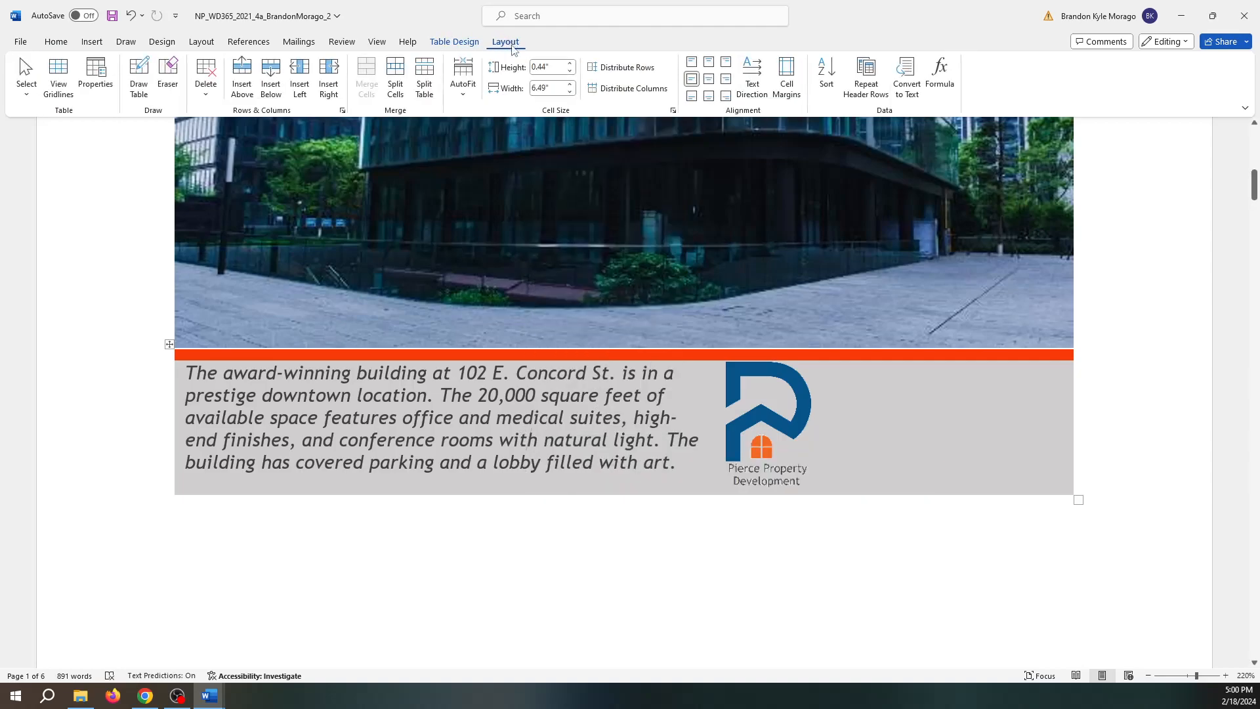
left_click(95, 46)
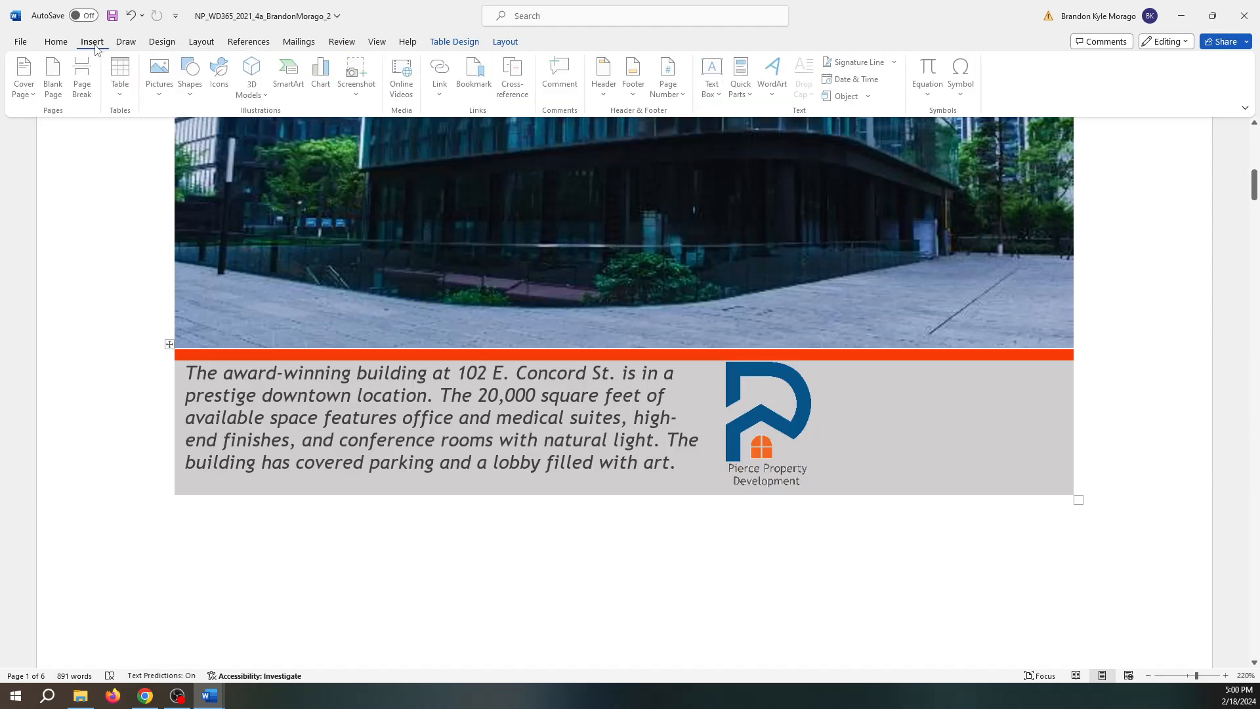
left_click(61, 43)
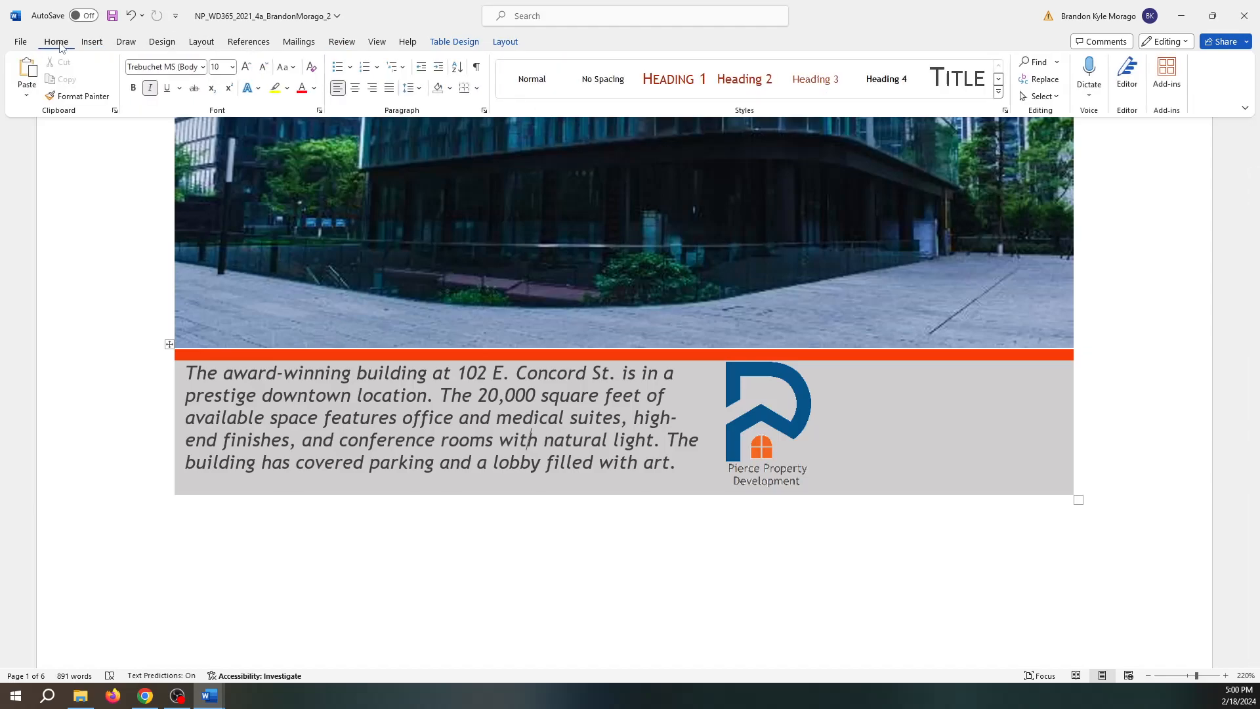
left_click(171, 44)
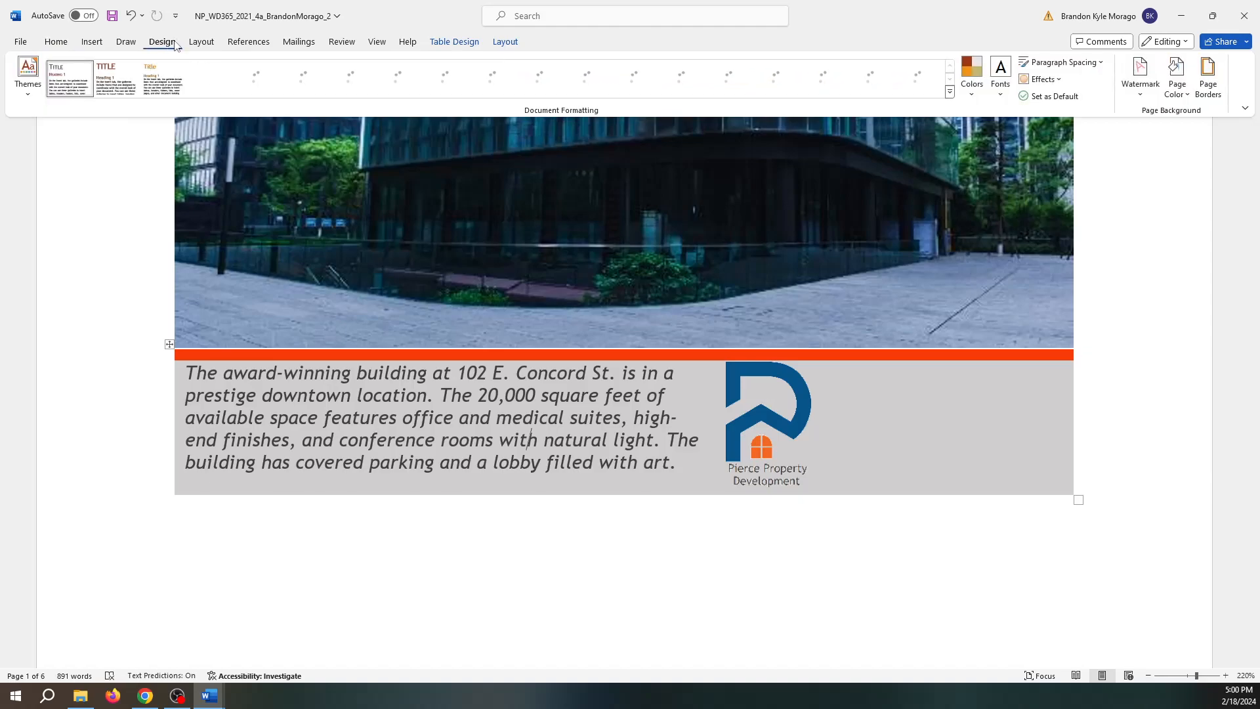
left_click(249, 42)
left_click(208, 46)
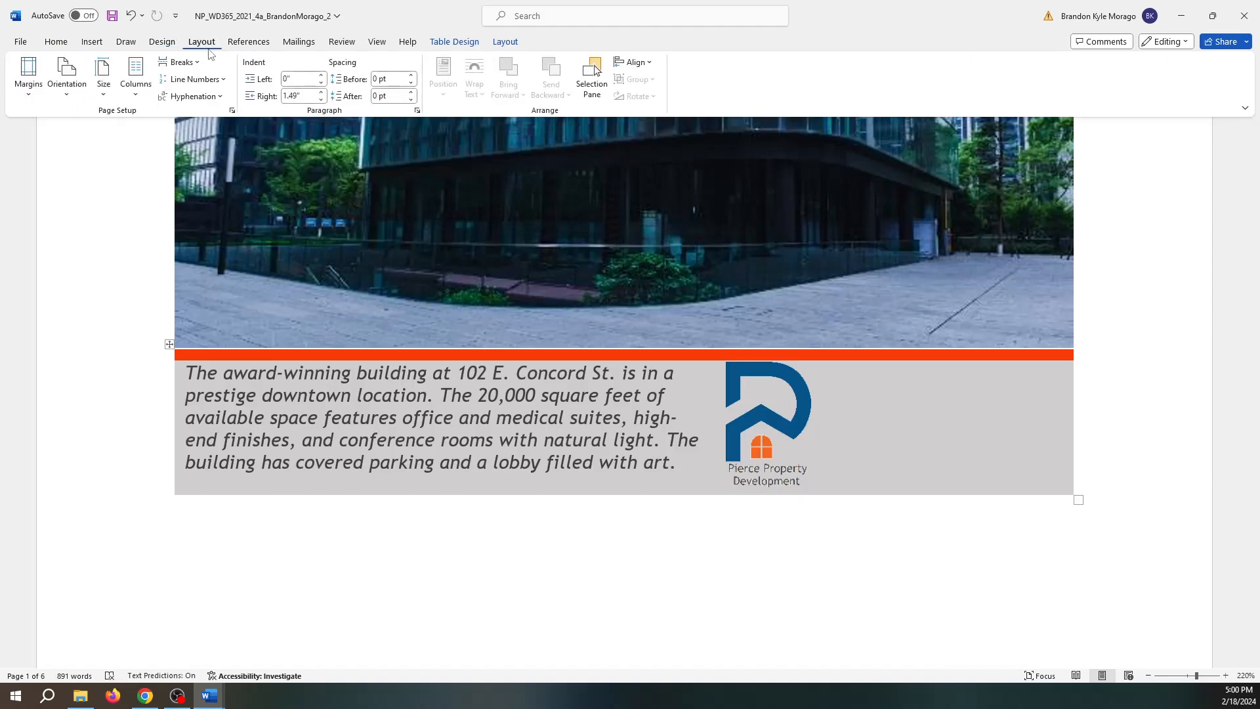
right_click(292, 415)
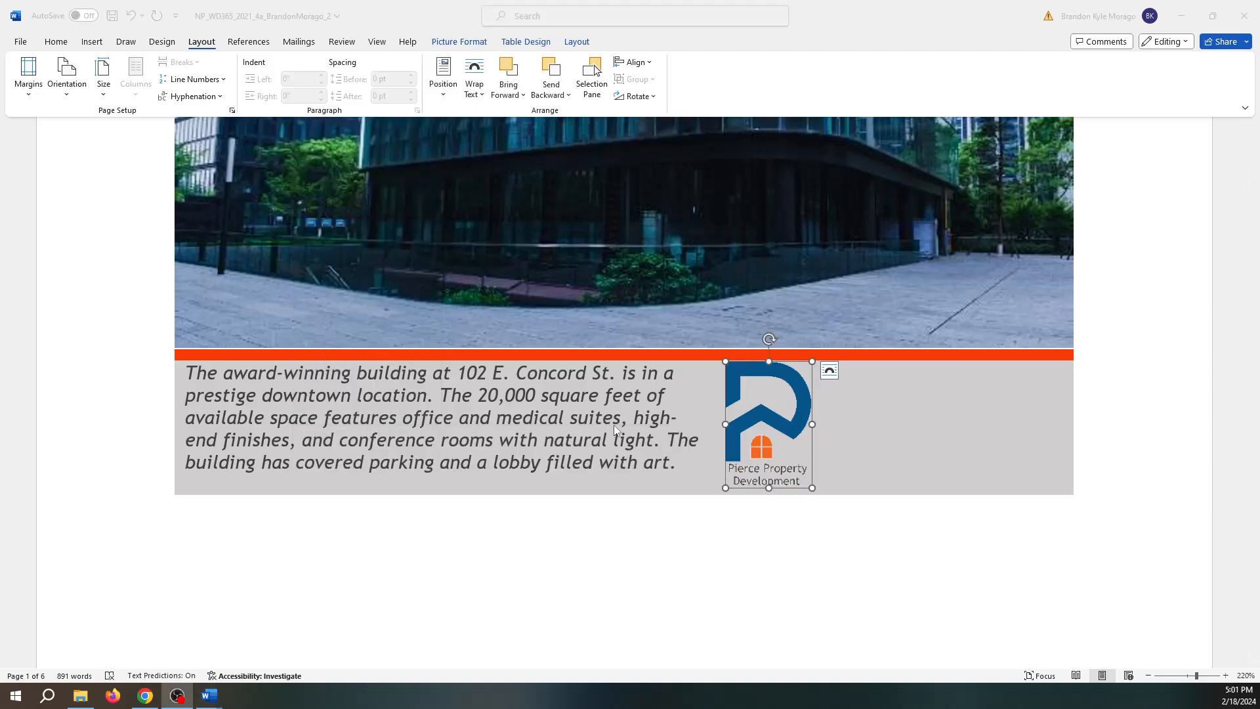
Set the Pierce Property Development logo's square text wrapping to Right only in its detailed layout options.
left_click(766, 444)
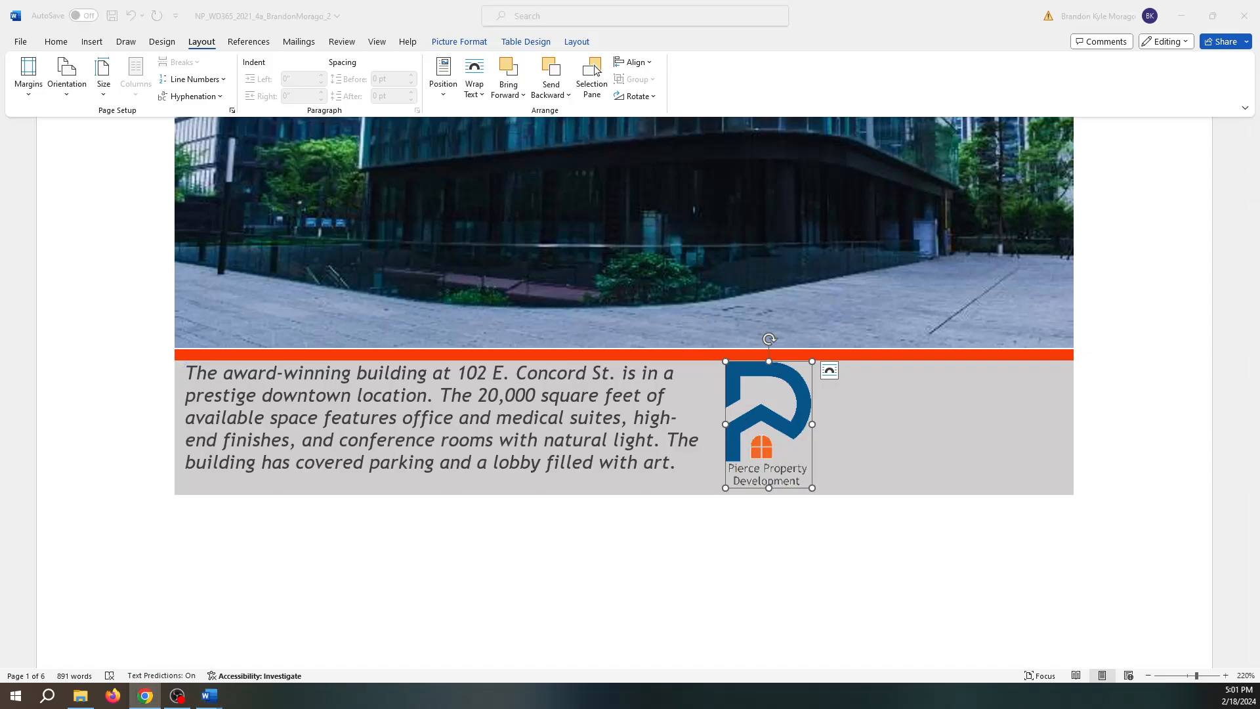
left_click(768, 465)
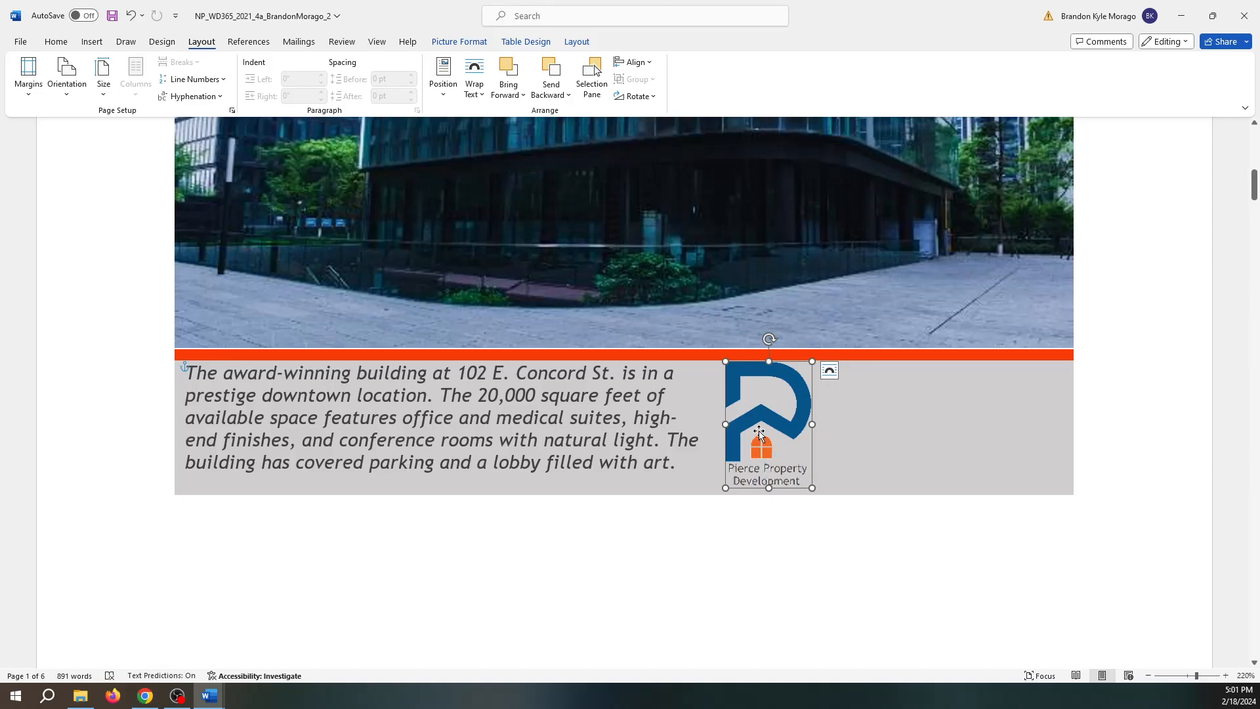
left_click(459, 43)
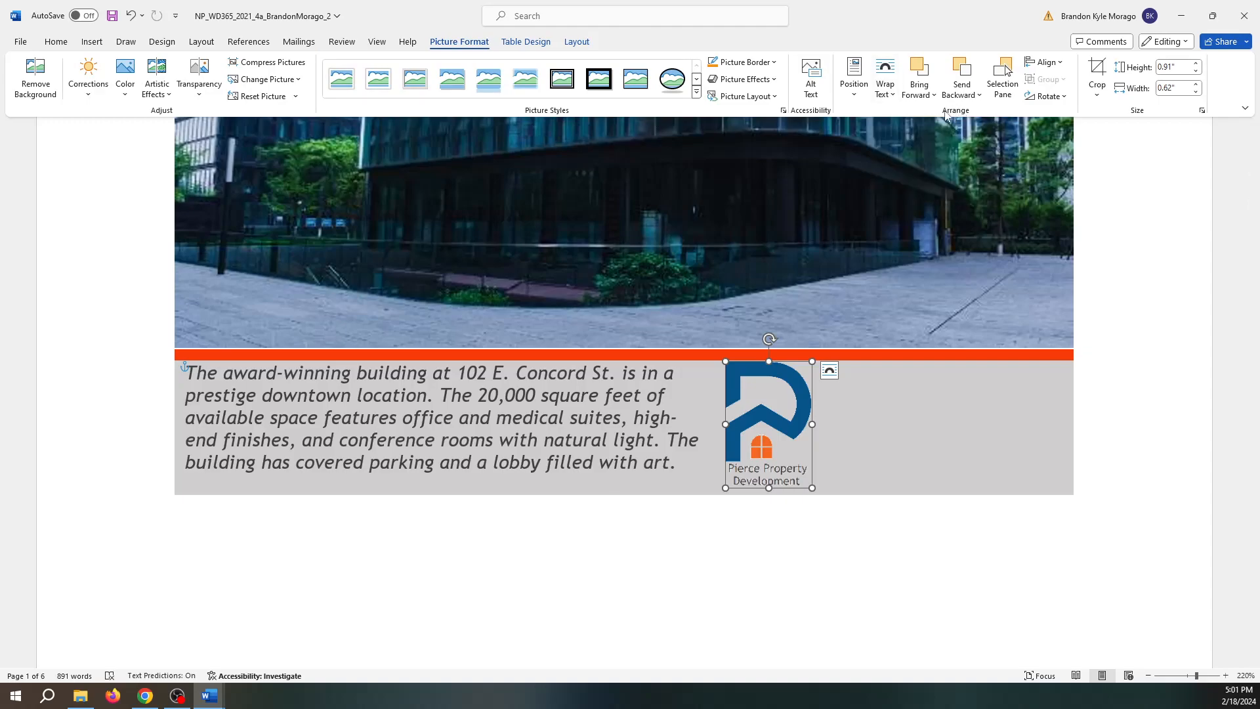
left_click(893, 93)
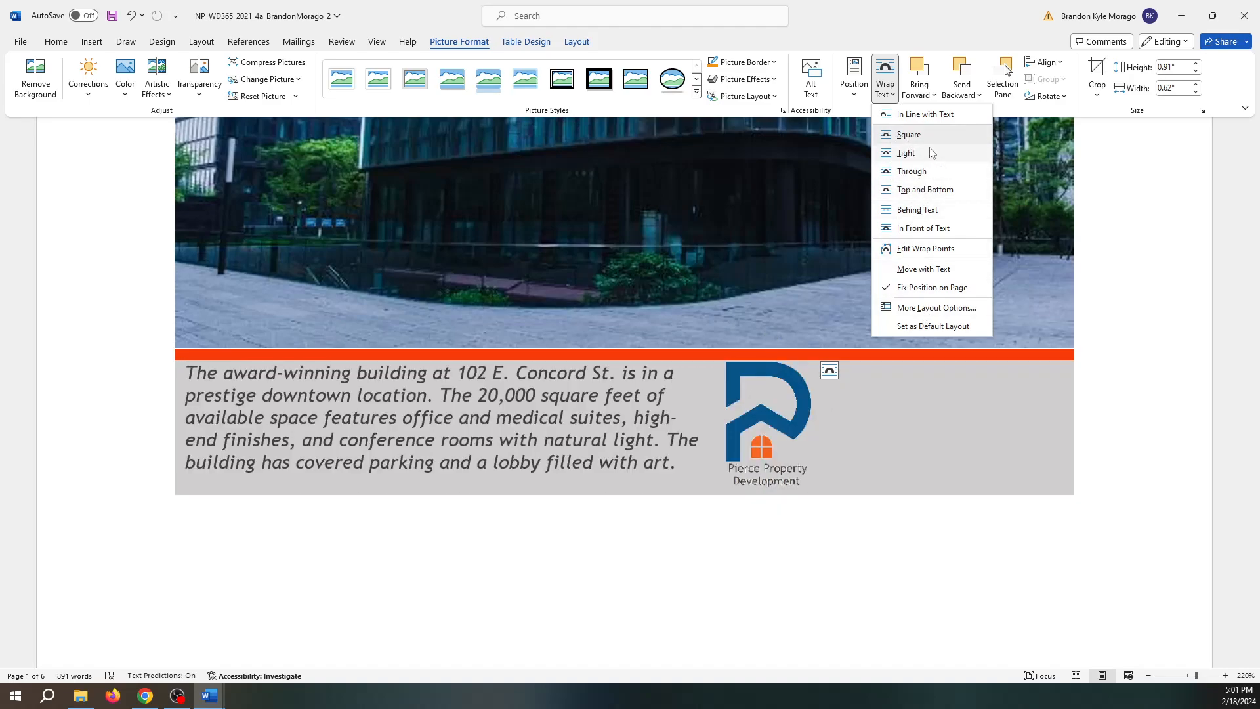
left_click(931, 309)
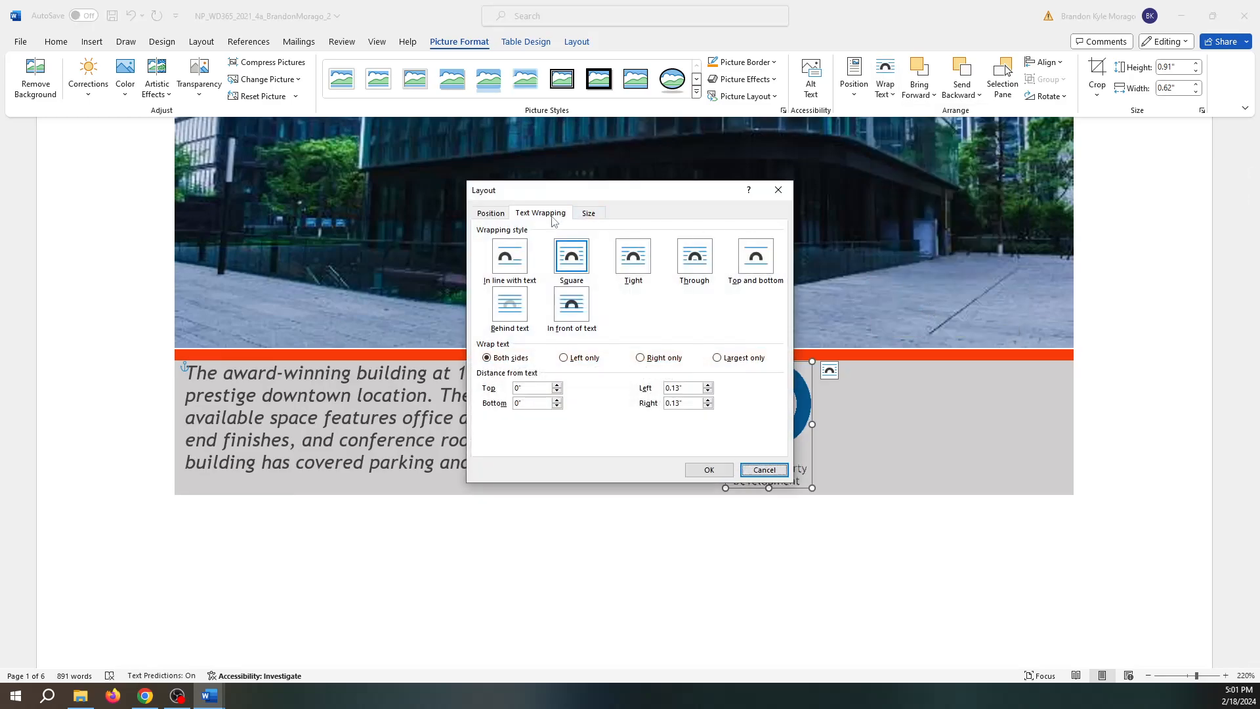
left_click_drag(662, 195, 1023, 171)
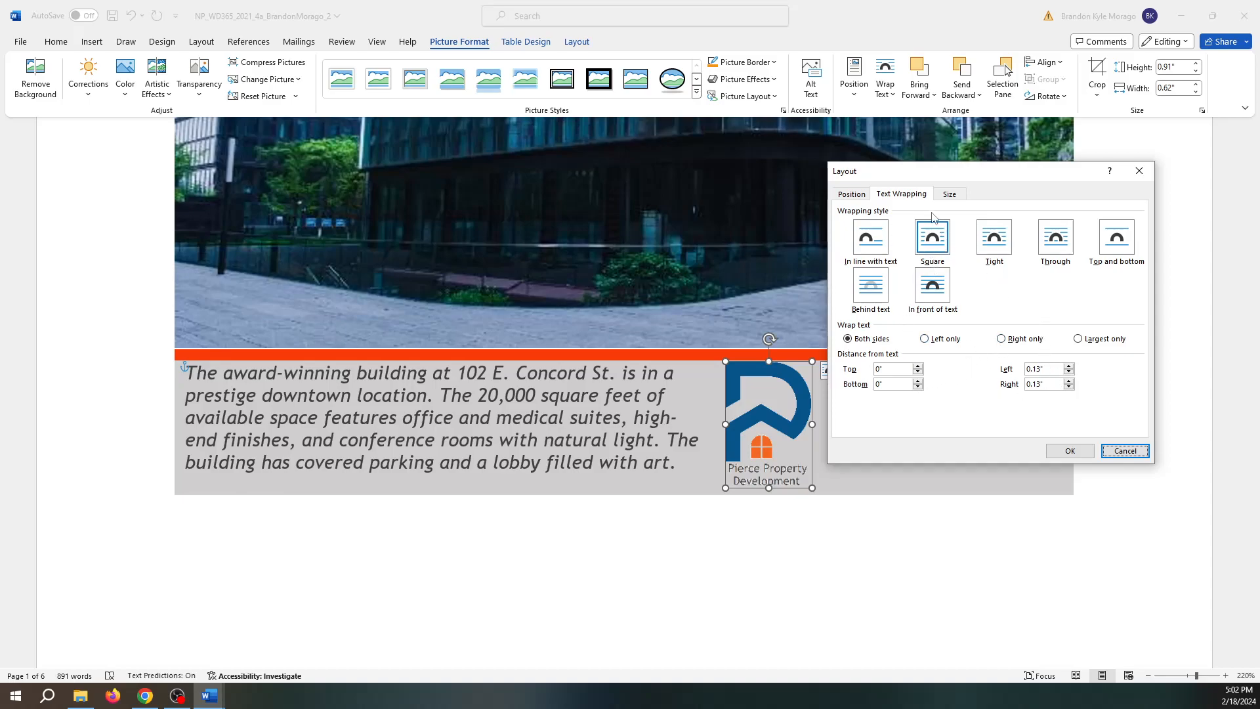
left_click(853, 195)
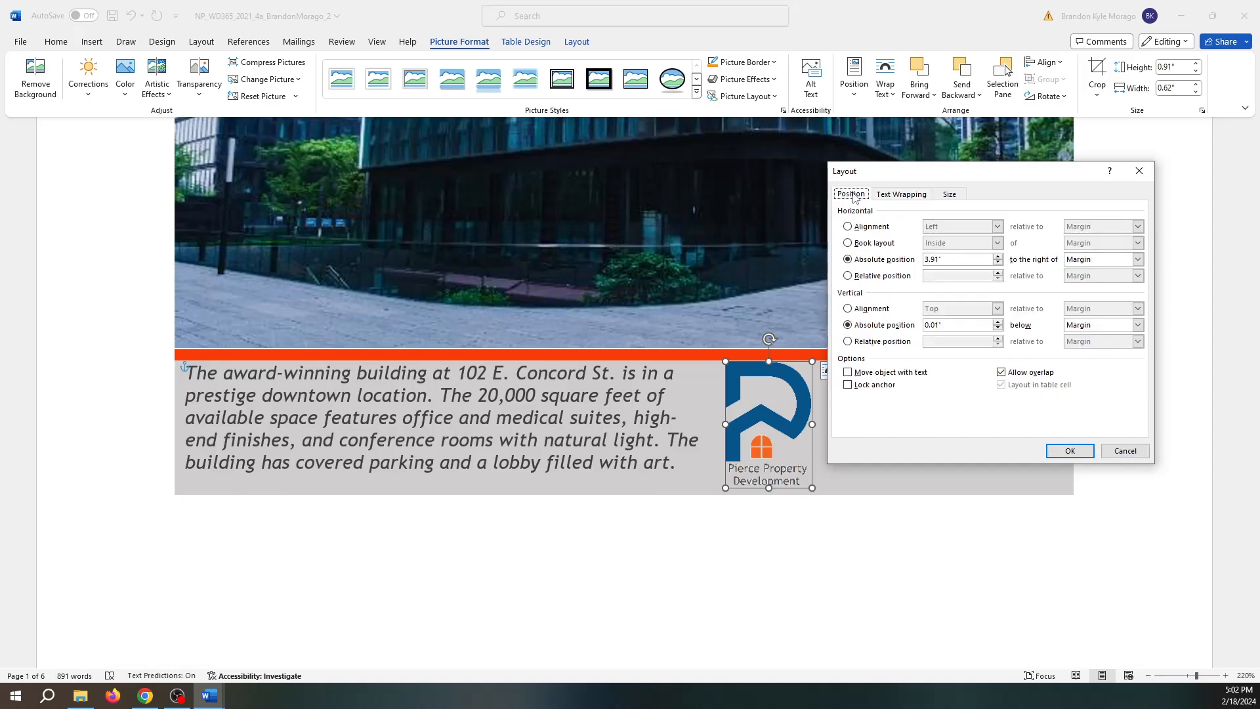
left_click(903, 197)
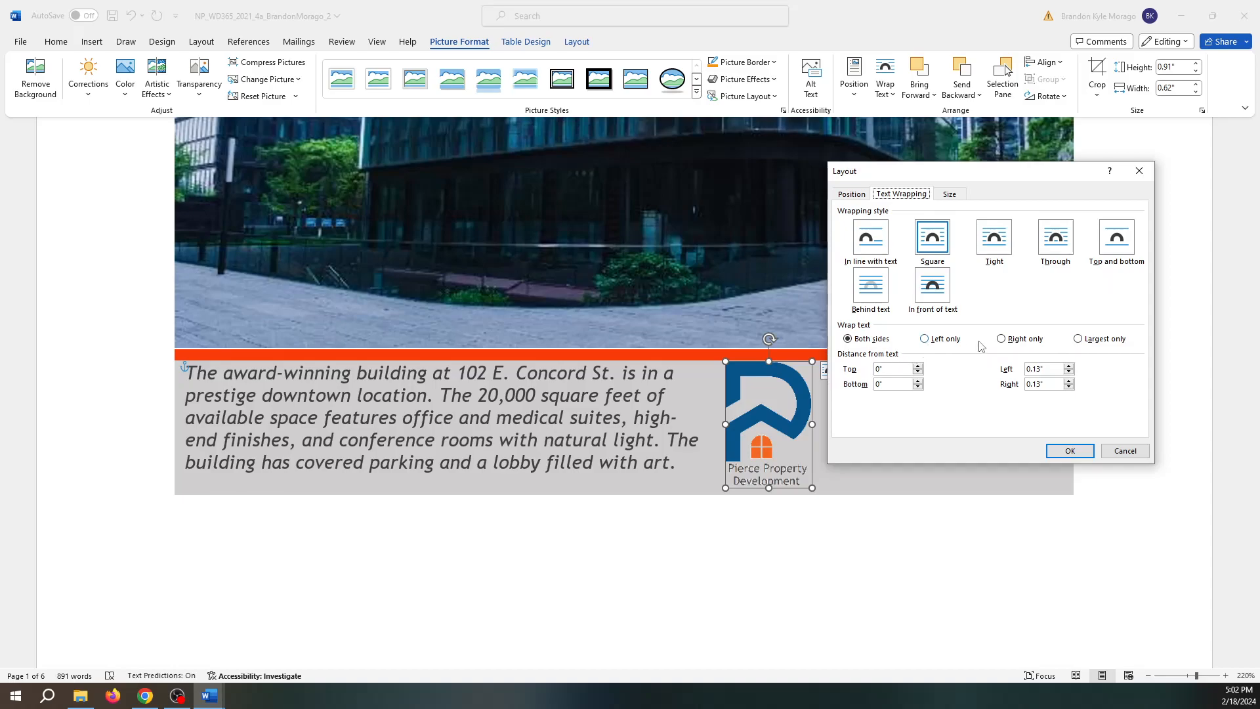
left_click(1002, 339)
Review the logo's size and position settings, and apply the wrapping change.
left_click(953, 195)
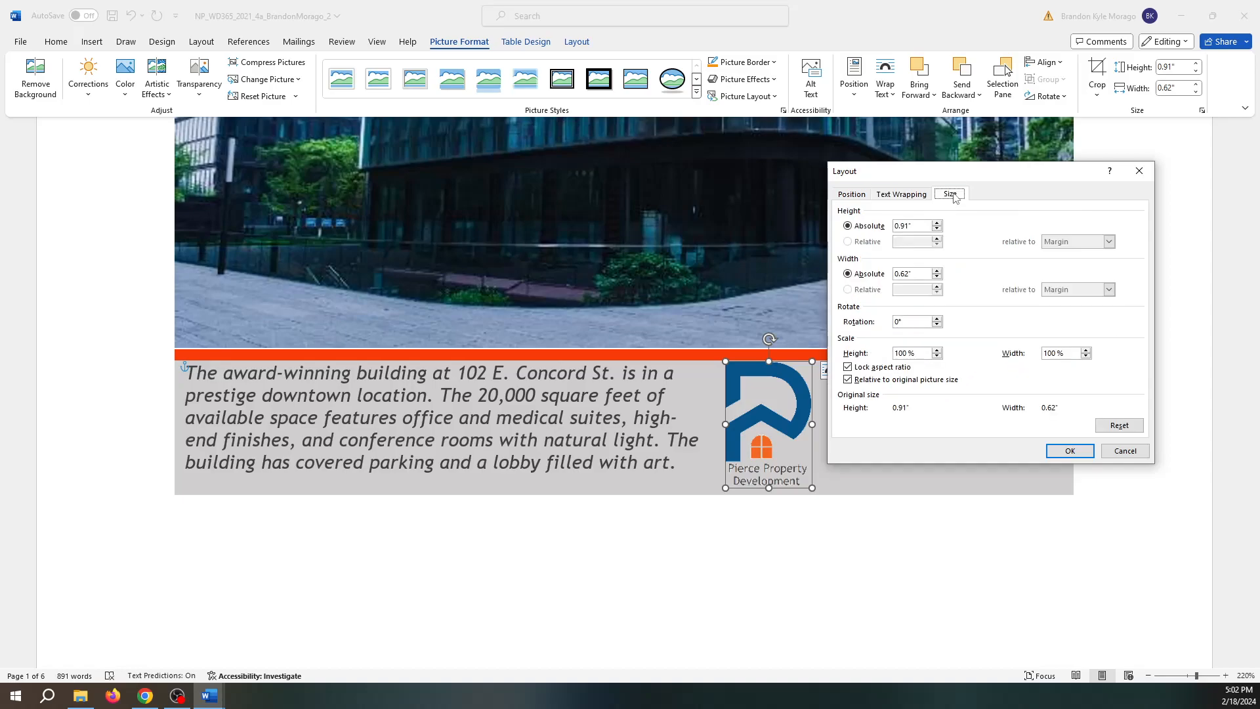
left_click(905, 196)
left_click(847, 196)
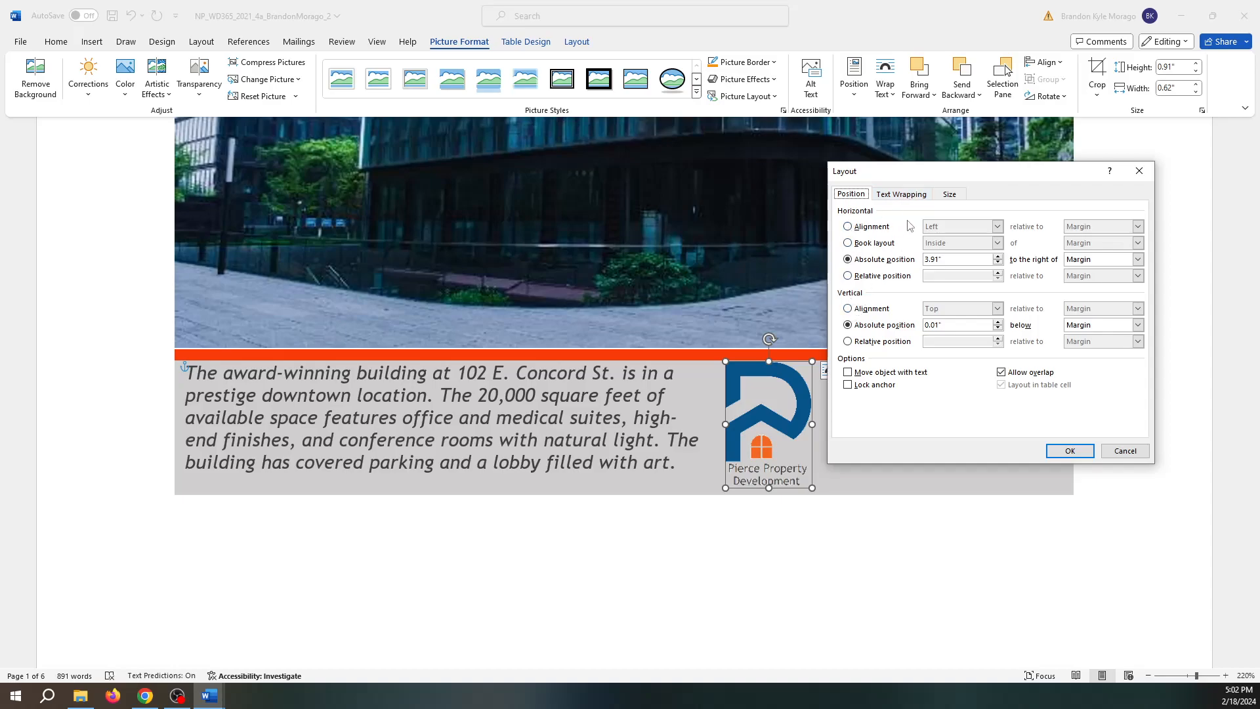
left_click(909, 201)
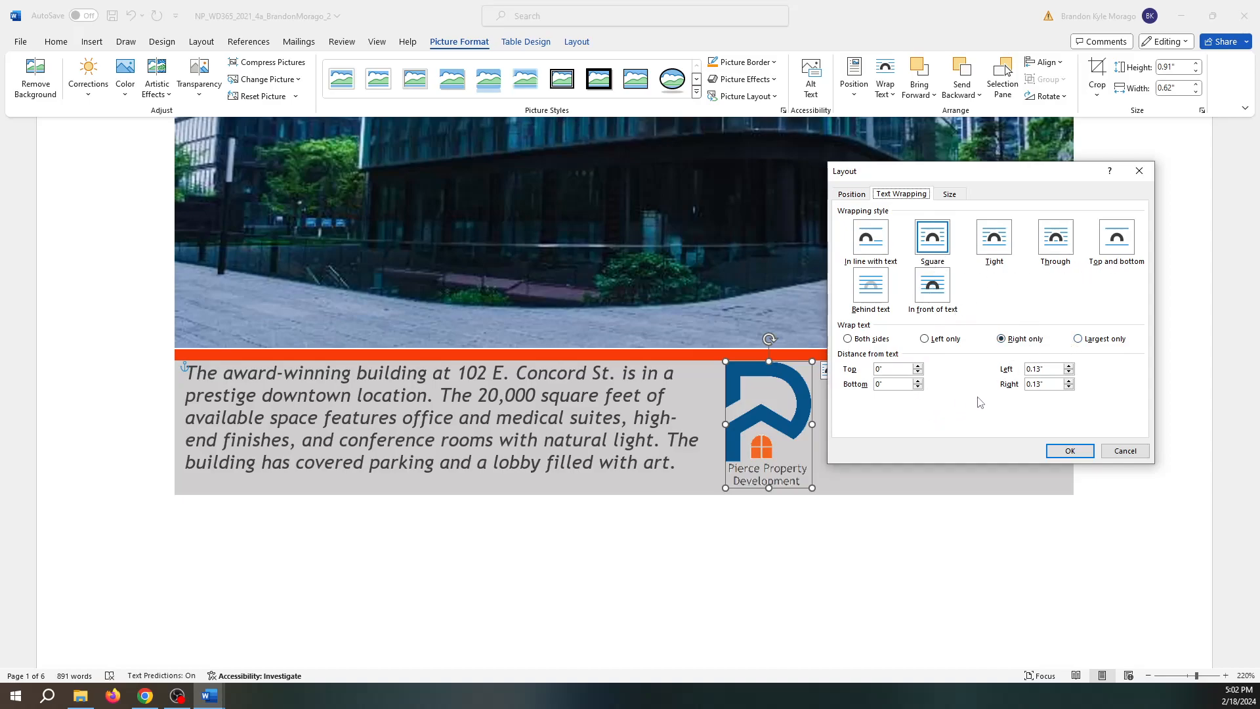
left_click(854, 193)
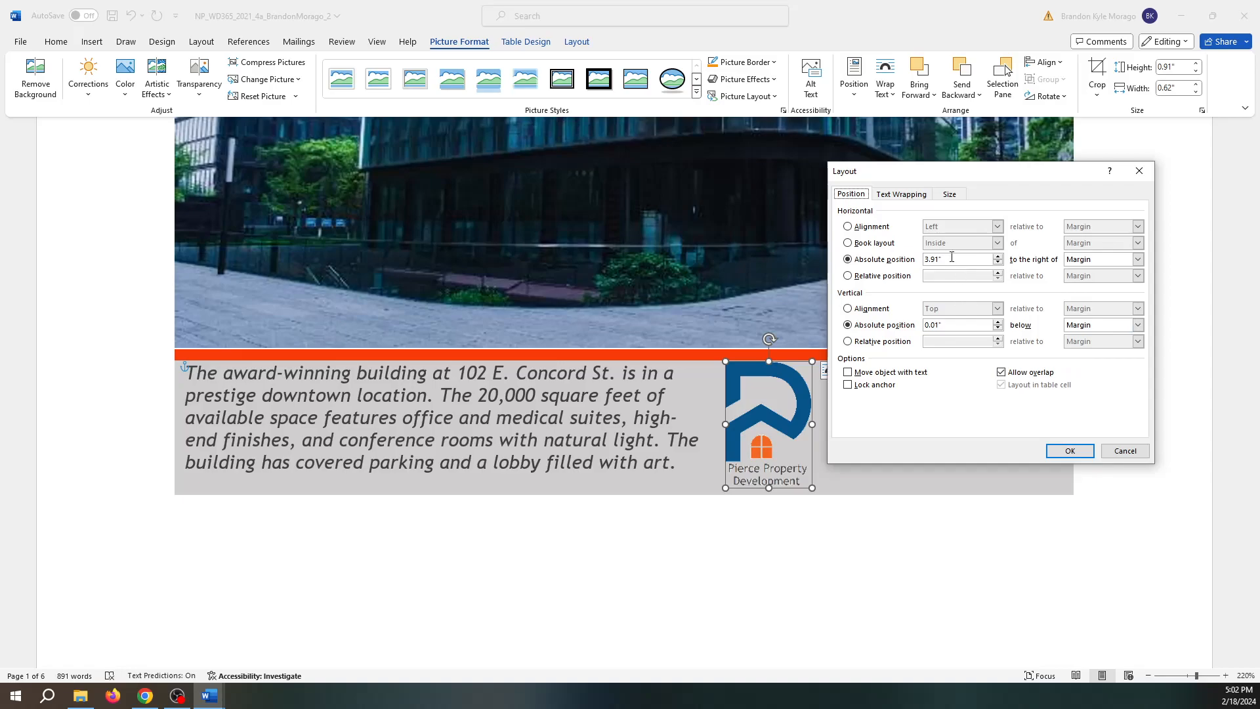
left_click(906, 195)
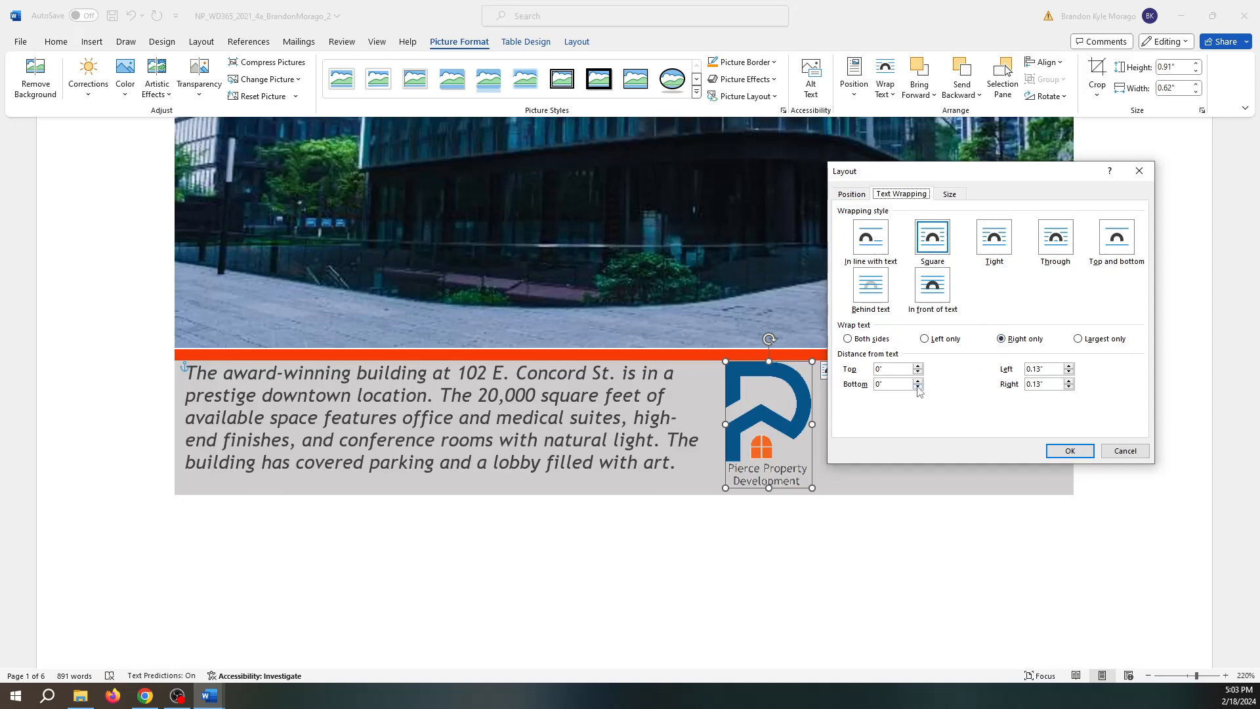
left_click(1054, 449)
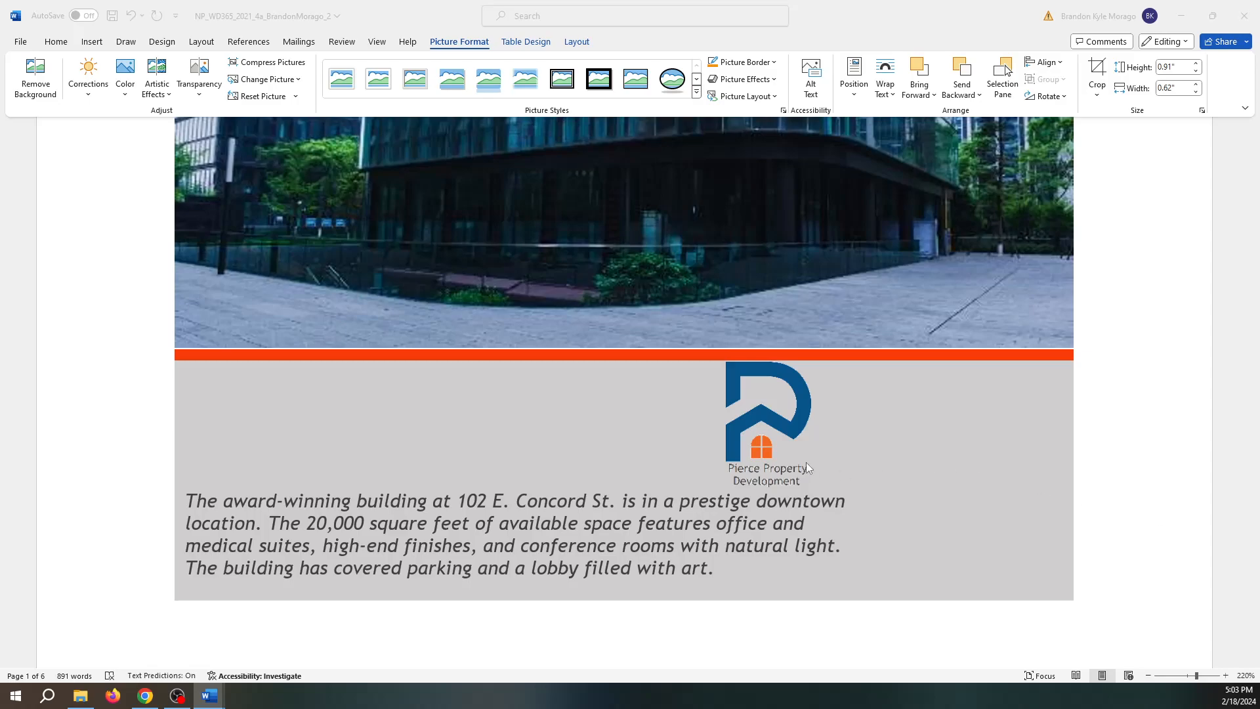
Reopen the detailed text wrapping layout settings for the company logo.
left_click(665, 493)
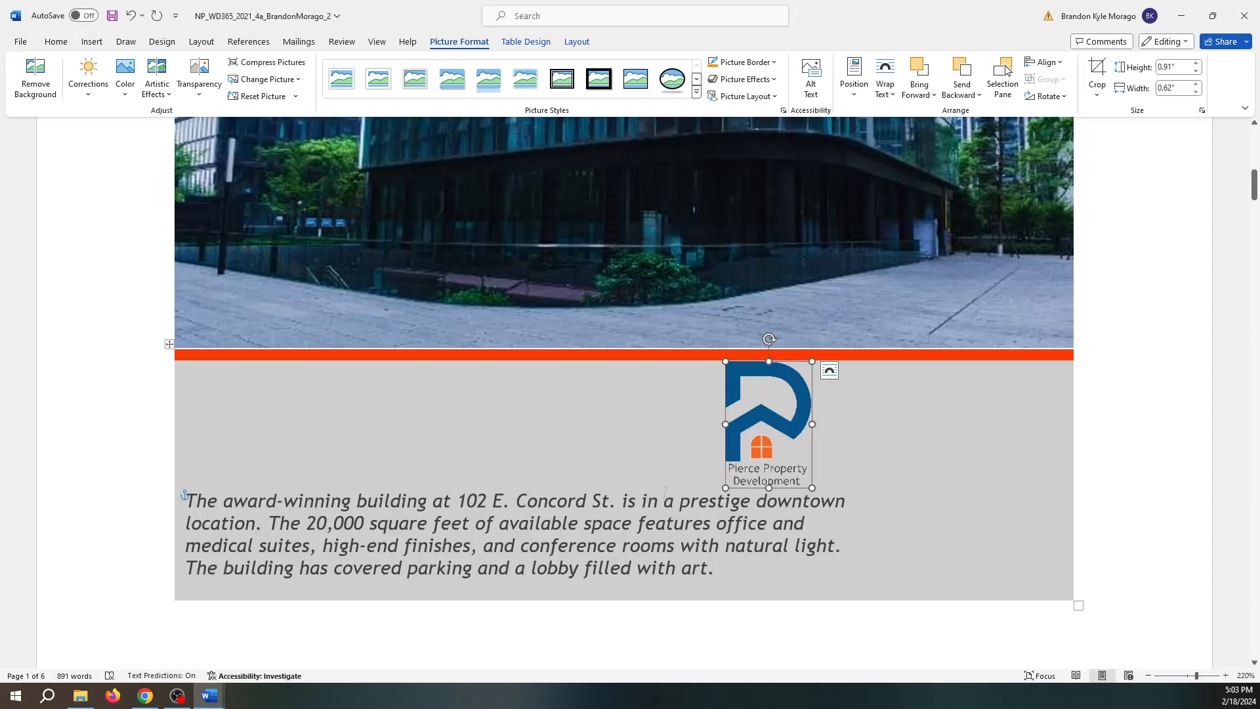
right_click(780, 437)
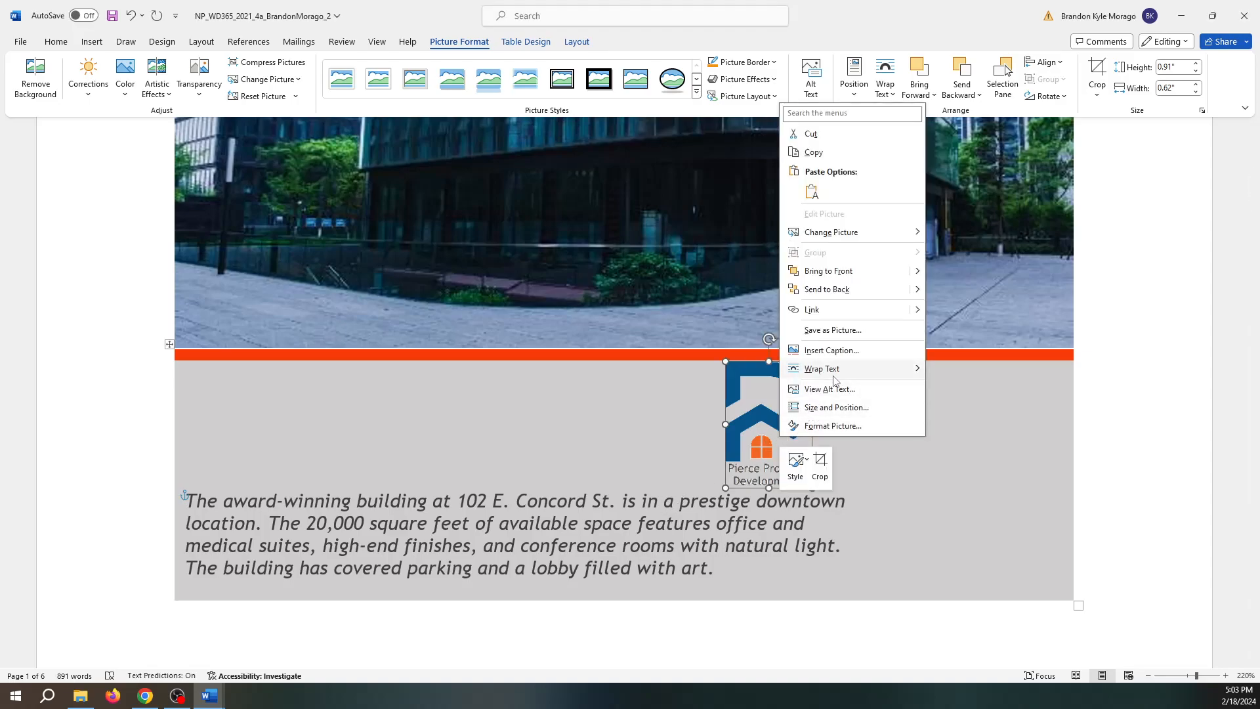
mouse_move(847, 376)
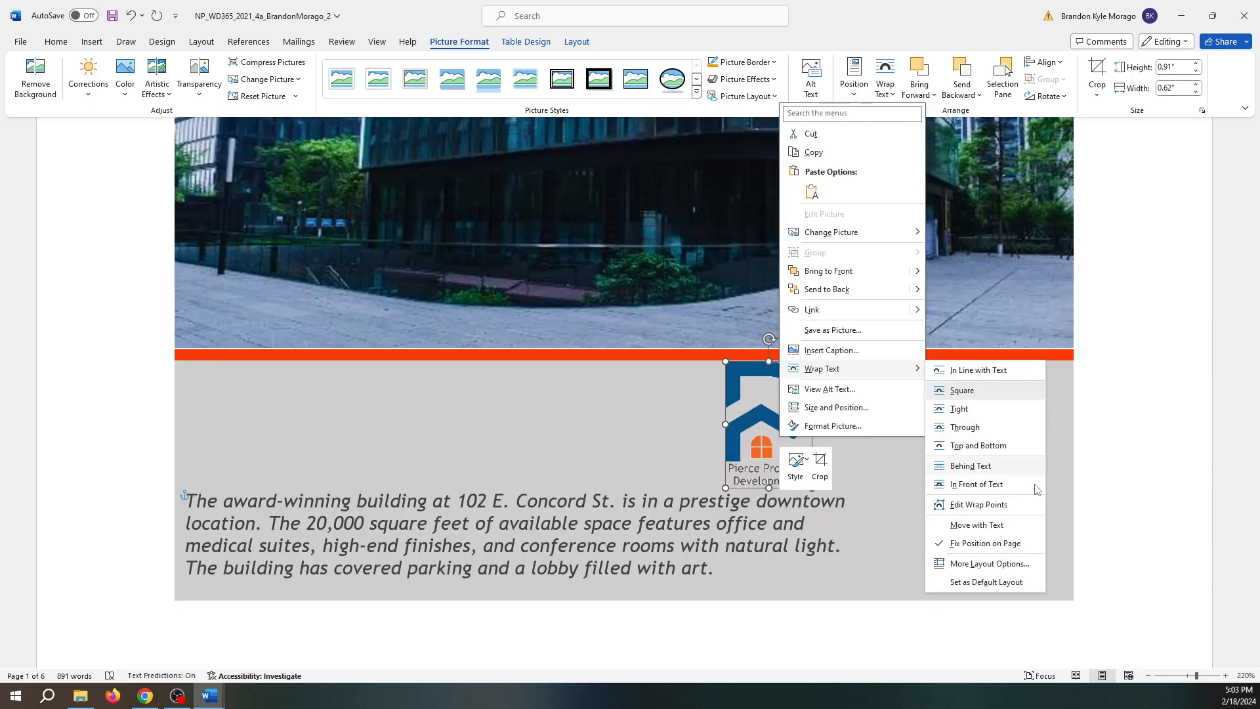
left_click(990, 563)
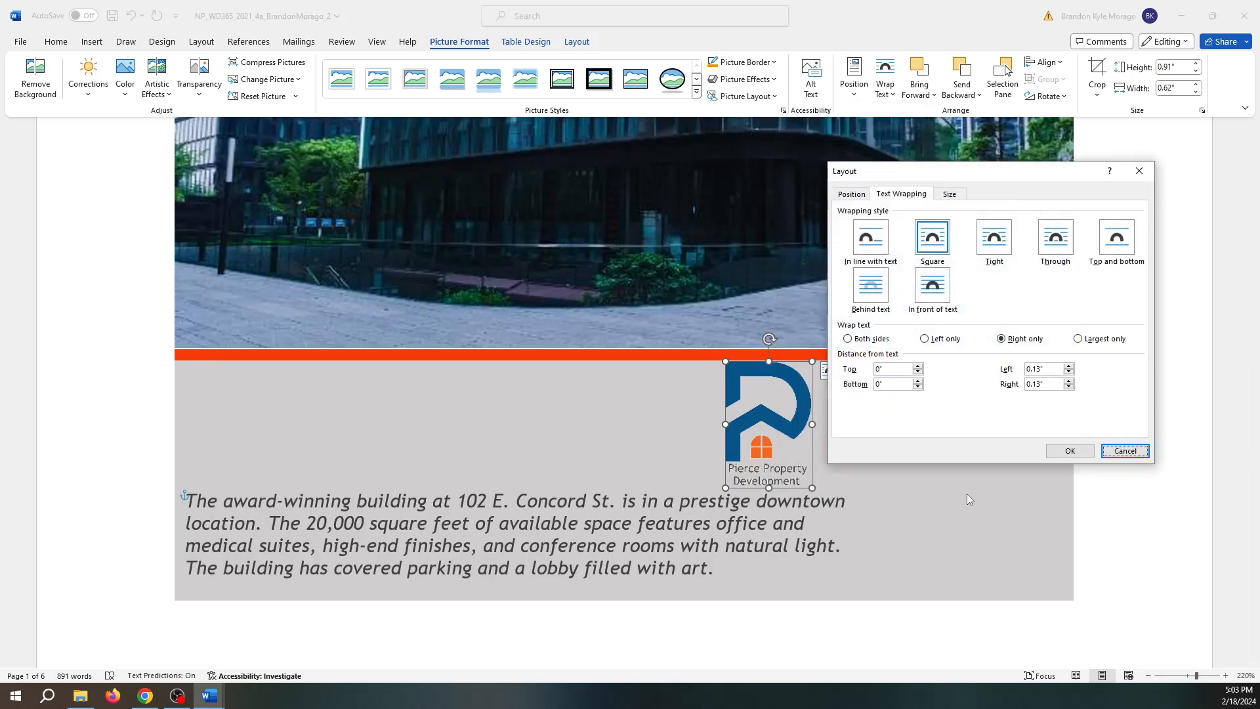
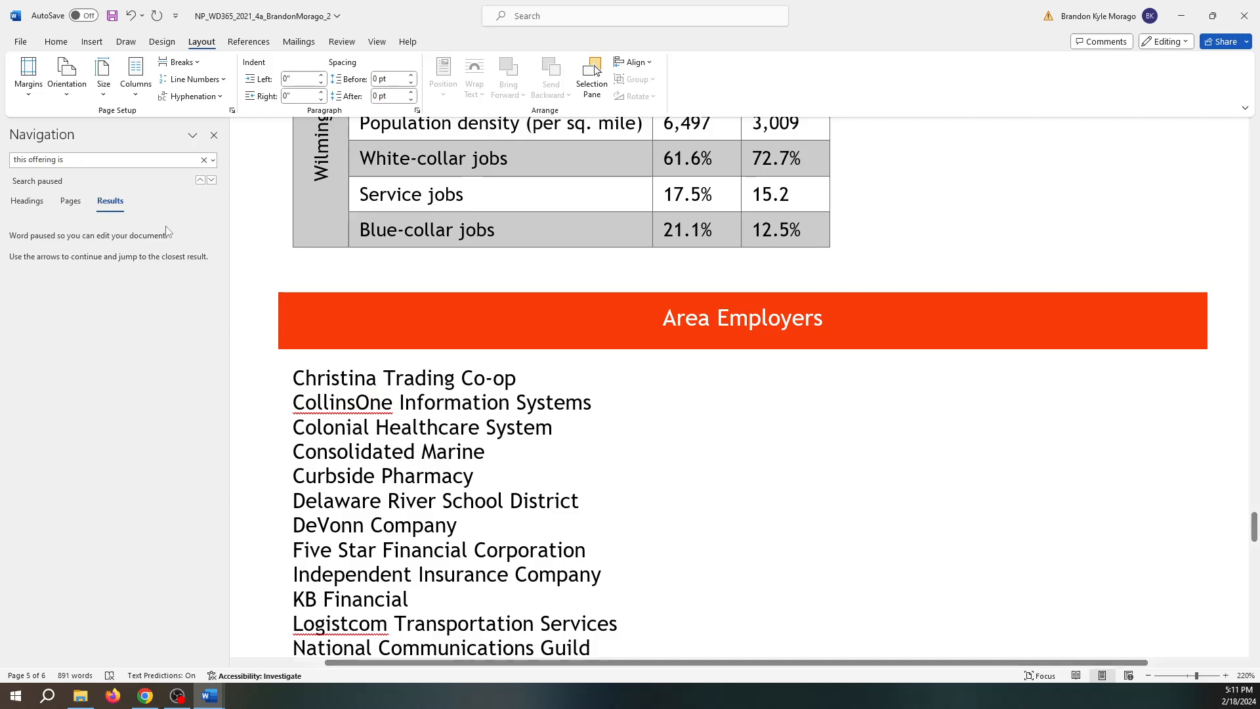
Insert continuous section breaks before Christina Trading Co-op in the Area Employers list and before the copyright line on the last page.
left_click(194, 65)
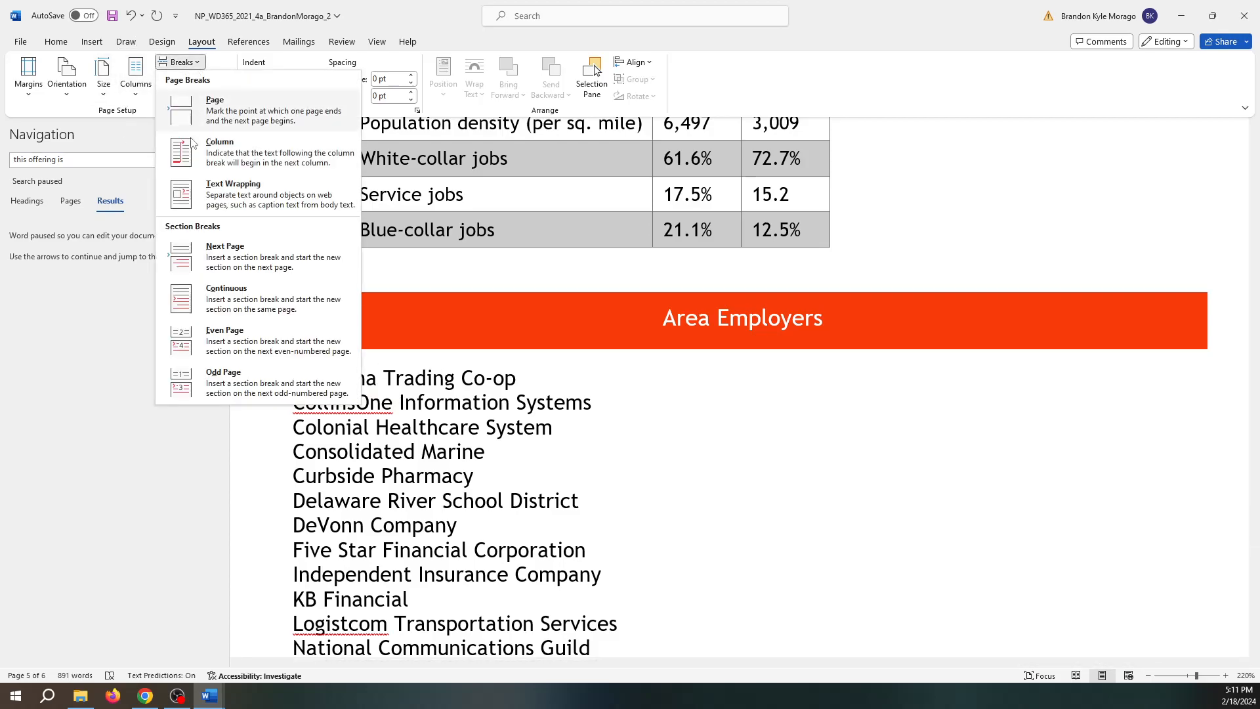
left_click(242, 305)
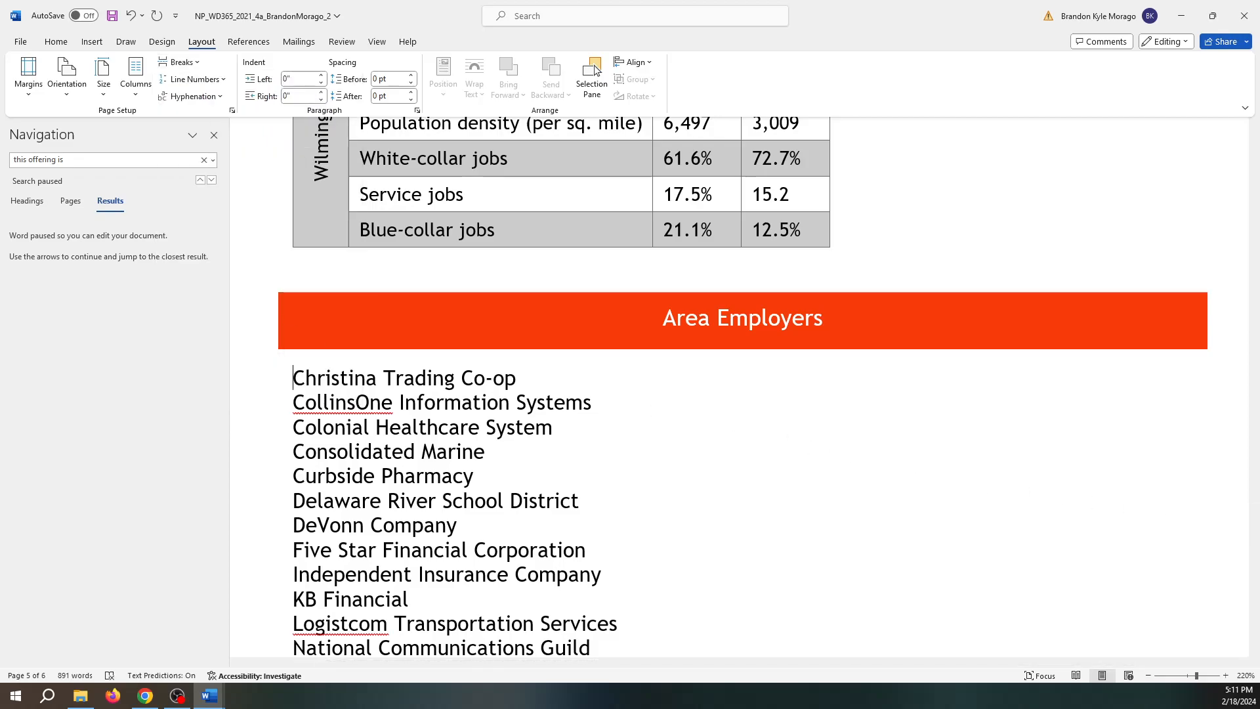
scroll(960, 482, "down", 10)
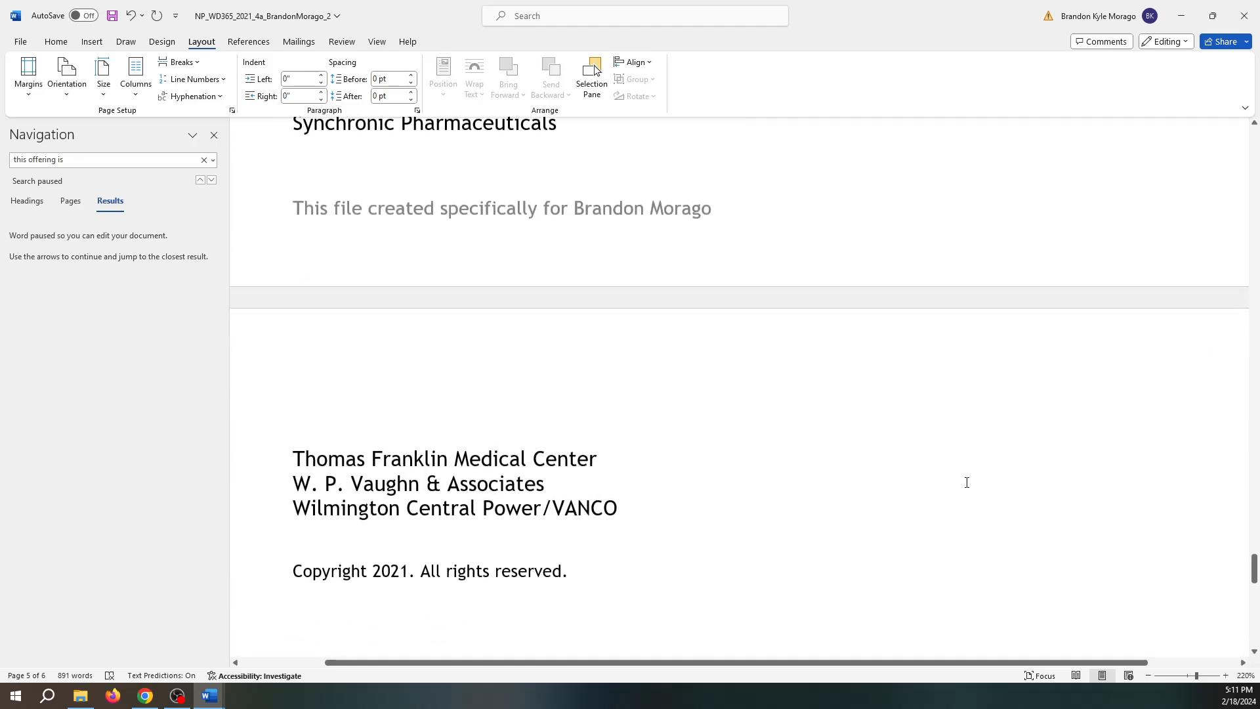
scroll(967, 482, "down", 2)
scroll(970, 483, "up", 1)
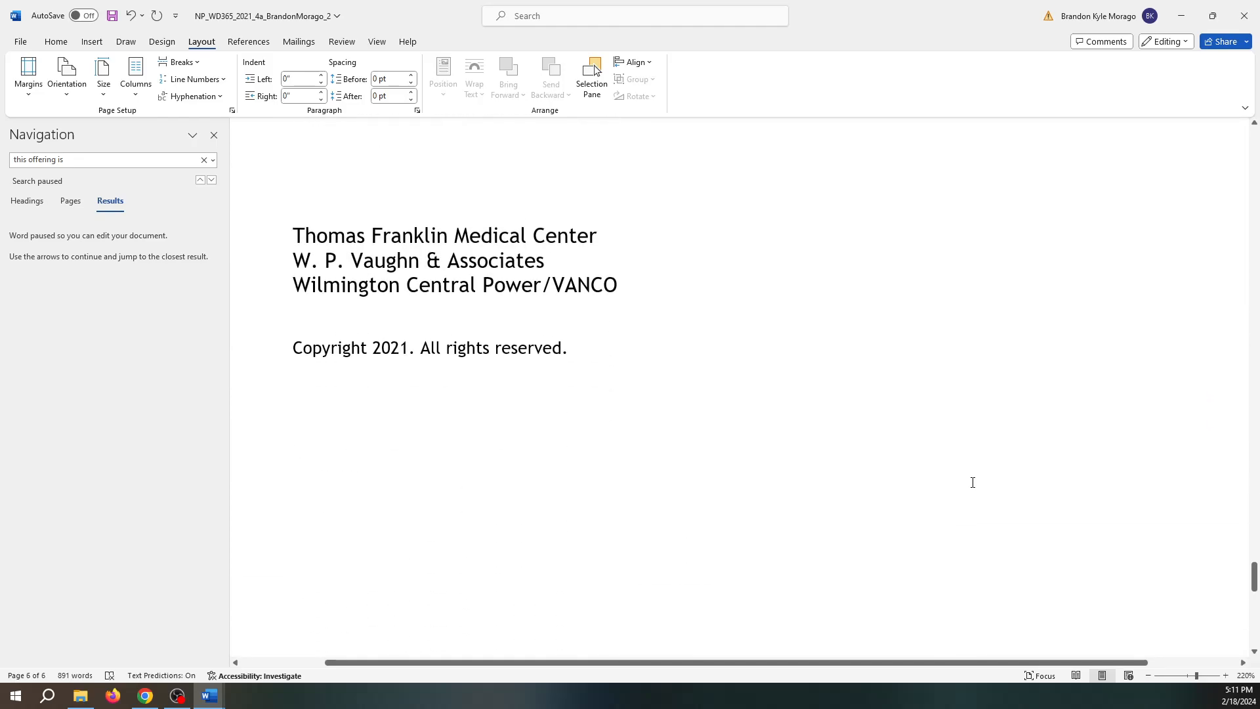
left_click(291, 348)
left_click(196, 68)
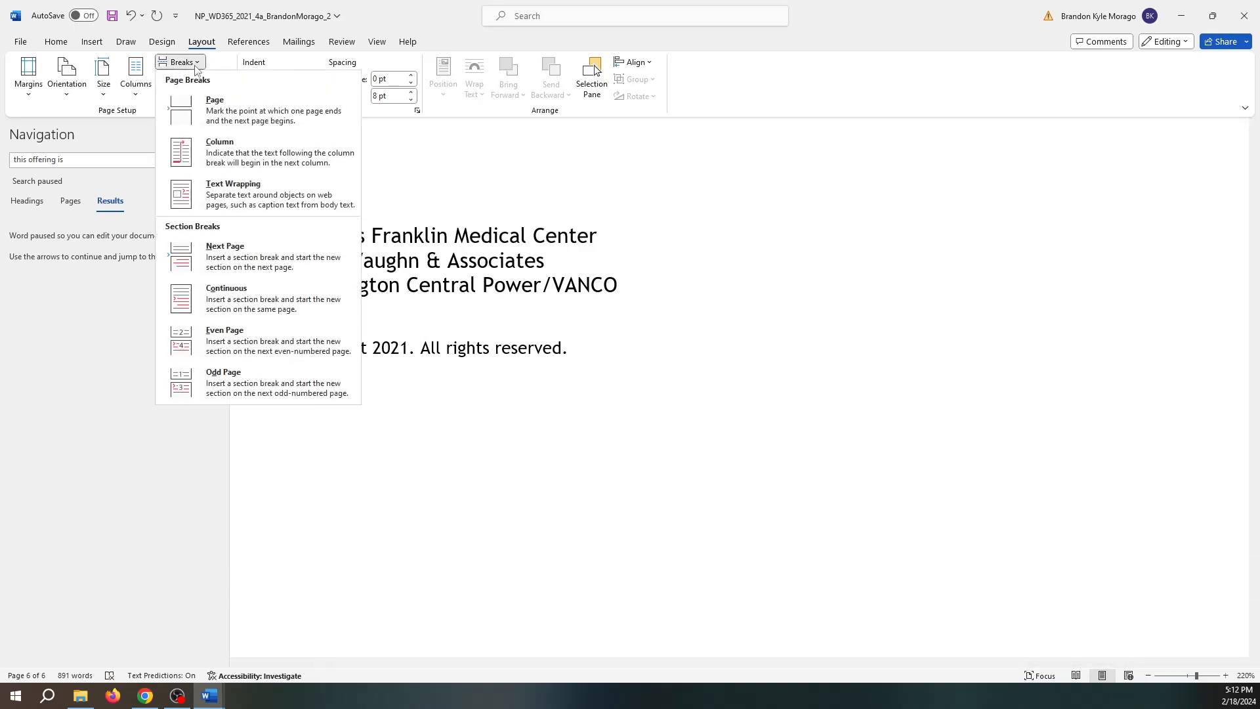
left_click(242, 298)
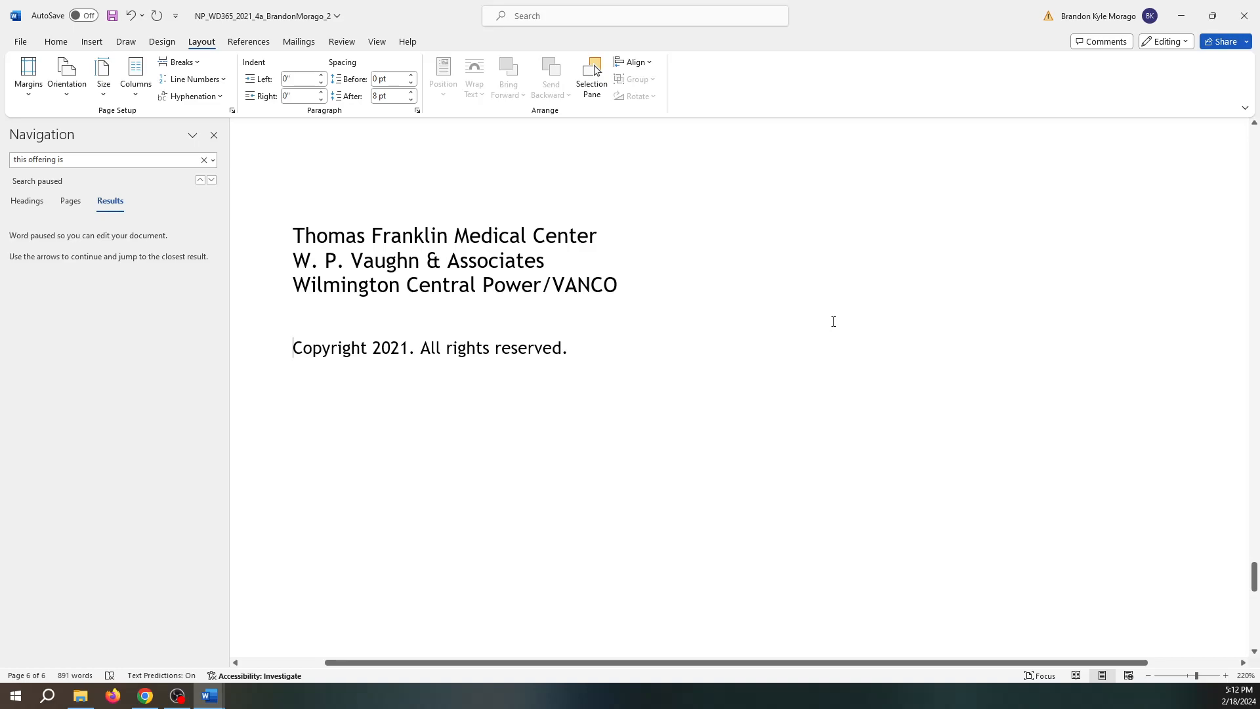
Close the Navigation pane and format the Property Highlights section, starting at "This offering is for 20,000 square feet", in two columns.
left_click(214, 135)
scroll(577, 411, "up", 15)
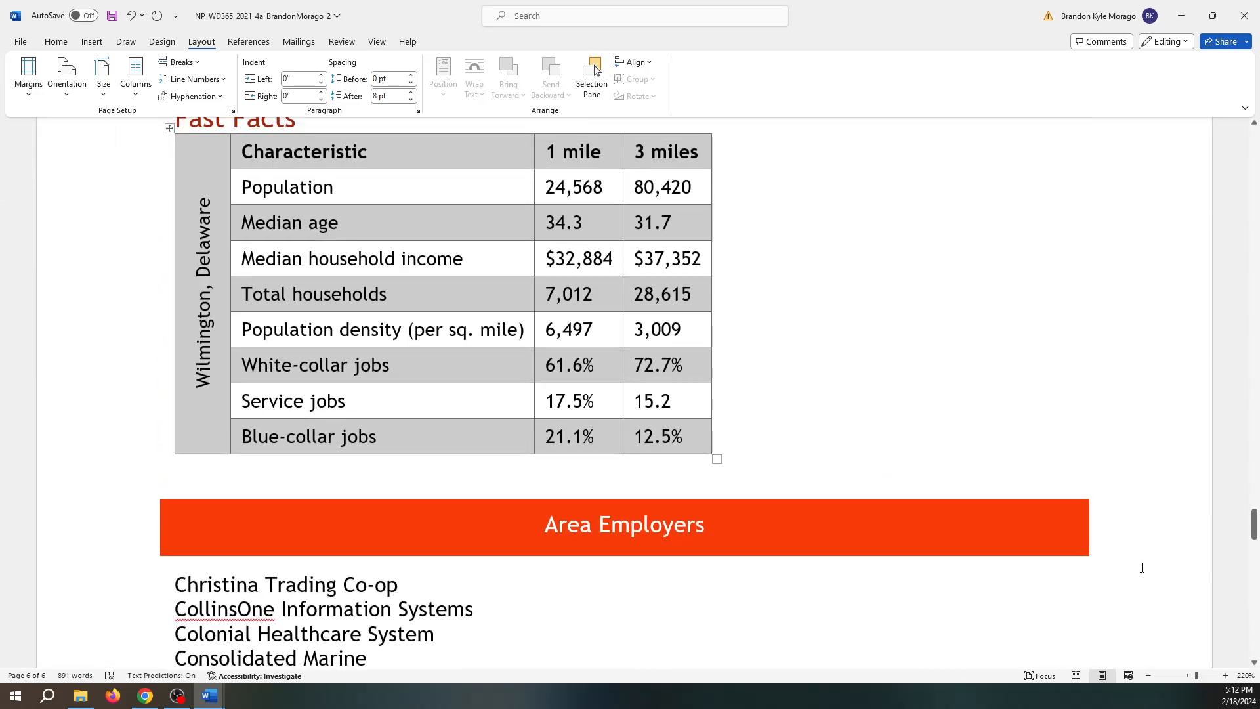
scroll(1080, 511, "up", 20)
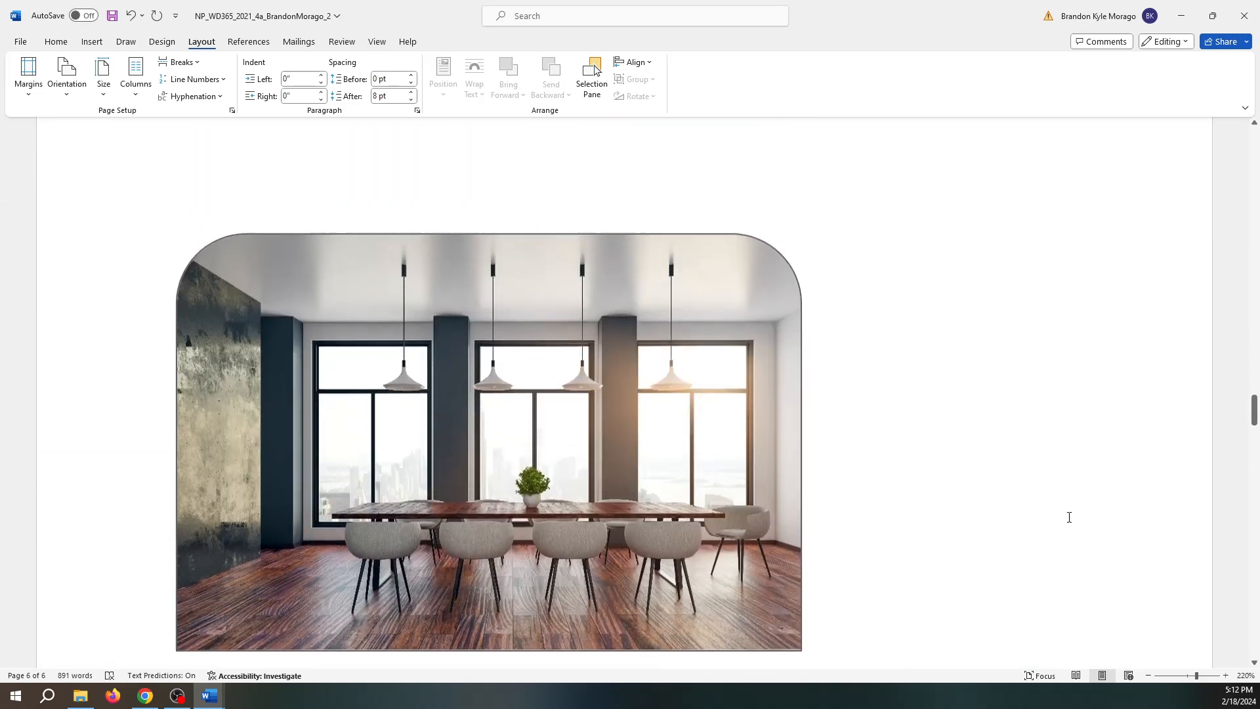
scroll(1068, 517, "up", 20)
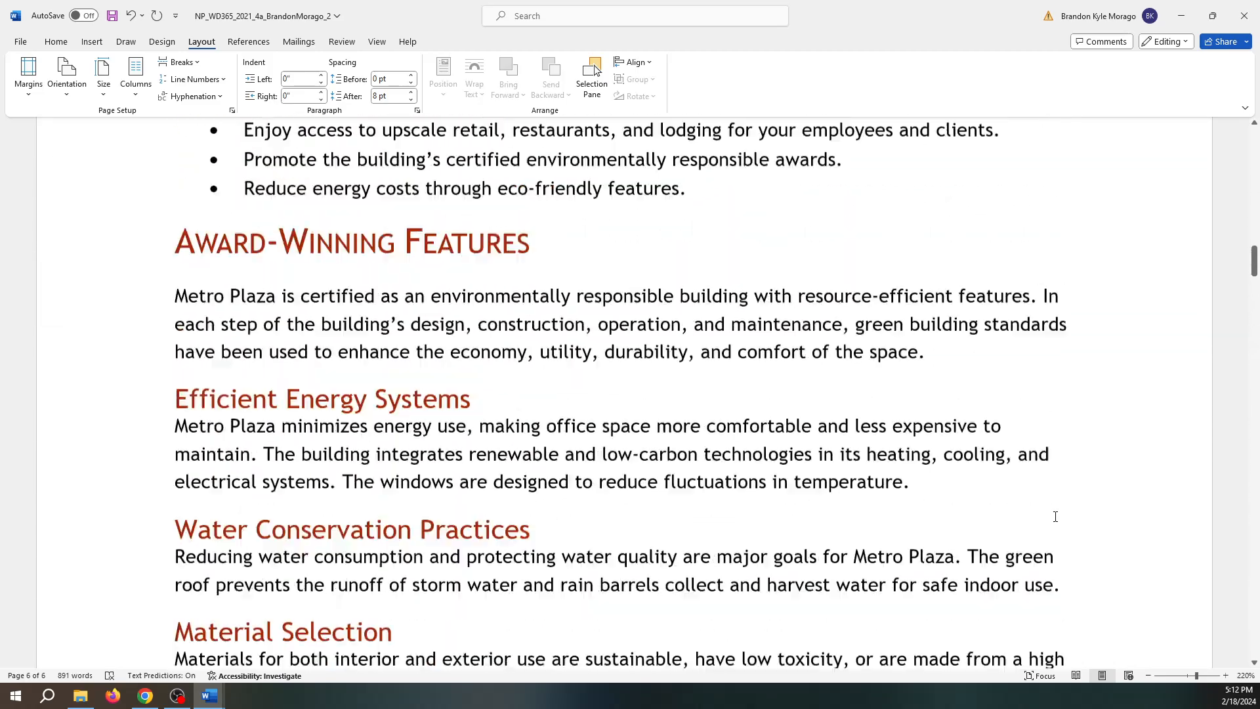
scroll(1055, 517, "up", 20)
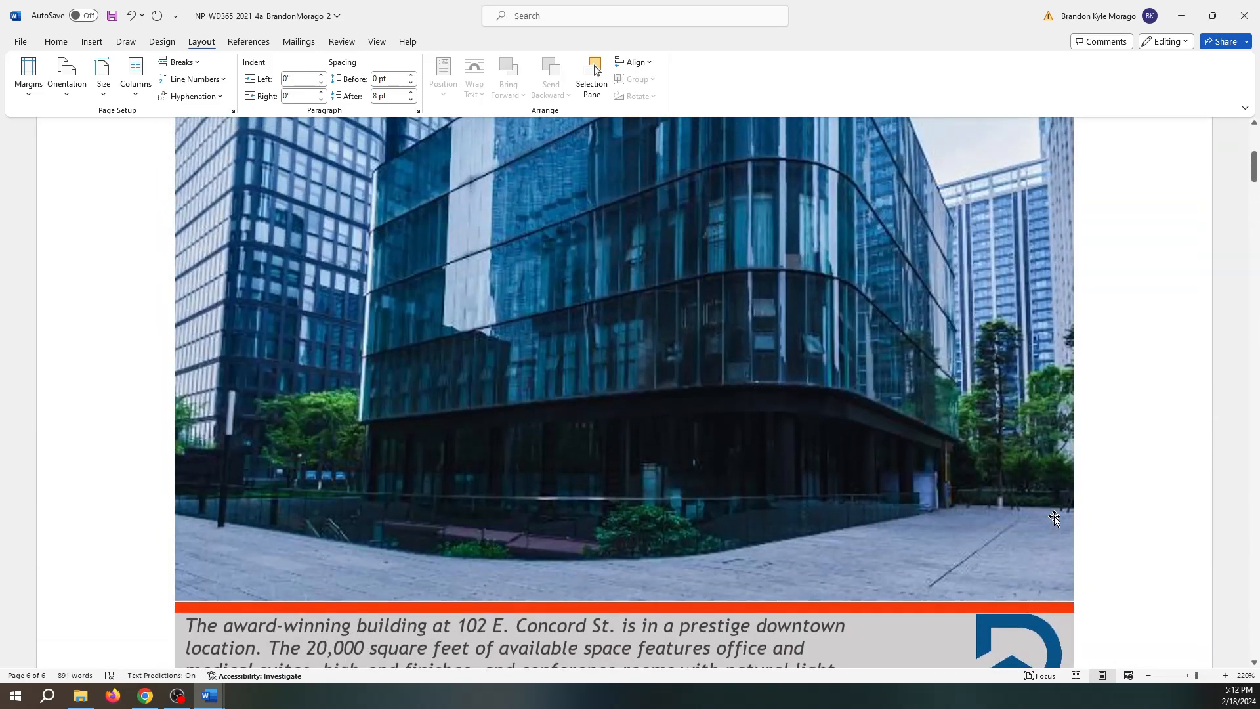
scroll(1054, 516, "down", 15)
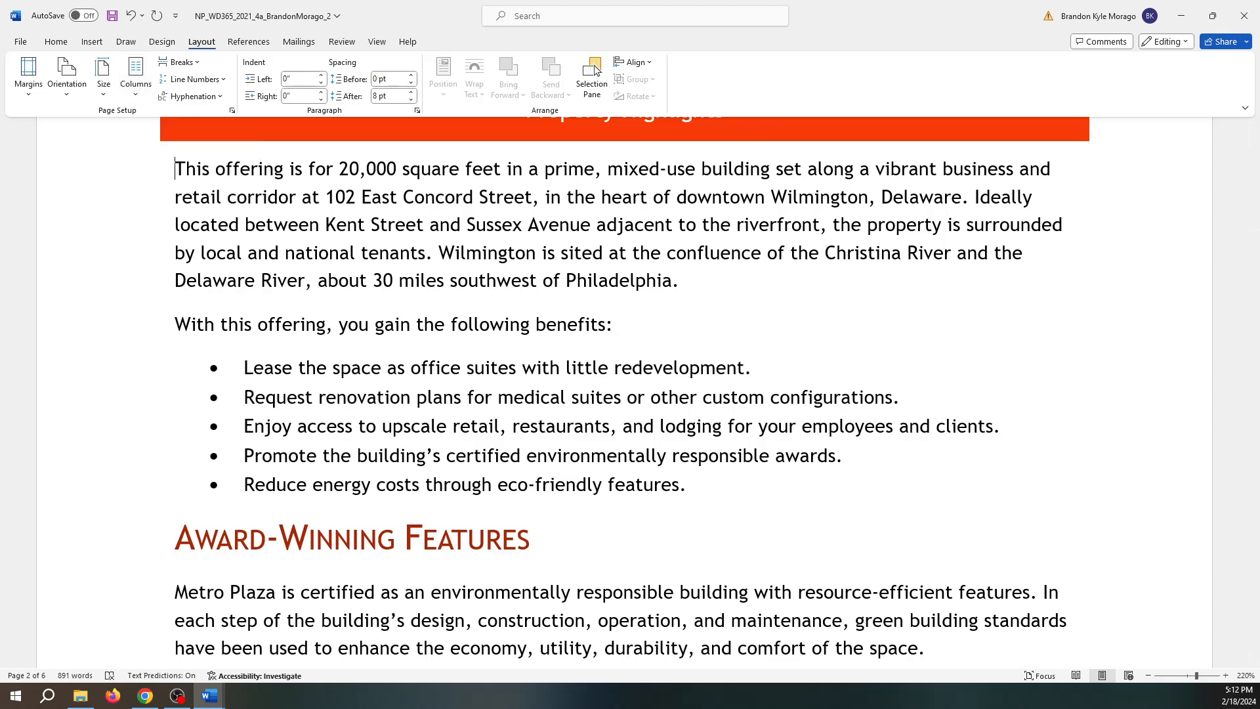
left_click(137, 97)
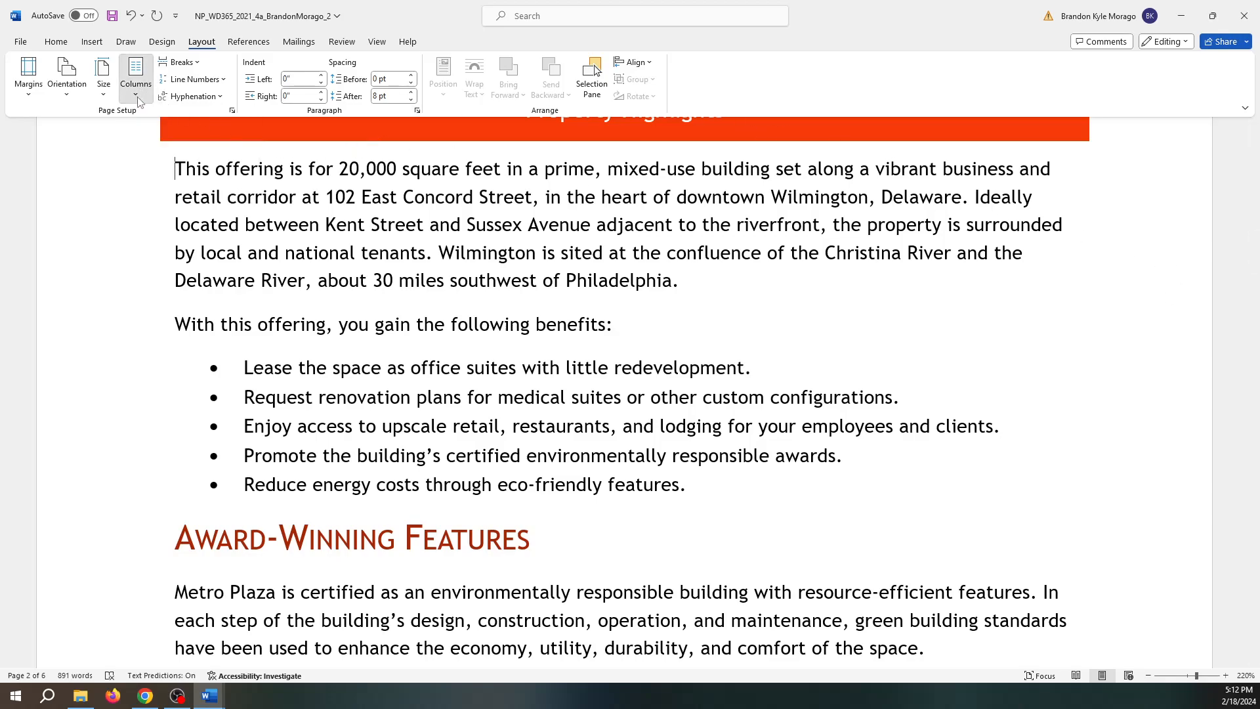
left_click(77, 221)
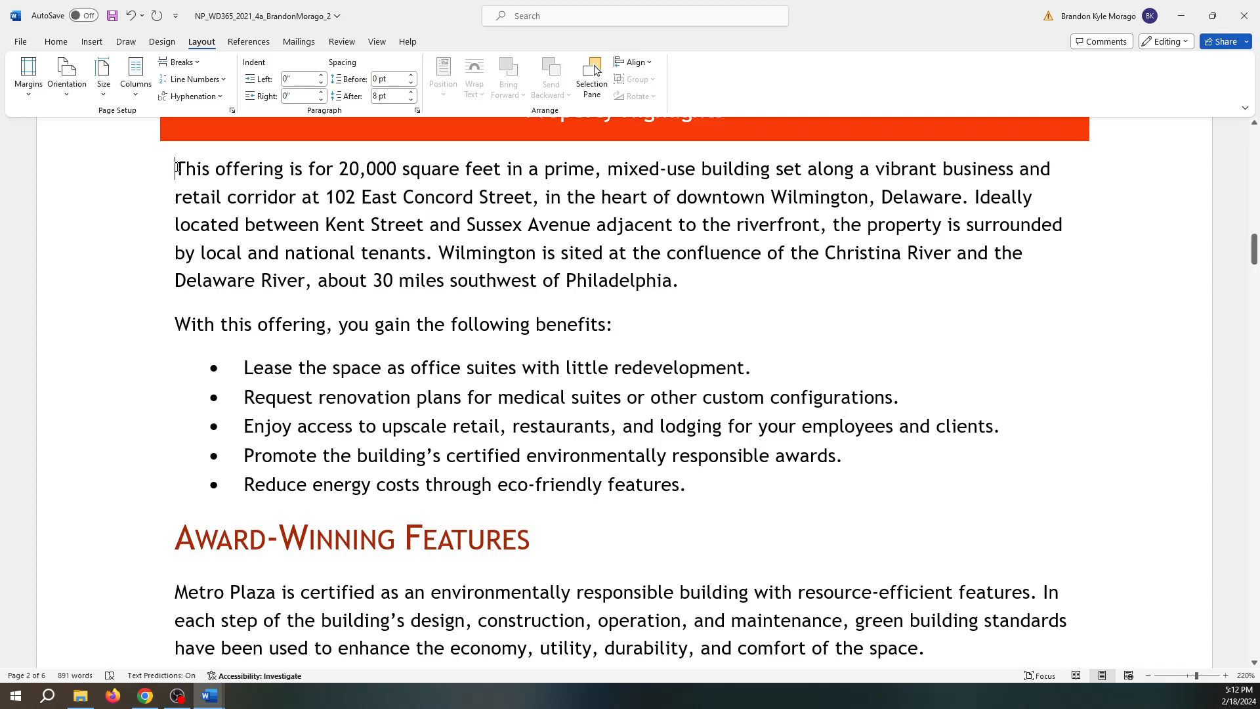
left_click(176, 166)
left_click(139, 98)
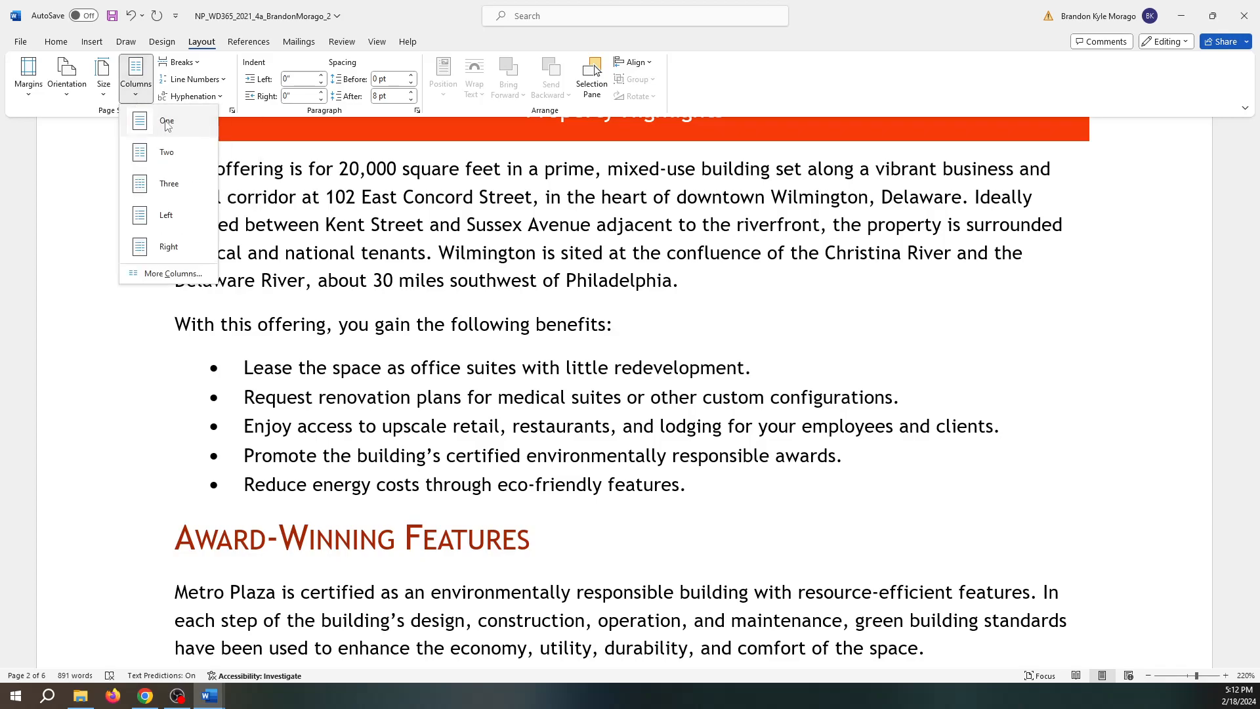
left_click(169, 154)
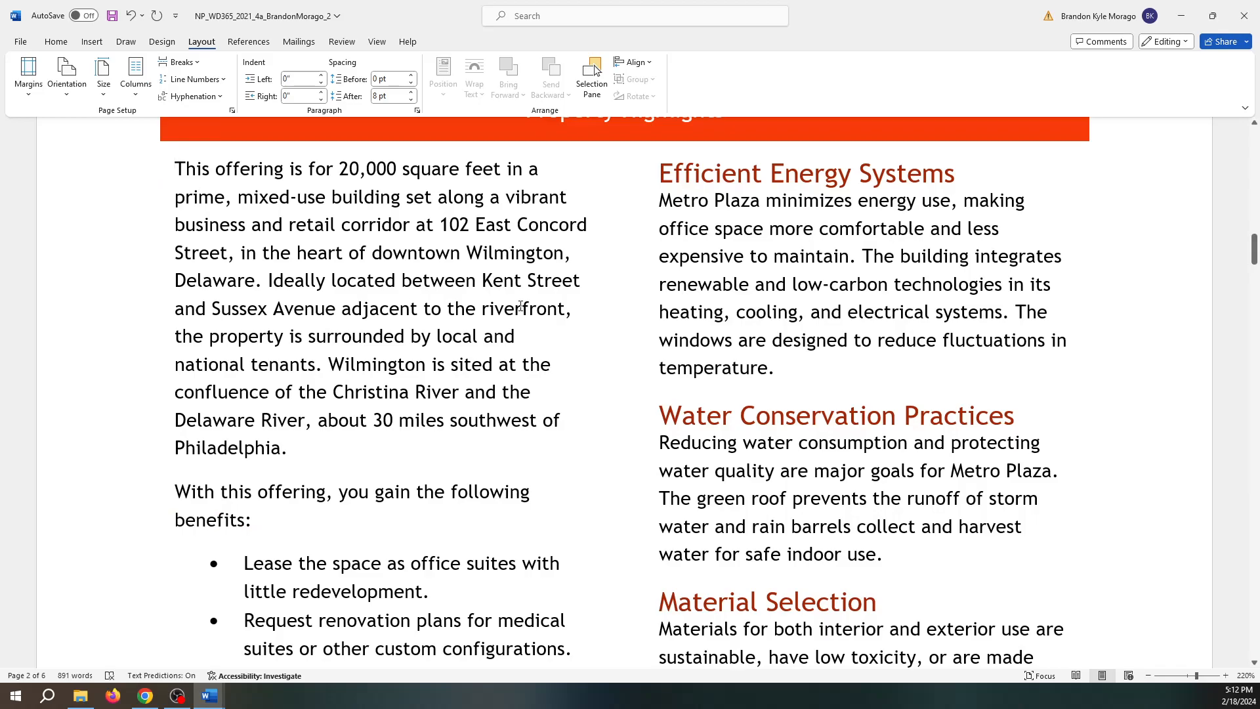
Format the Area Employers list, starting at Christina Trading Co-op, in two columns.
scroll(521, 307, "down", 12)
scroll(526, 350, "up", 8)
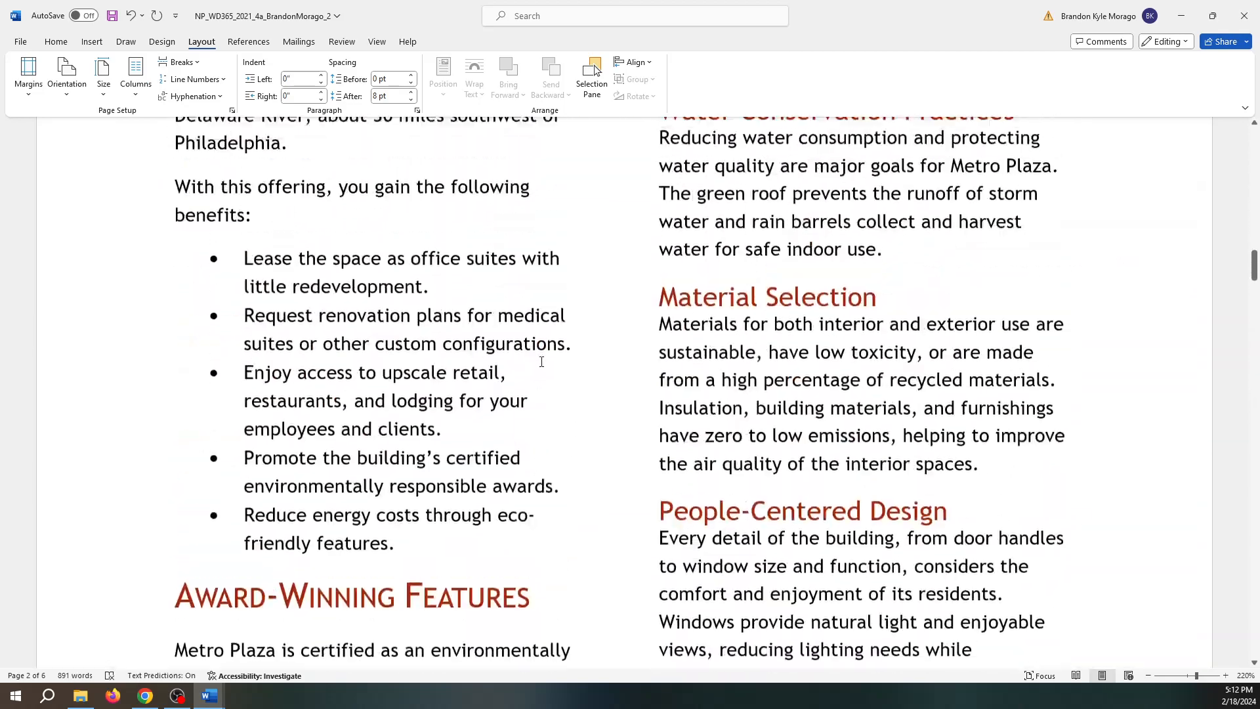
scroll(541, 361, "up", 9)
scroll(714, 384, "down", 5)
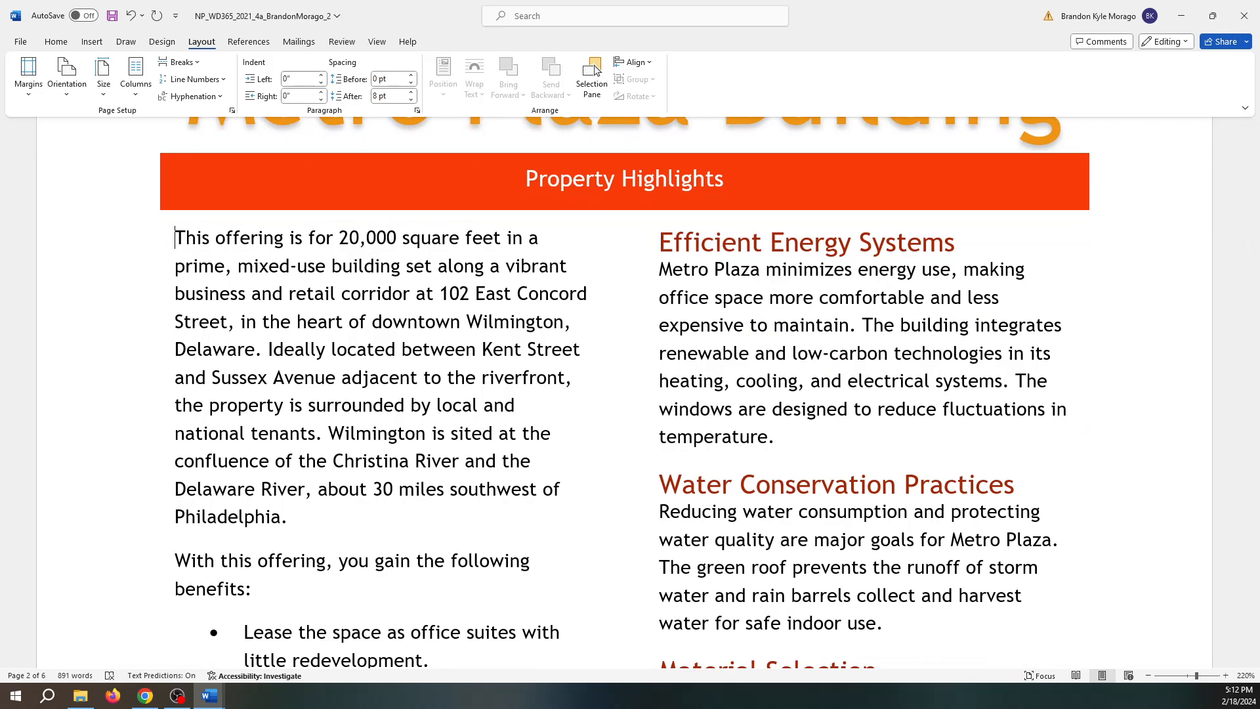
scroll(1049, 498, "down", 15)
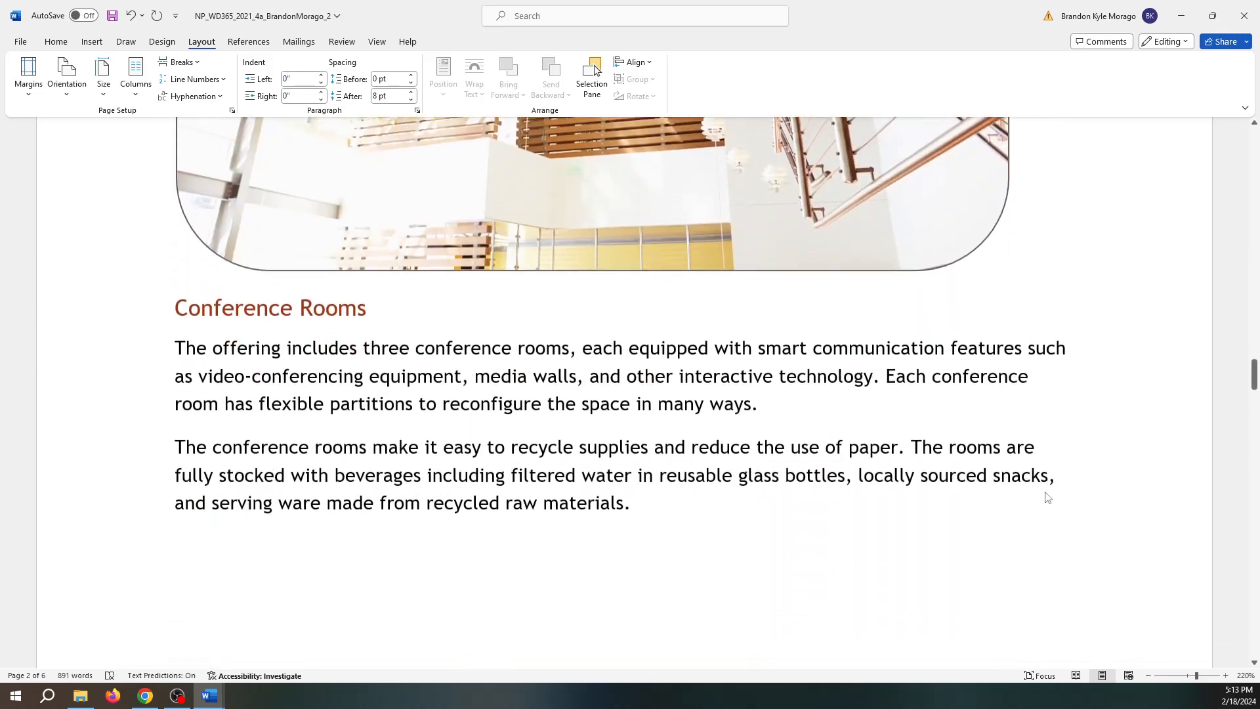
scroll(1049, 498, "down", 15)
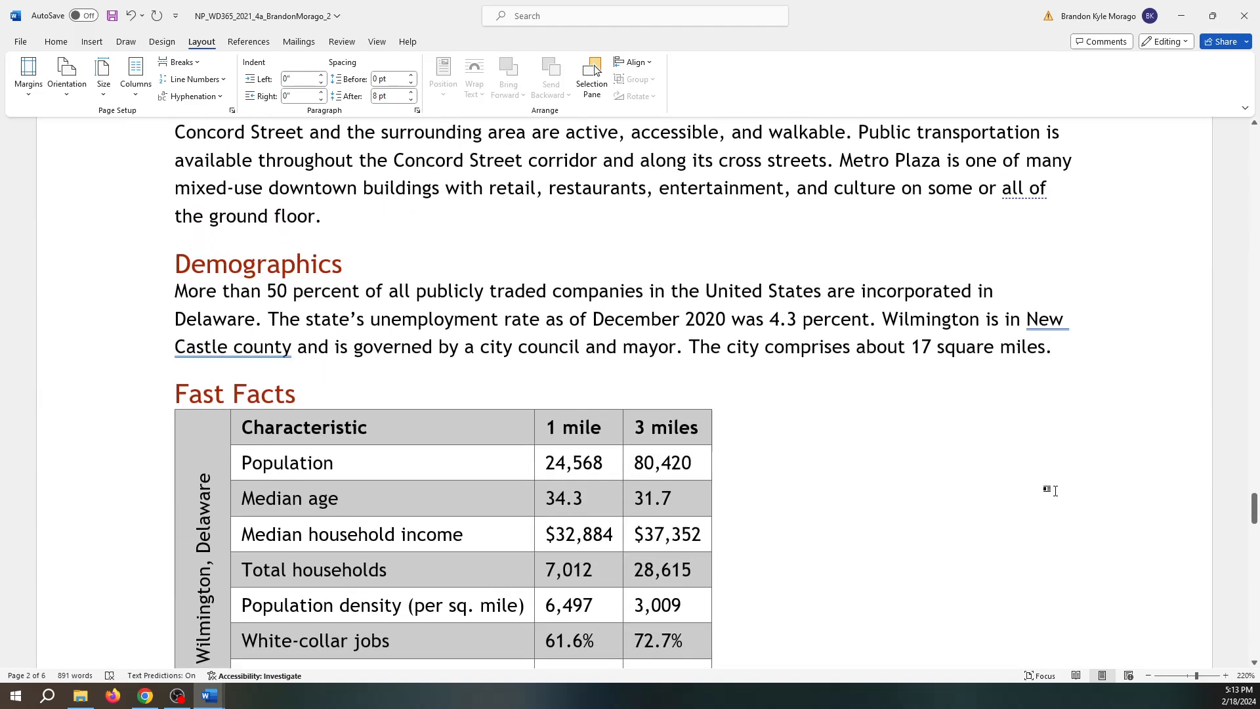
scroll(1053, 491, "down", 10)
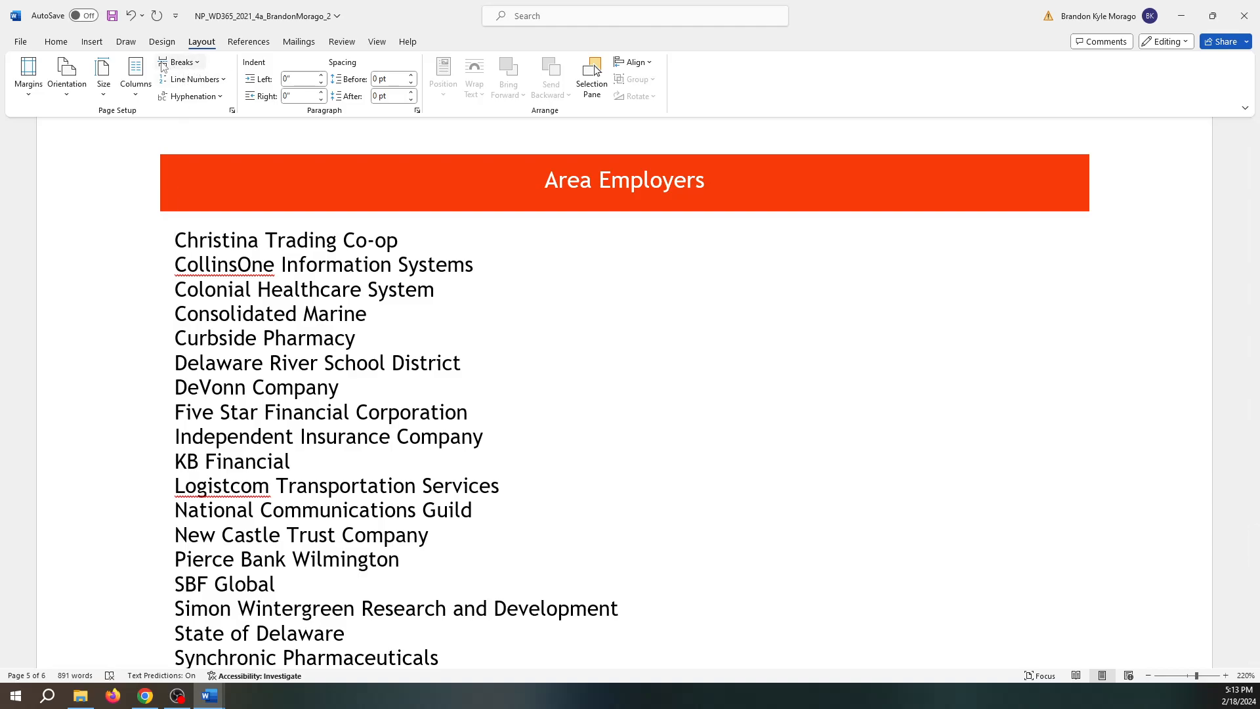
left_click(136, 96)
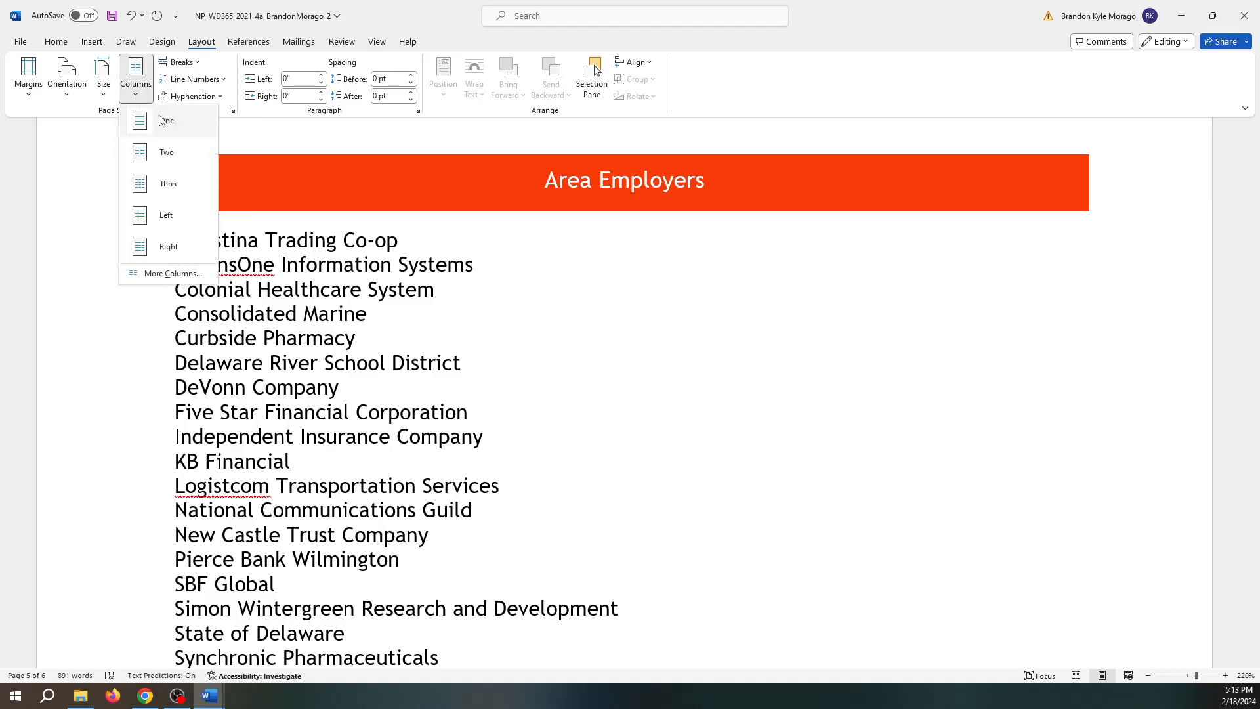
left_click(166, 152)
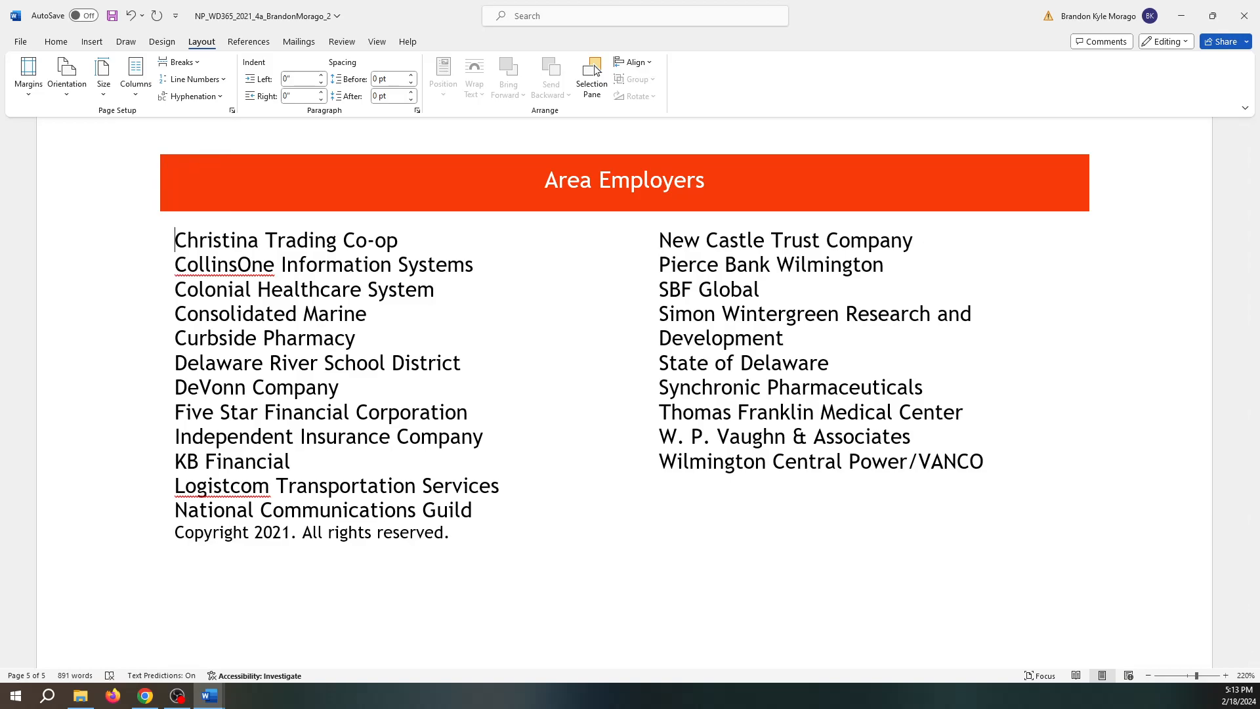
Add a Dropped drop cap to the paragraph starting "This offering is for 20,000 square feet" under Property Highlights.
scroll(1212, 509, "up", 15)
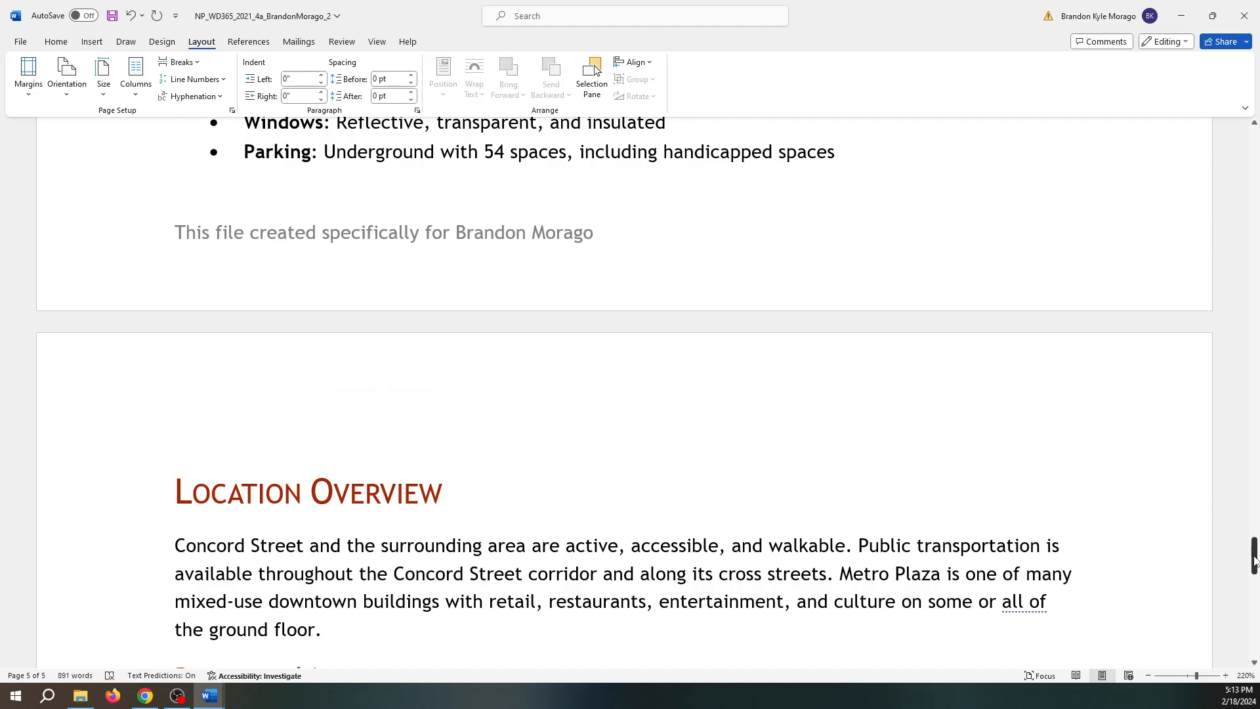
scroll(1212, 509, "up", 10)
scroll(716, 389, "up", 3)
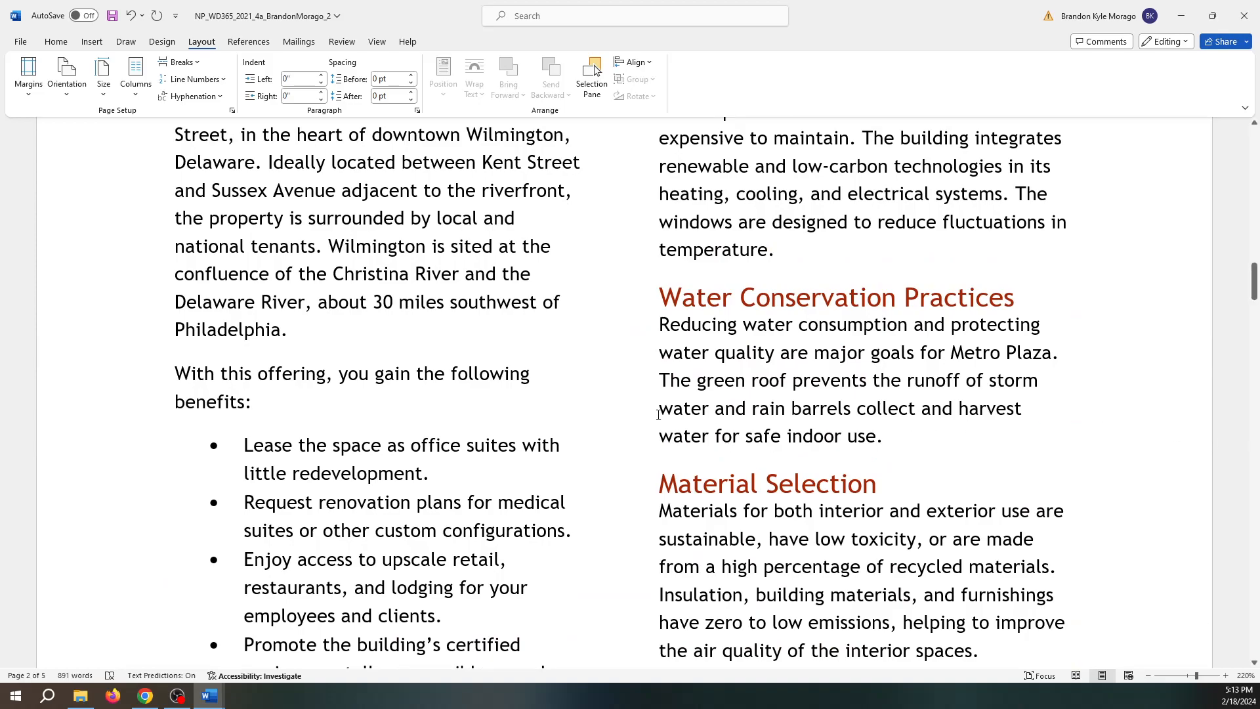
scroll(665, 410, "up", 5)
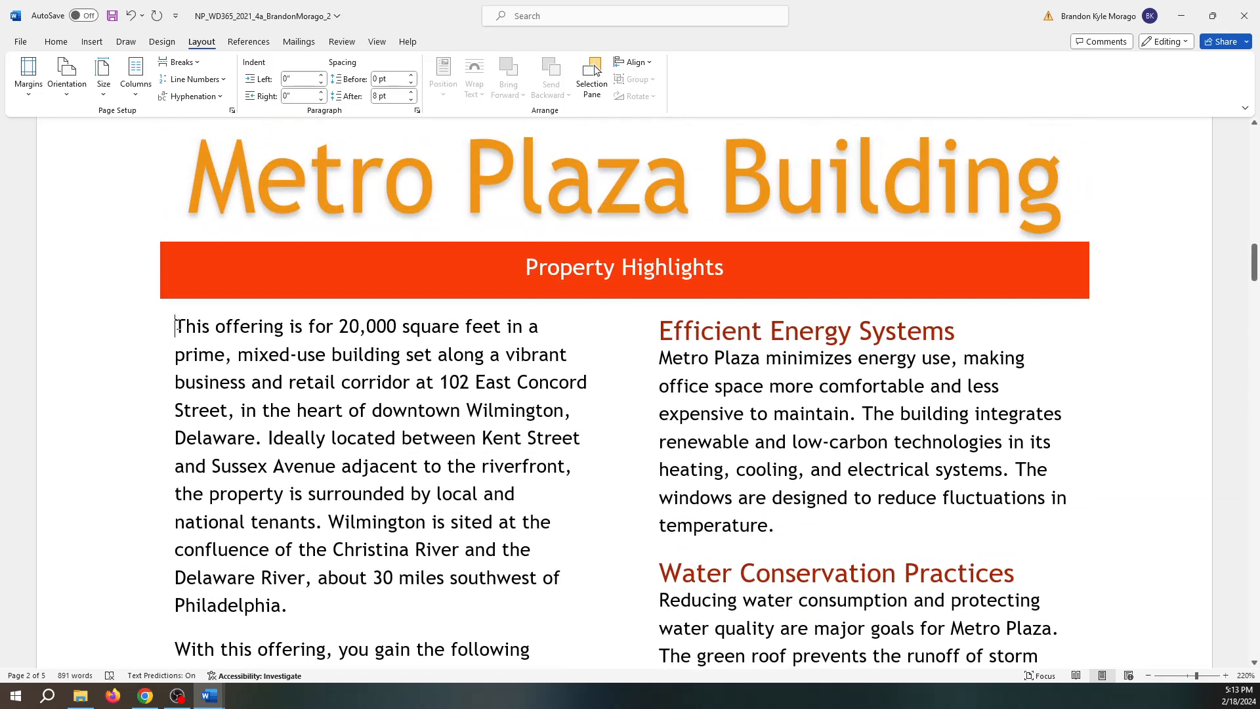
right_click(177, 327)
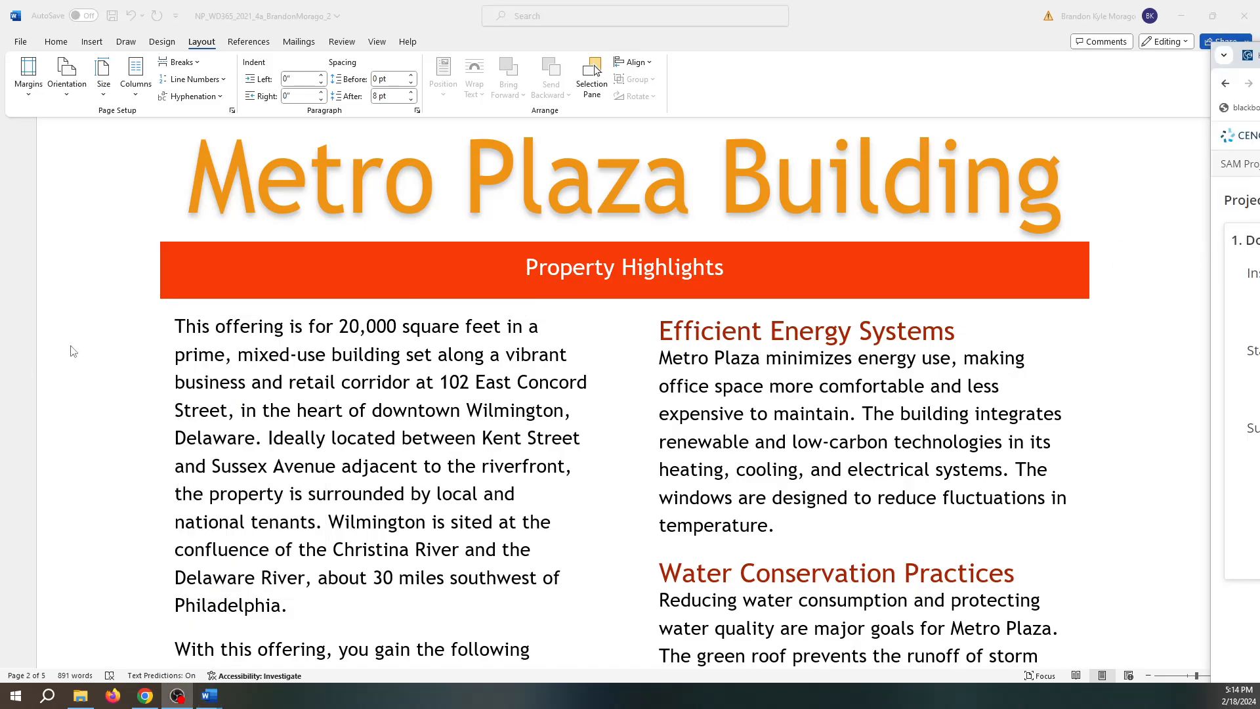
left_click(174, 327)
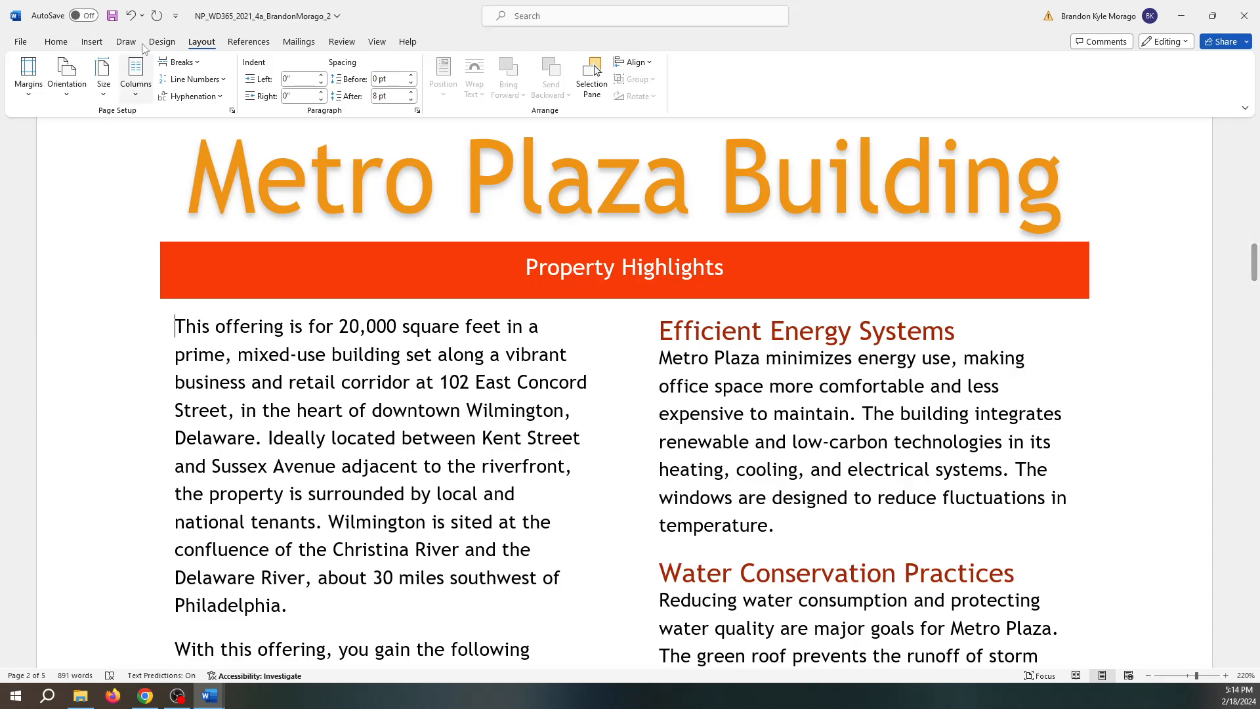
left_click(91, 42)
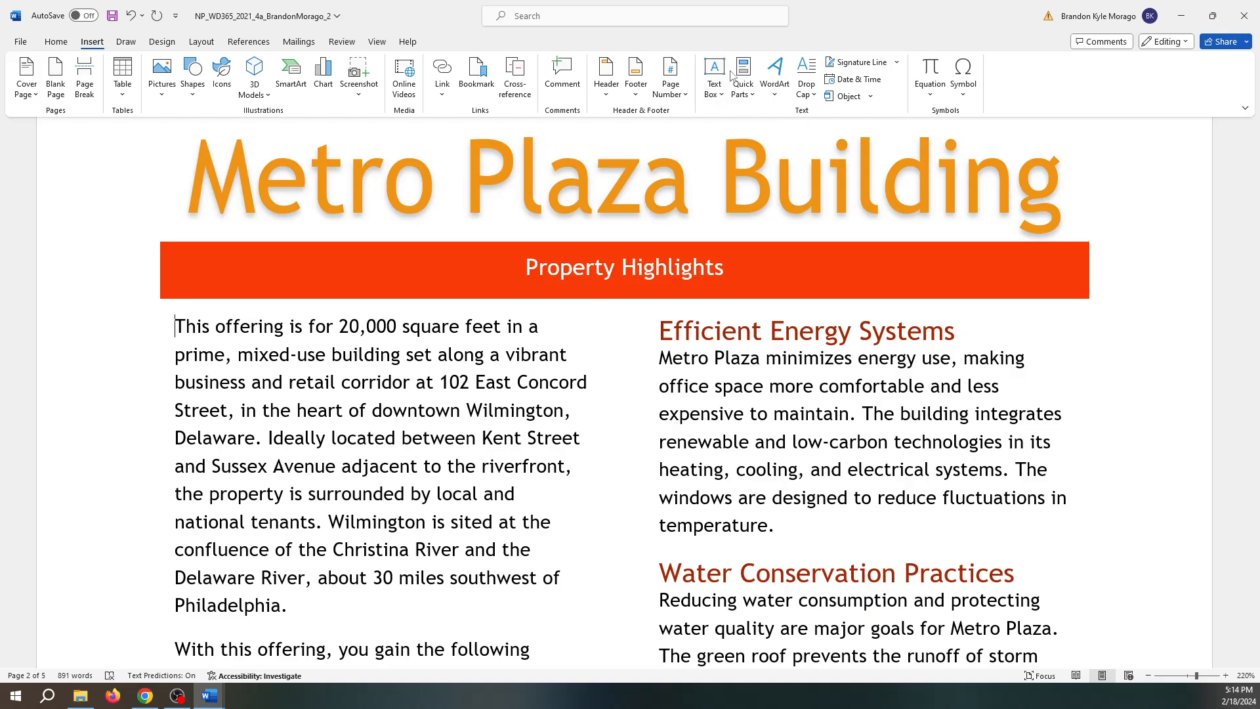
left_click(815, 100)
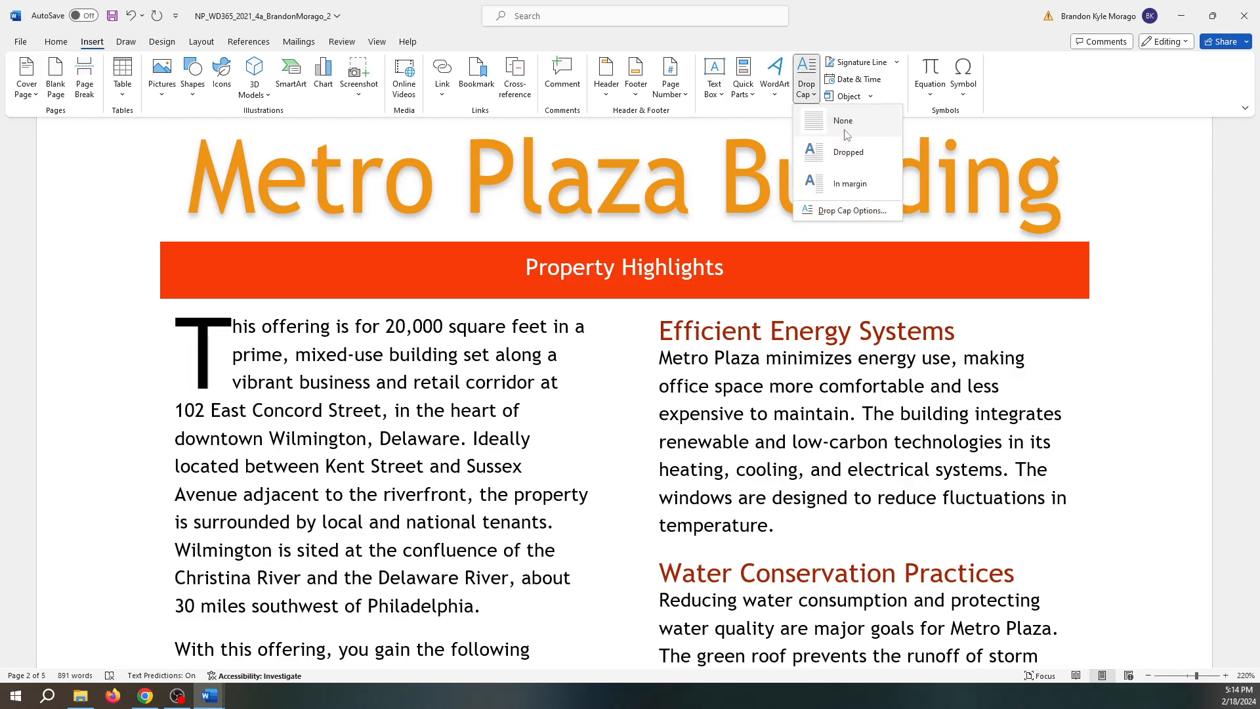
left_click(849, 153)
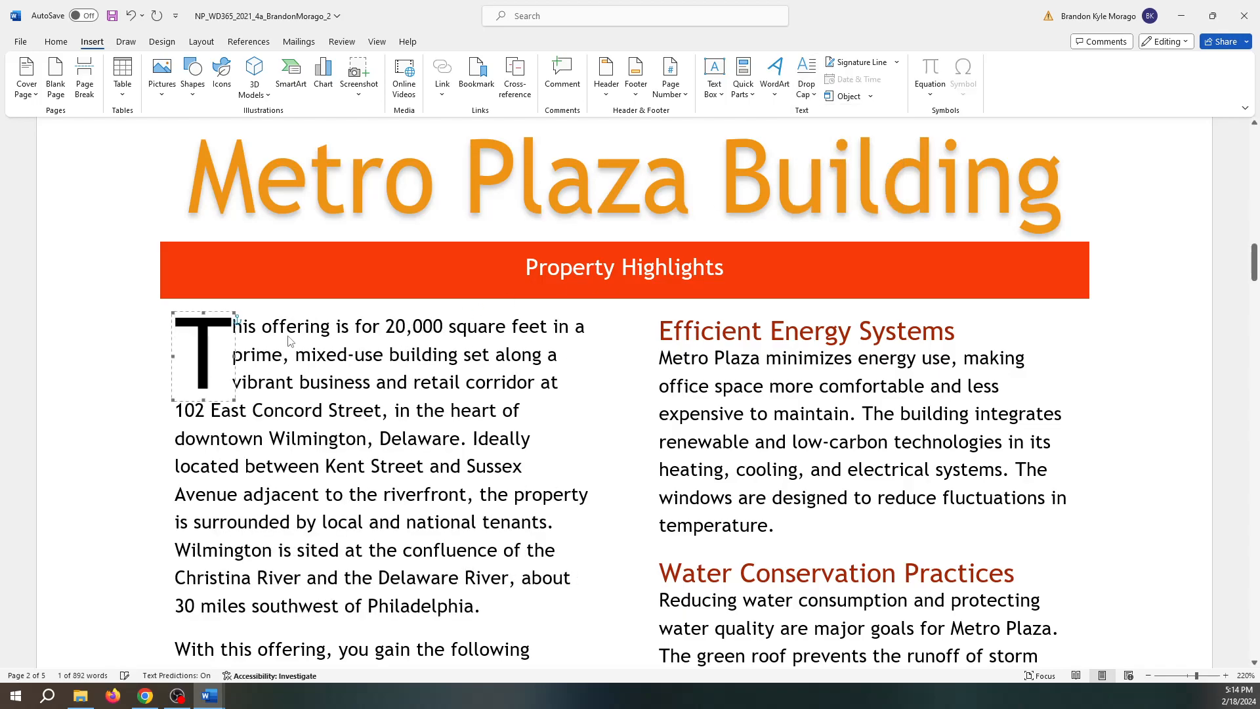
left_click(101, 365)
left_click(115, 425)
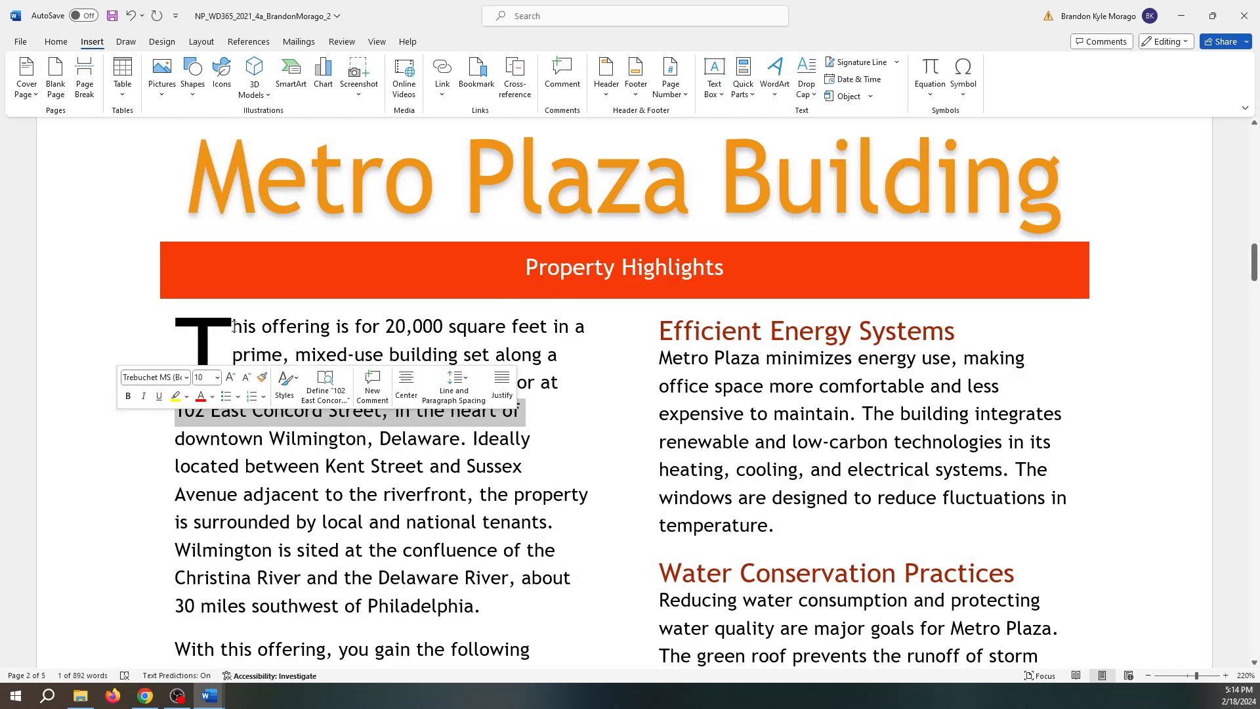
left_click(609, 393)
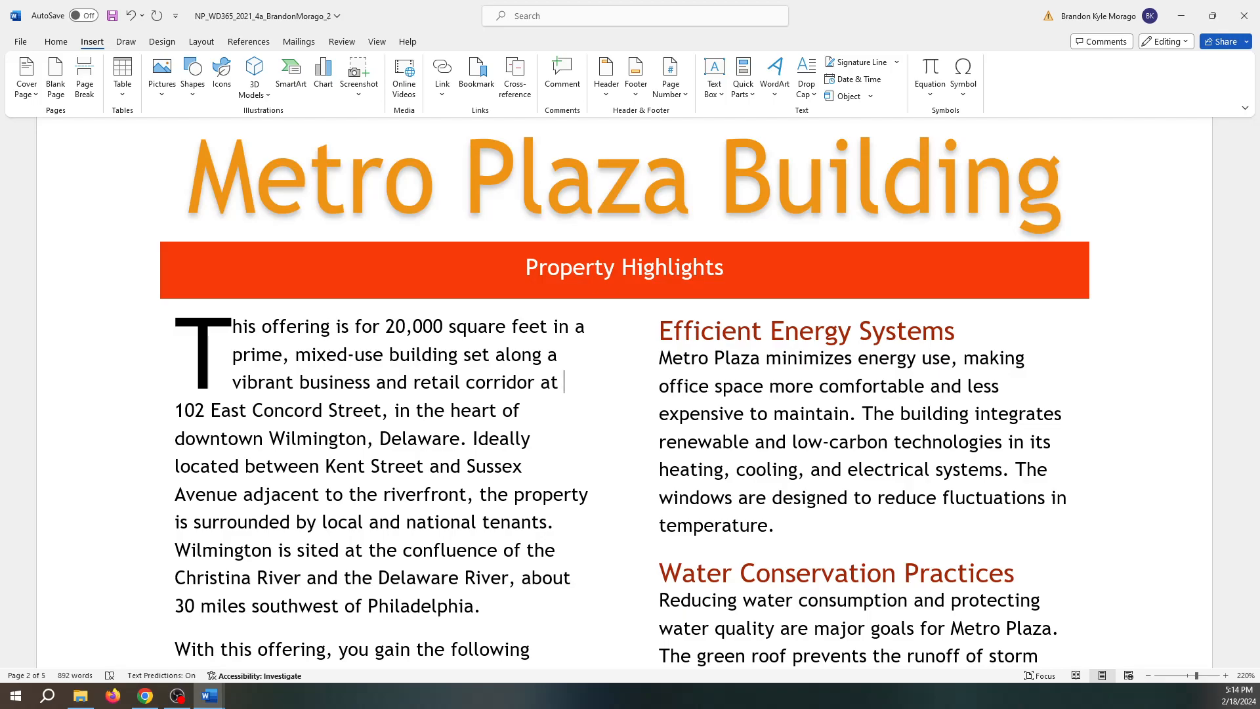
Draw a 12-point star about 0.5 inches high and 0.61 inches wide beside the start of the Award-Winning Features heading.
scroll(584, 422, "down", 5)
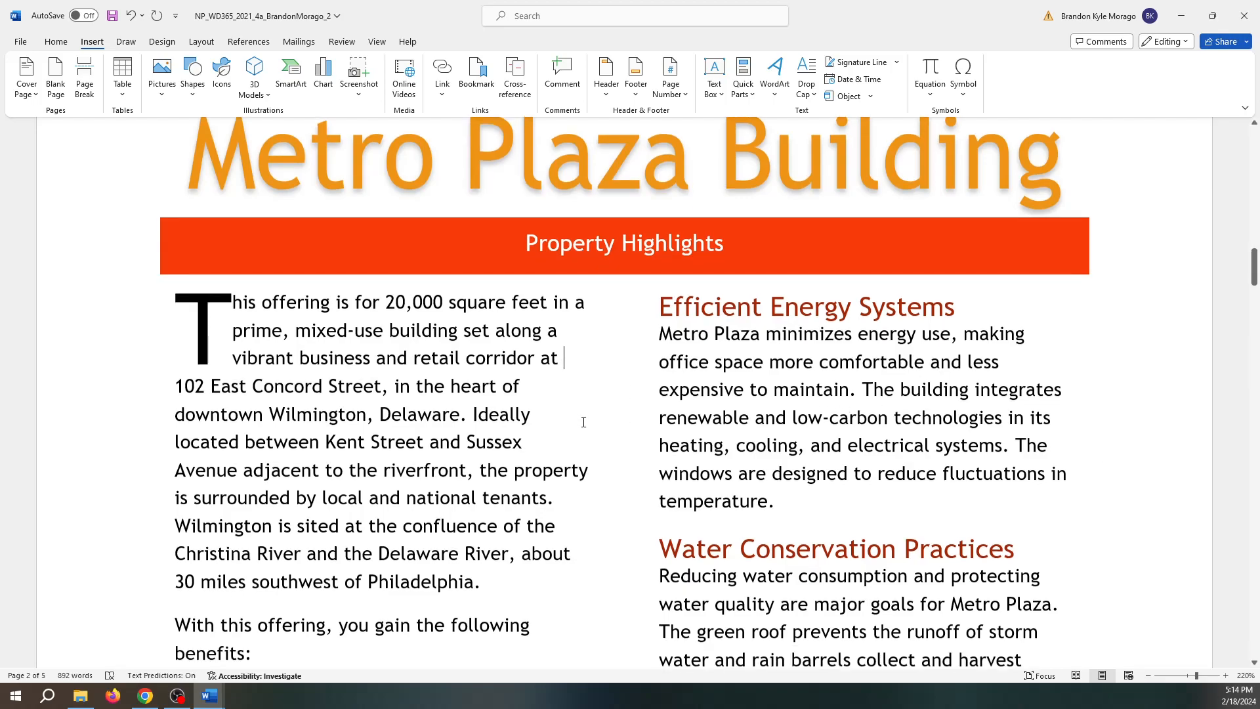
scroll(584, 422, "down", 6)
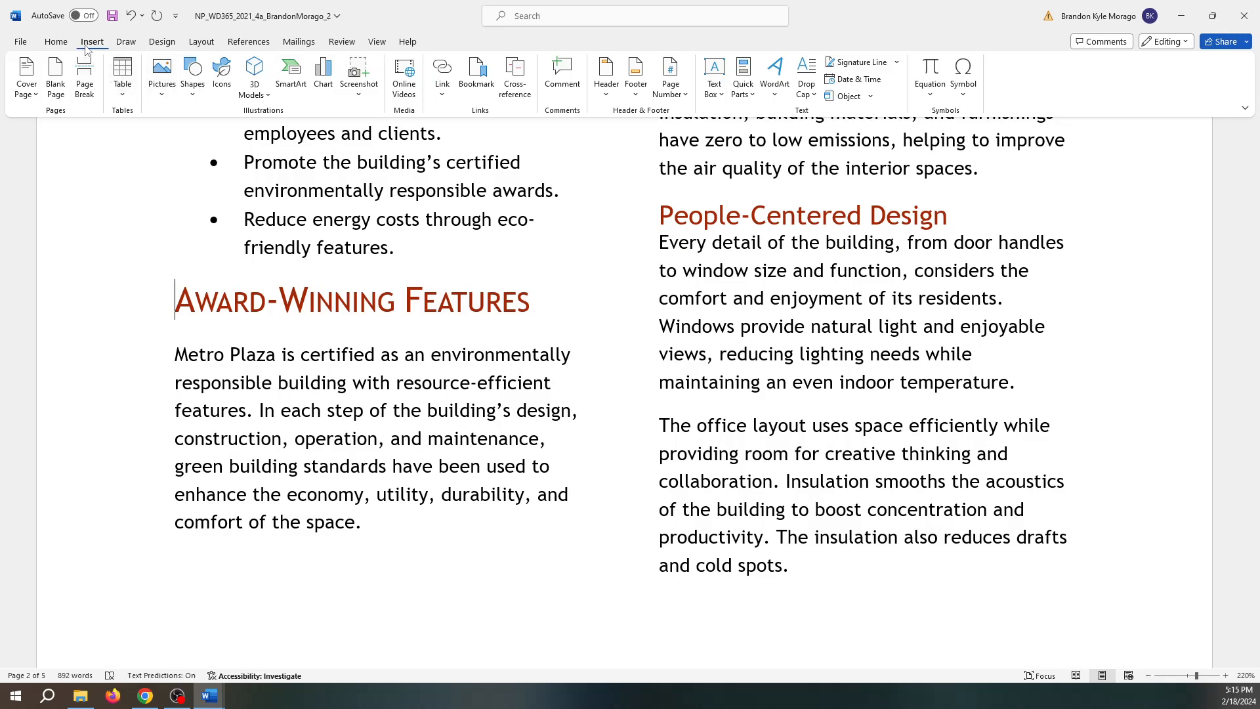
left_click(56, 43)
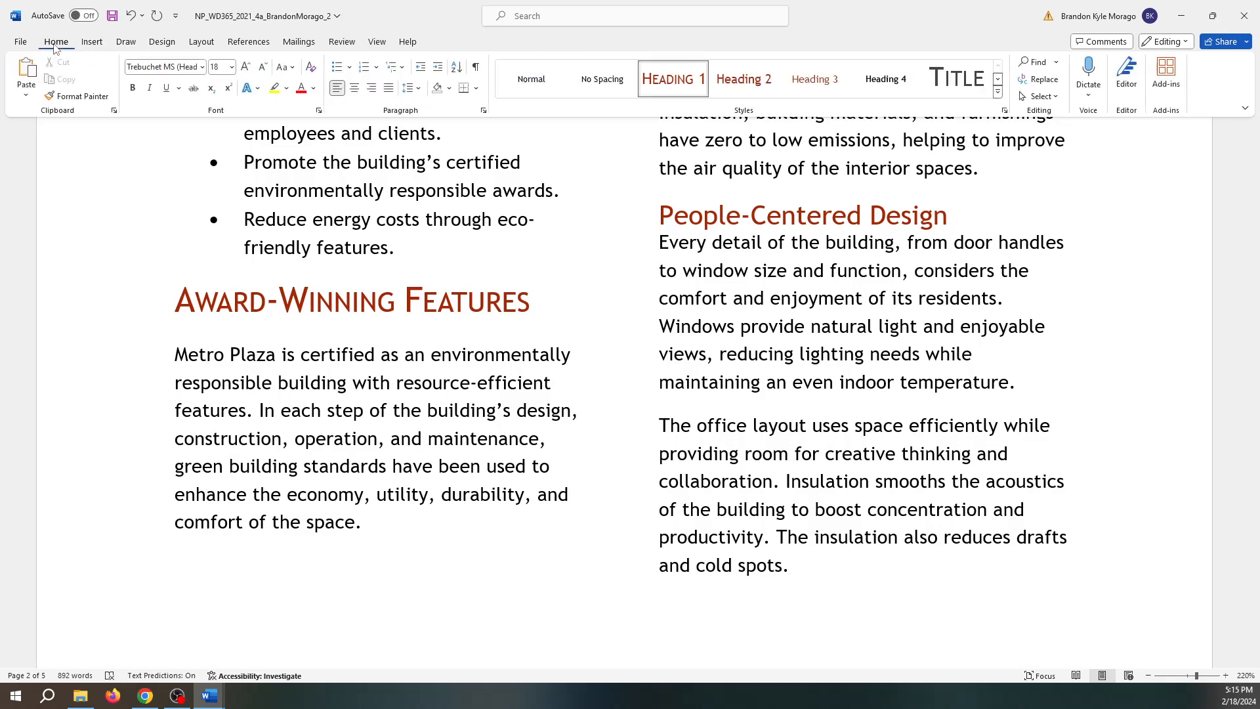
left_click(168, 45)
left_click(123, 45)
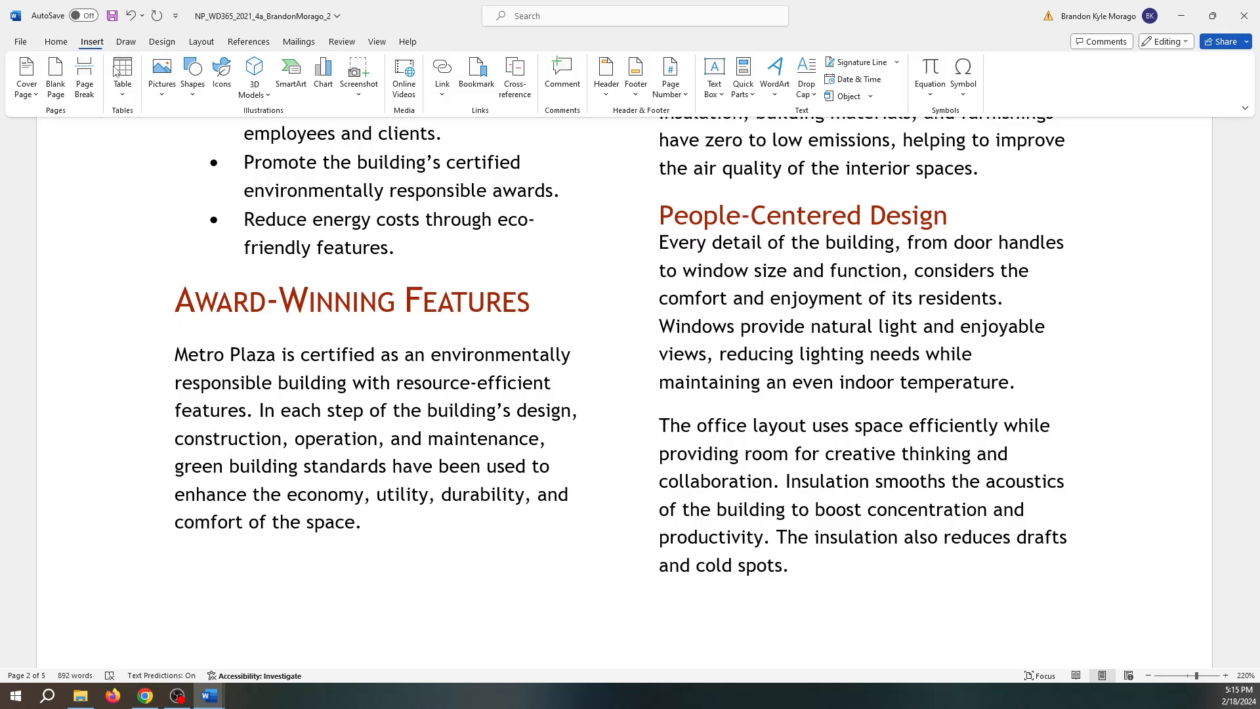
left_click(193, 92)
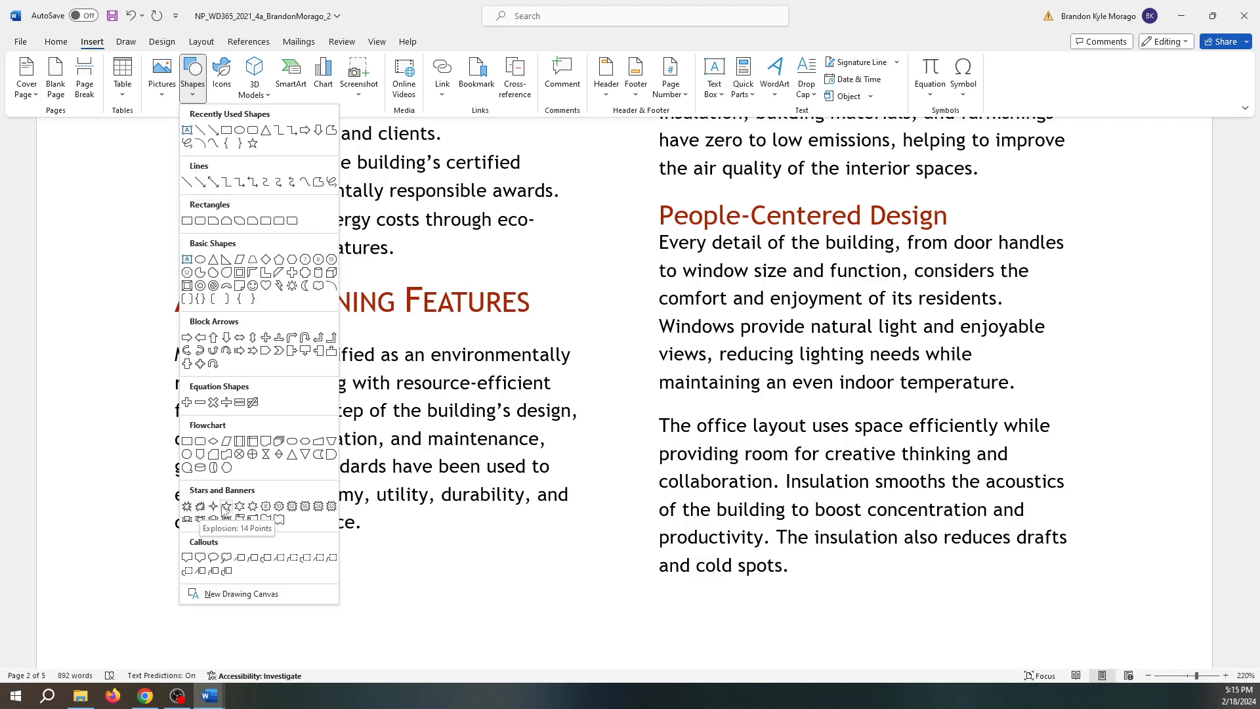
left_click(292, 509)
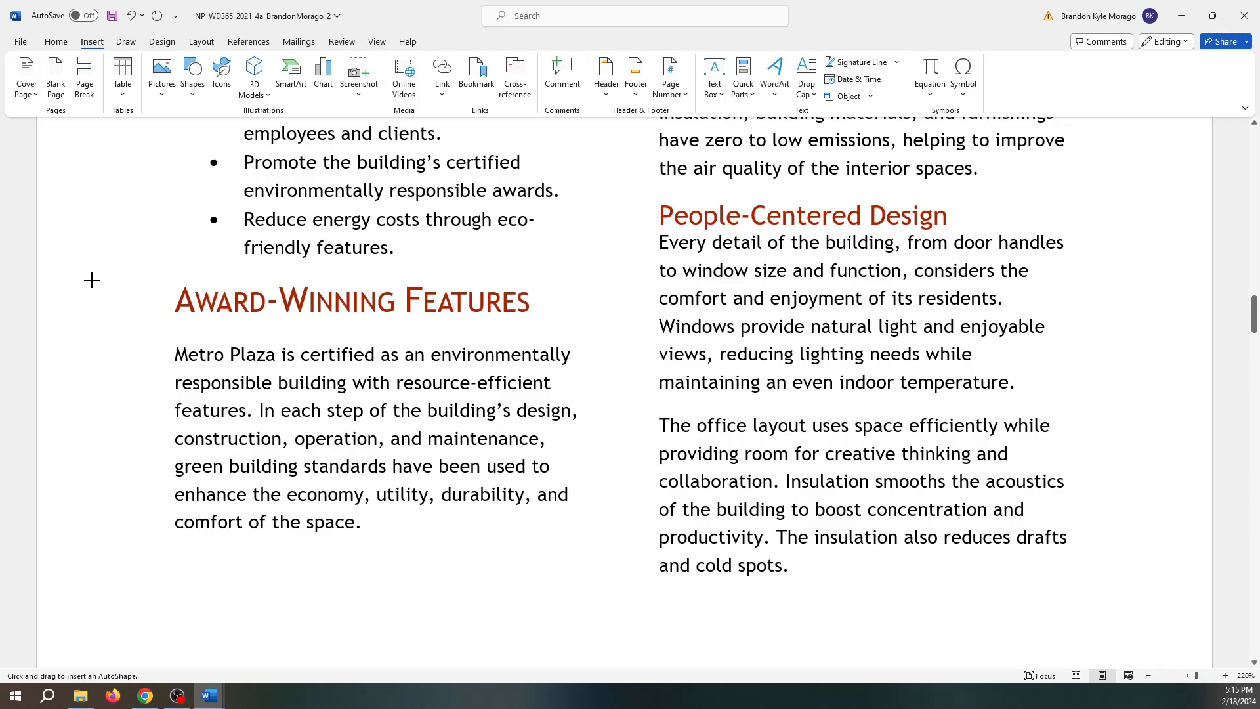
left_click_drag(87, 275, 173, 344)
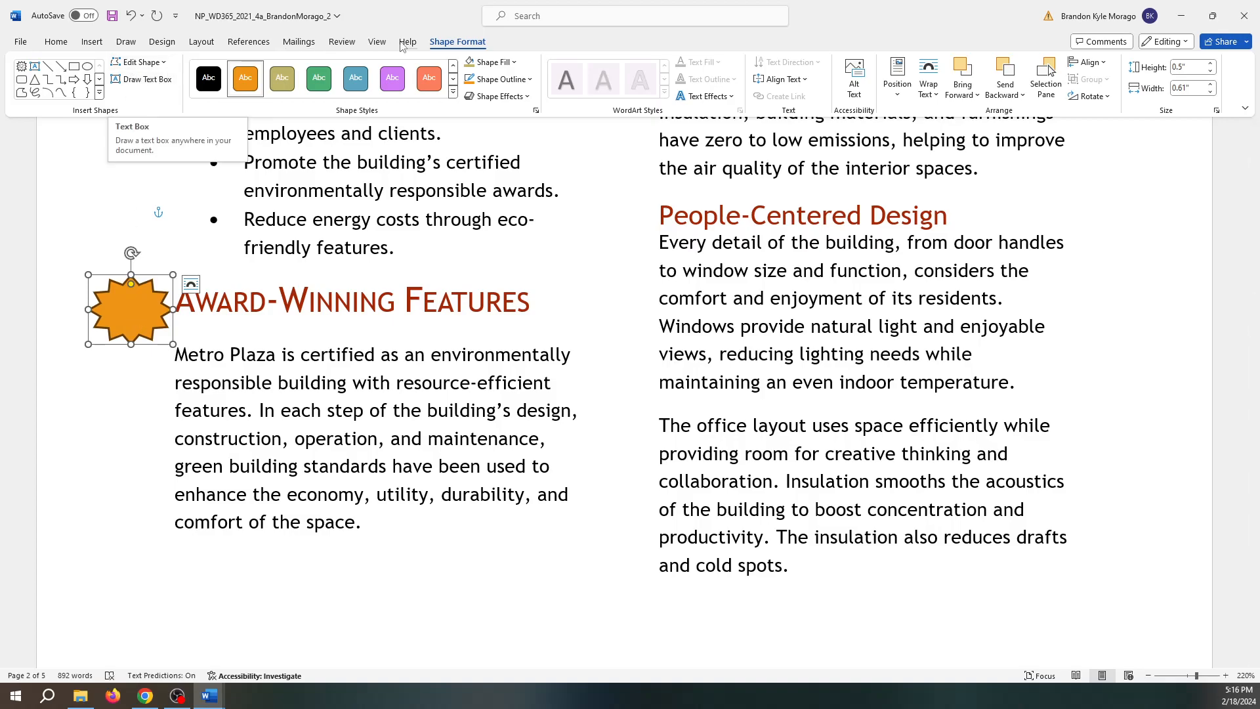
Draw an empty text box about 0.19 inches high and 0.22 inches wide in the centre of the star.
left_click(139, 80)
left_click_drag(118, 297, 149, 322)
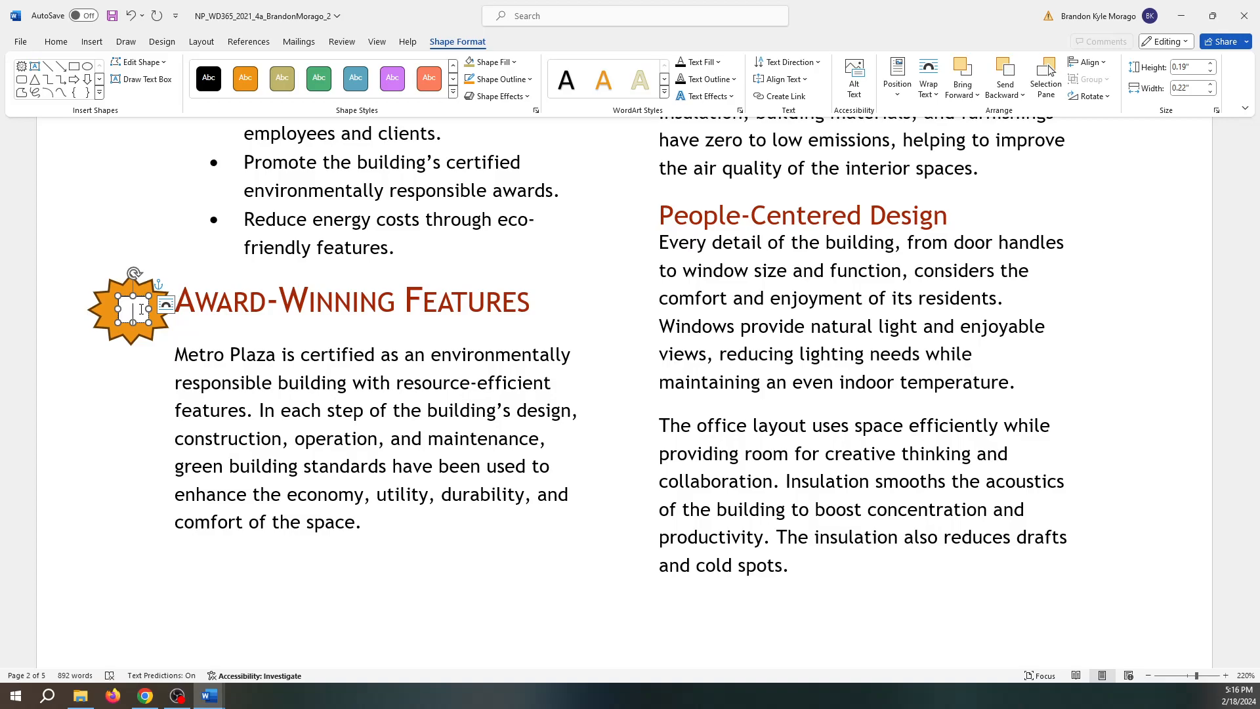
type("#")
key("BackSpace")
left_click(153, 213)
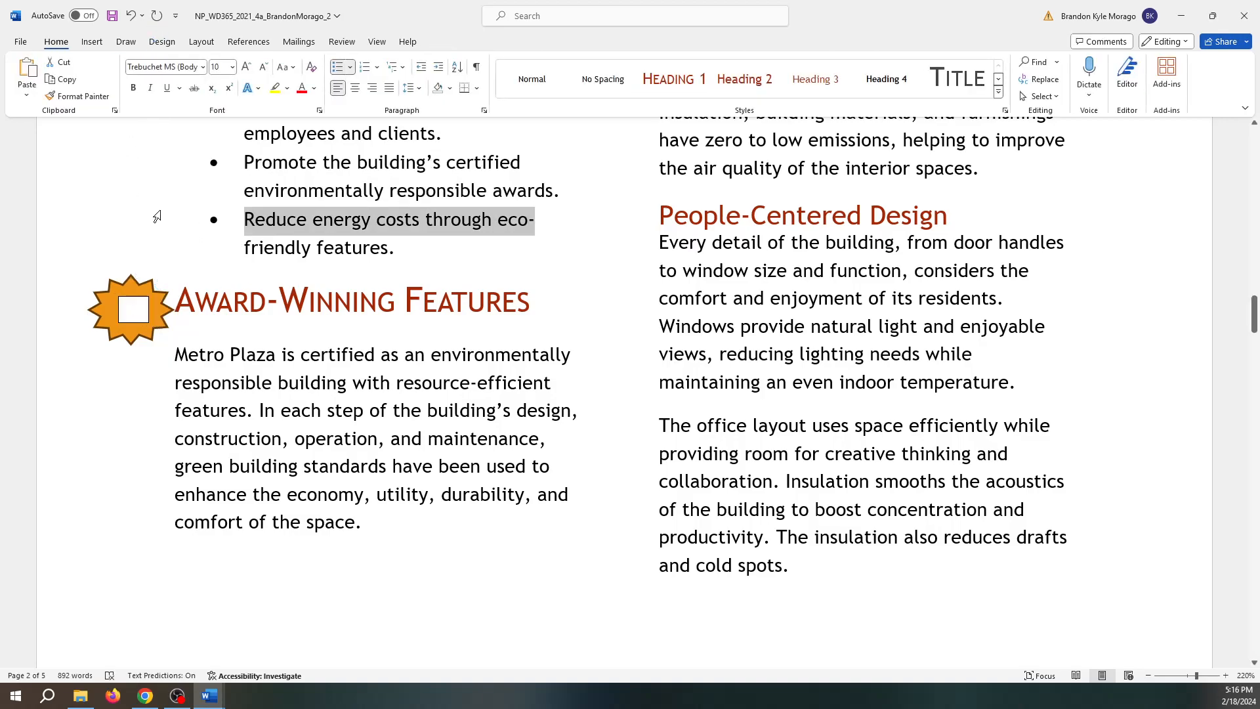
Undo the empty text box drawn over the star beside the Award-Winning Features heading.
key("ctrl+z")
key("ctrl+z")
key("ctrl+z")
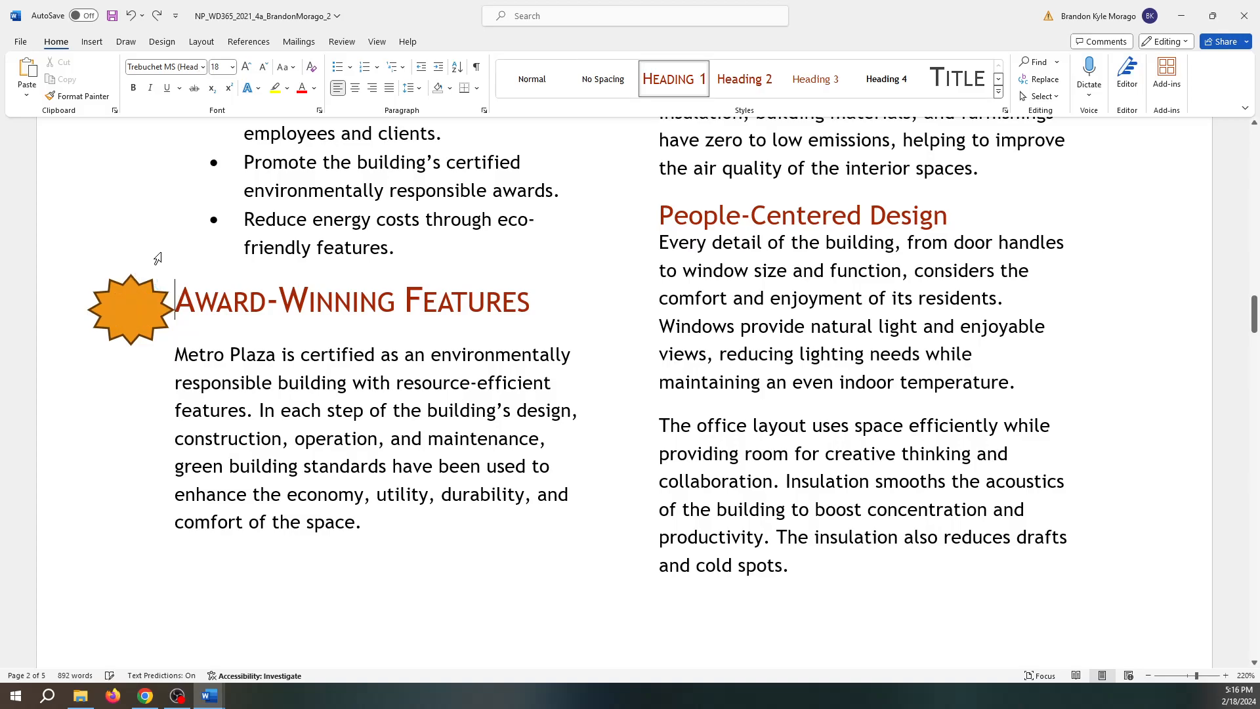
Add the text #1 inside the star shape.
left_click(120, 310)
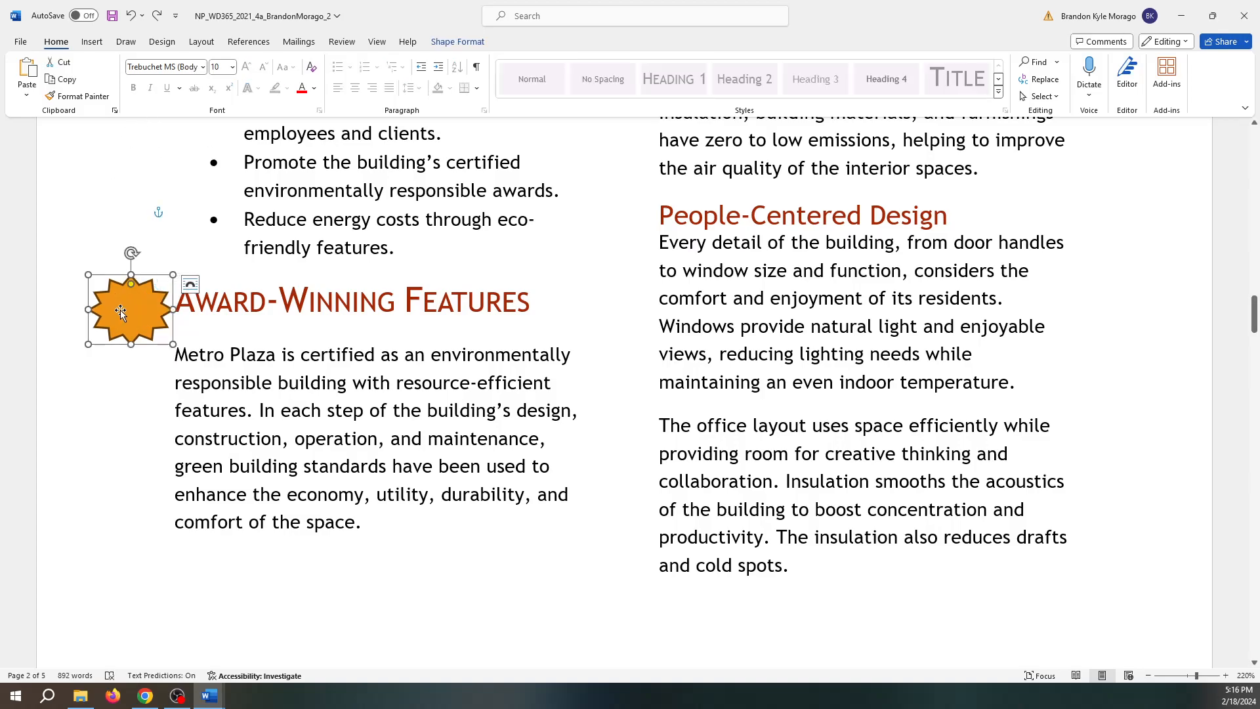
right_click(124, 307)
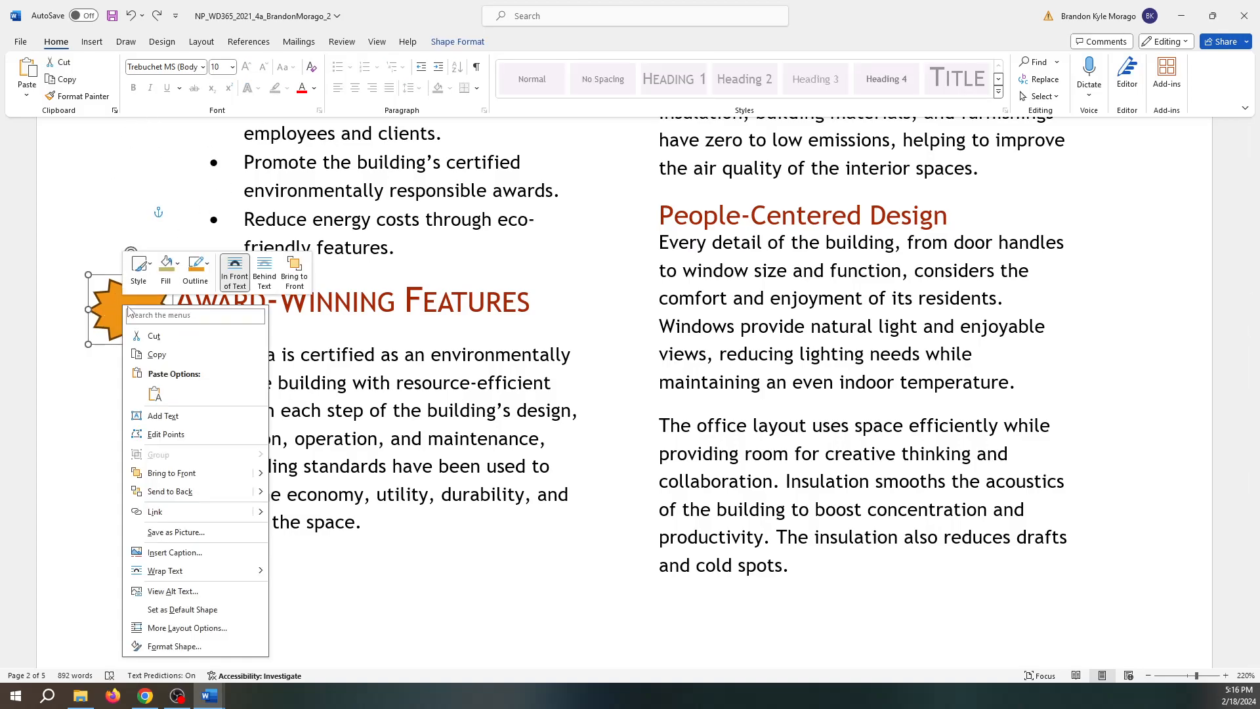
left_click(176, 415)
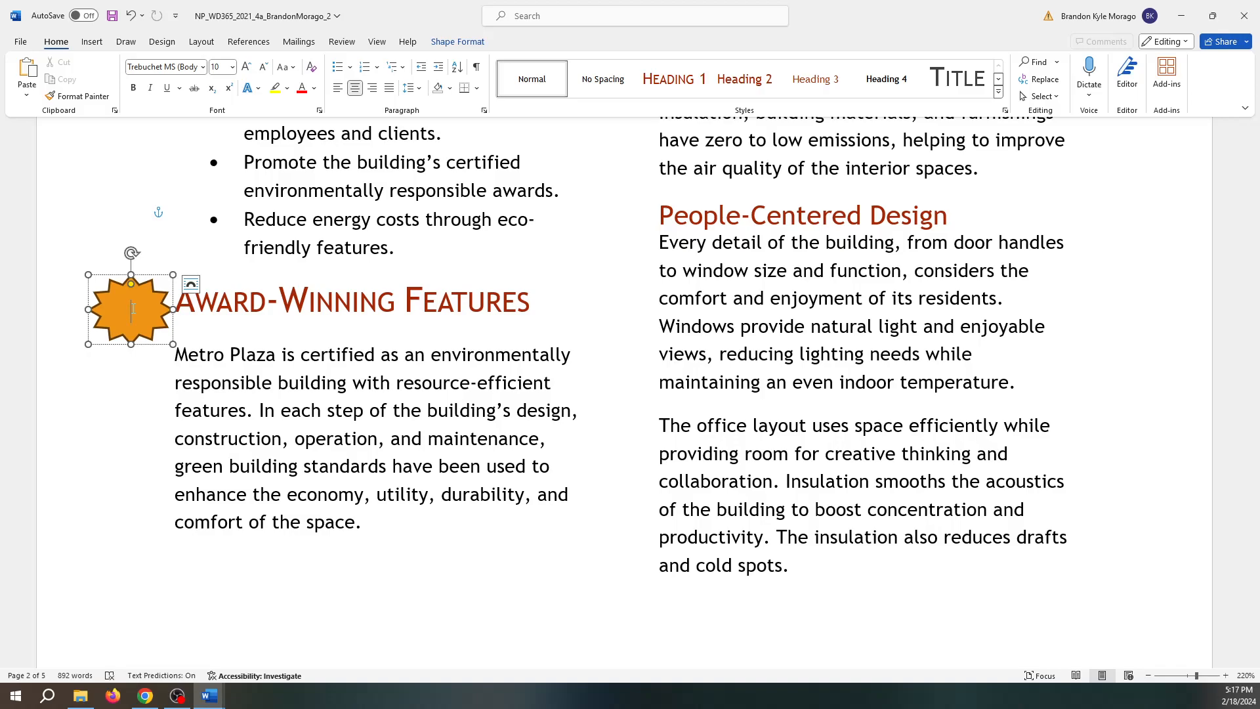
type("#")
left_click_drag(138, 310, 124, 310)
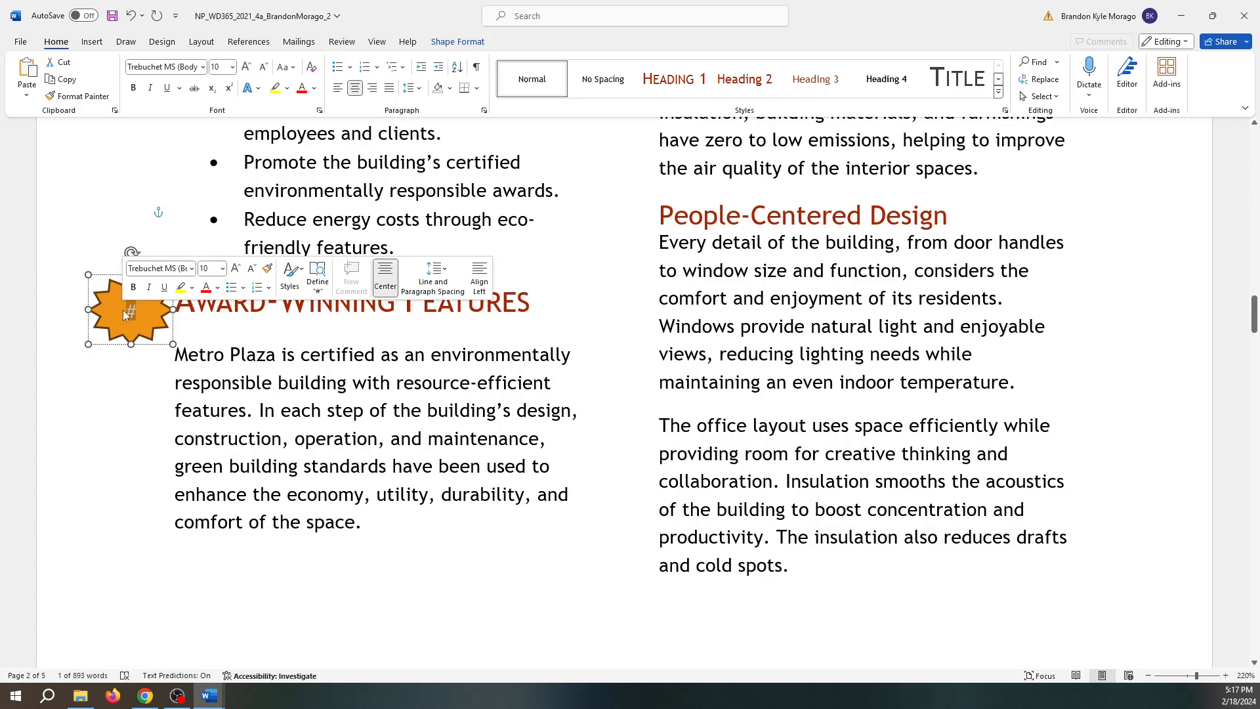
type("1")
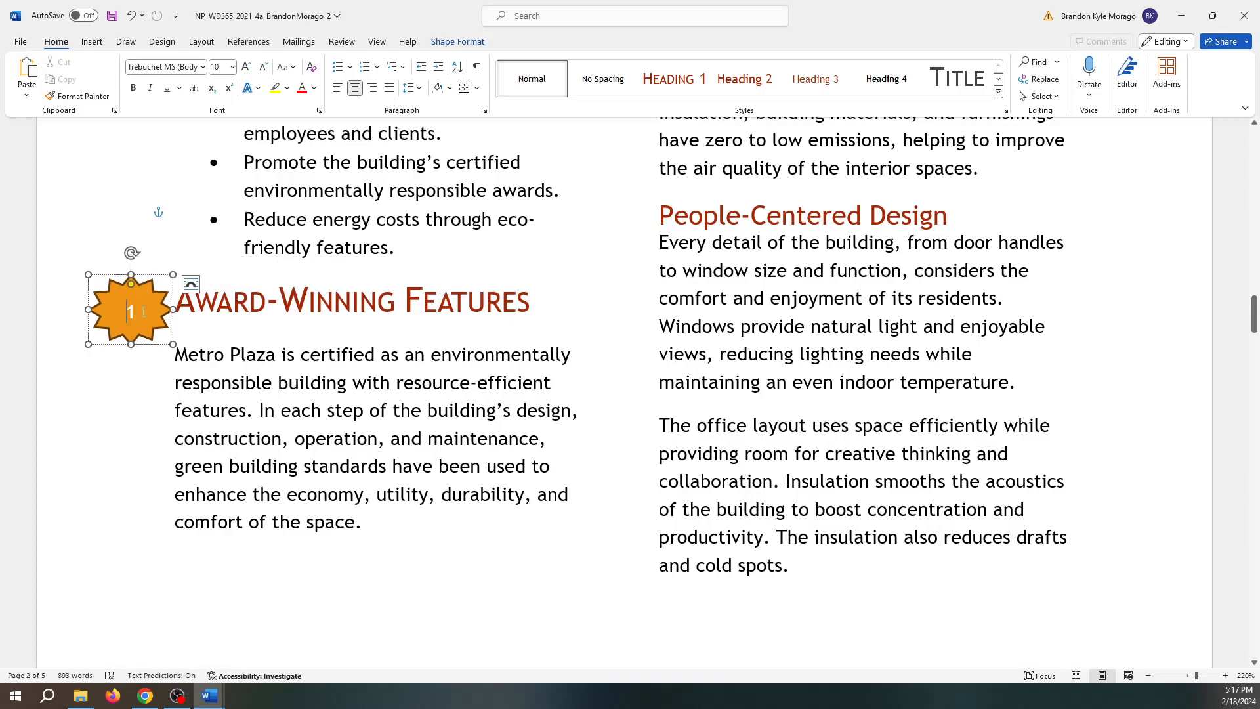
key("ctrl+z")
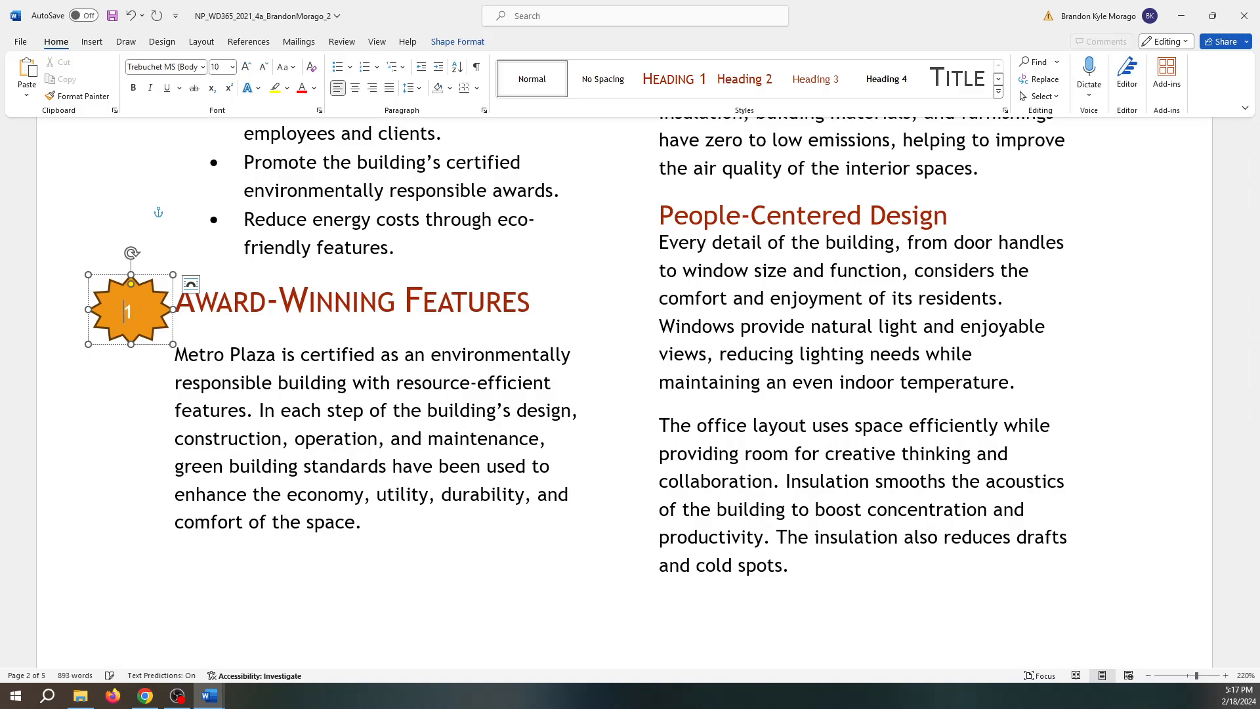
key("Delete")
type("#")
right_click(137, 313)
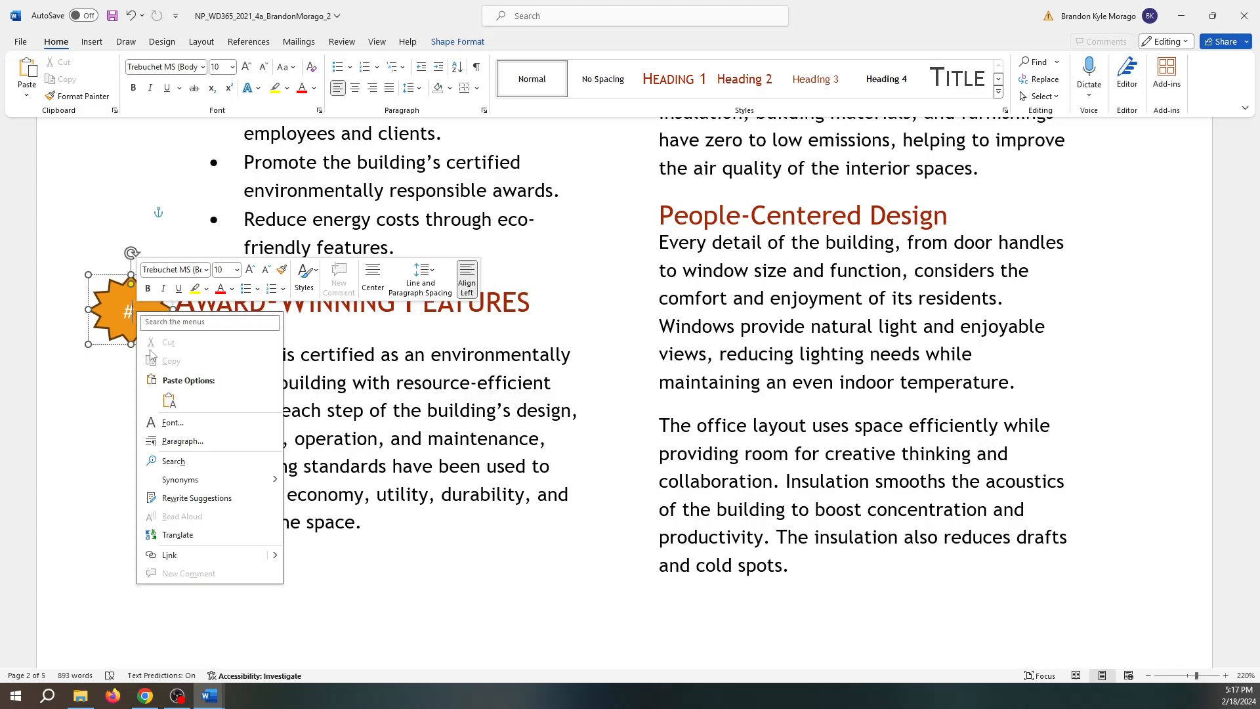
left_click(97, 317)
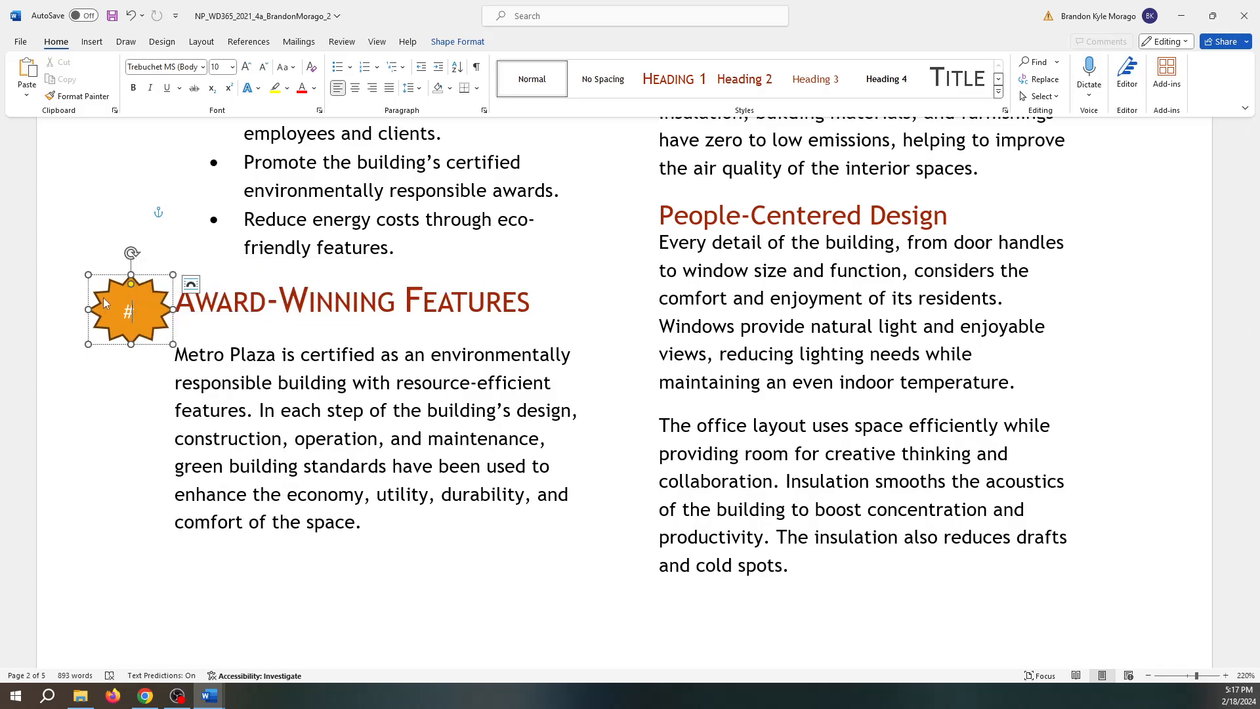
right_click(105, 300)
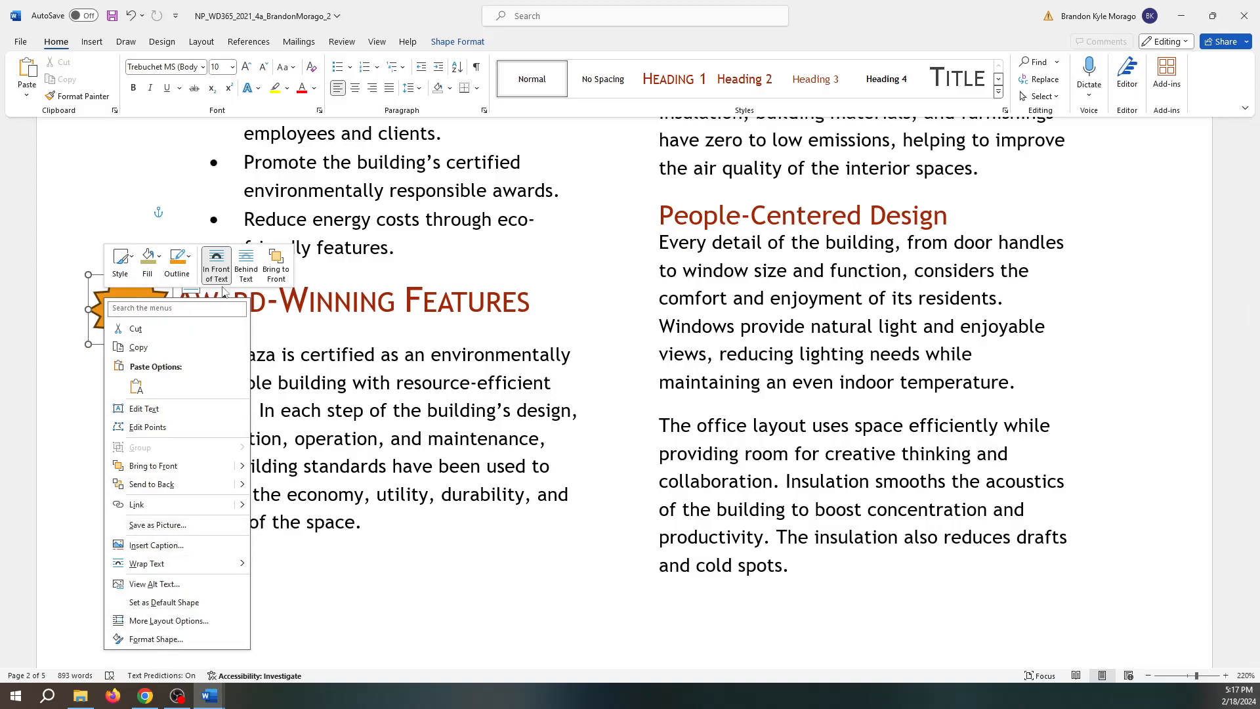
left_click(130, 301)
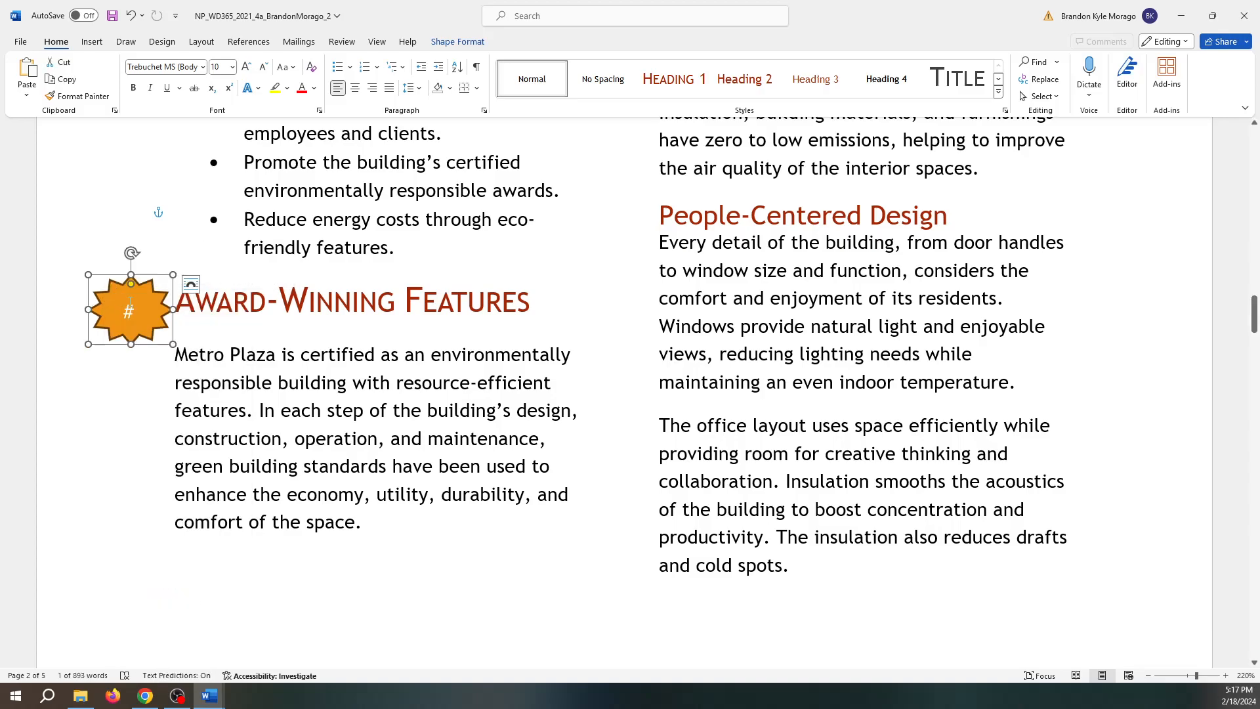
Set both the height and the width of the star to 0.7 inches.
left_click(458, 41)
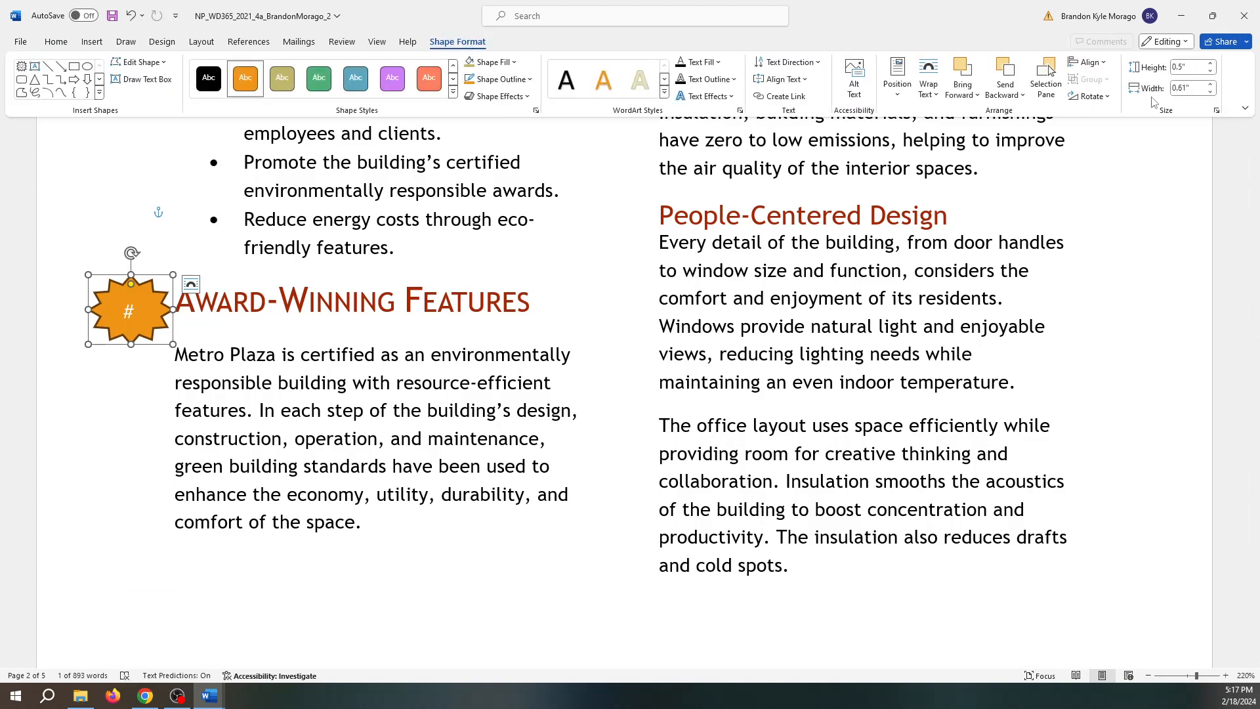
left_click(1210, 64)
left_click(1210, 64)
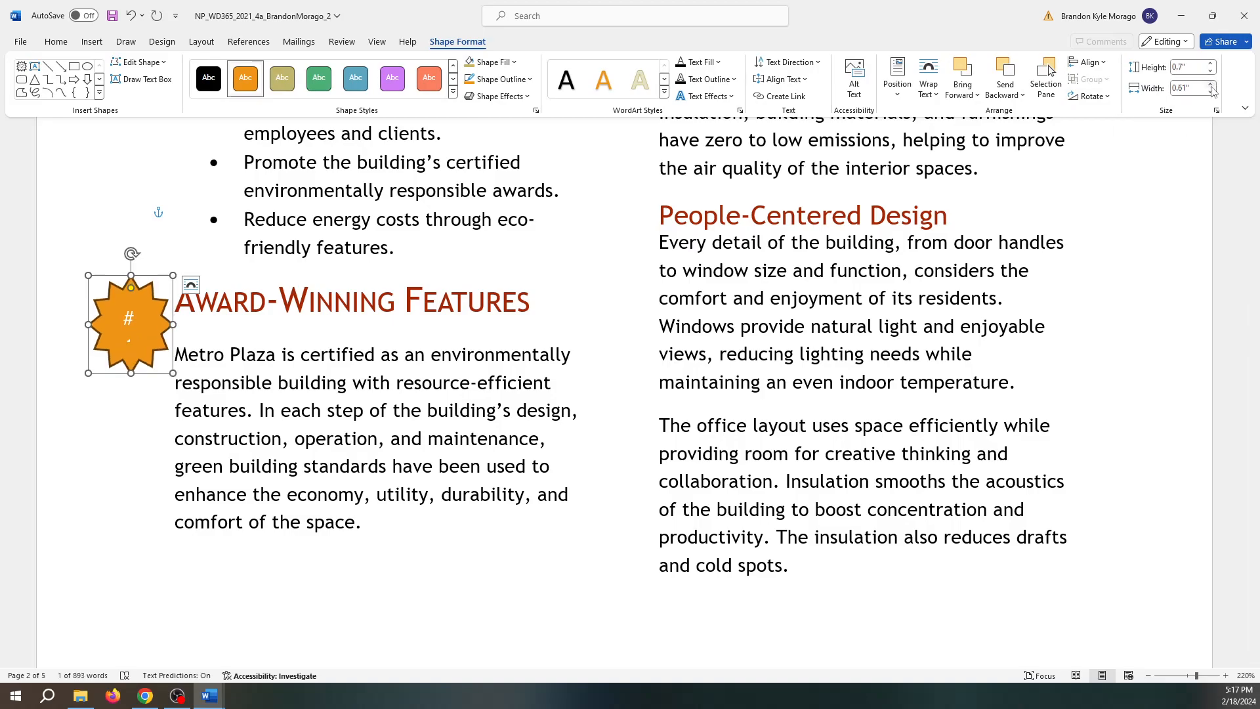
left_click(1211, 85)
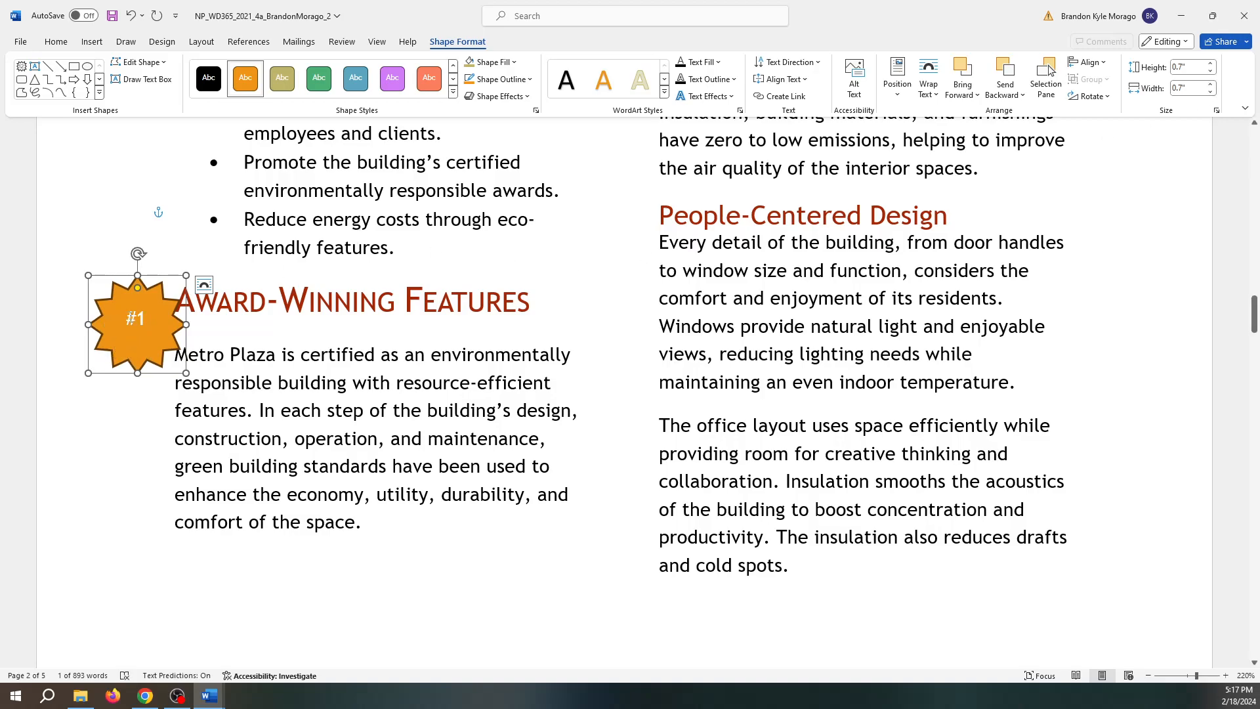
left_click(572, 276)
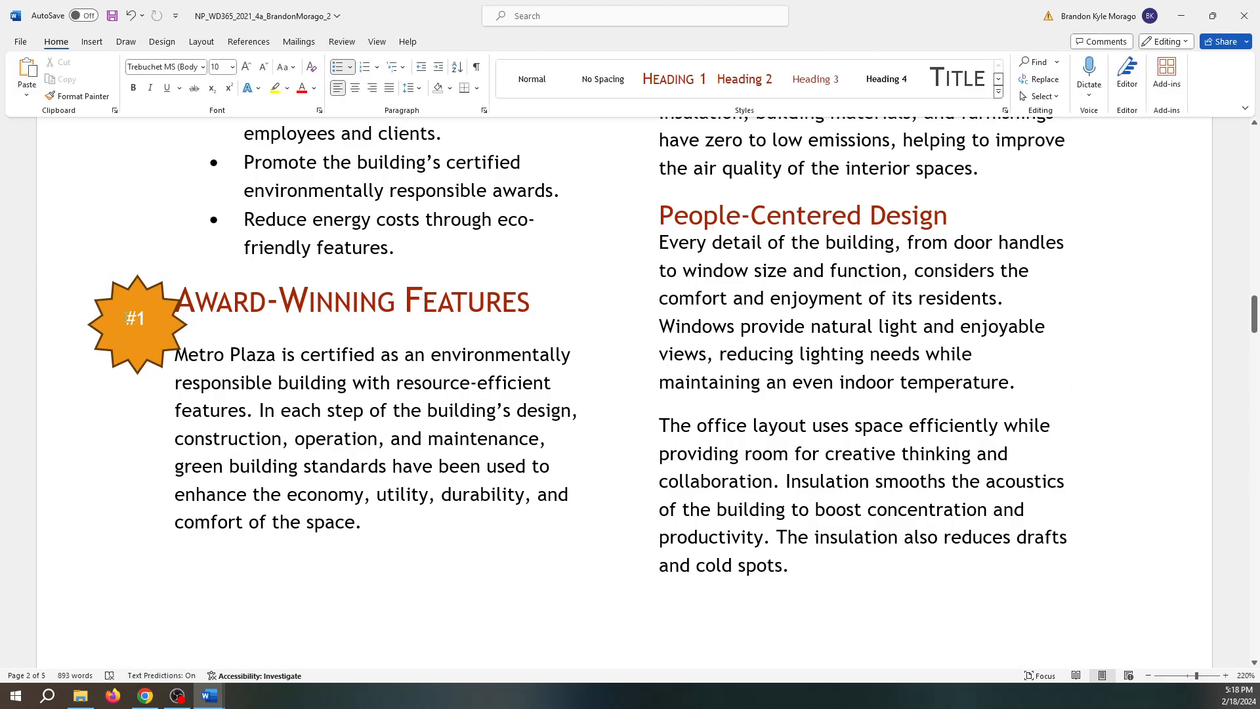
Set the star's text wrapping to Tight.
left_click(147, 307)
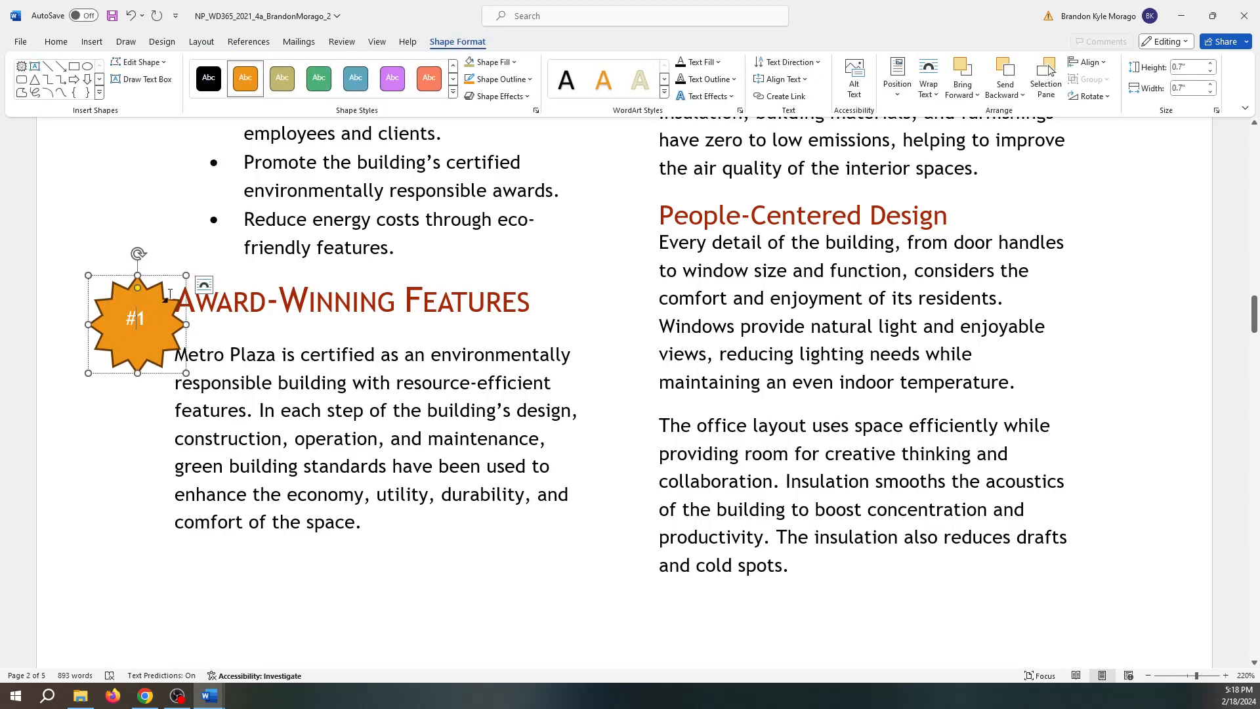
left_click(205, 286)
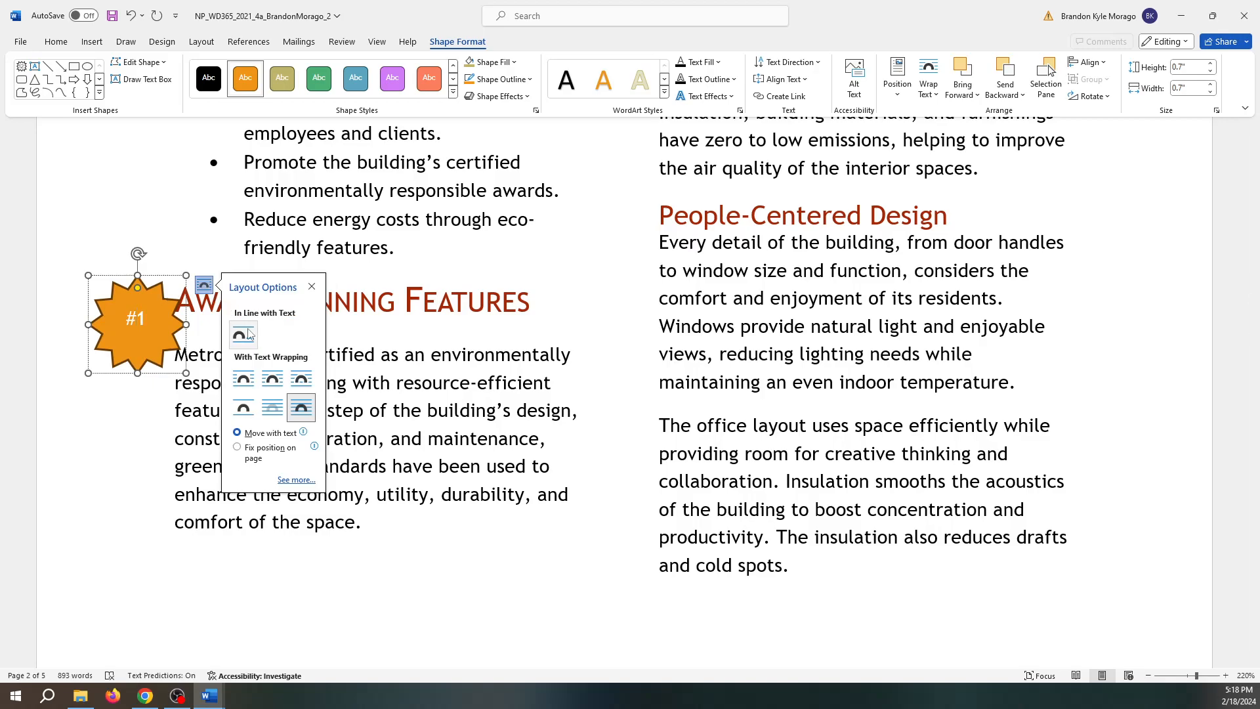
left_click(274, 386)
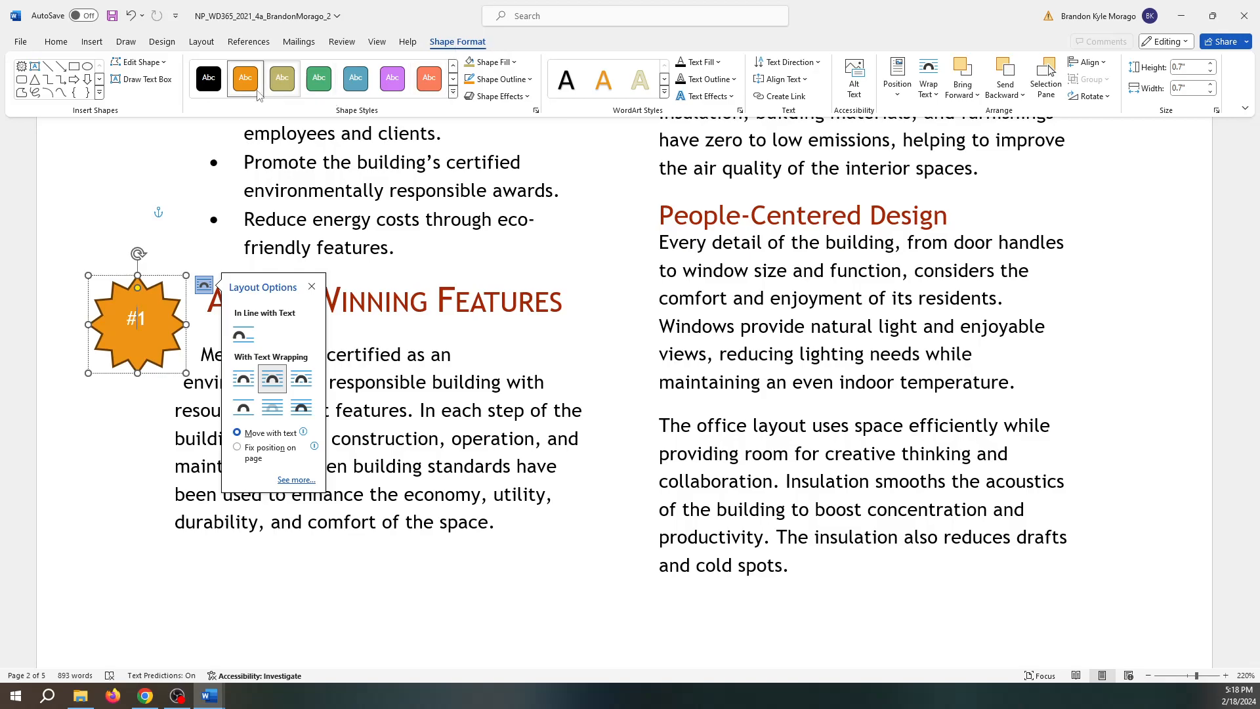
Apply the Moderate Effect shape style in the coral accent colour to the star.
left_click(453, 92)
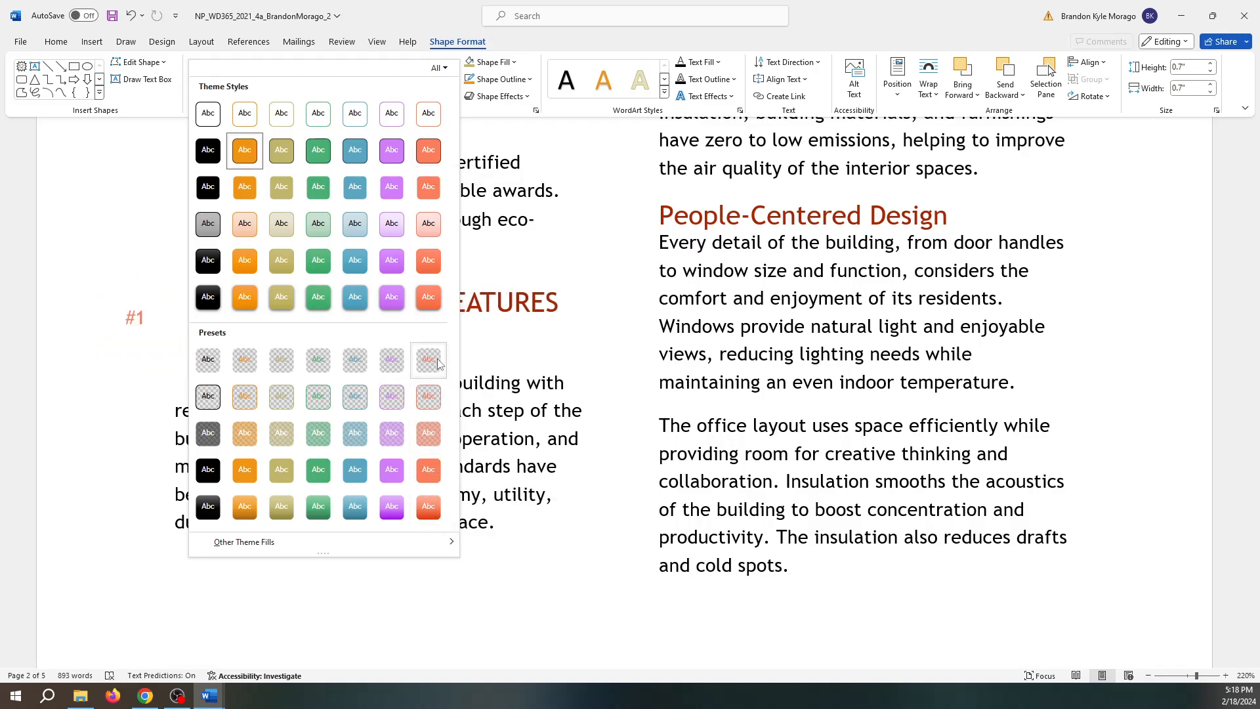
left_click(429, 262)
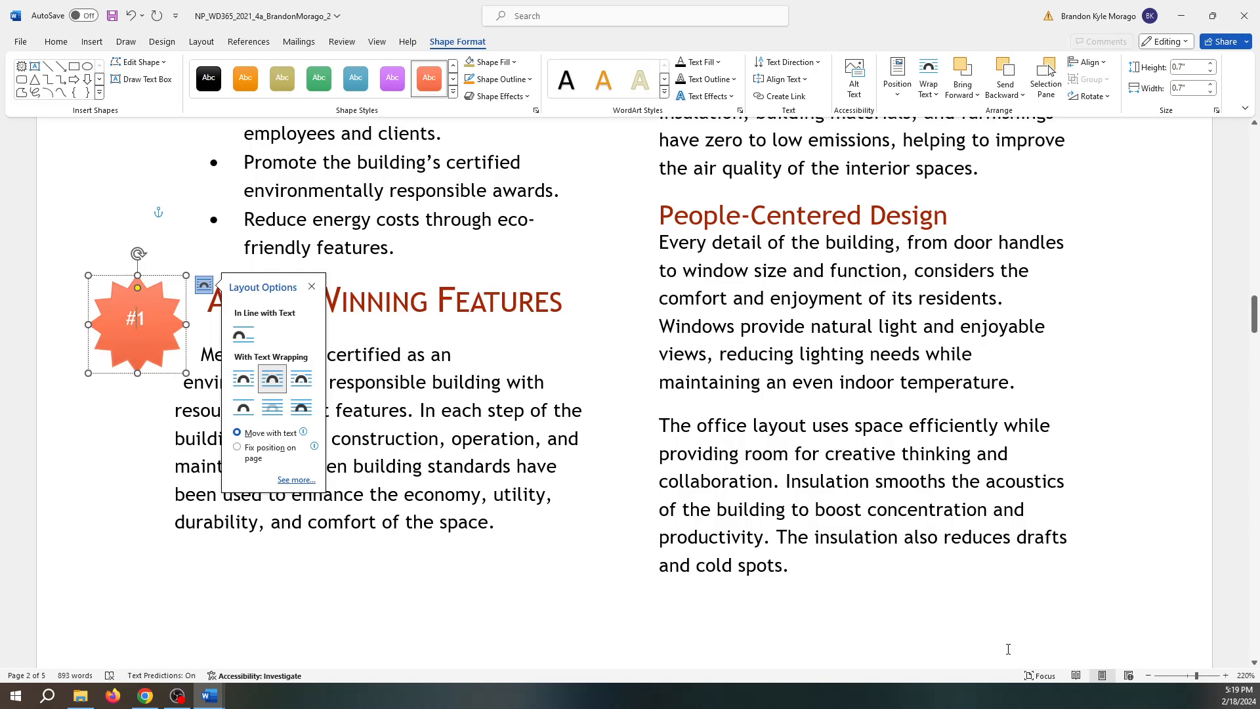
left_click(511, 660)
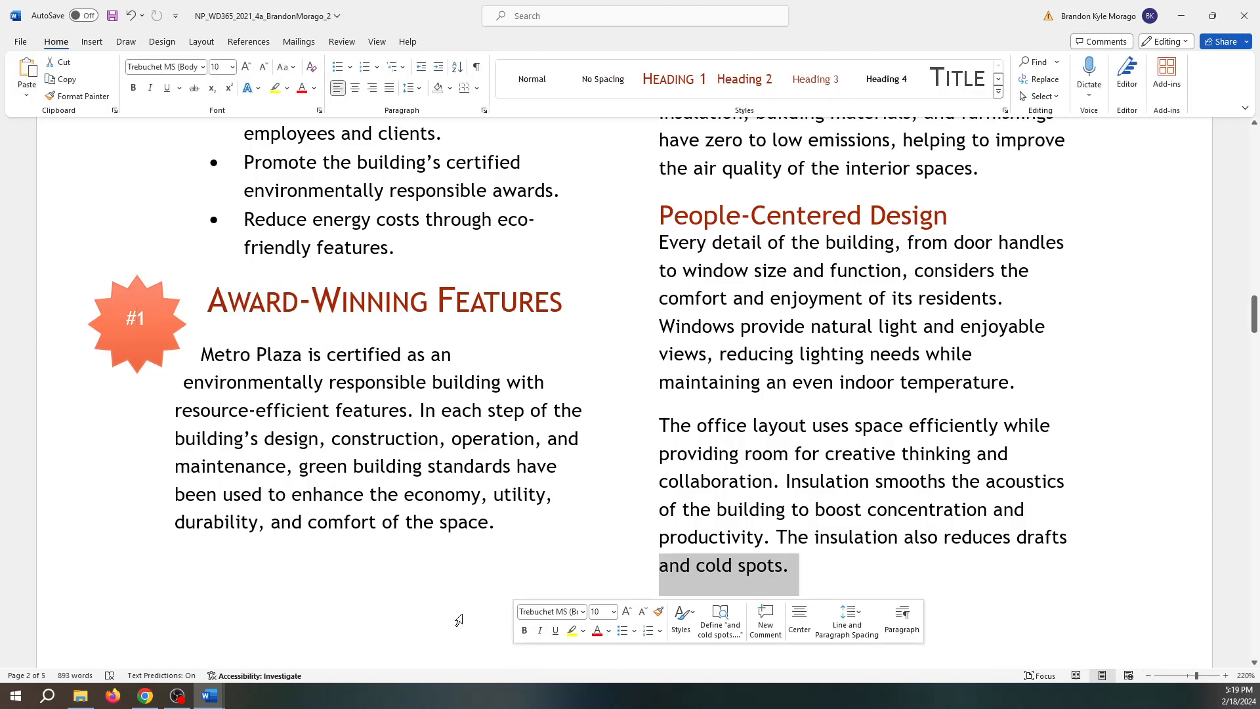
Move the star inside the column, aligned with its left margin, directly before the Award-Winning Features heading.
left_click(161, 346)
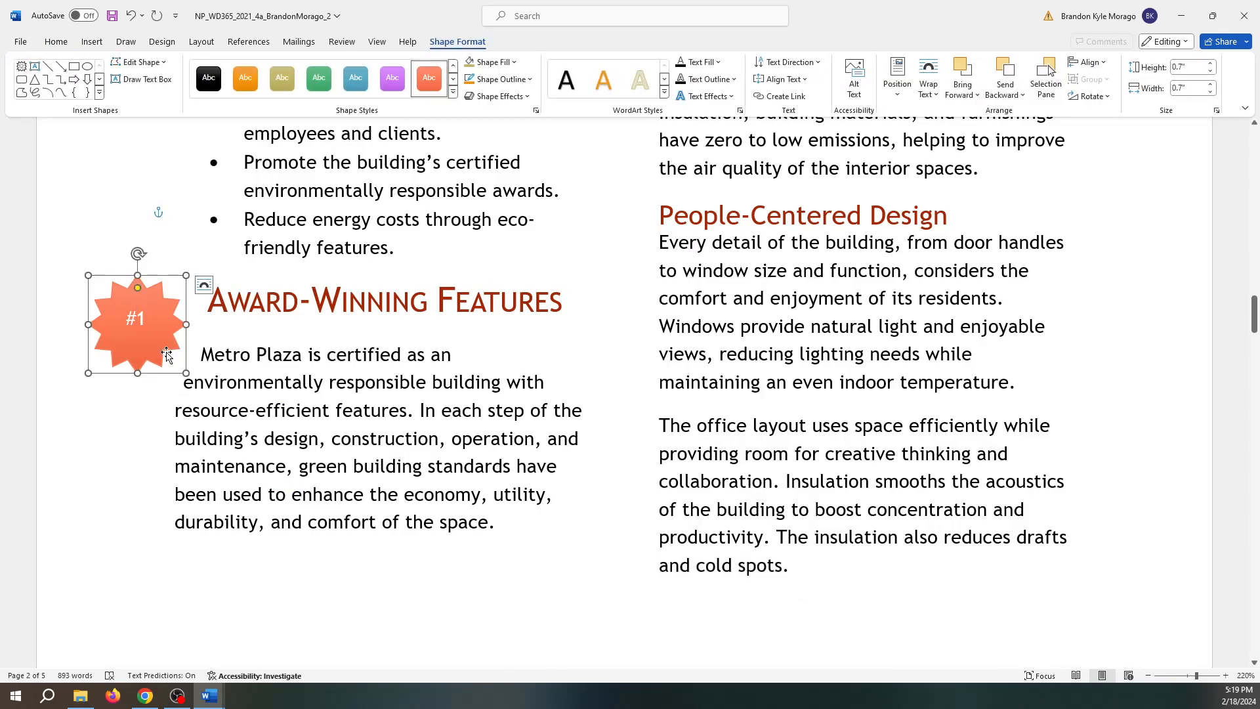
left_click_drag(160, 346, 243, 344)
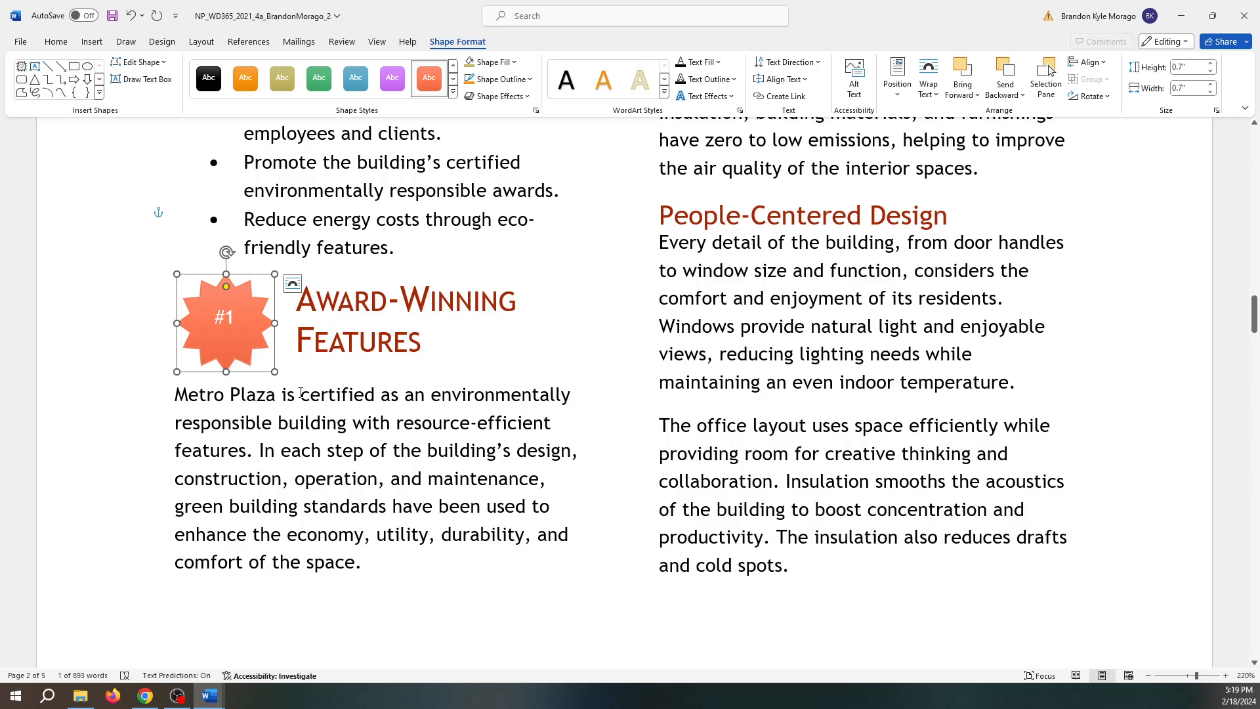
left_click(593, 634)
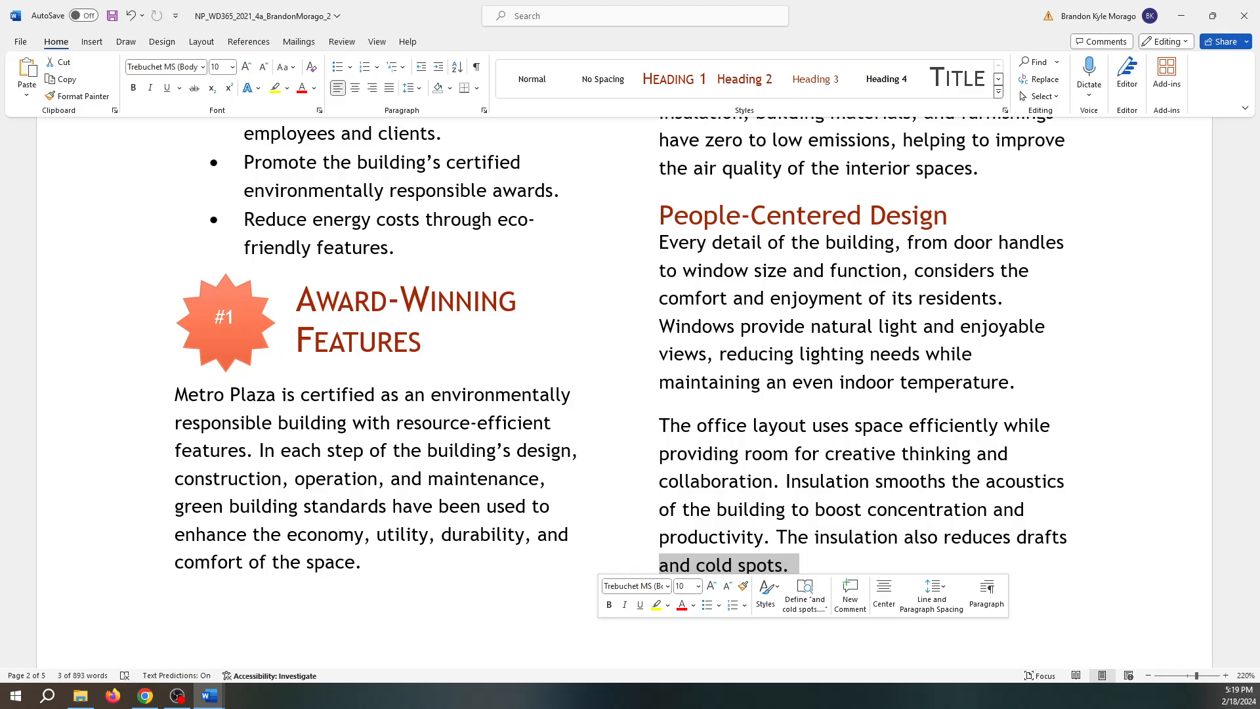
left_click(1077, 518)
Flip the upside-down picture under Building Lobby vertically.
scroll(1158, 522, "down", 10)
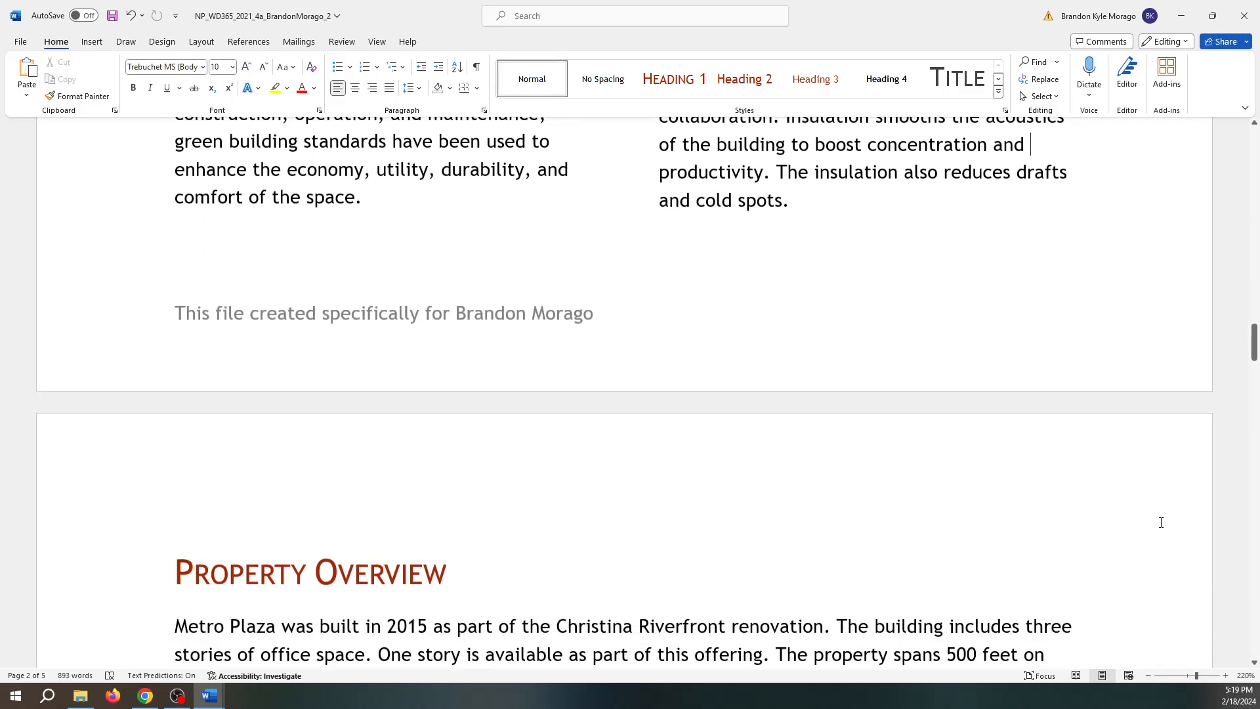
scroll(1156, 519, "down", 3)
scroll(1066, 492, "up", 1)
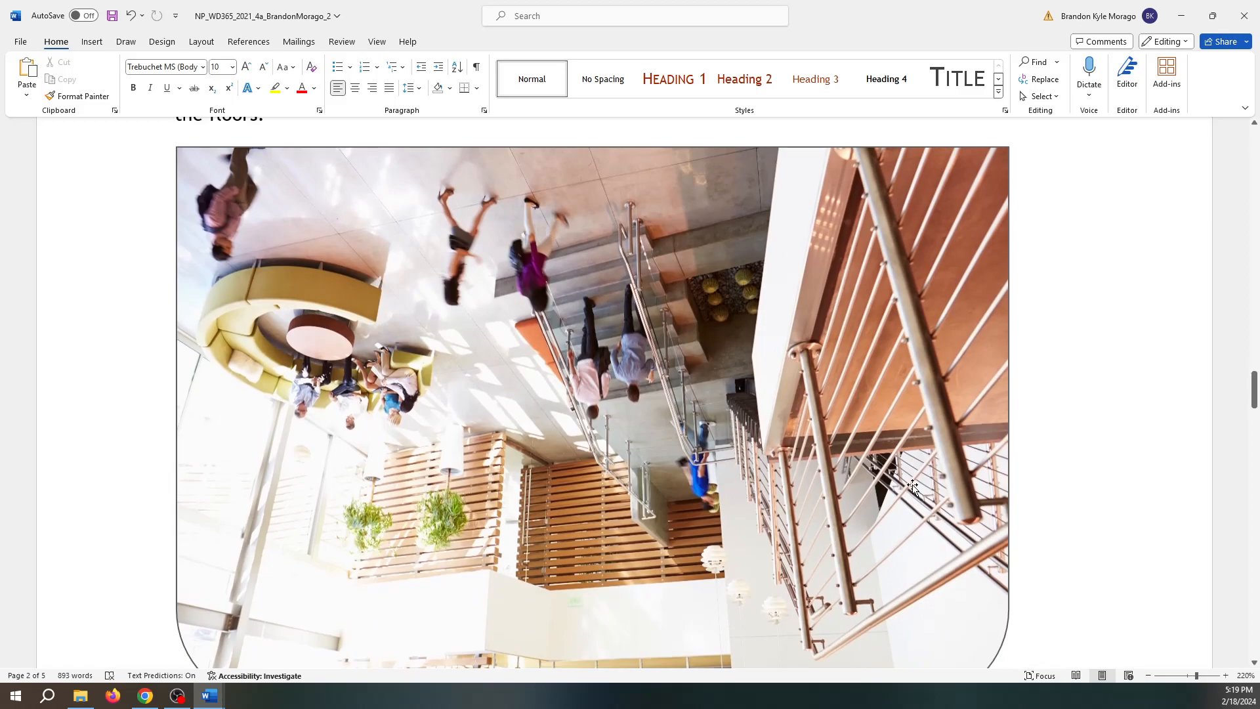
left_click(636, 516)
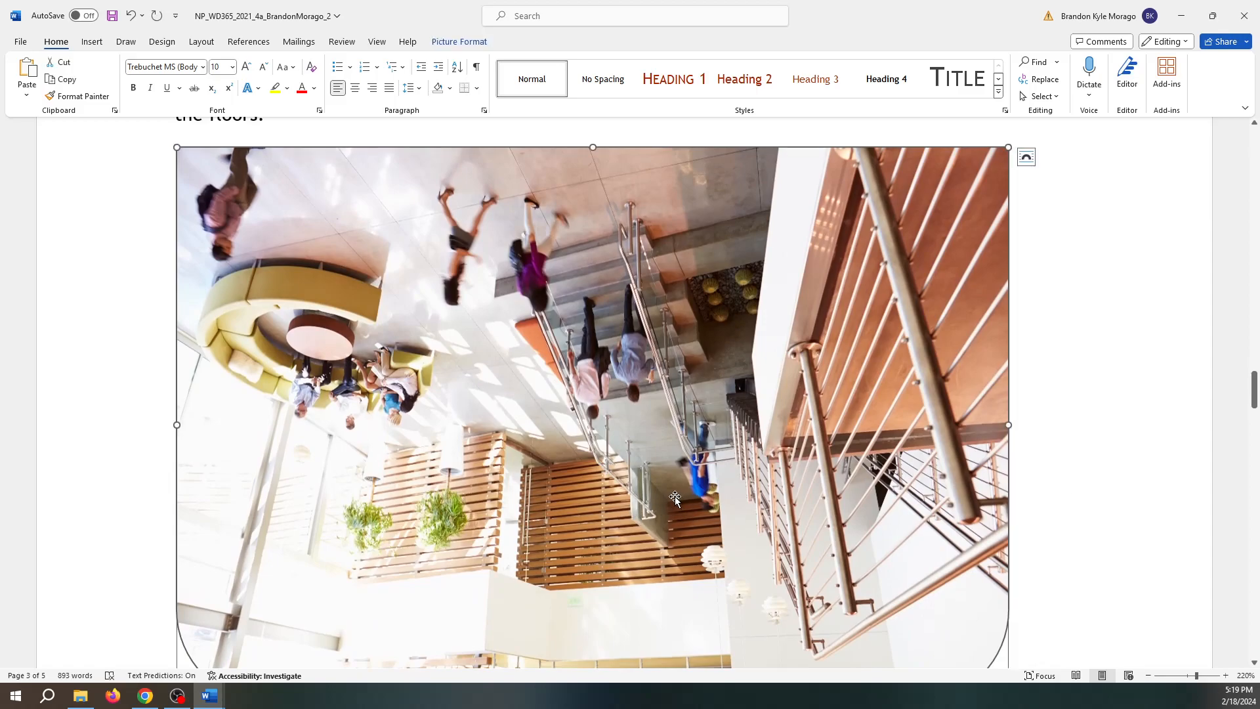
left_click(461, 43)
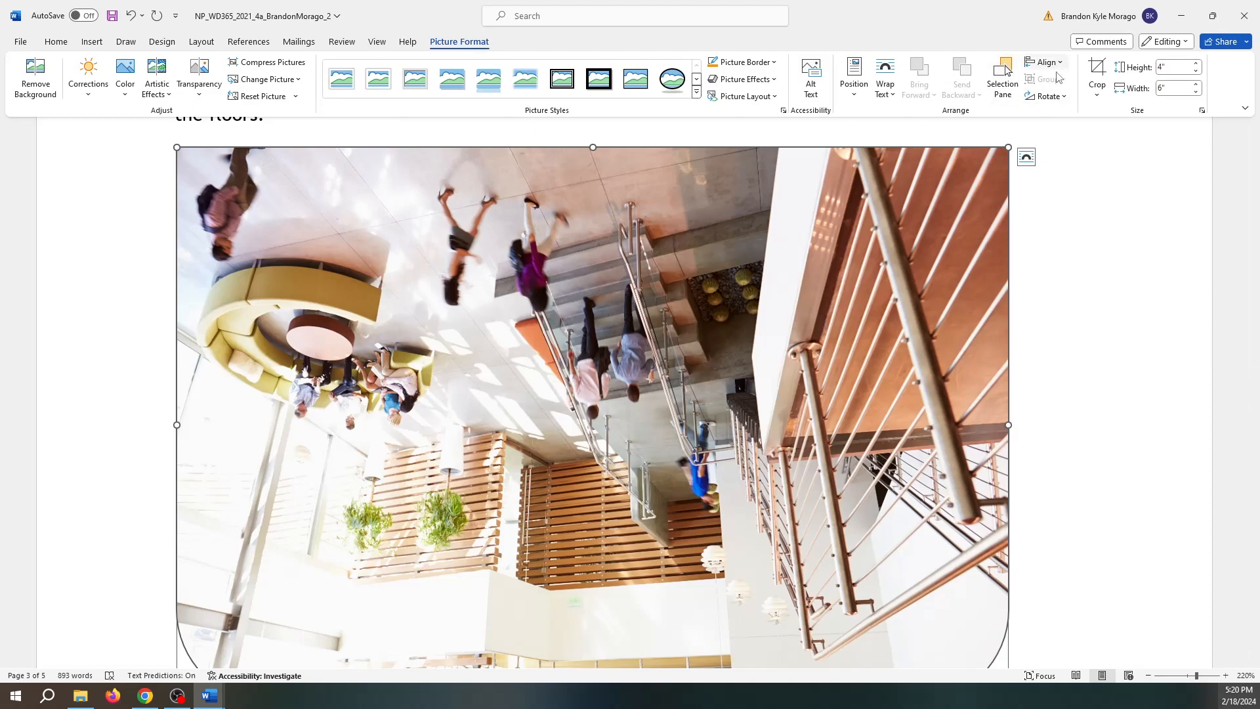
left_click(1049, 97)
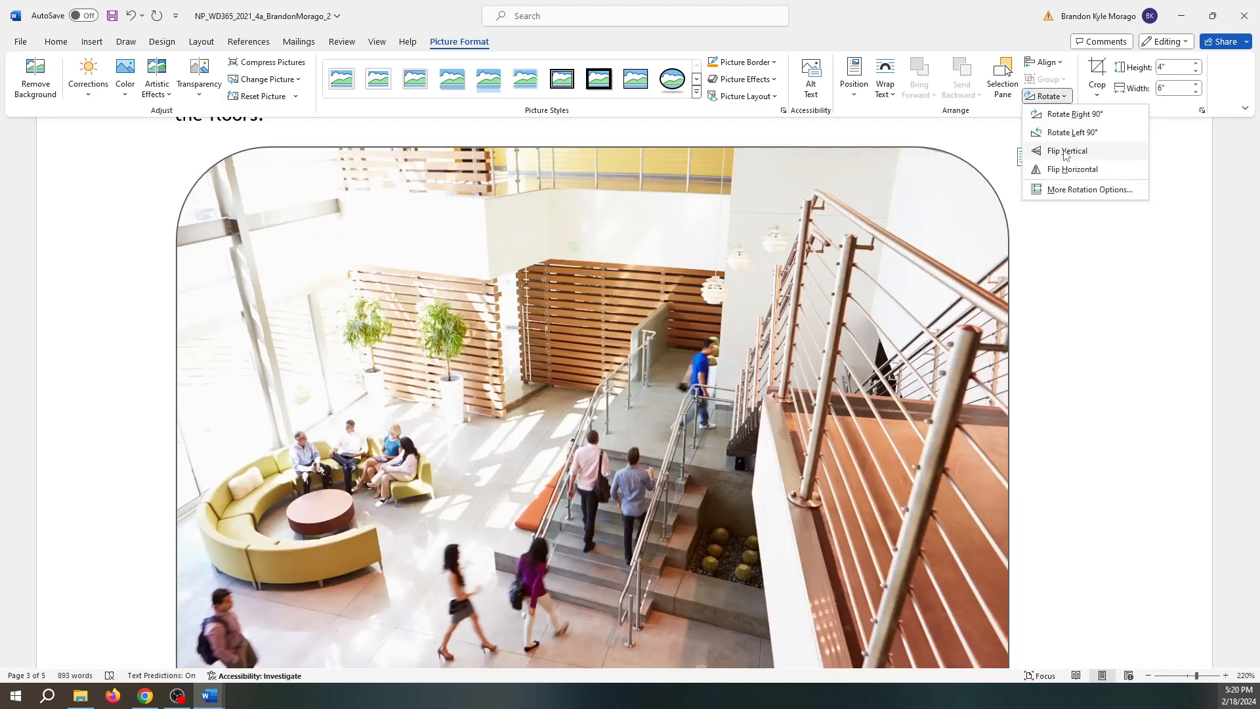
left_click(1065, 151)
left_click(1025, 138)
scroll(1025, 138, "down", 1)
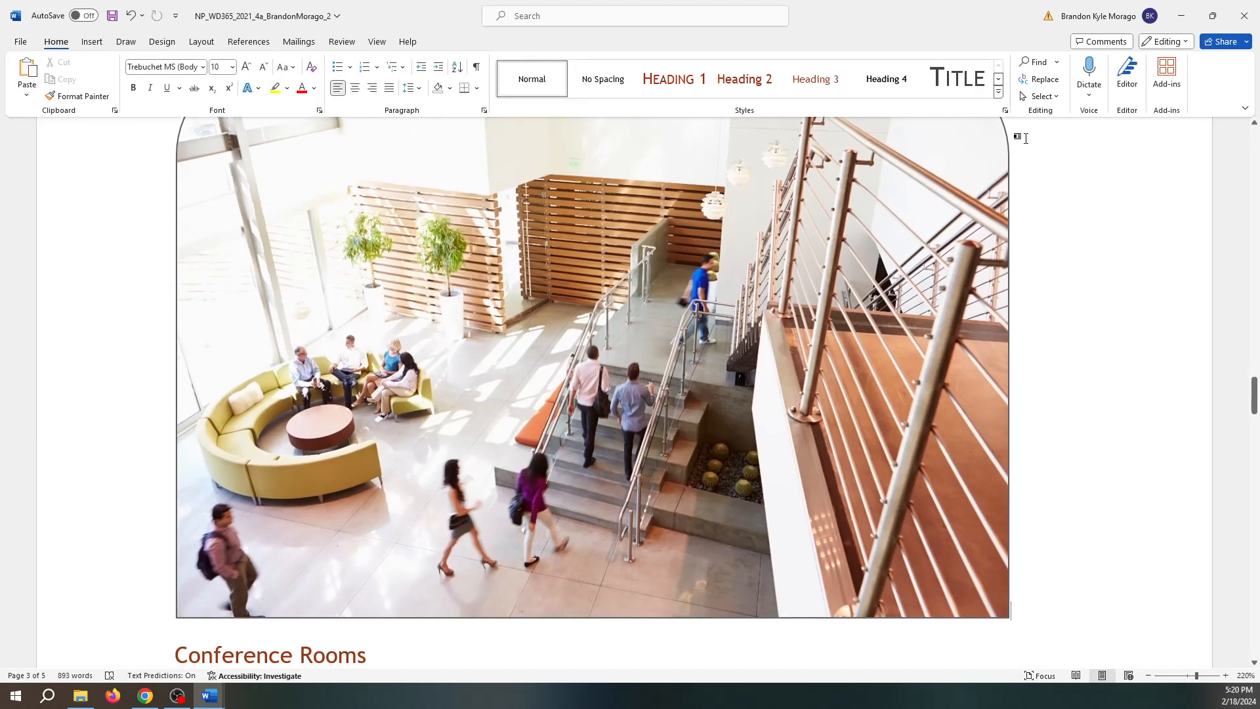
left_click(561, 265)
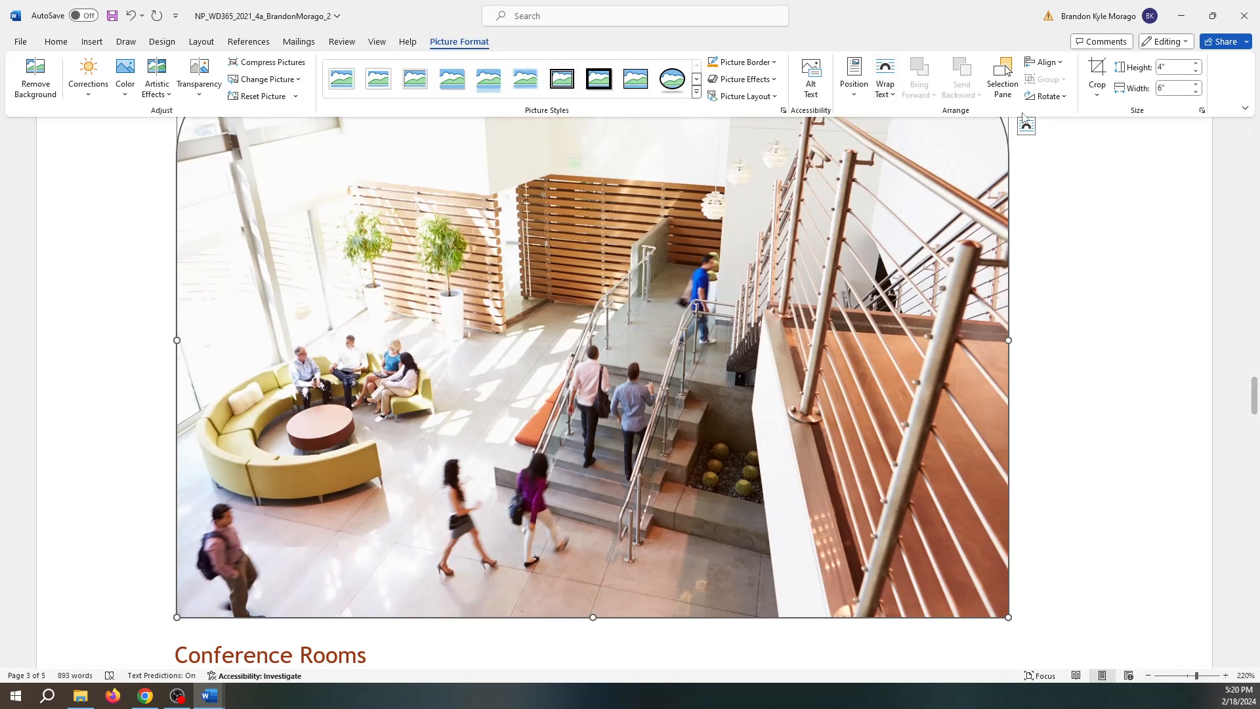
left_click(1064, 99)
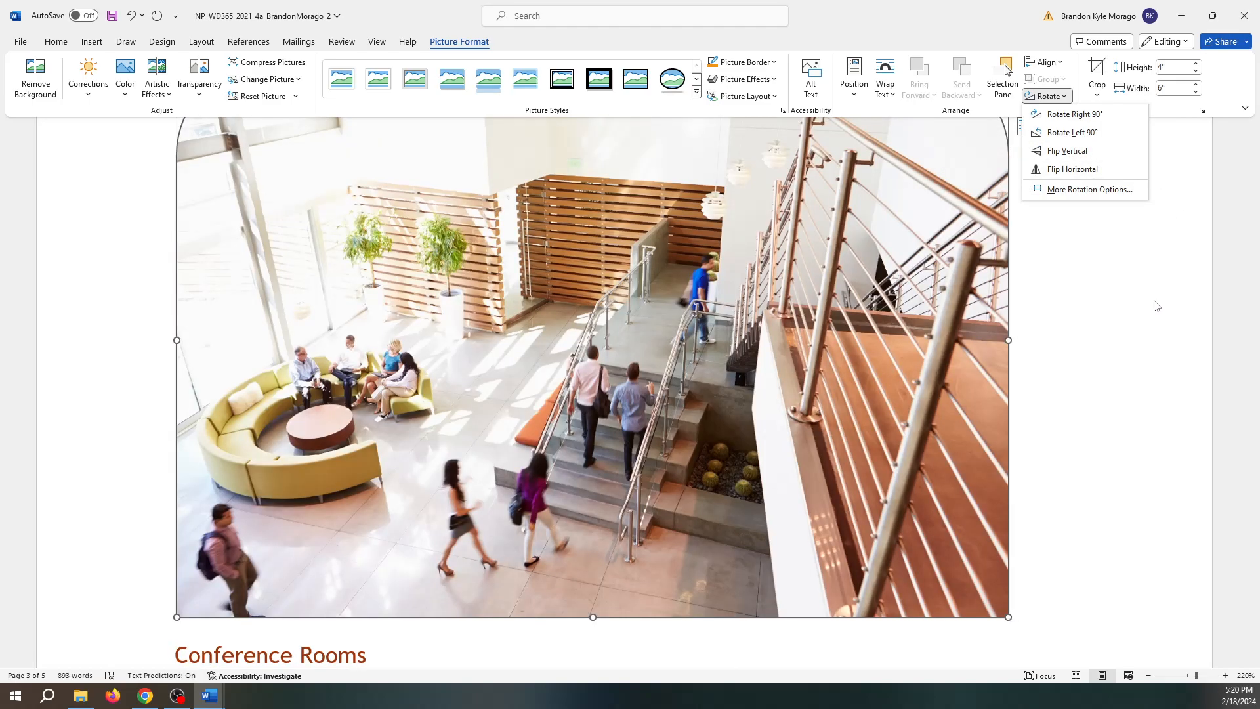
left_click(1154, 303)
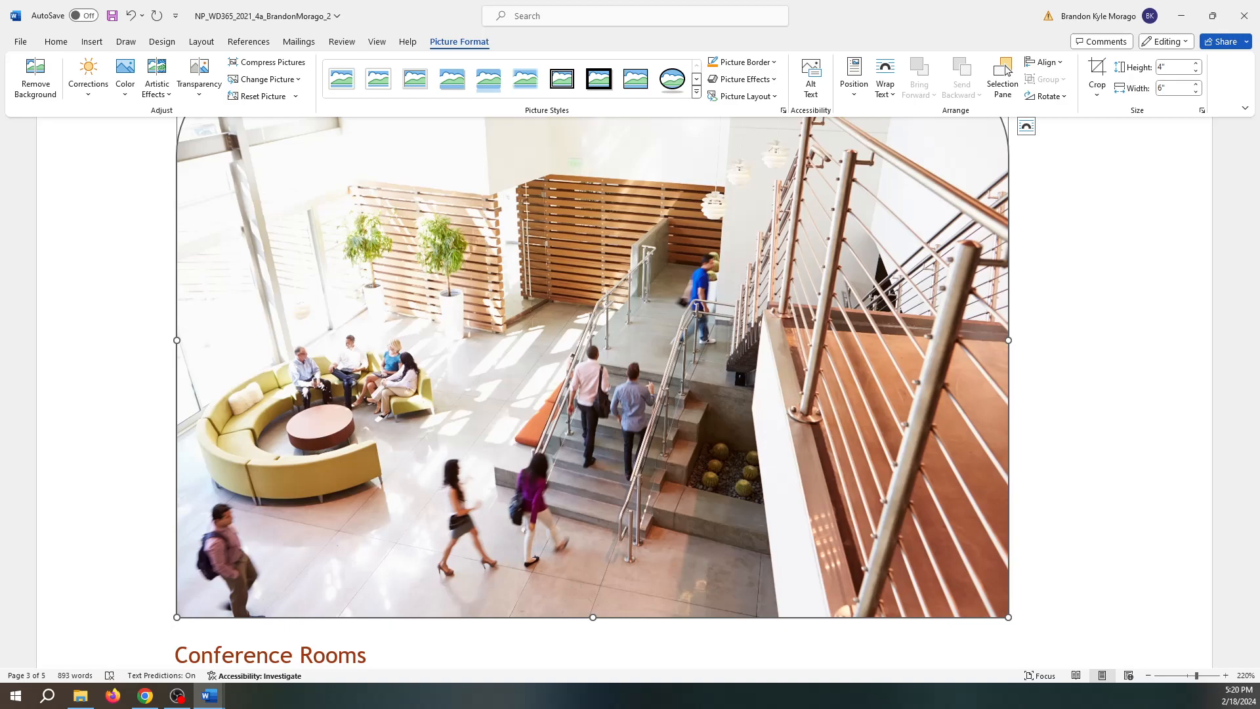
scroll(652, 365, "down", 10)
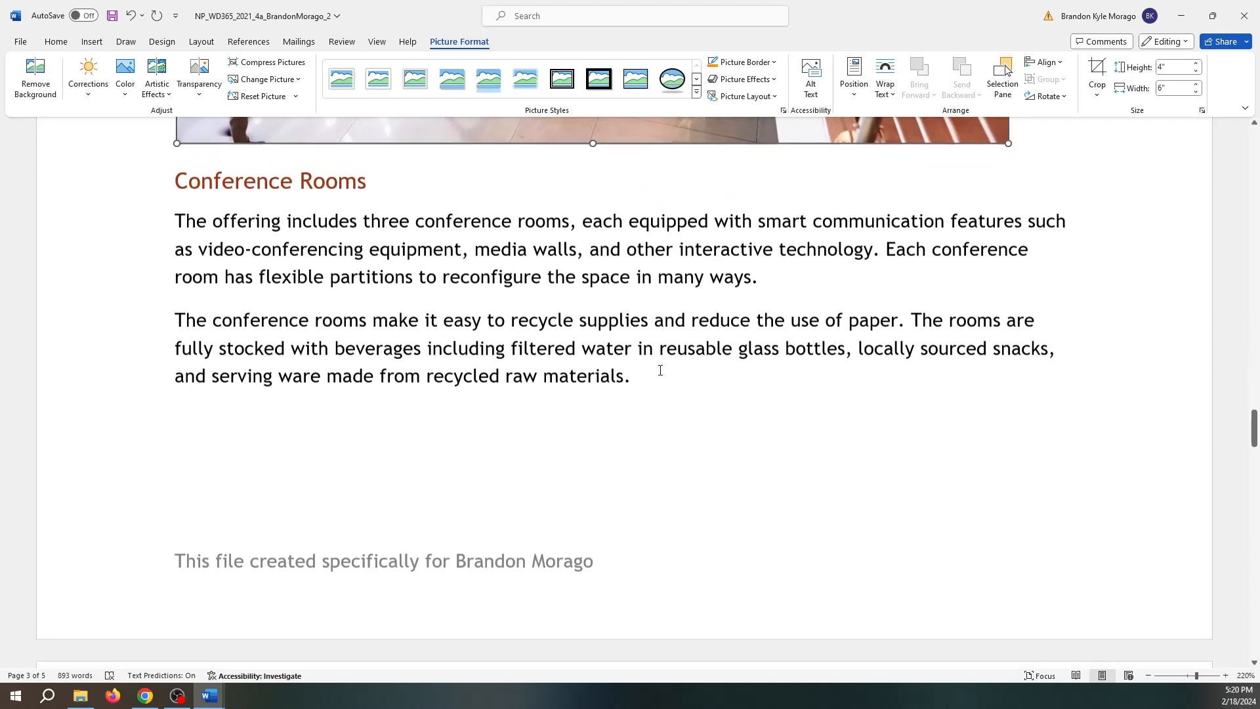
scroll(661, 369, "up", 10)
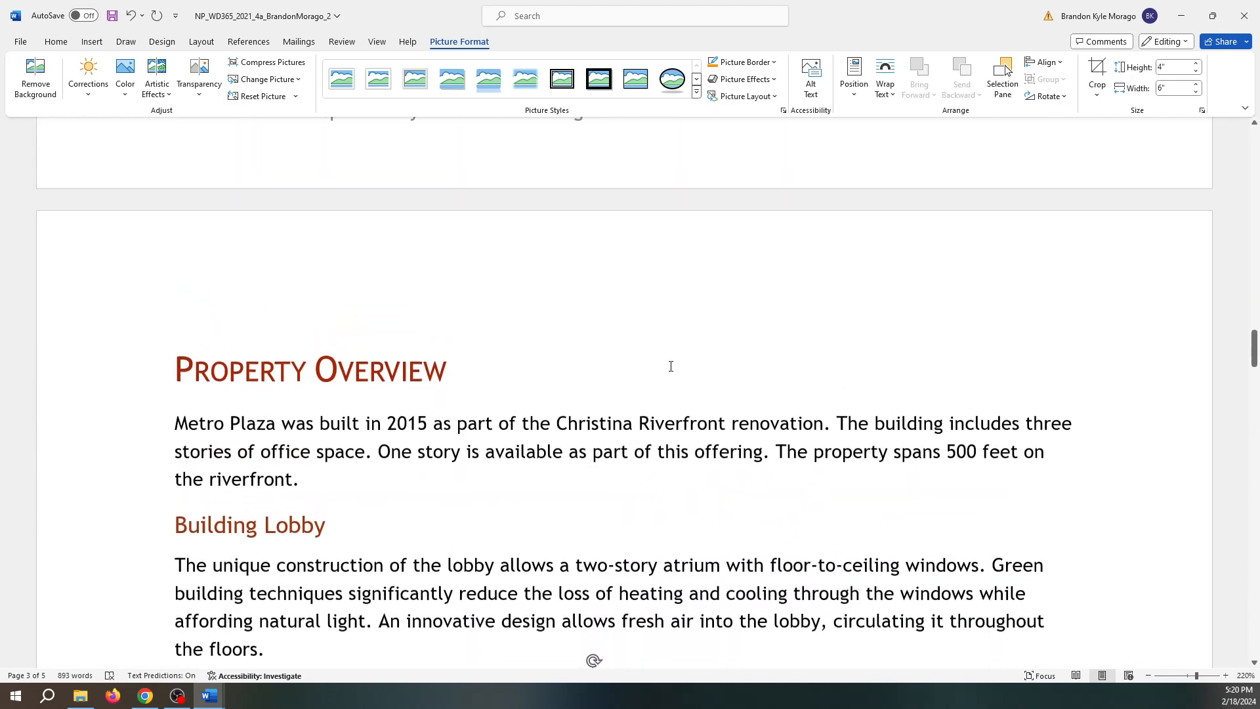
scroll(675, 359, "down", 3)
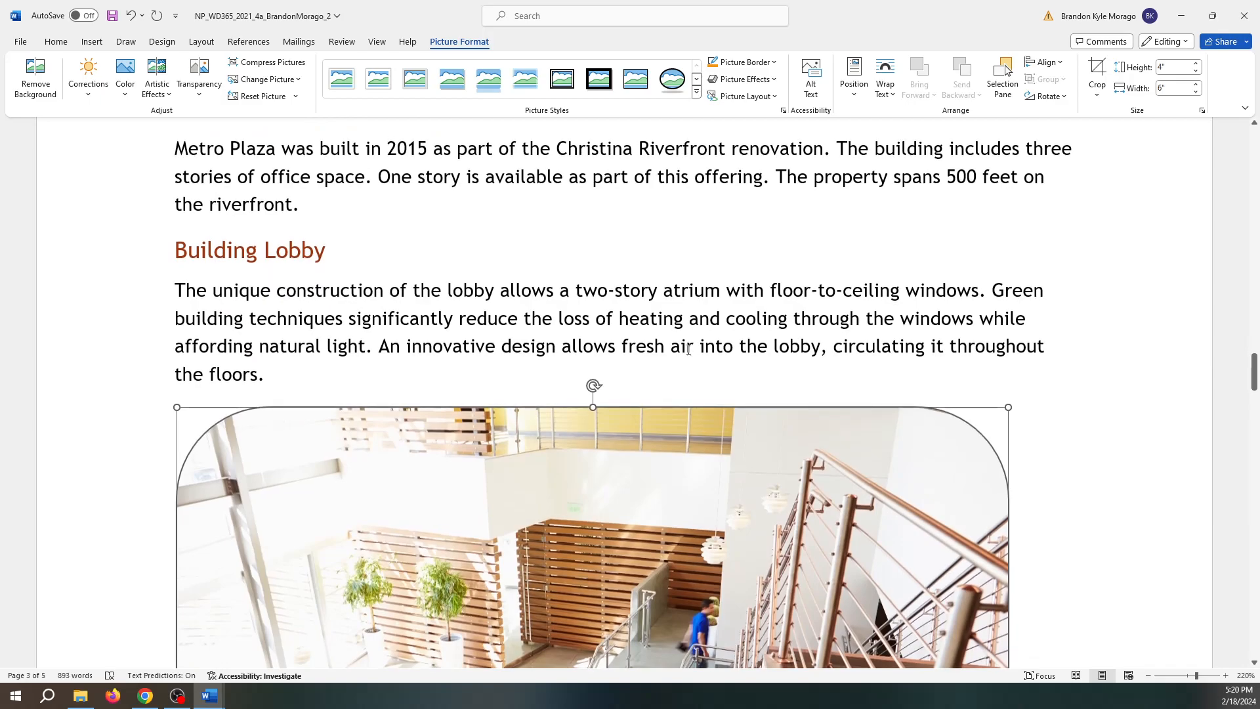
left_click(173, 250)
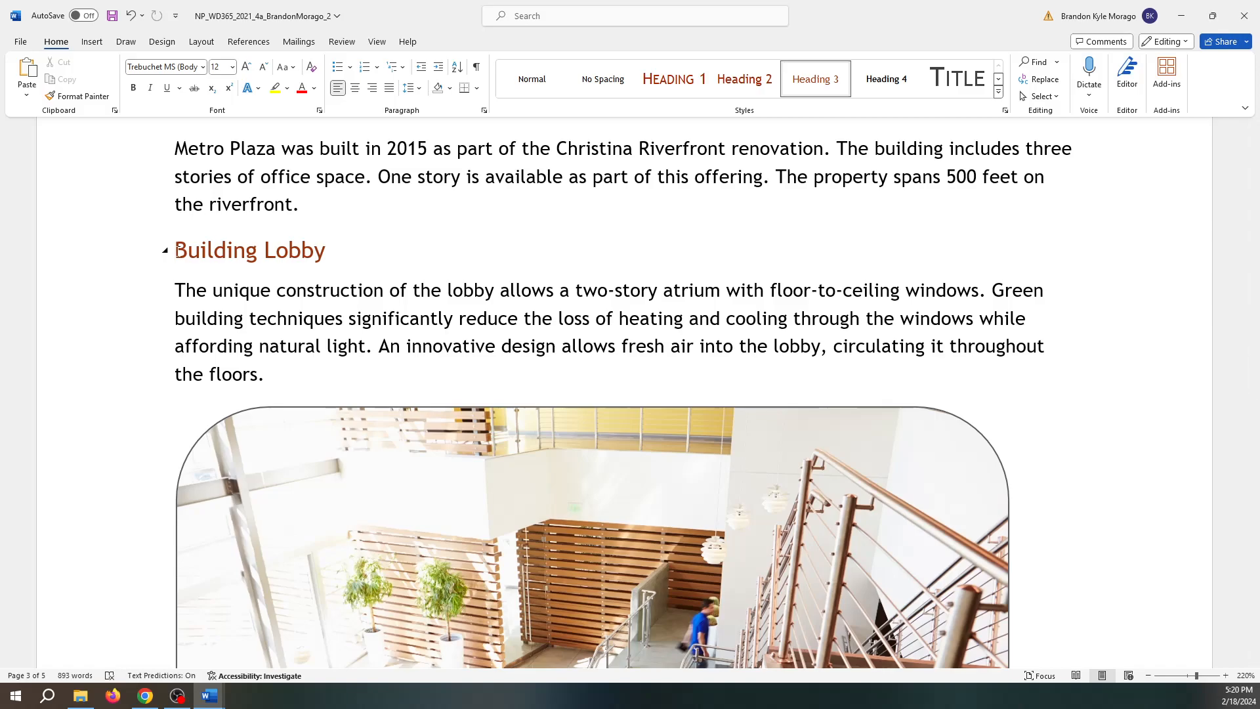
left_click(93, 43)
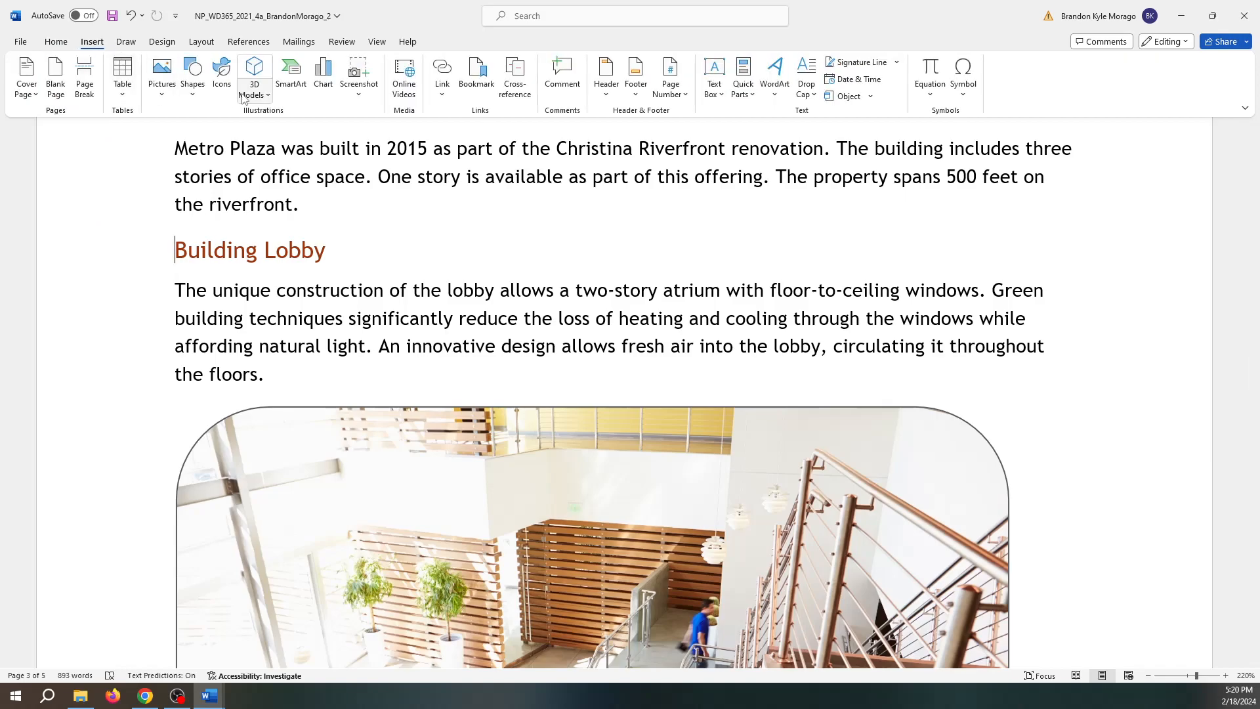
left_click(127, 44)
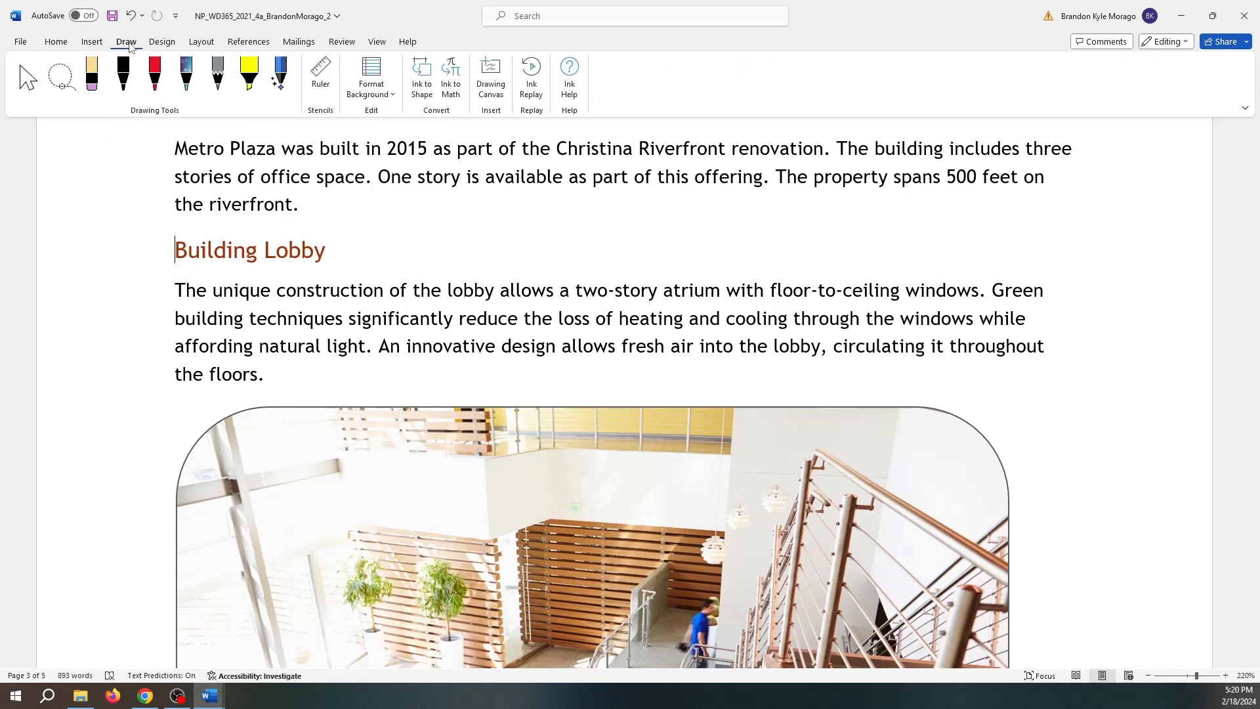
left_click(63, 44)
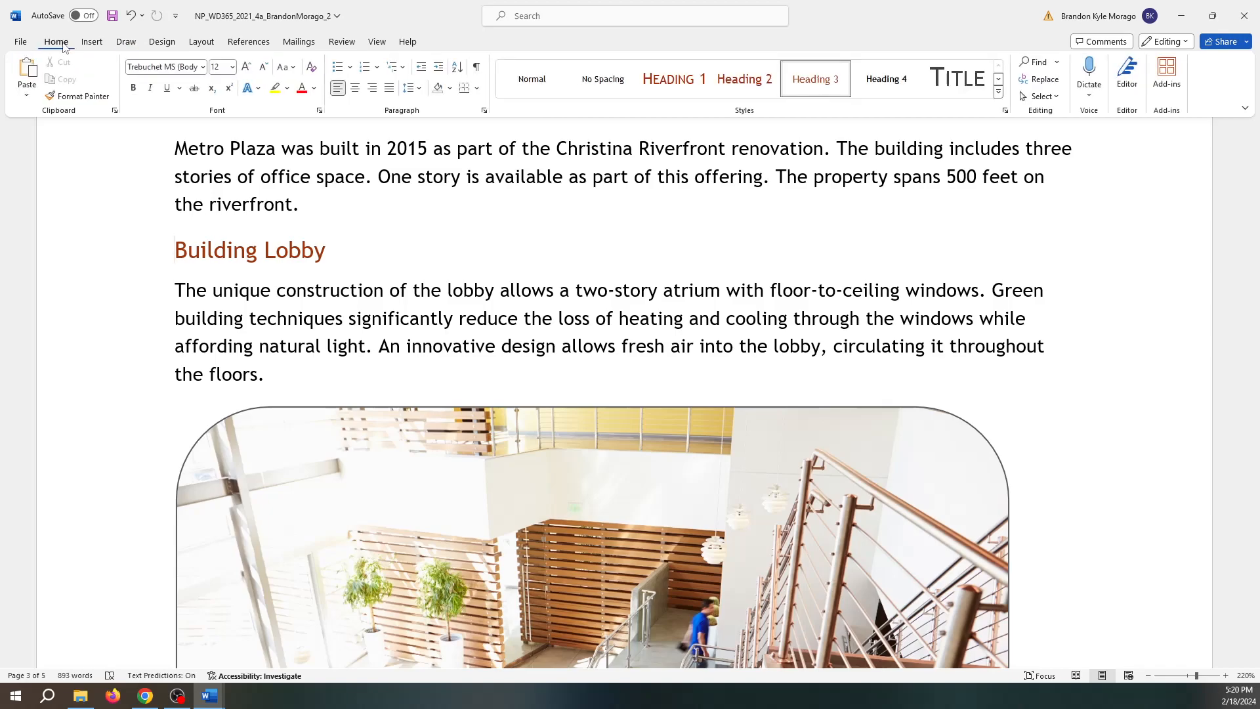
left_click(100, 44)
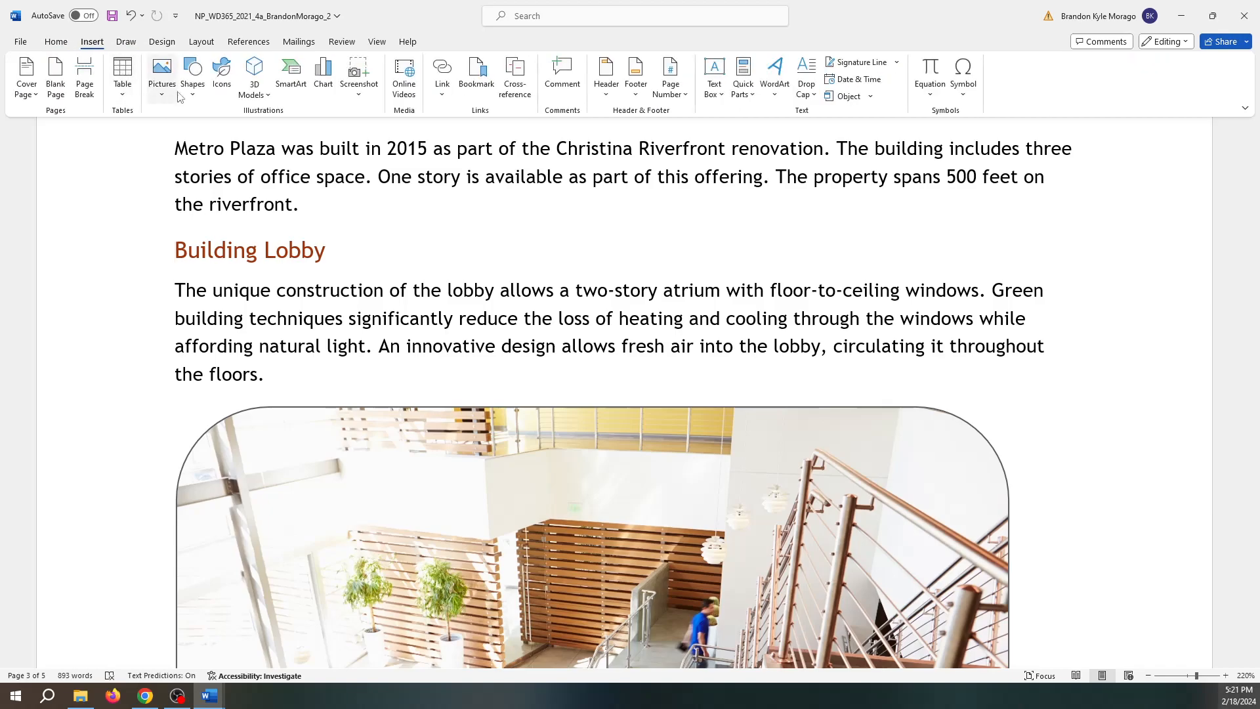
left_click(160, 43)
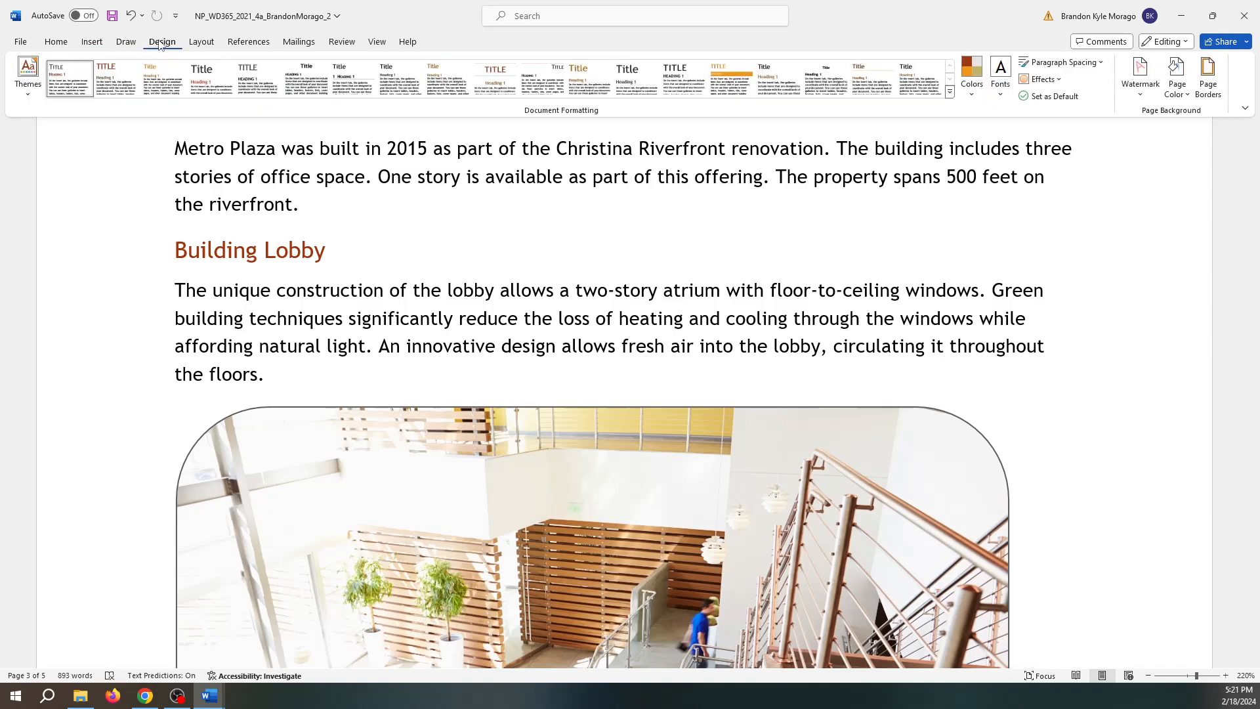
left_click(126, 42)
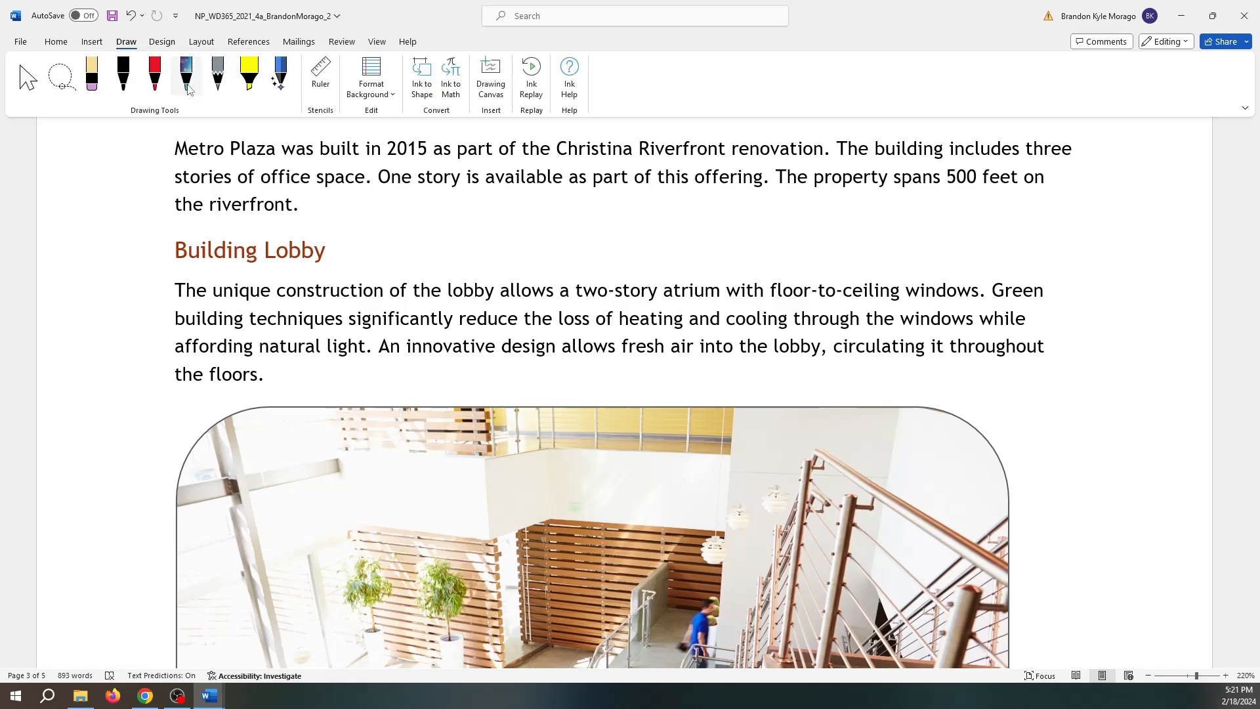
left_click(92, 42)
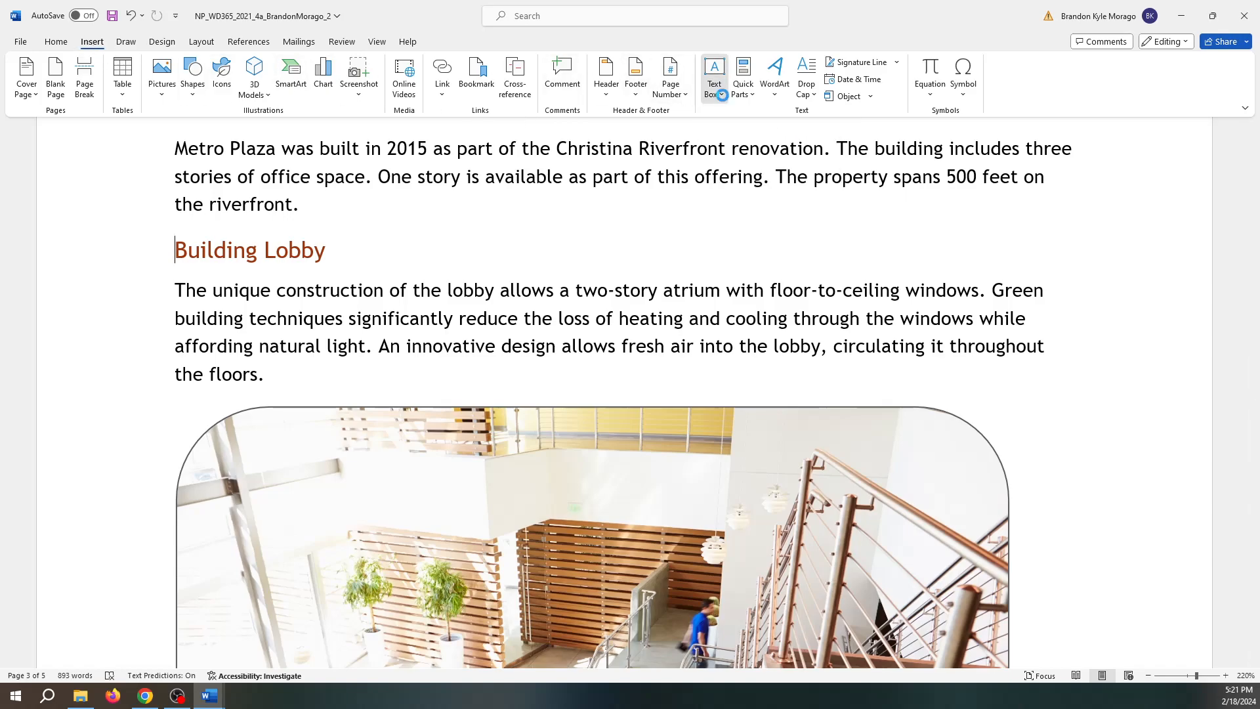
left_click(718, 80)
left_click(718, 80)
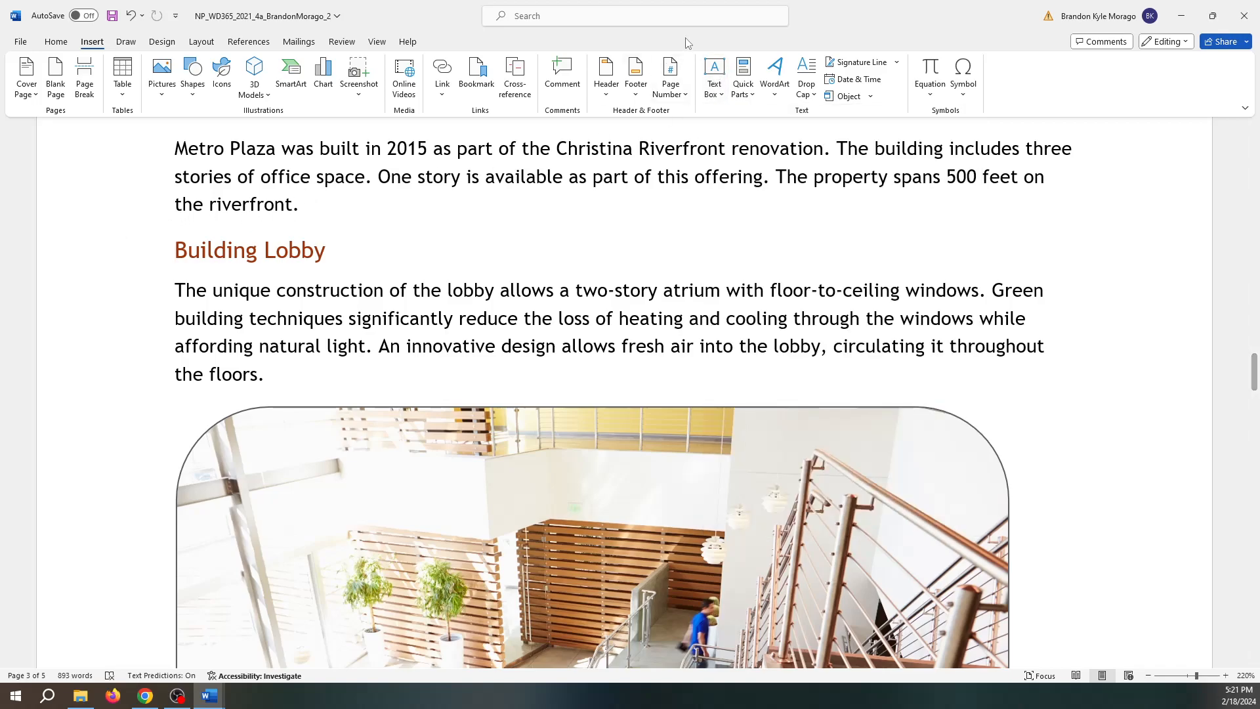
left_click(718, 76)
left_click(718, 74)
left_click_drag(94, 231, 131, 261)
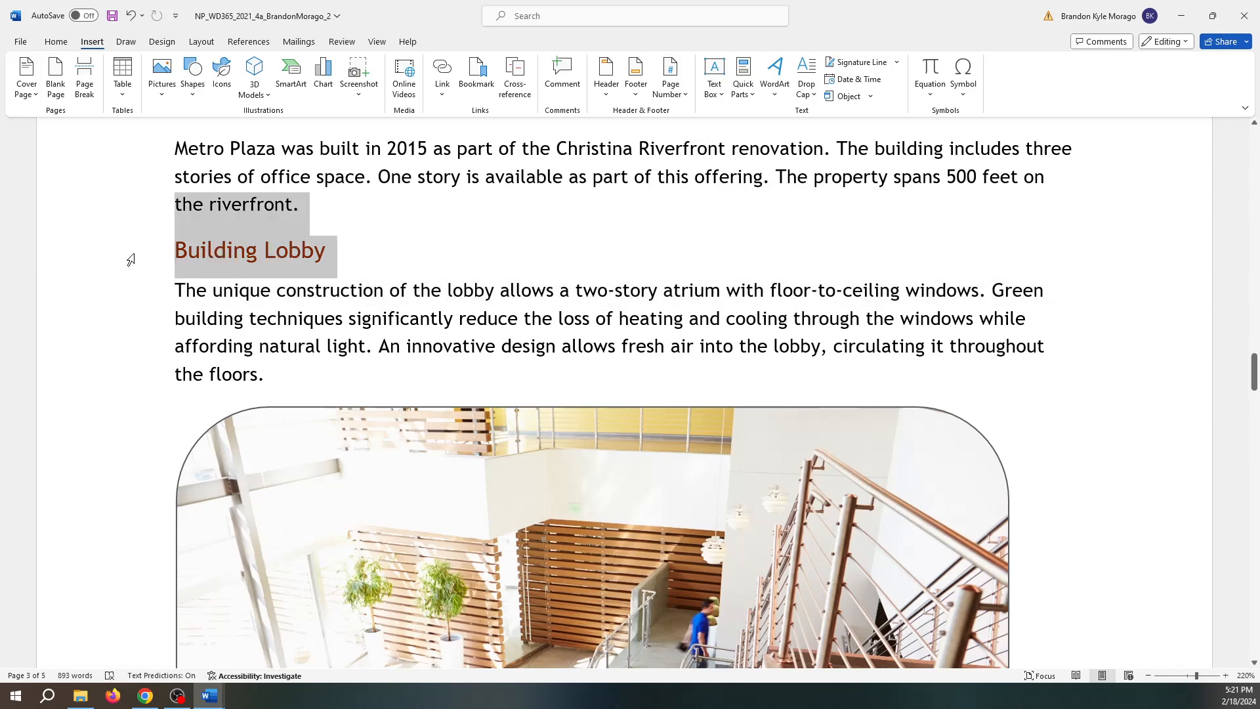
left_click(160, 260)
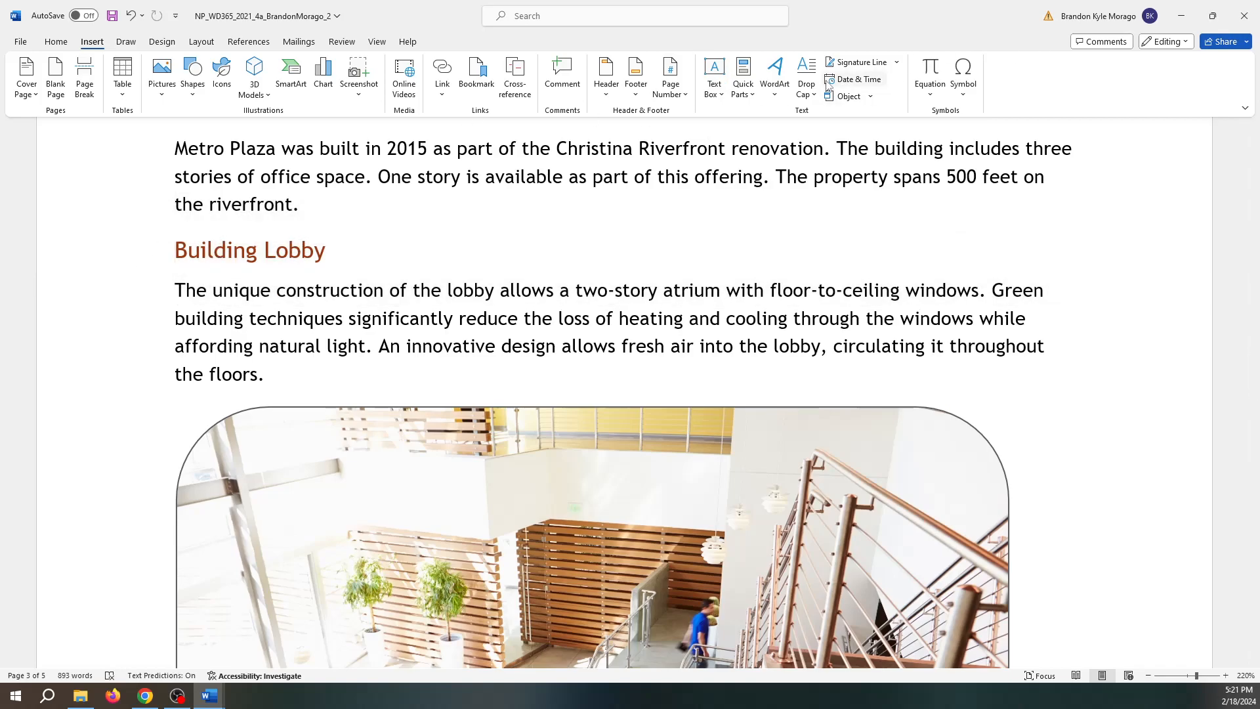
Try inserting the built-in Simple Text Box at the Building Lobby heading and undo the insertion.
left_click(720, 97)
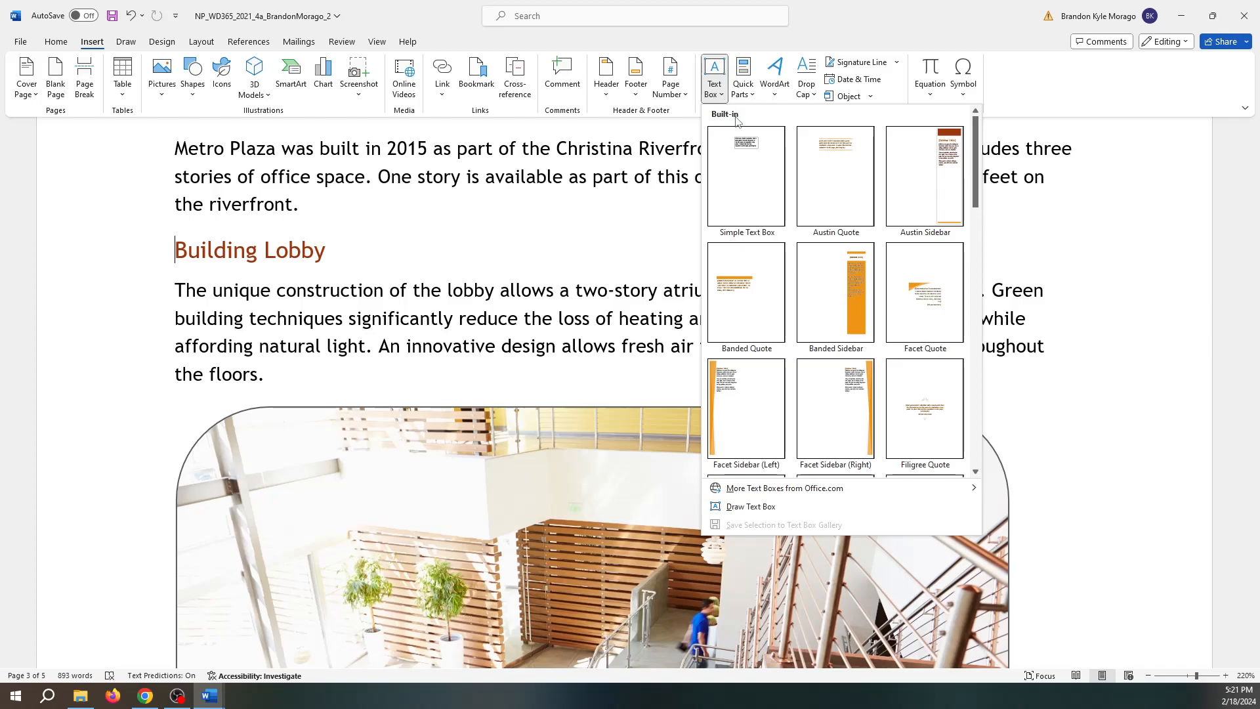
scroll(864, 333, "down", 10)
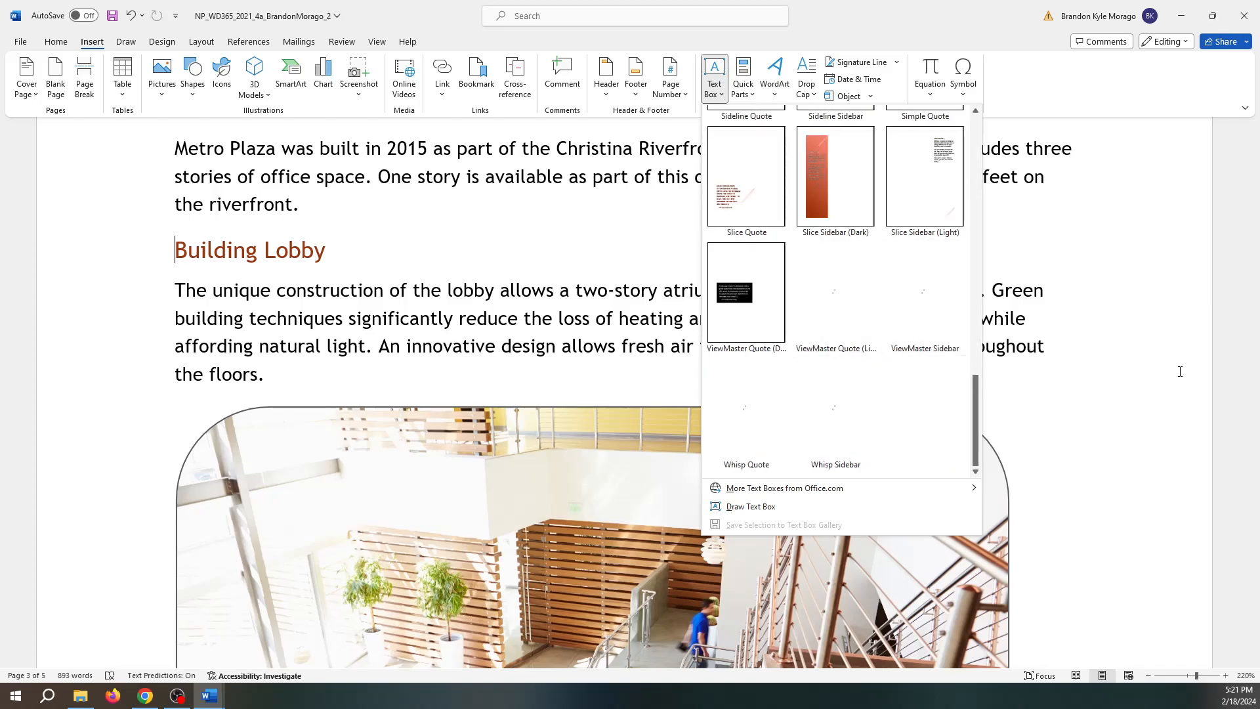
scroll(812, 281, "up", 5)
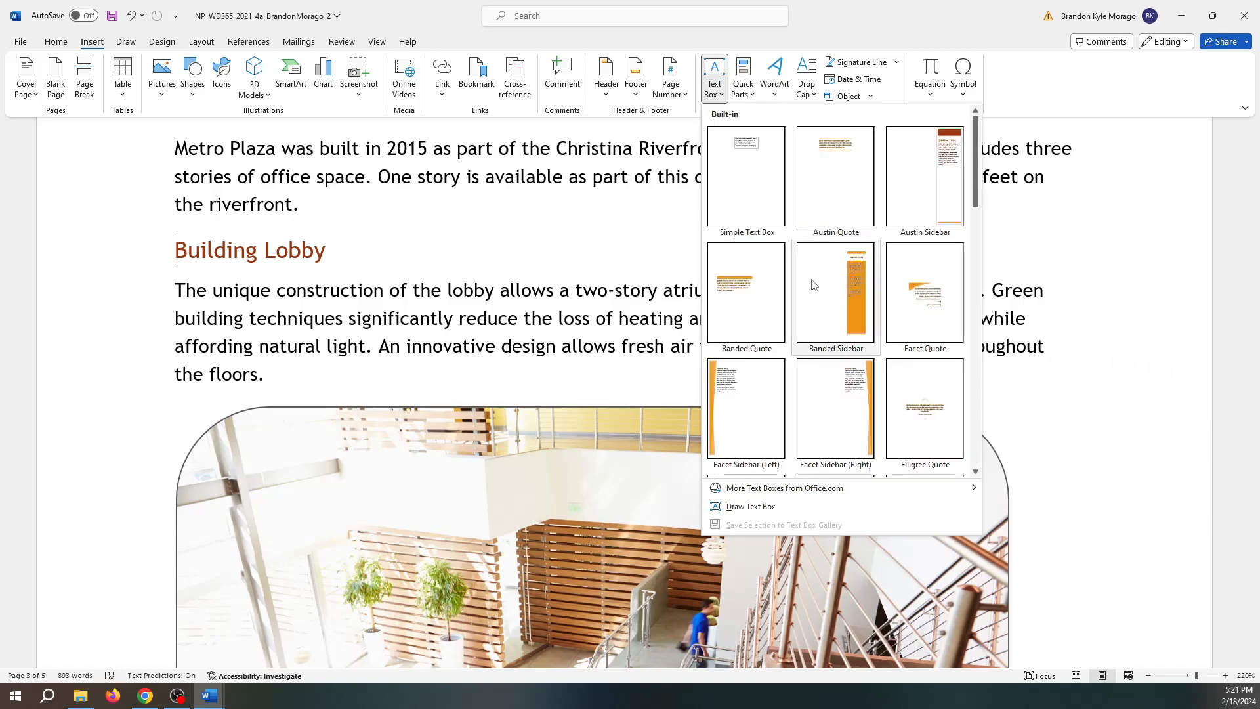
left_click(1160, 281)
left_click(175, 250)
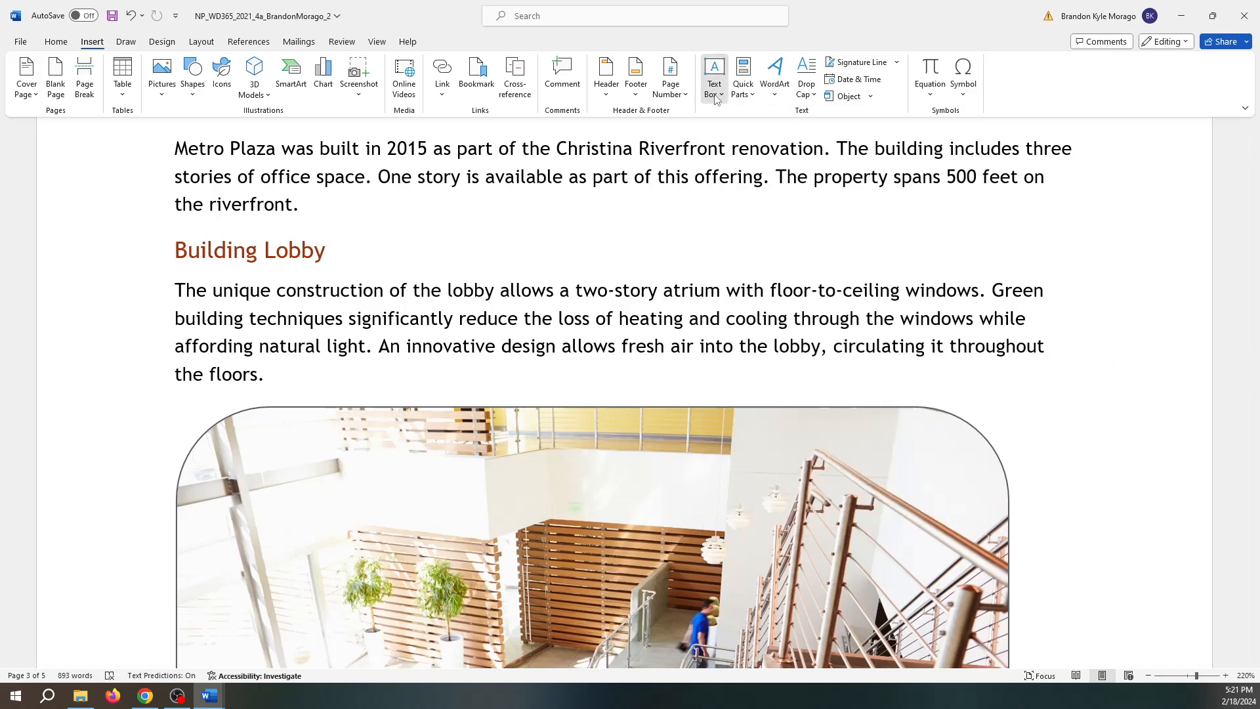
left_click(715, 75)
left_click(744, 180)
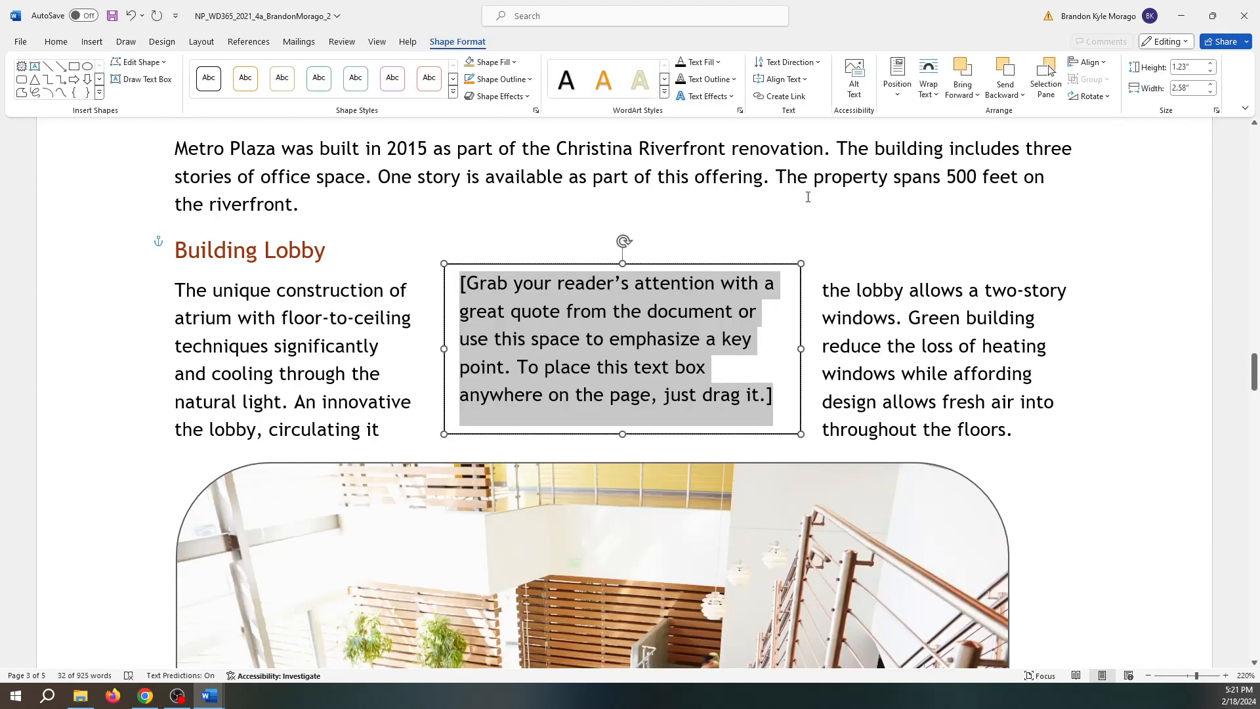
key("ctrl+z")
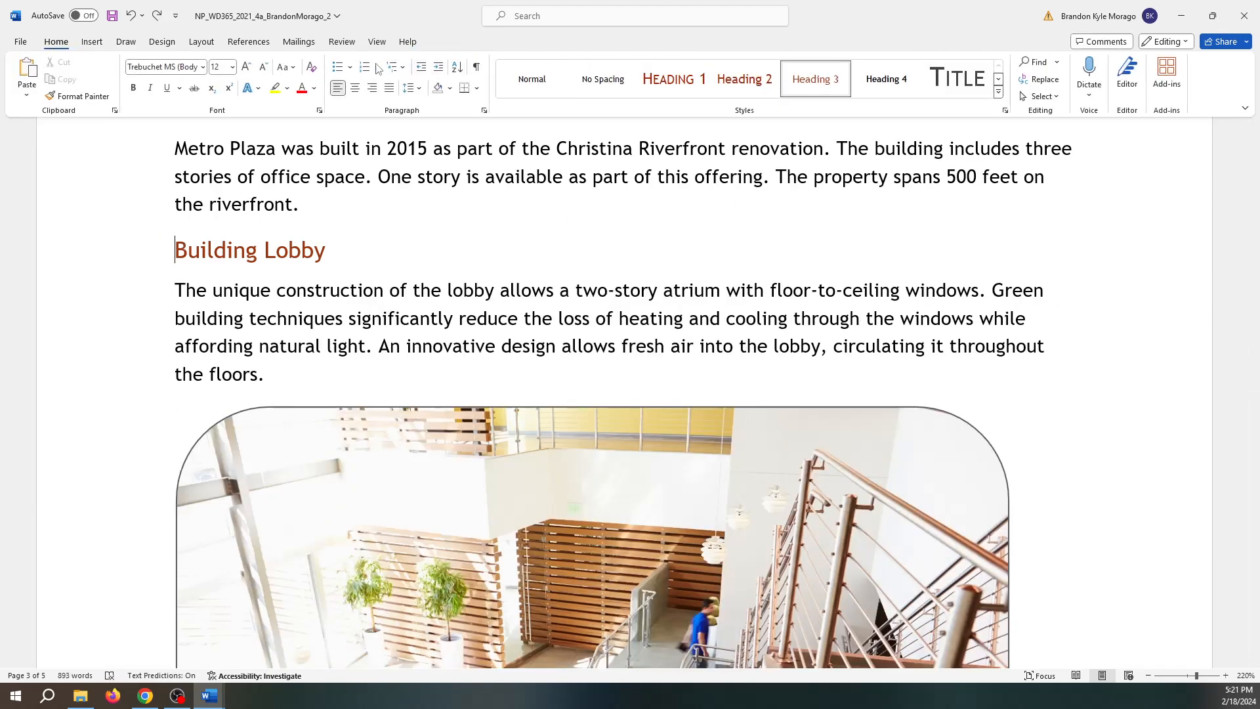
Draw a text box about 0.54" high and 0.52" wide in the page margin beside the Building Lobby heading.
left_click(127, 43)
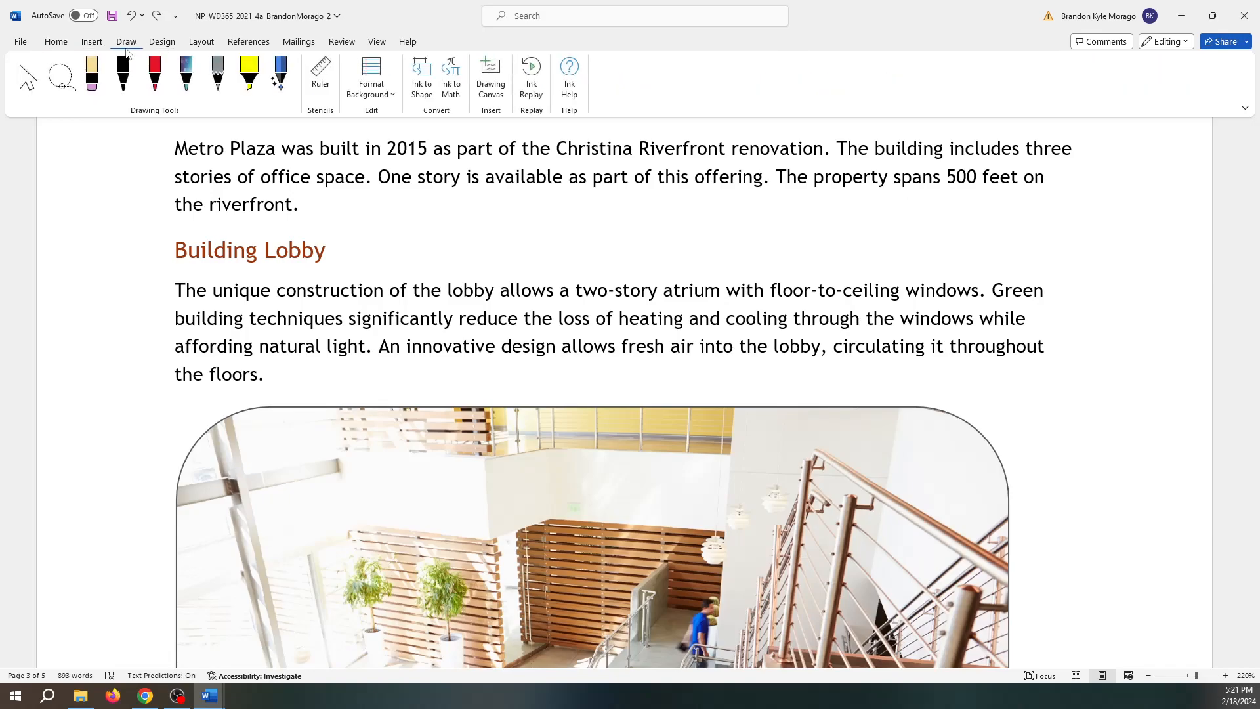
left_click(94, 43)
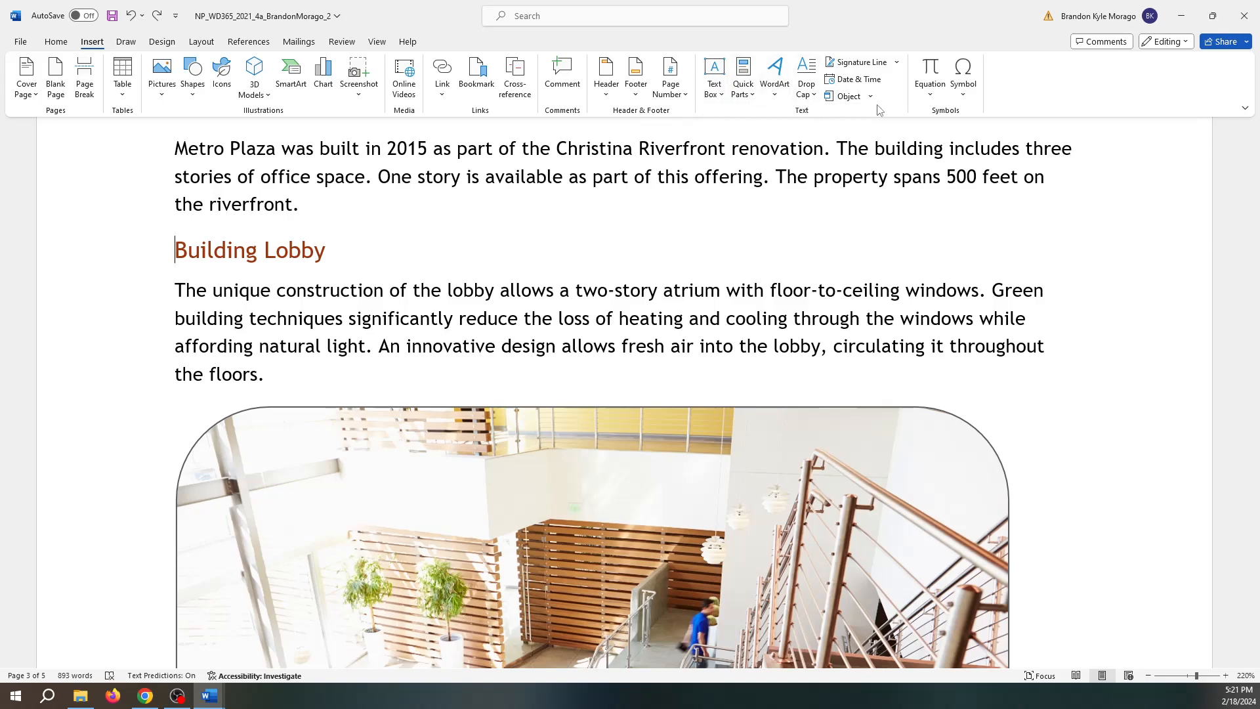
left_click(721, 92)
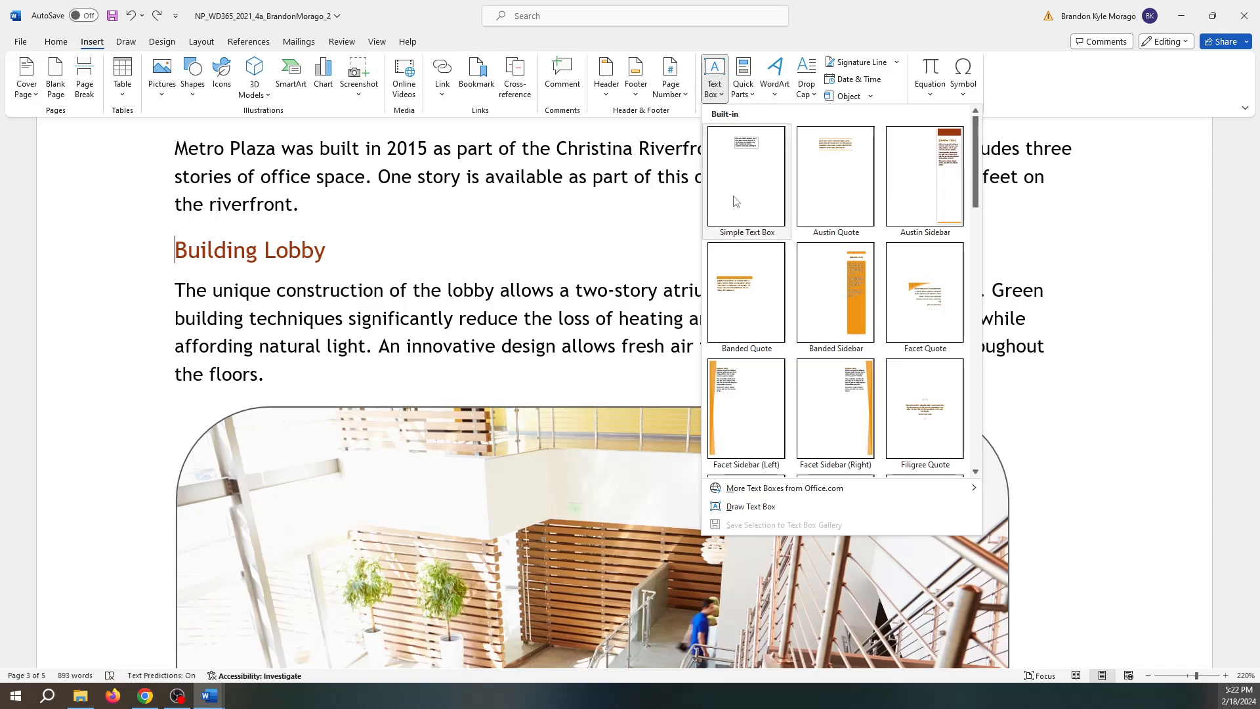
left_click(748, 516)
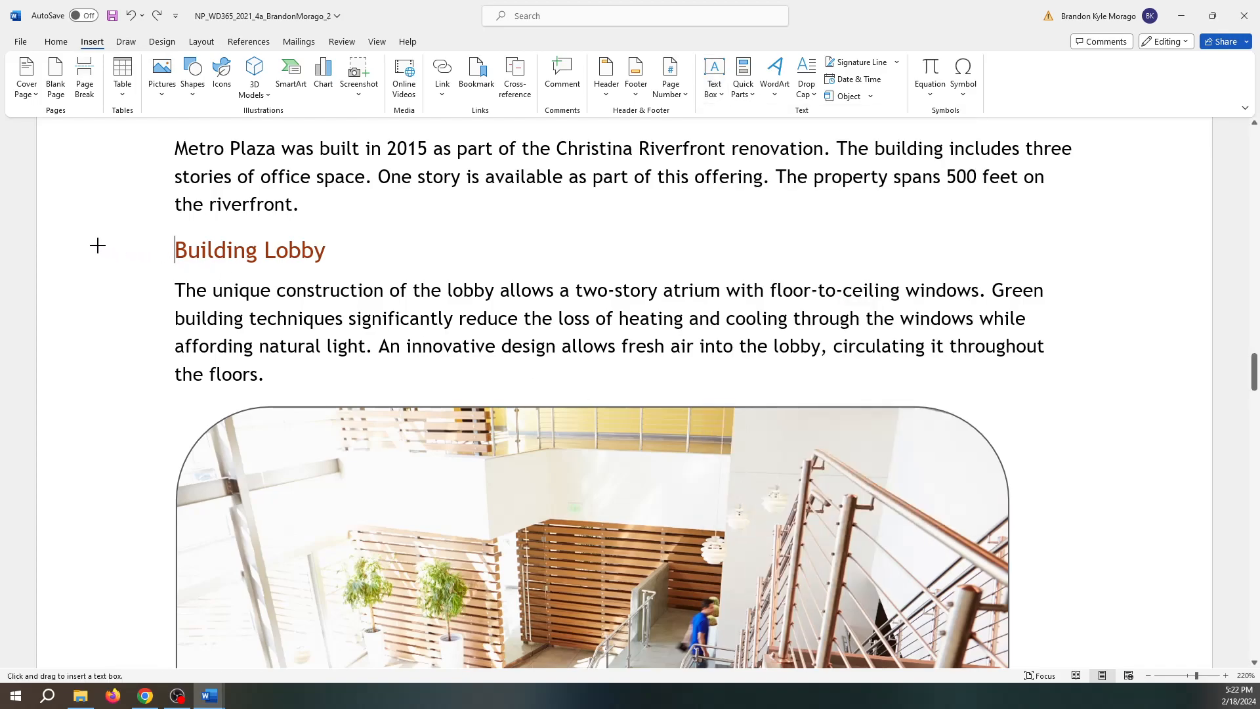
left_click_drag(99, 246, 171, 320)
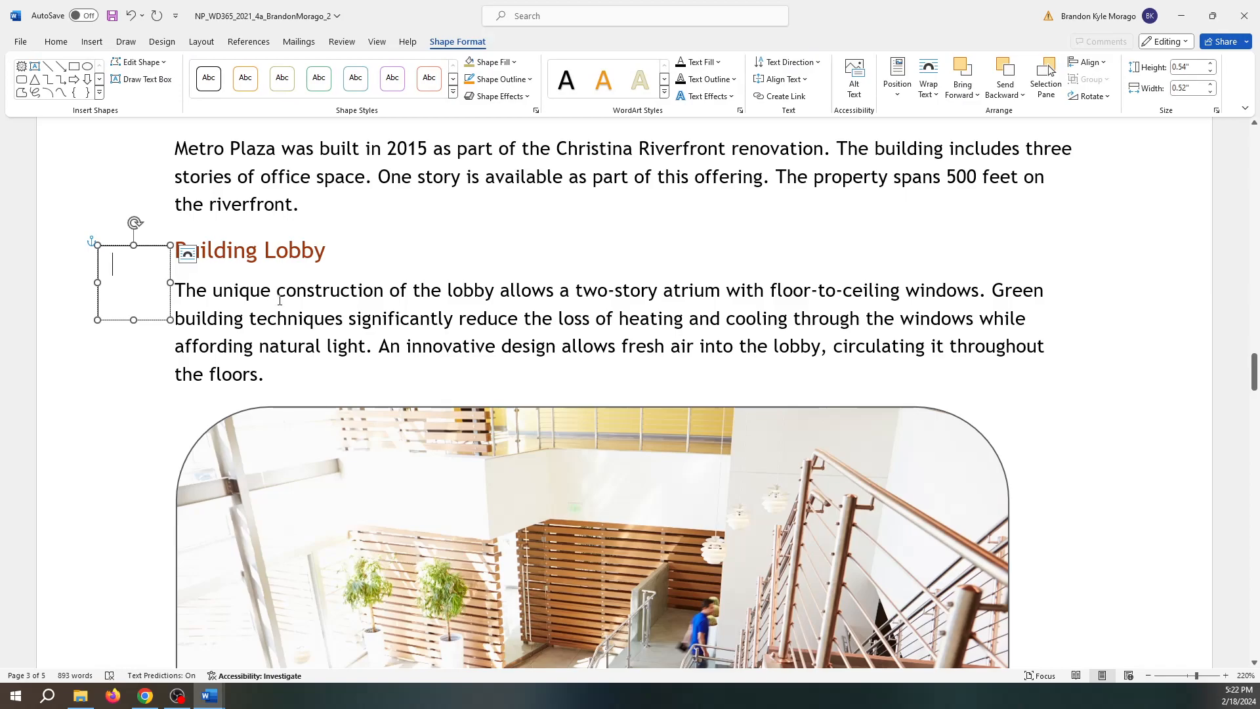
Choose the Square wrapping style for the new text box in its advanced layout settings.
left_click(189, 256)
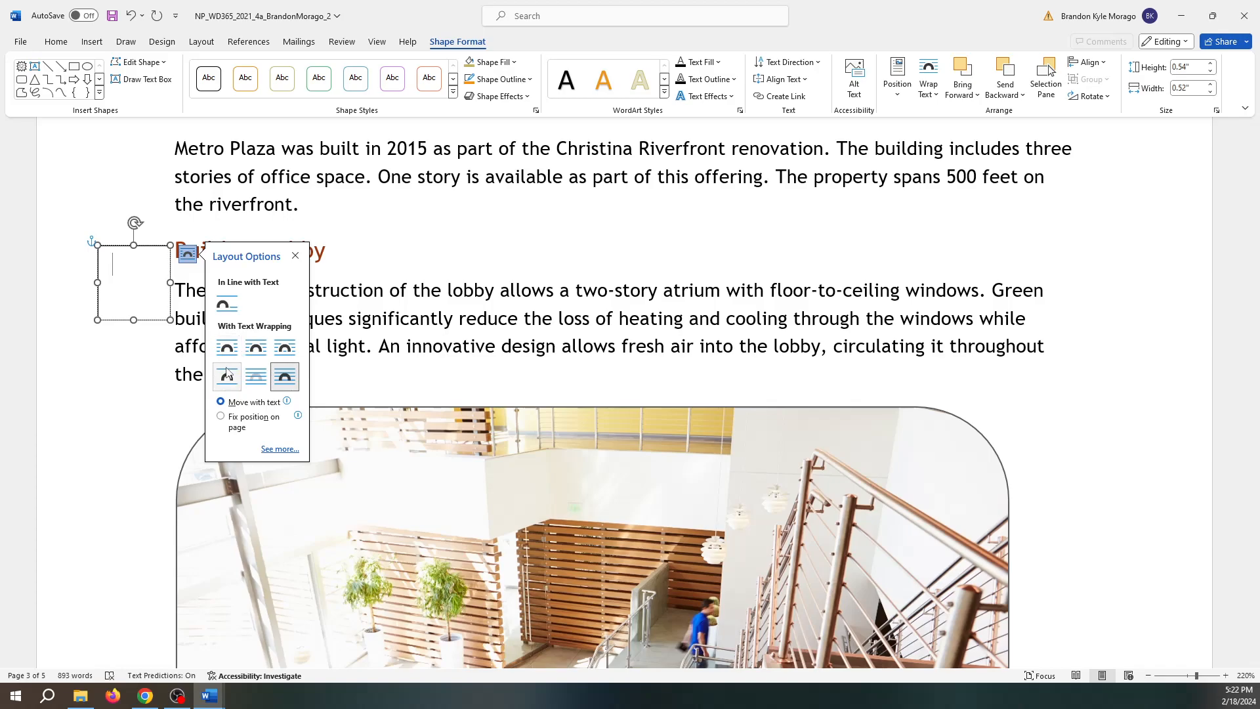
left_click(280, 449)
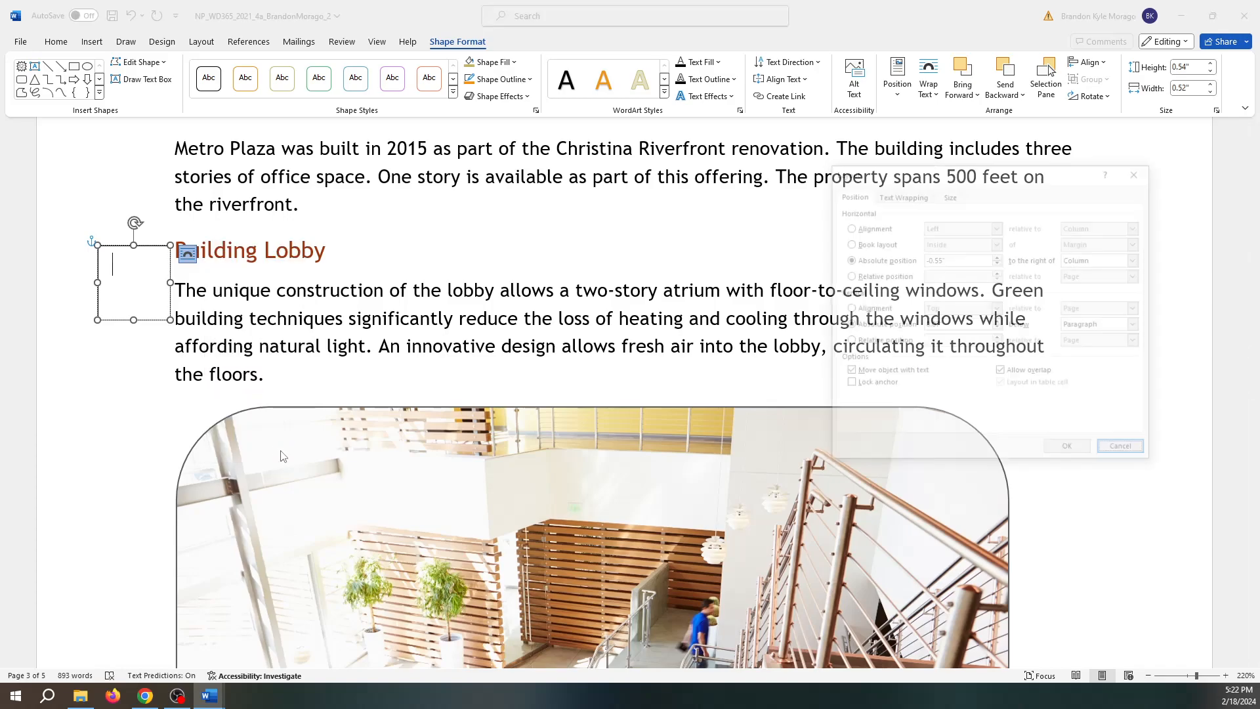
left_click(907, 199)
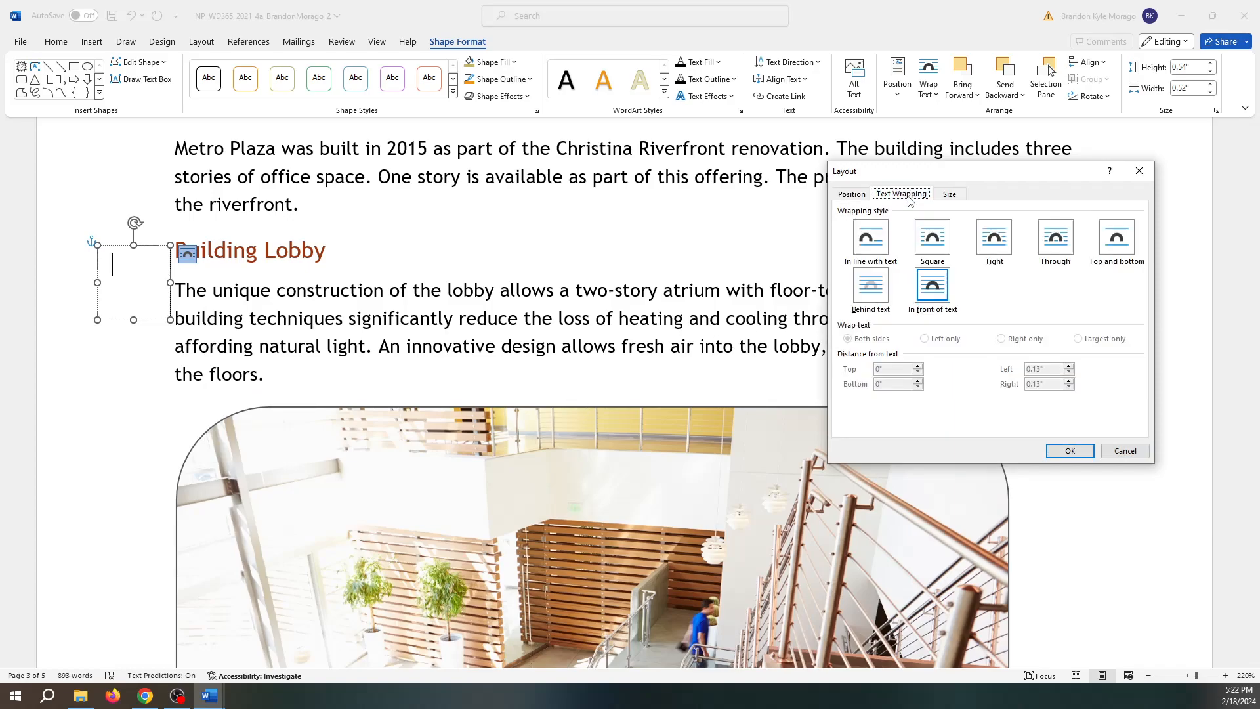
left_click(935, 237)
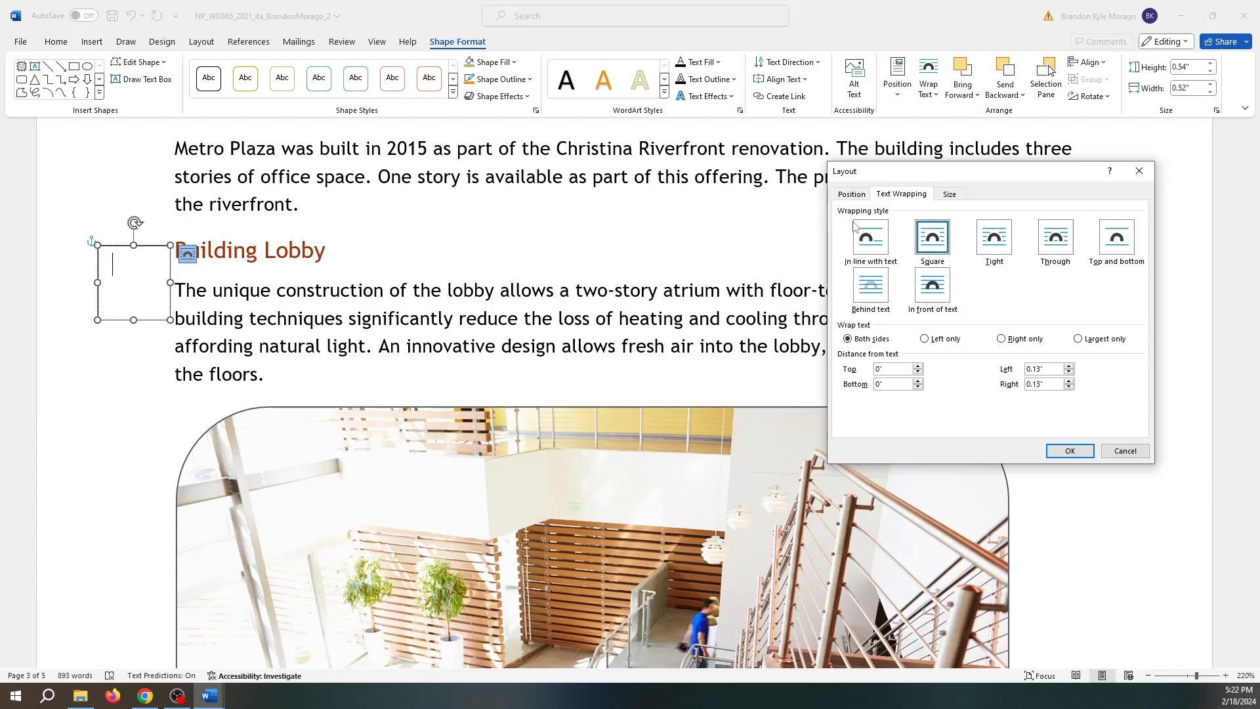
Align the text box horizontally Right relative to the column and vertically Top relative to the page, and apply the layout.
left_click(852, 196)
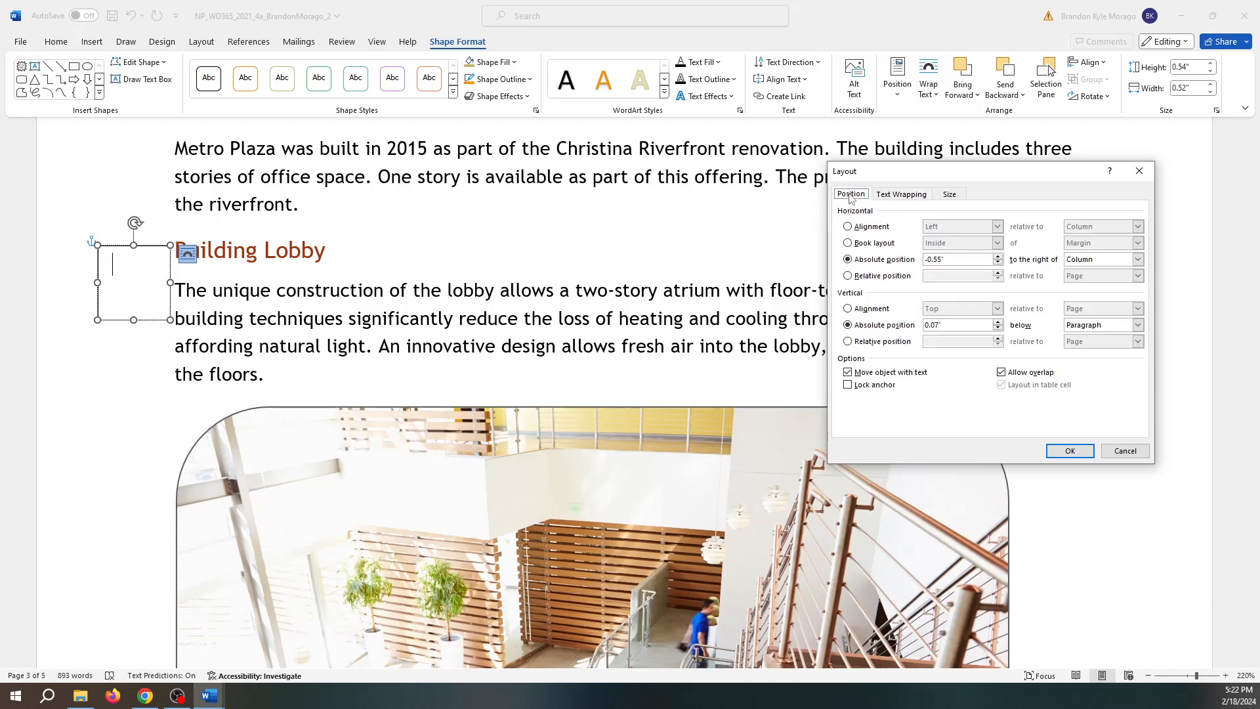
left_click(848, 227)
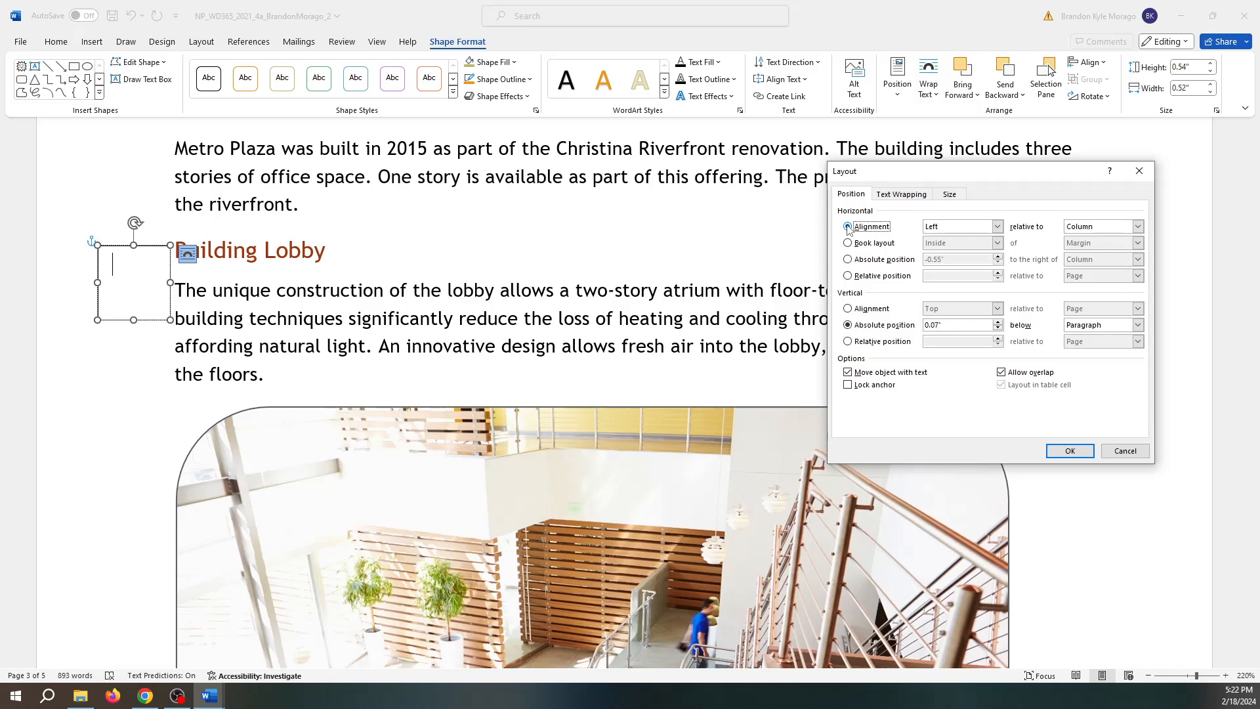
left_click(998, 227)
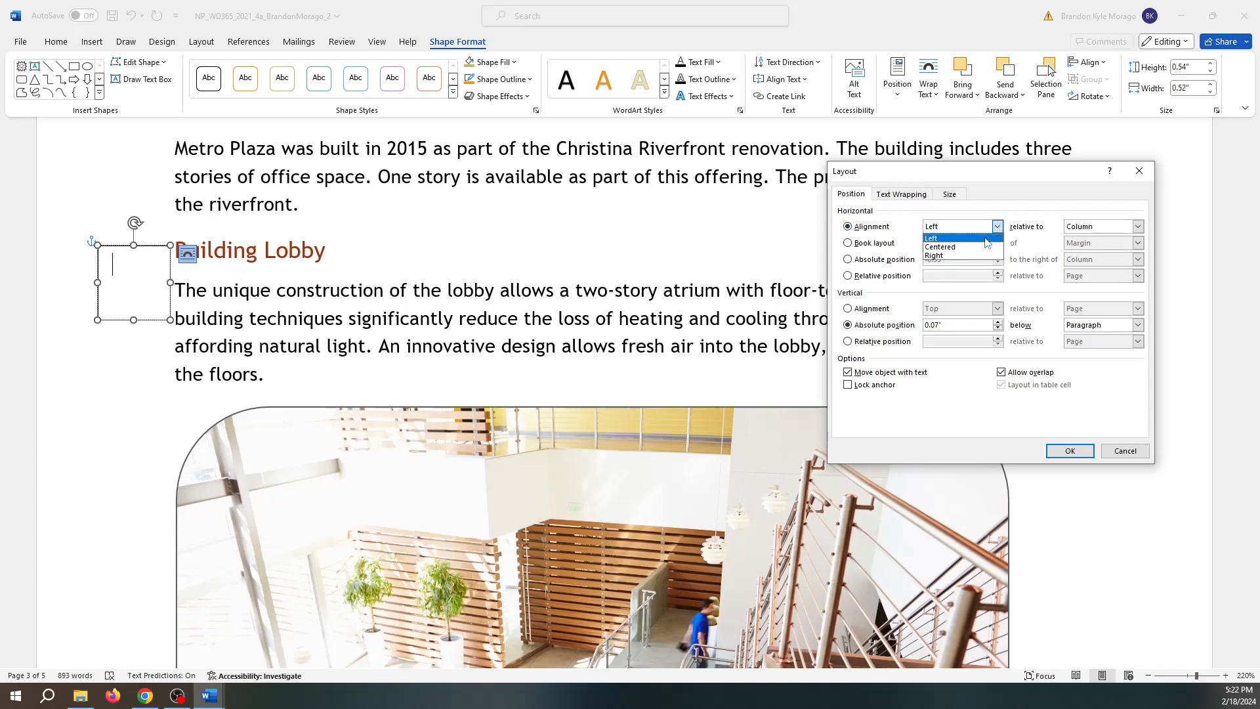
left_click(966, 256)
left_click(1114, 228)
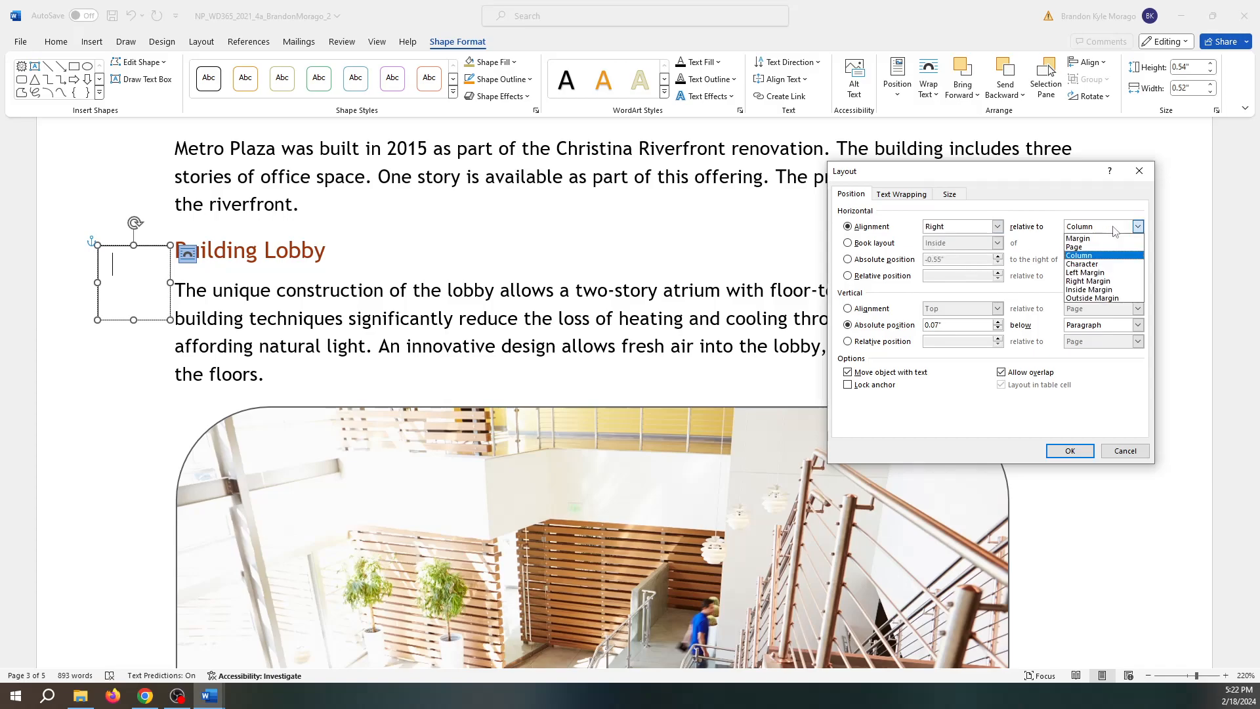
left_click(1124, 212)
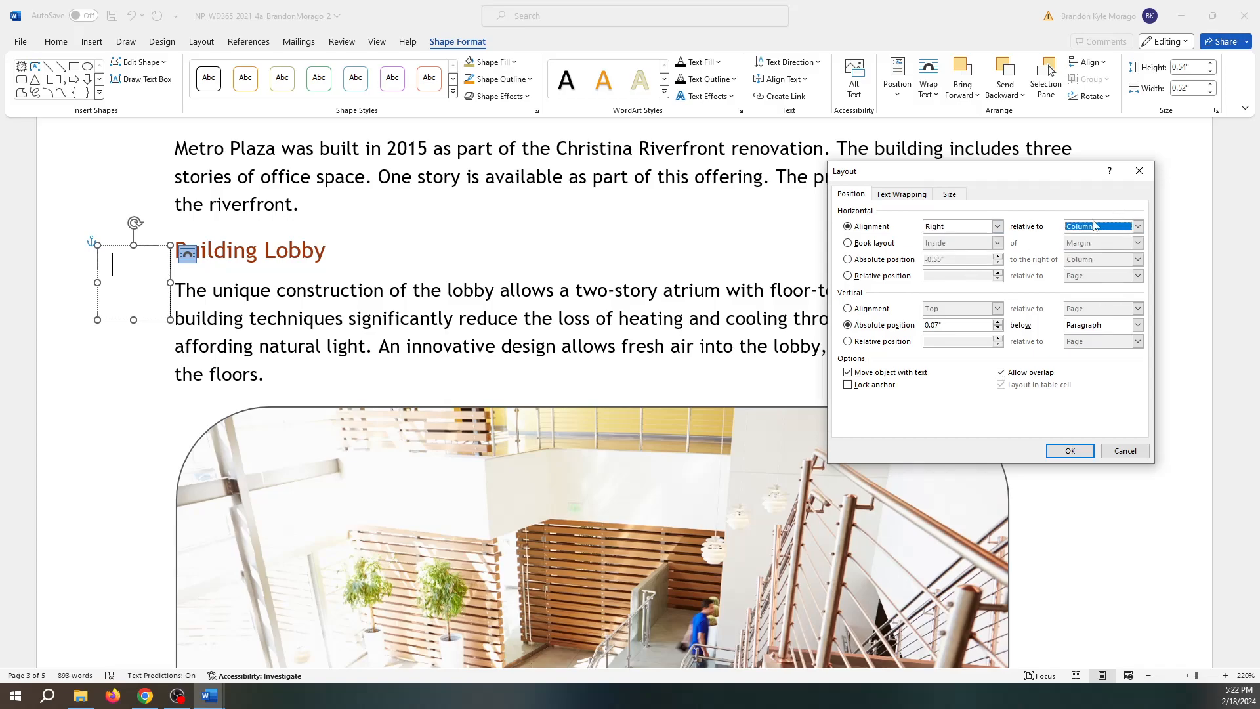
left_click(848, 309)
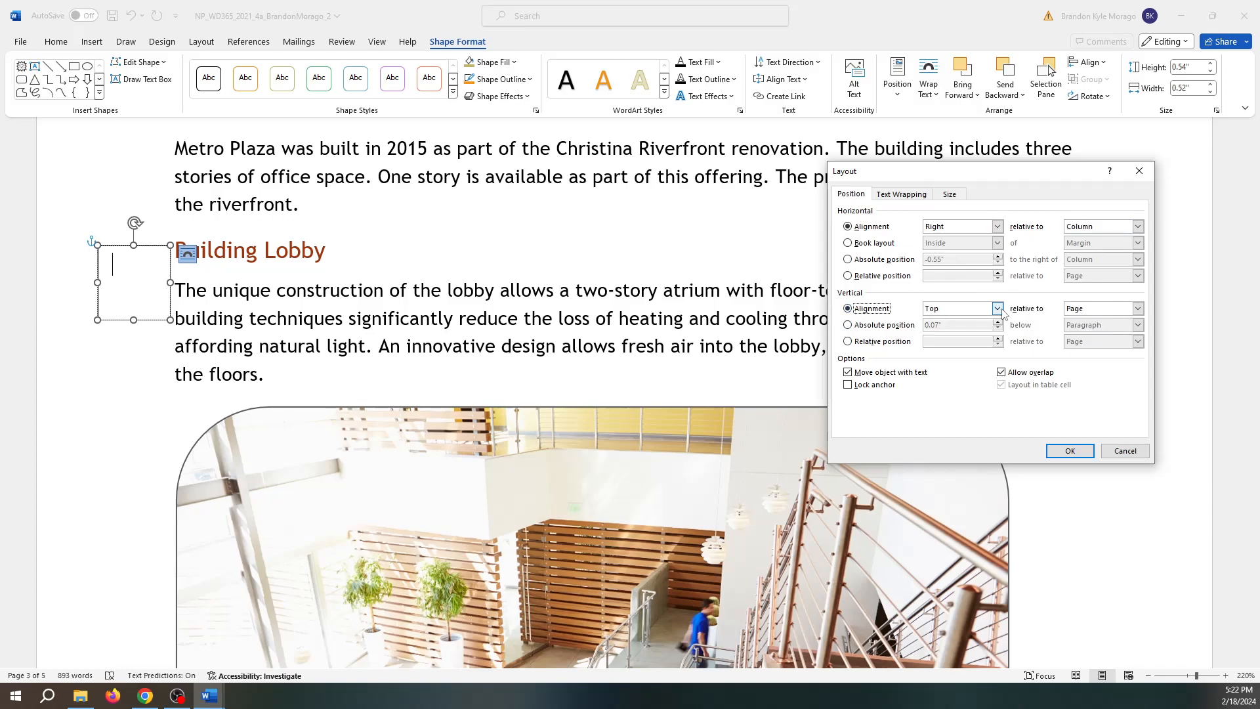
left_click(1077, 451)
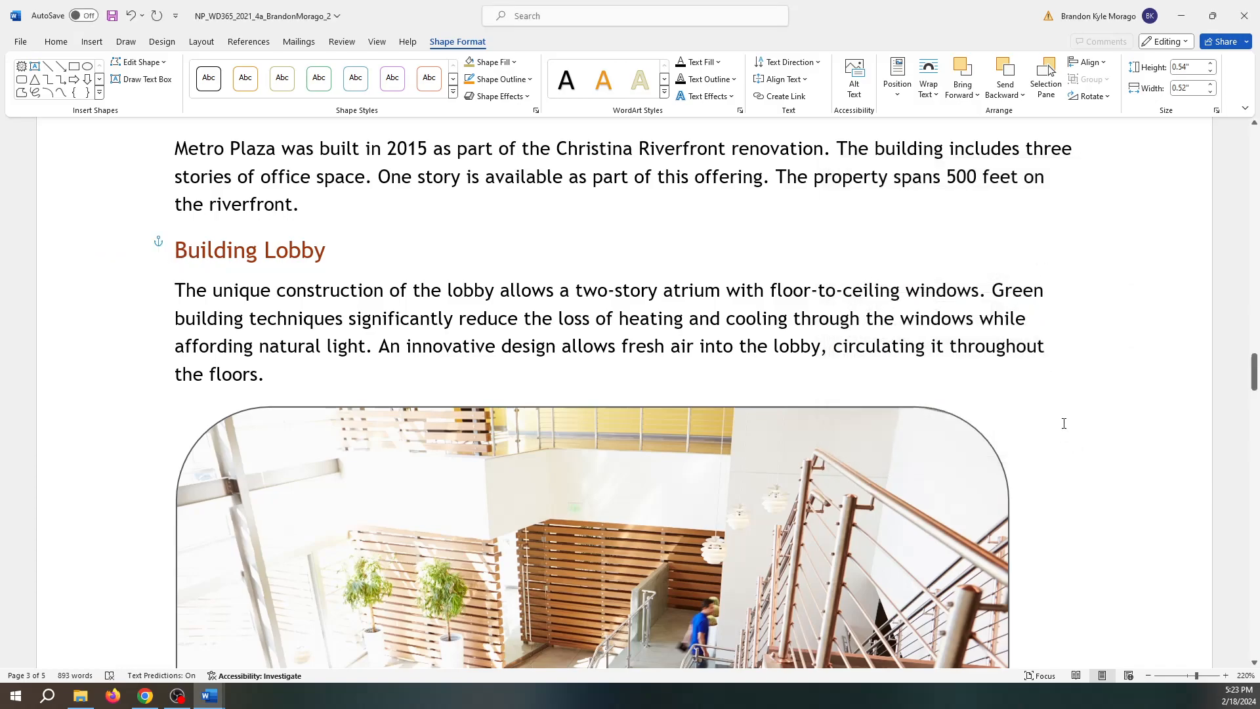
left_click(1073, 326)
left_click(1063, 266)
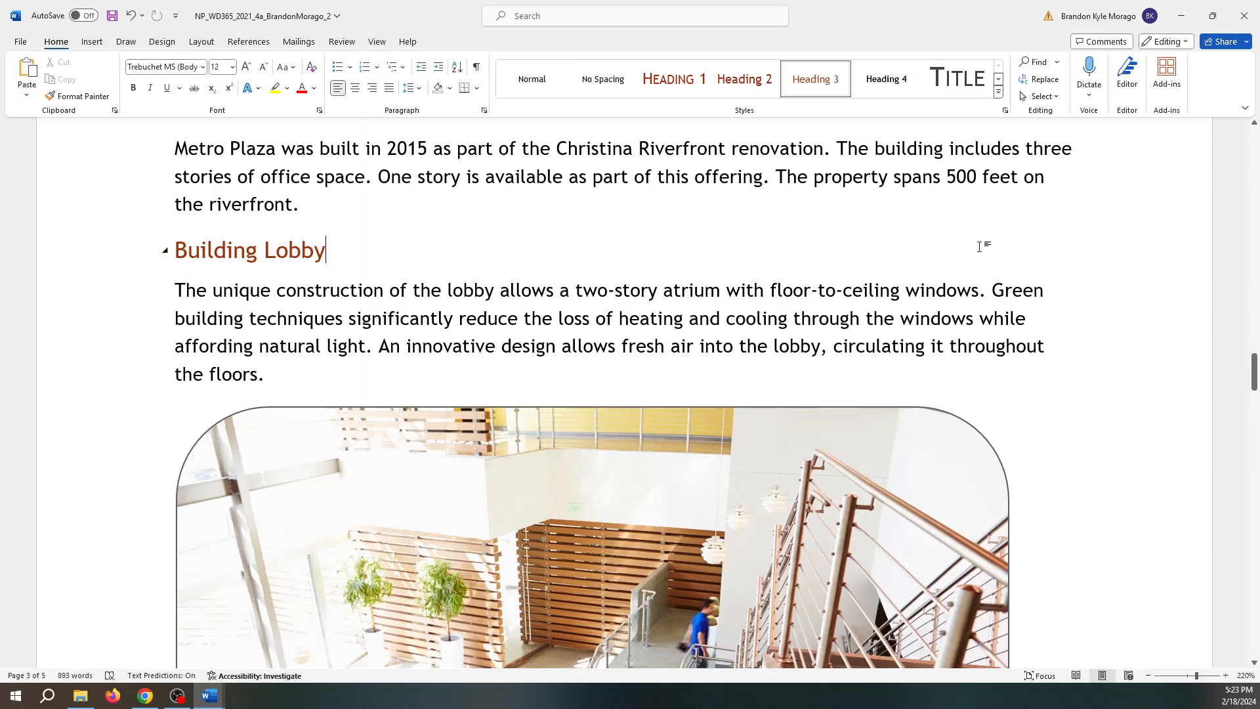
Examine the Building Lobby section and the content below it for the repositioned text box.
left_click(123, 329)
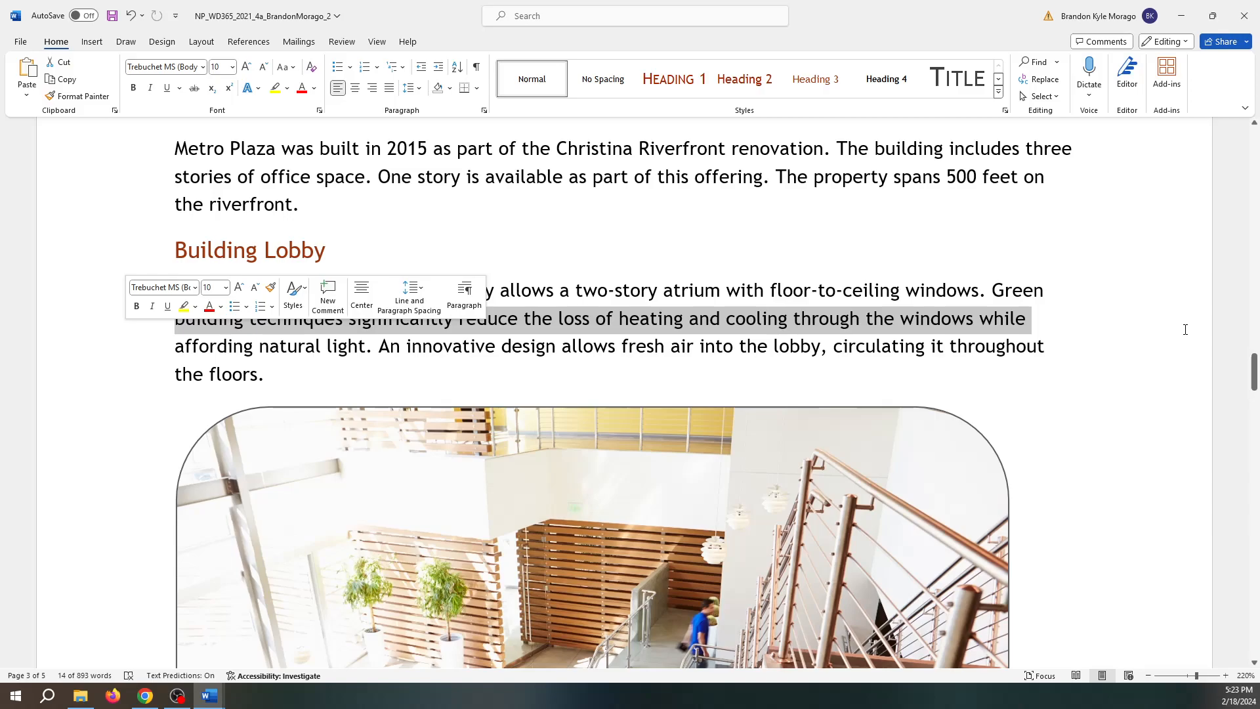
left_click(1140, 349)
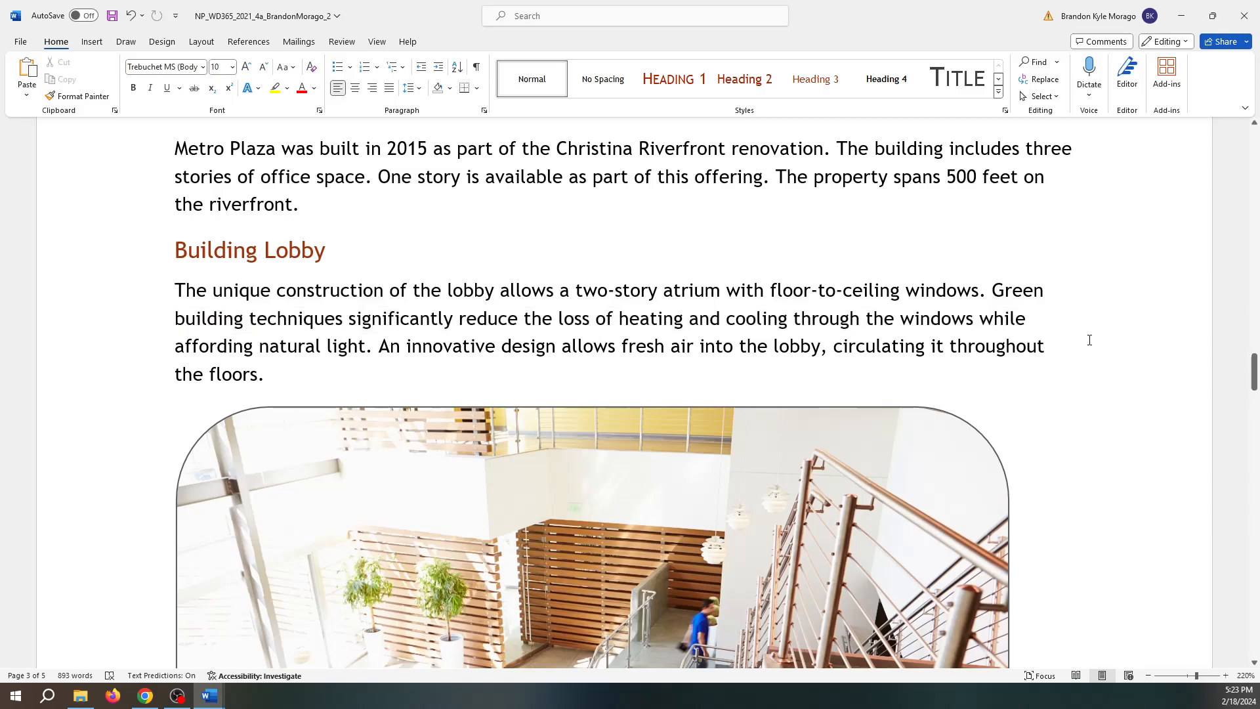
double_click(1093, 318)
left_click(1090, 371)
scroll(1030, 292, "down", 10)
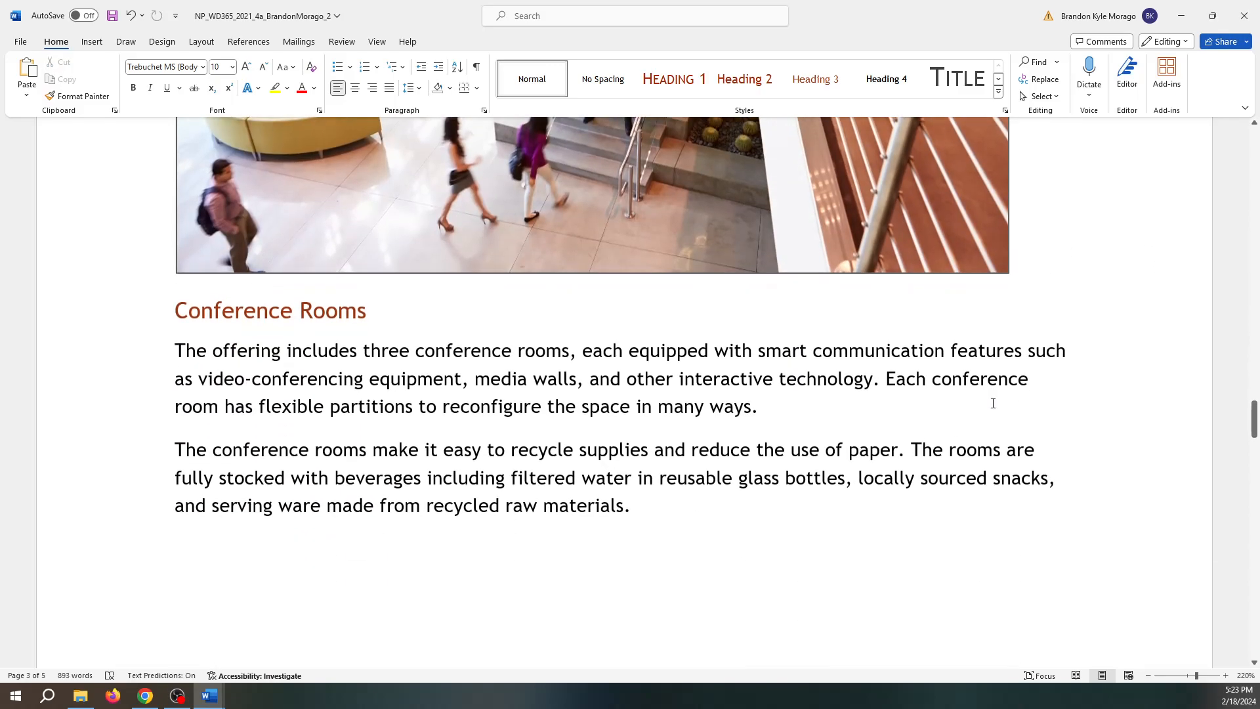
scroll(990, 403, "up", 9)
scroll(1007, 410, "up", 1)
left_click(737, 320)
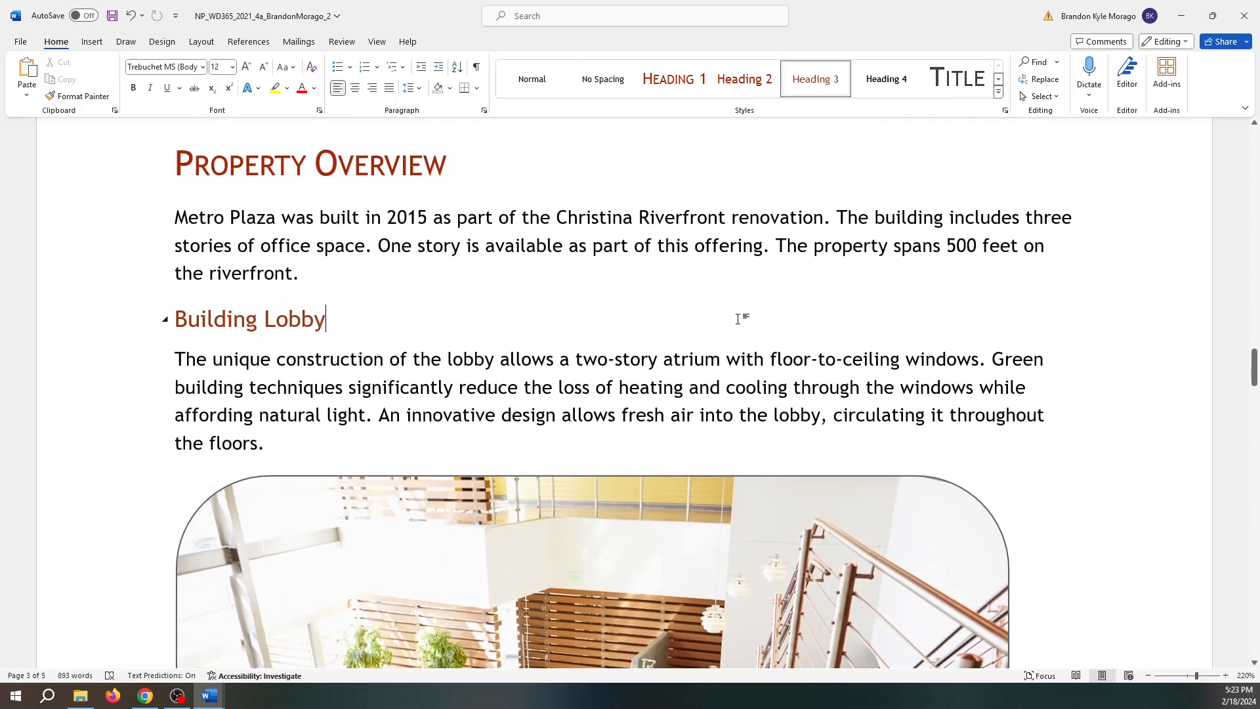
triple_click(1081, 400)
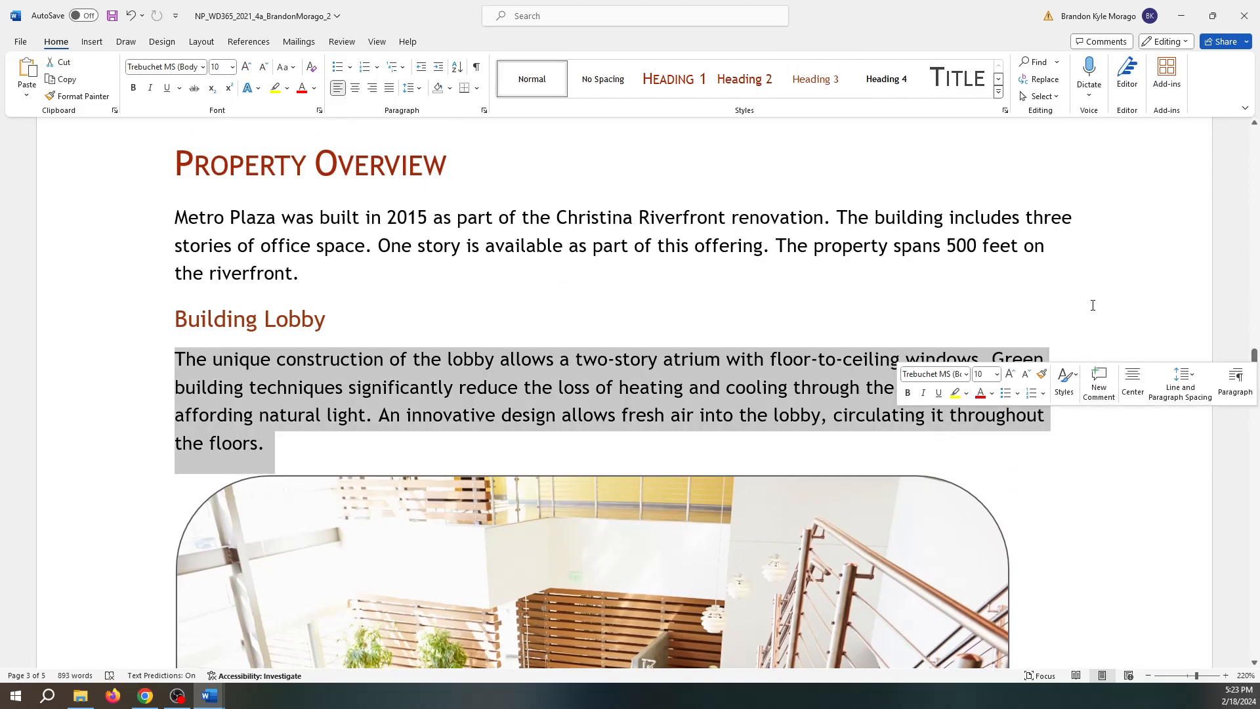
left_click(982, 302)
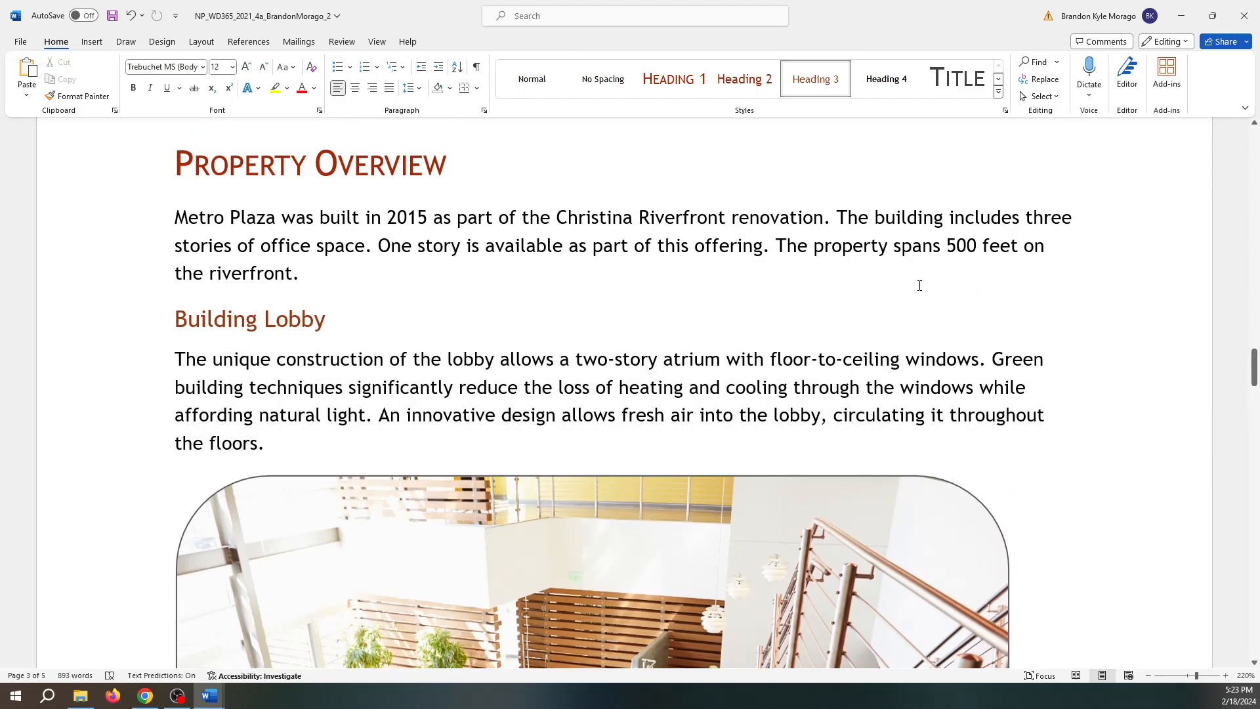
Undo the last layout change to the text box beside the Building Lobby heading.
key("ctrl+z")
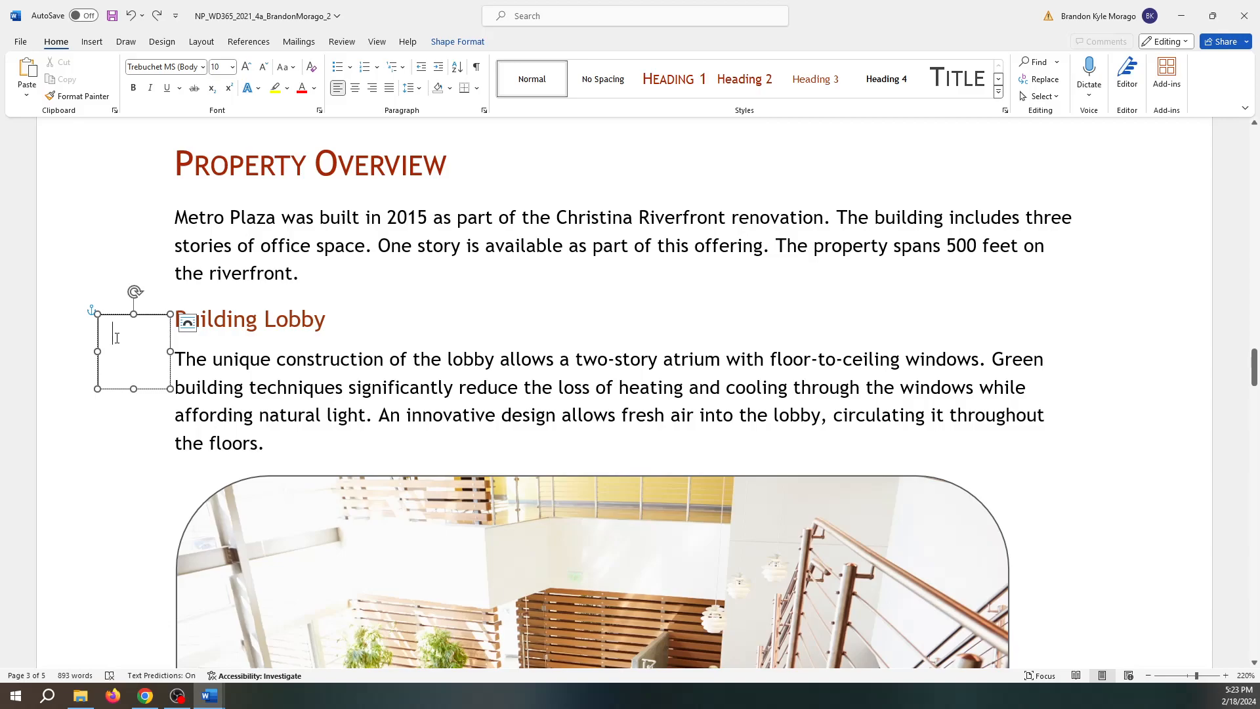
right_click(116, 338)
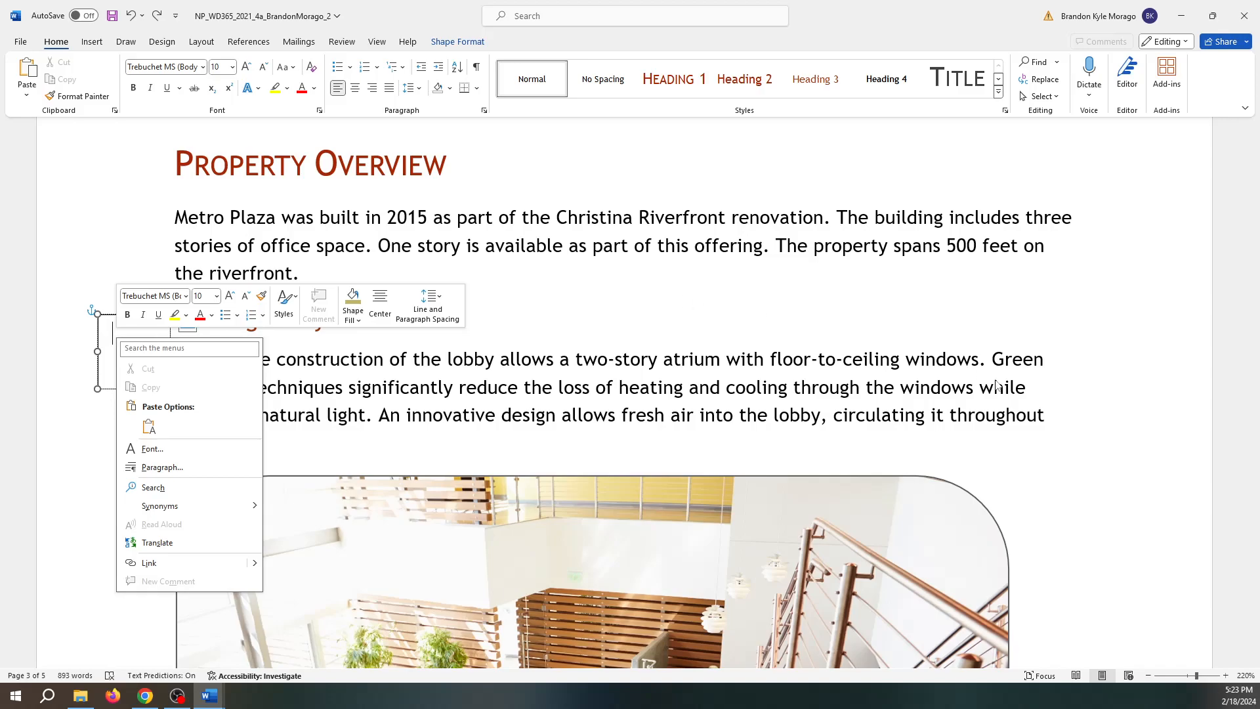
key("Escape")
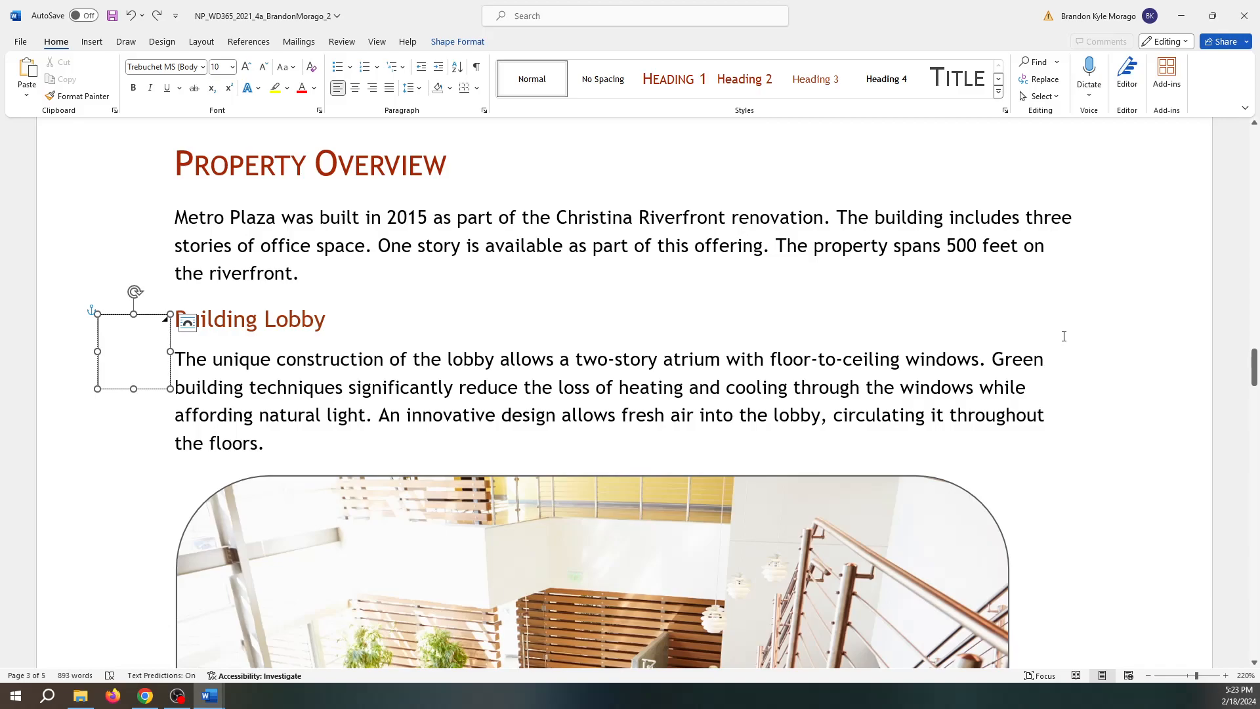
Insert the text from the file Support_WD365_2021_4a_PPD in the Downloads folder into the text box.
left_click(93, 44)
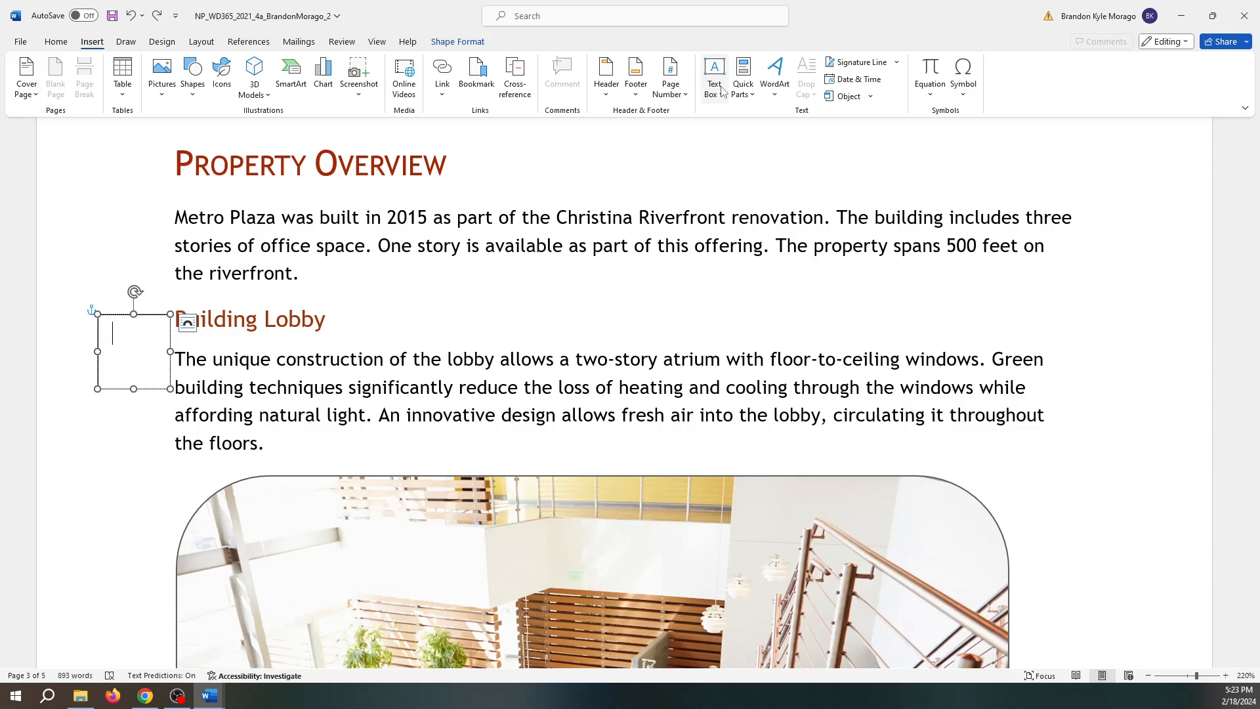
left_click(871, 99)
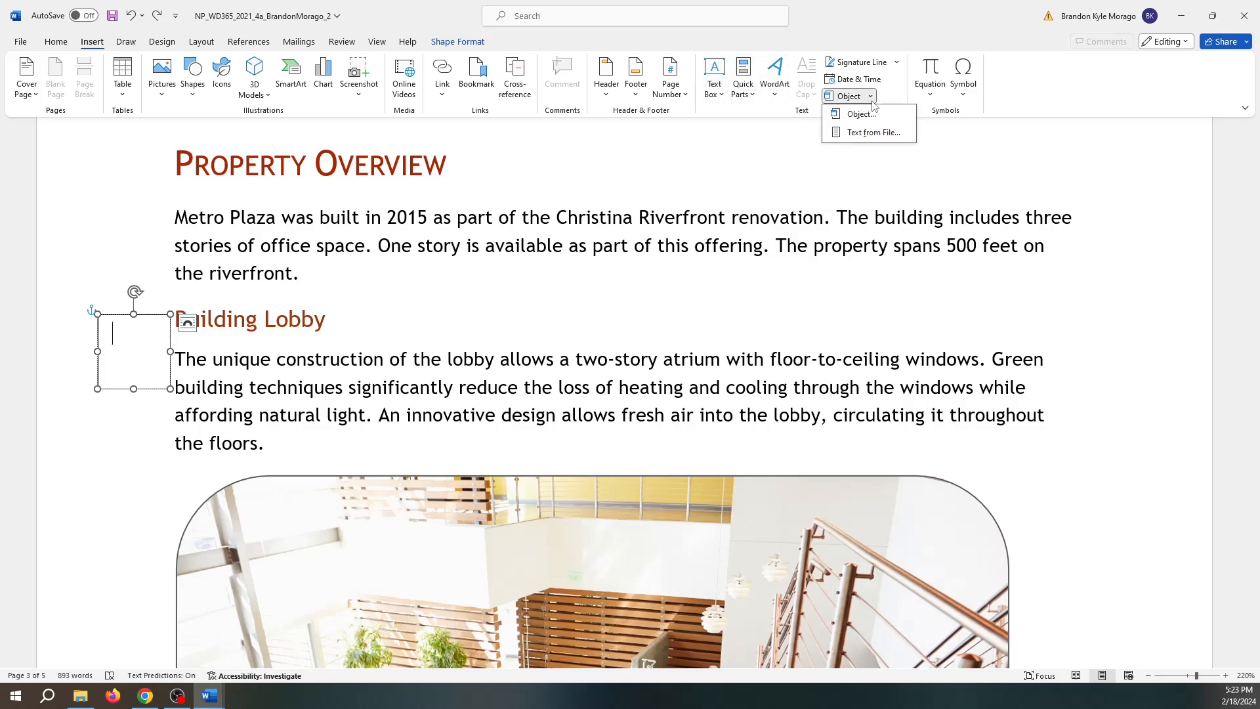
left_click(869, 133)
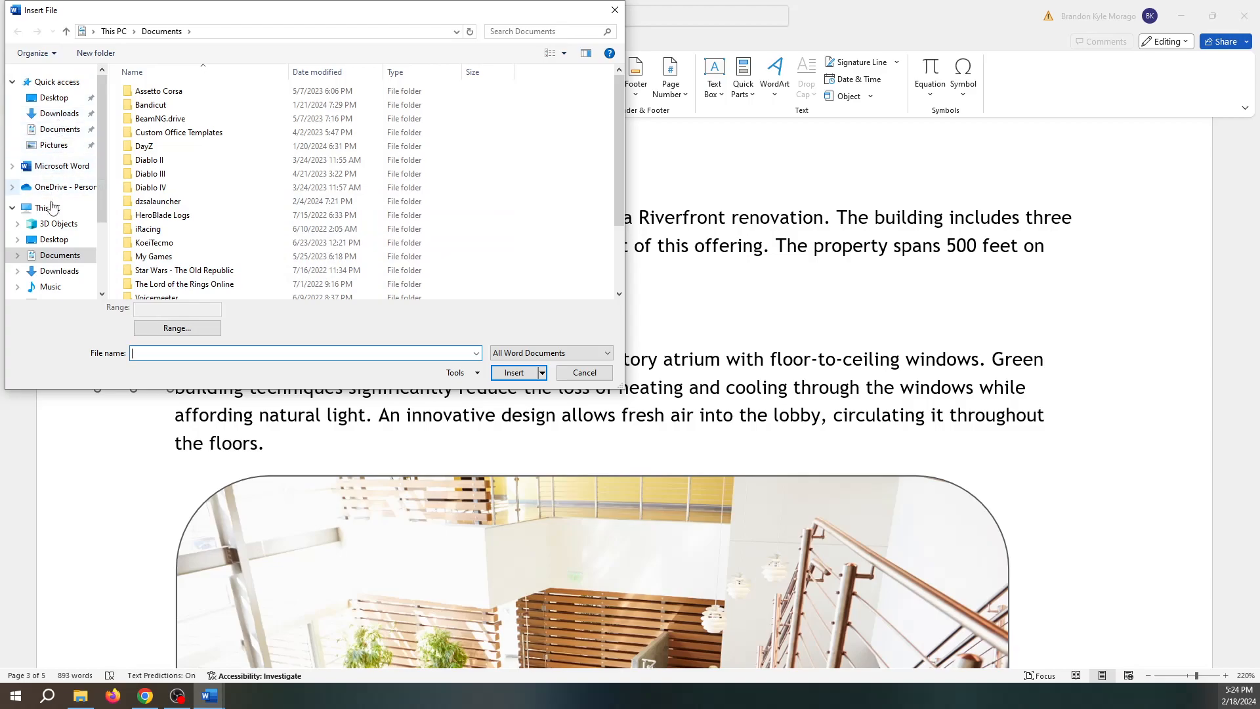
left_click(59, 113)
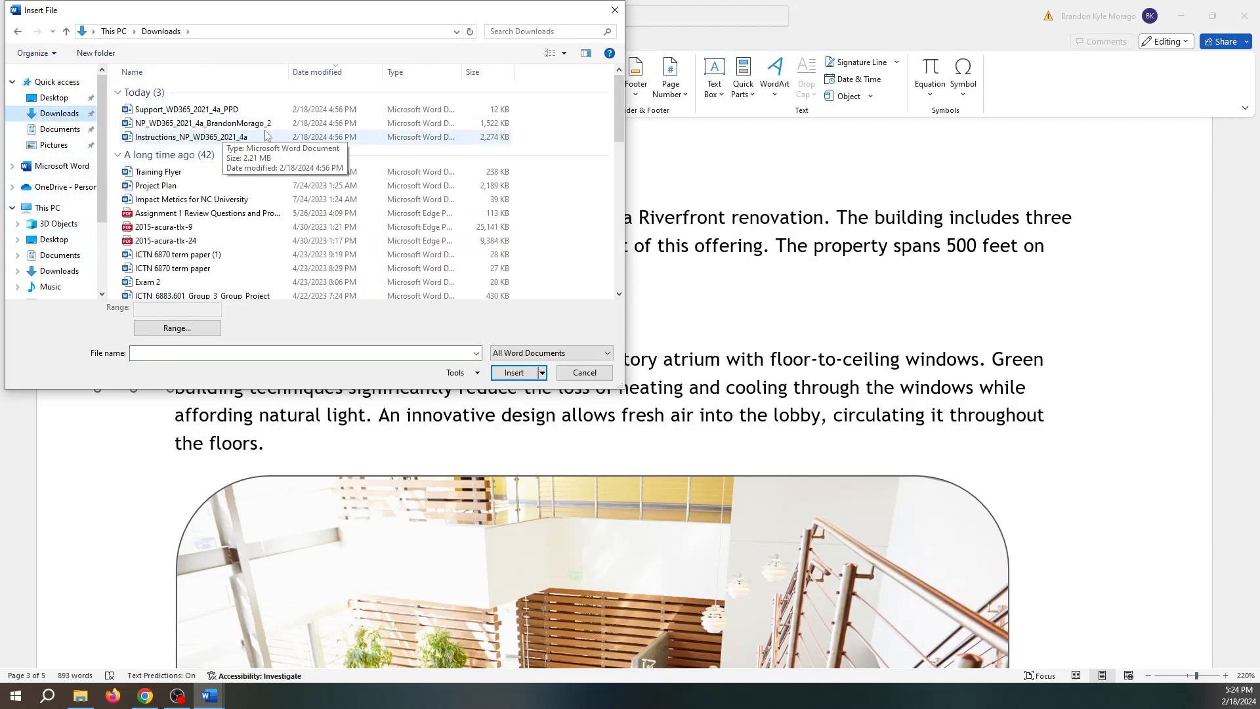
left_click(212, 112)
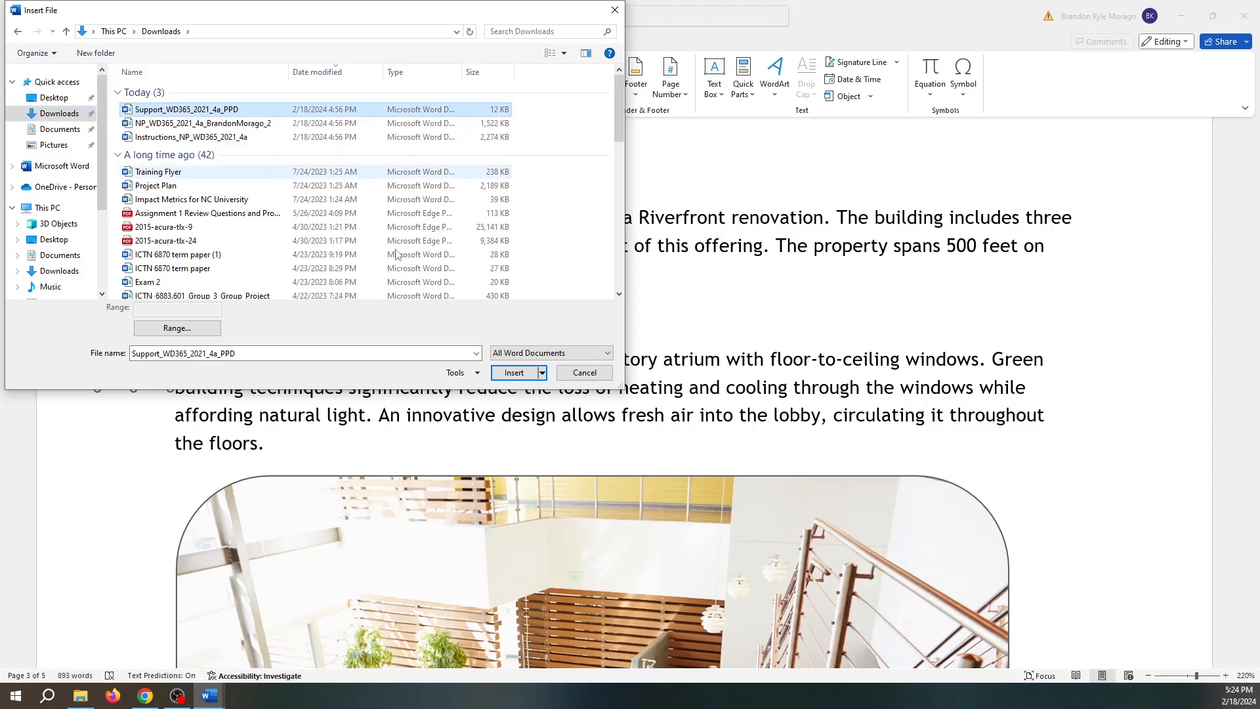
left_click(518, 372)
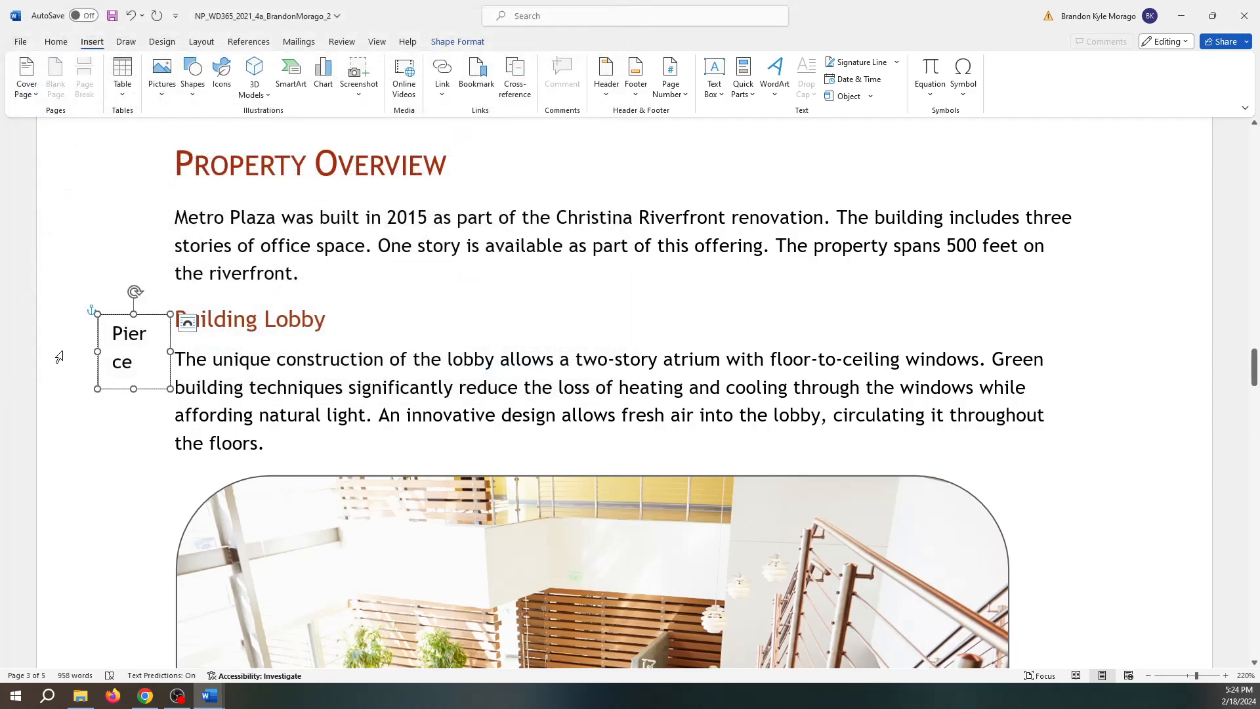
Set the height of the text box beside the Building Lobby heading to 2.9".
right_click(159, 342)
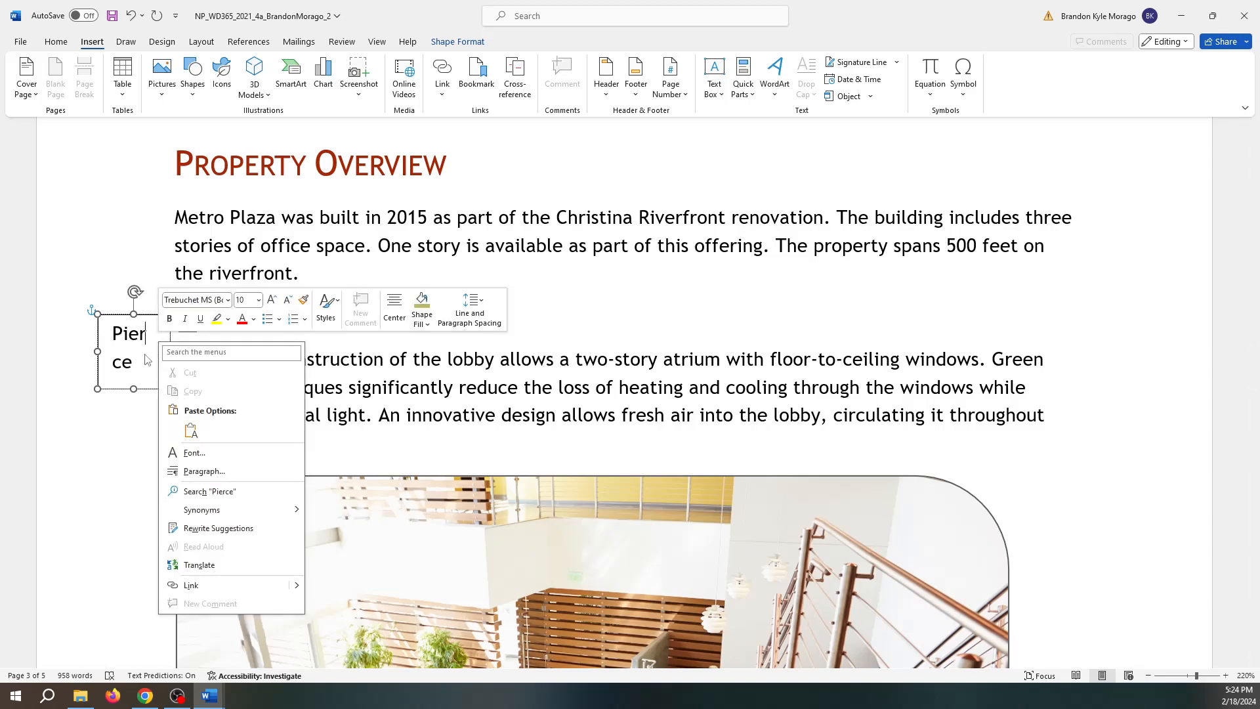
key("Escape")
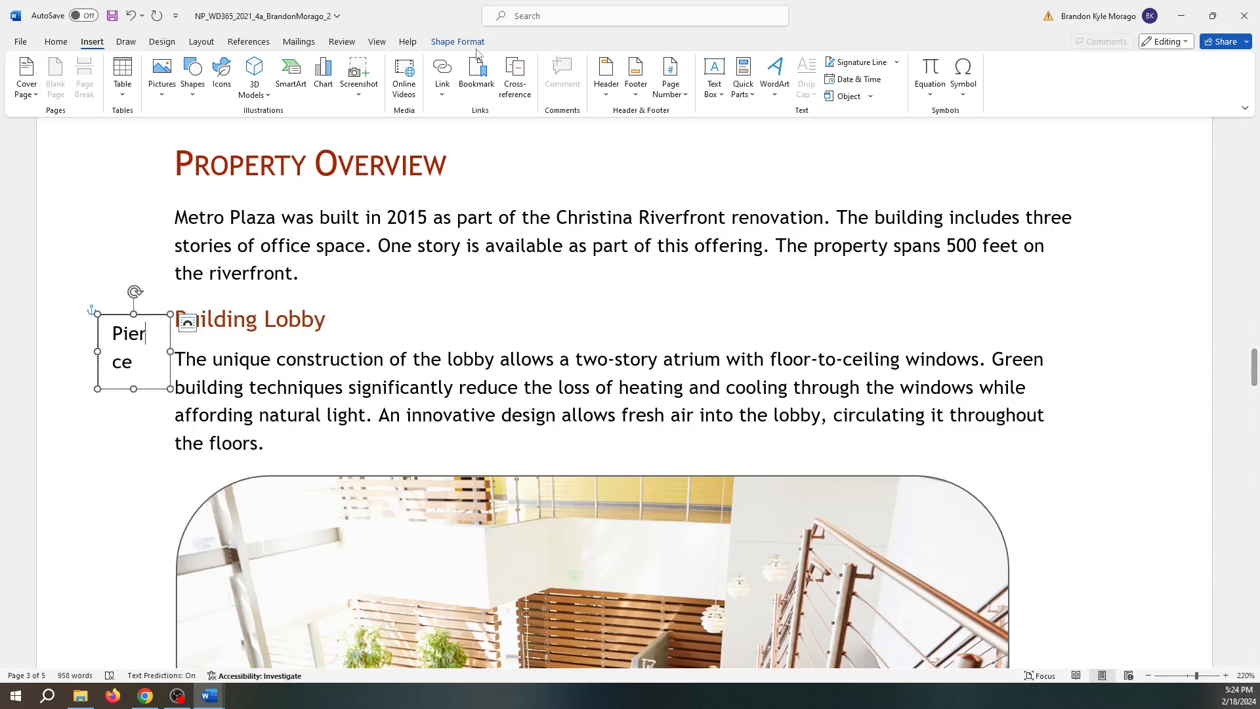
left_click(460, 43)
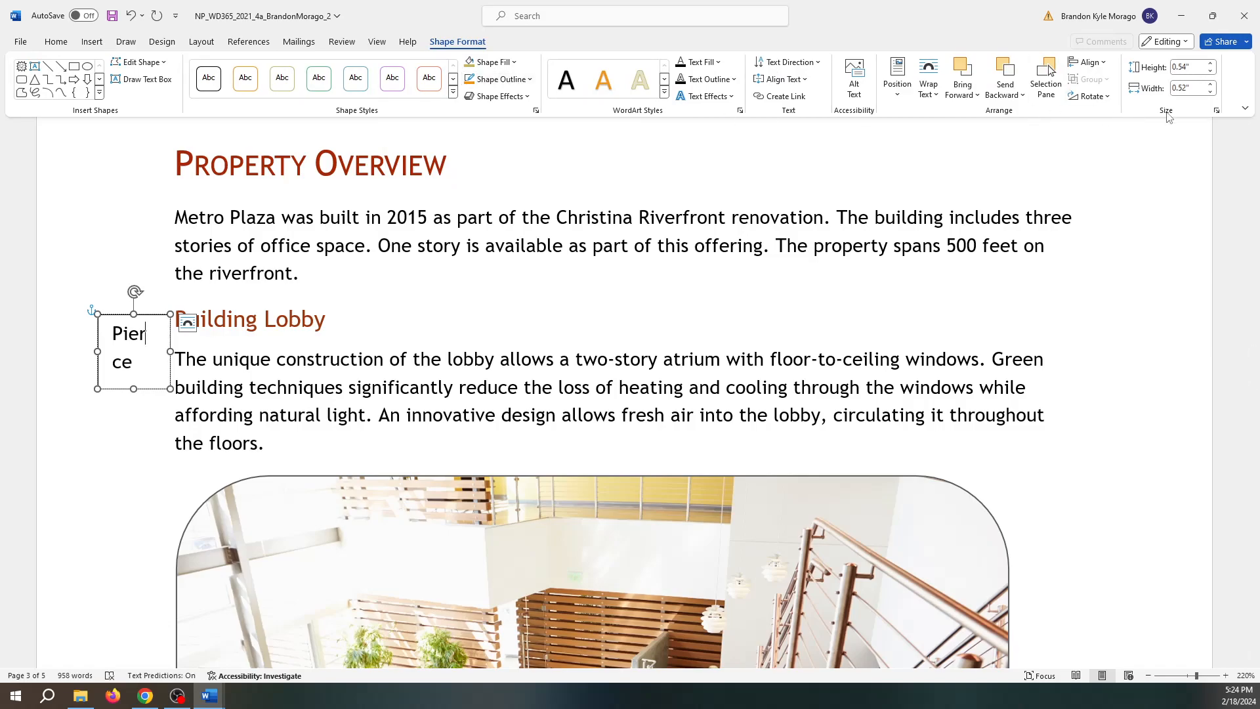
left_click(1212, 65)
left_click(1212, 65)
left_click(1211, 65)
left_click(1212, 65)
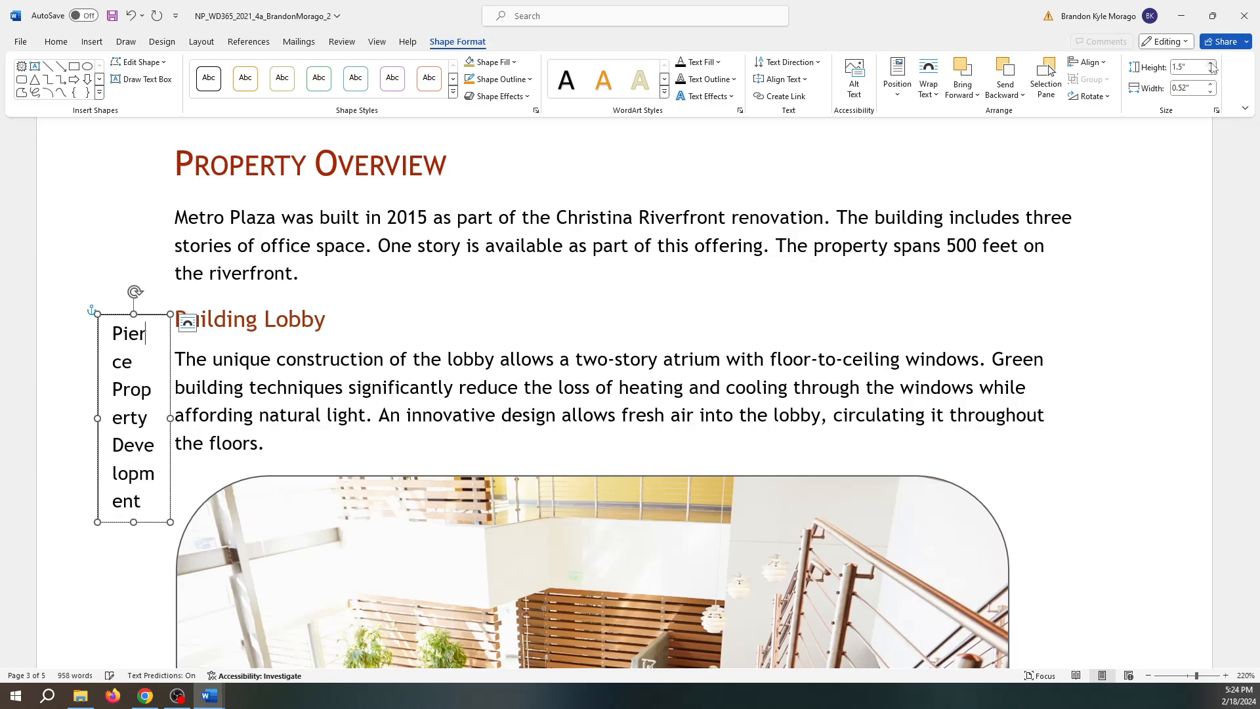
left_click(1212, 64)
left_click(1212, 64)
left_click(1212, 64)
left_click(1212, 64)
left_click(1212, 65)
left_click(1212, 65)
left_click(1212, 64)
left_click(1211, 64)
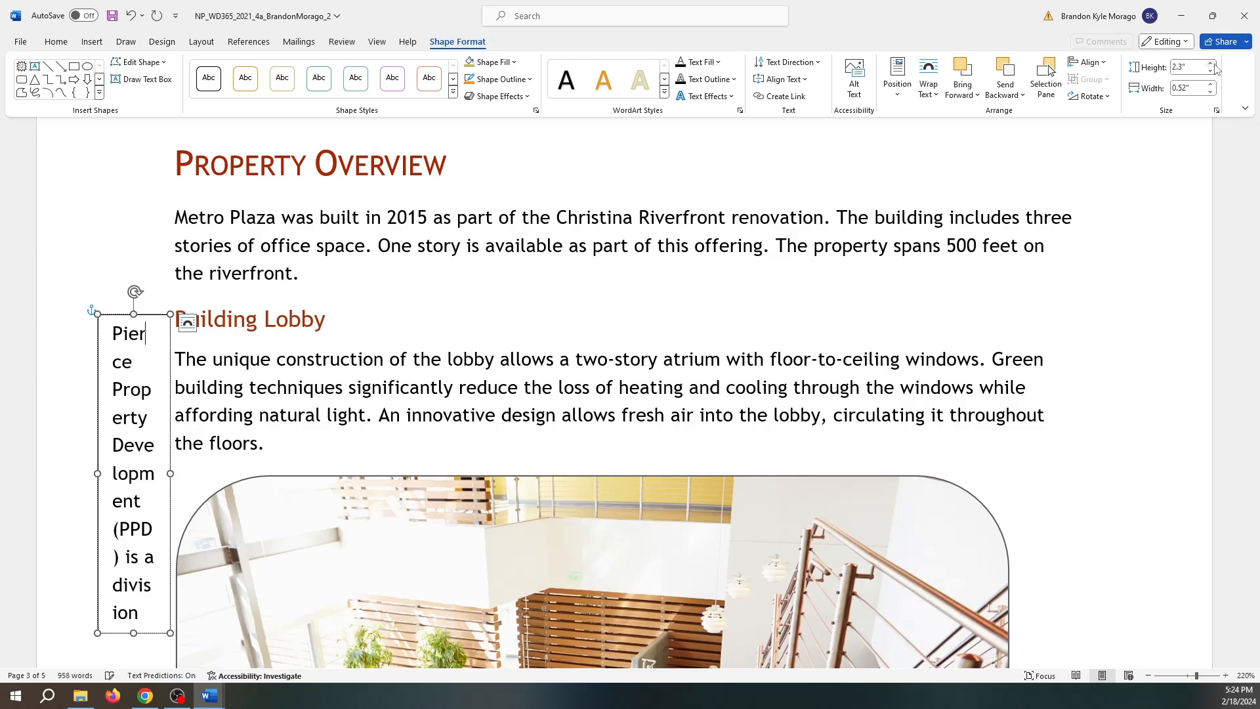
left_click(1212, 65)
left_click(1212, 64)
left_click(1212, 64)
left_click(1212, 64)
left_click(1212, 64)
left_click(1212, 65)
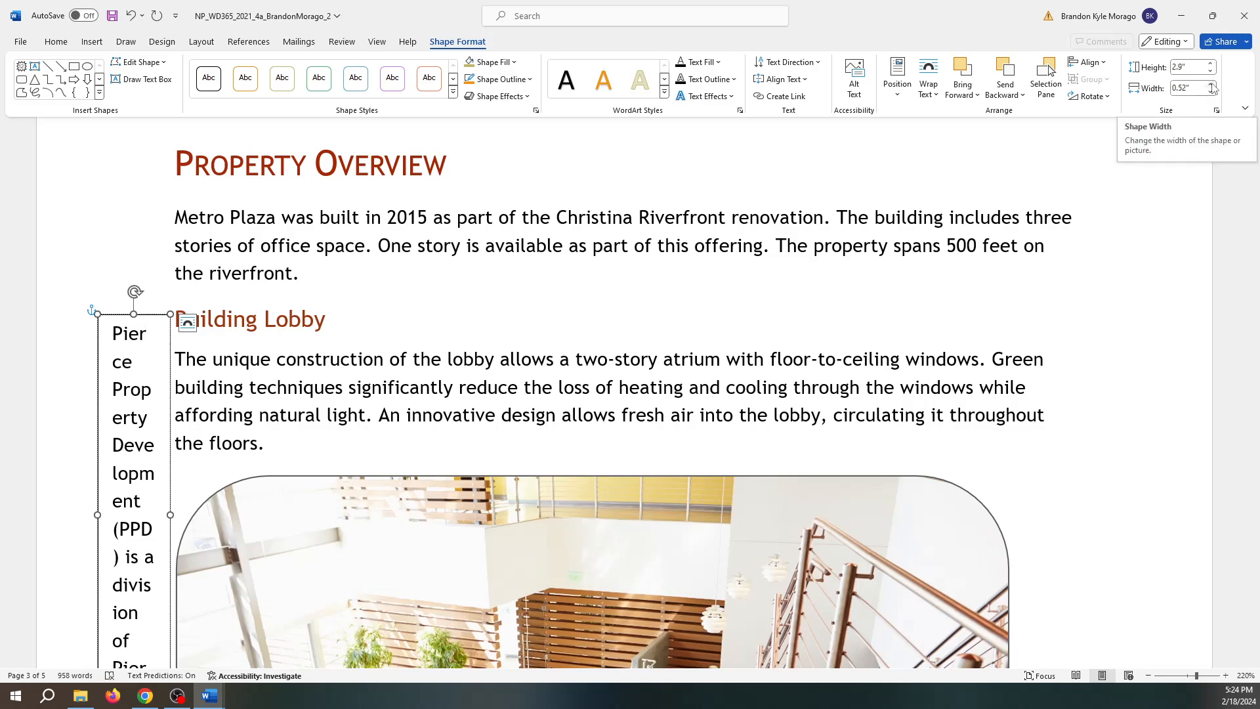
Set the width of the text box to 2.7".
left_click(1212, 85)
left_click(1211, 85)
left_click(1212, 85)
left_click(1212, 85)
left_click(1212, 84)
left_click(1212, 85)
left_click(1212, 85)
left_click(1212, 85)
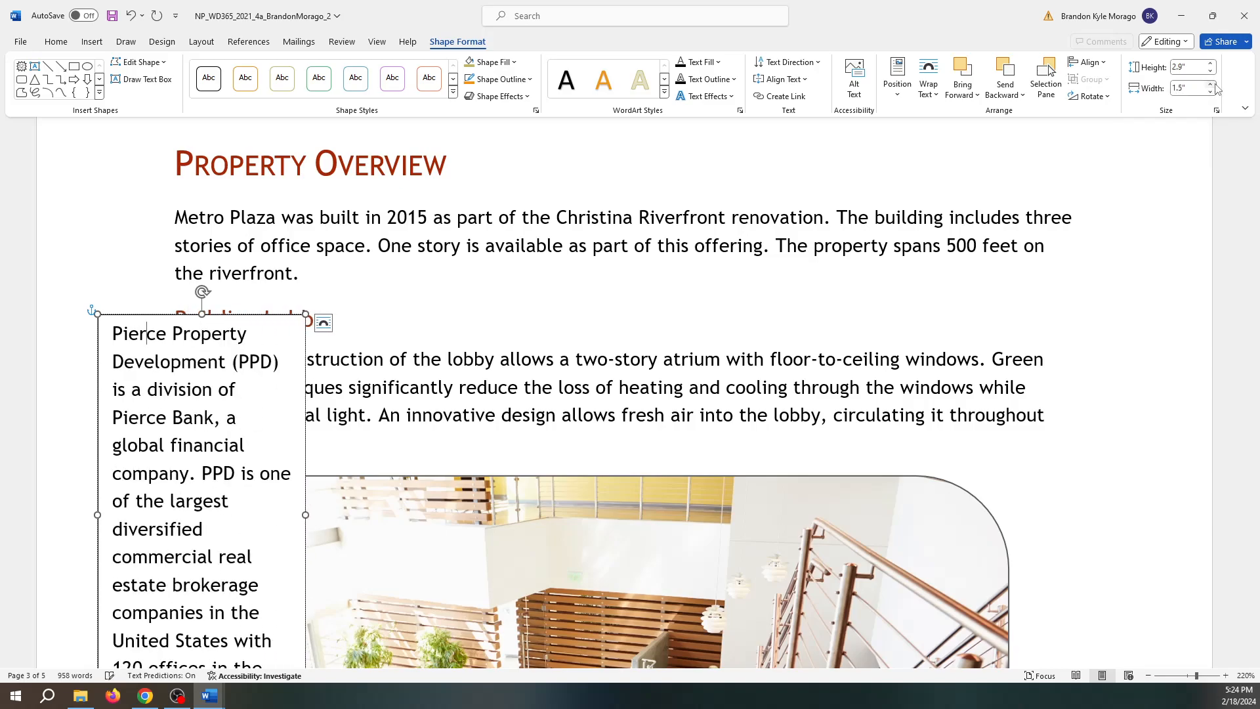
left_click(1212, 84)
left_click(1212, 85)
left_click(1212, 85)
left_click(1212, 84)
left_click(1212, 84)
left_click(1212, 85)
left_click(1212, 84)
left_click(1212, 84)
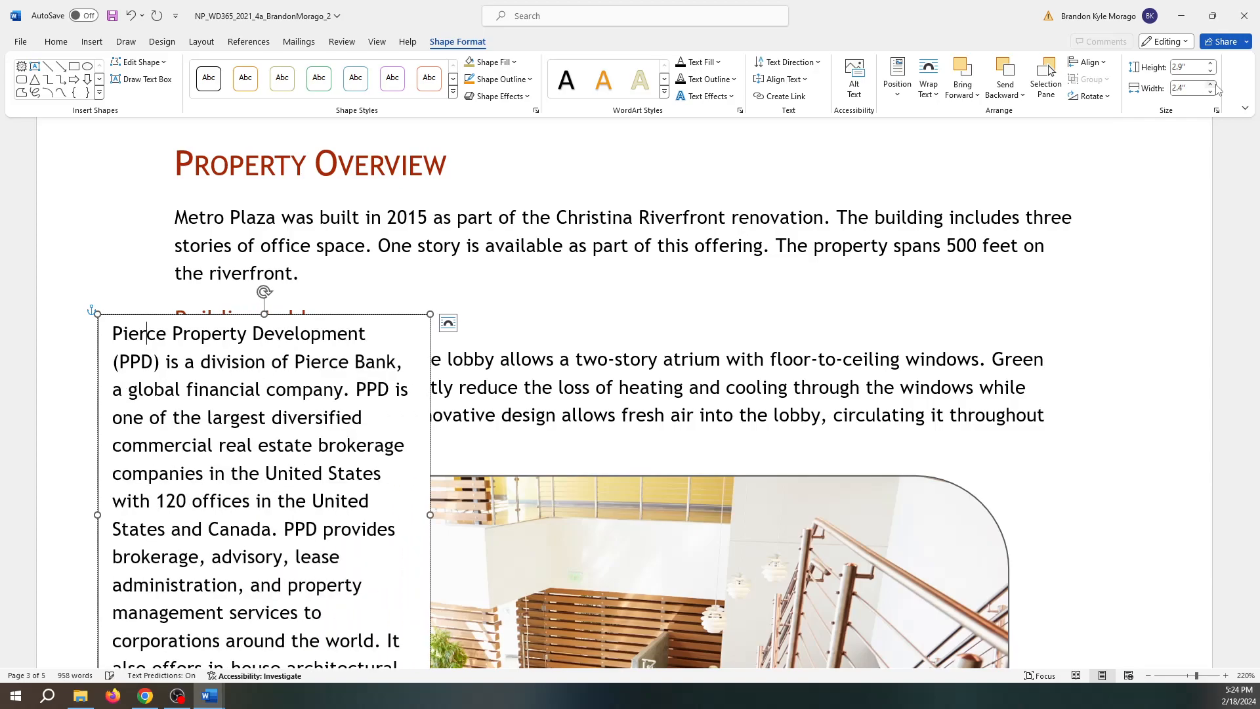
left_click(1212, 85)
left_click(1212, 84)
left_click(1212, 85)
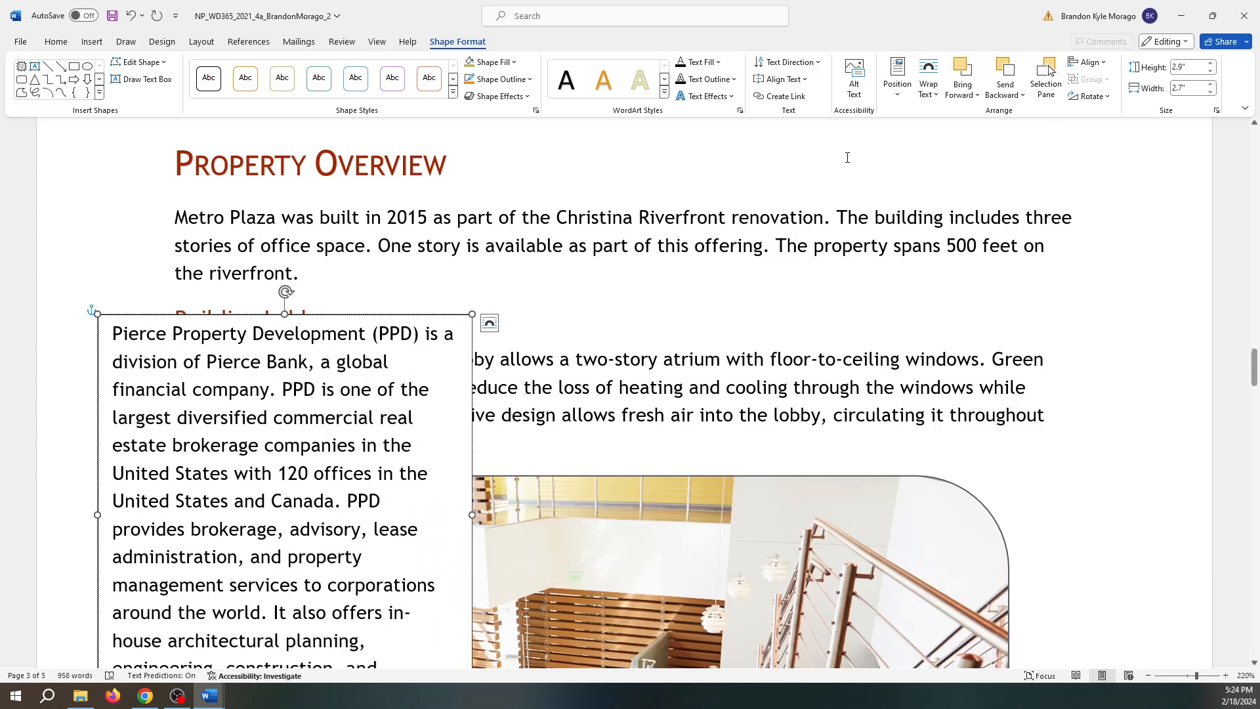
Choose the Square wrapping style for the enlarged text box in its advanced layout settings.
left_click(490, 324)
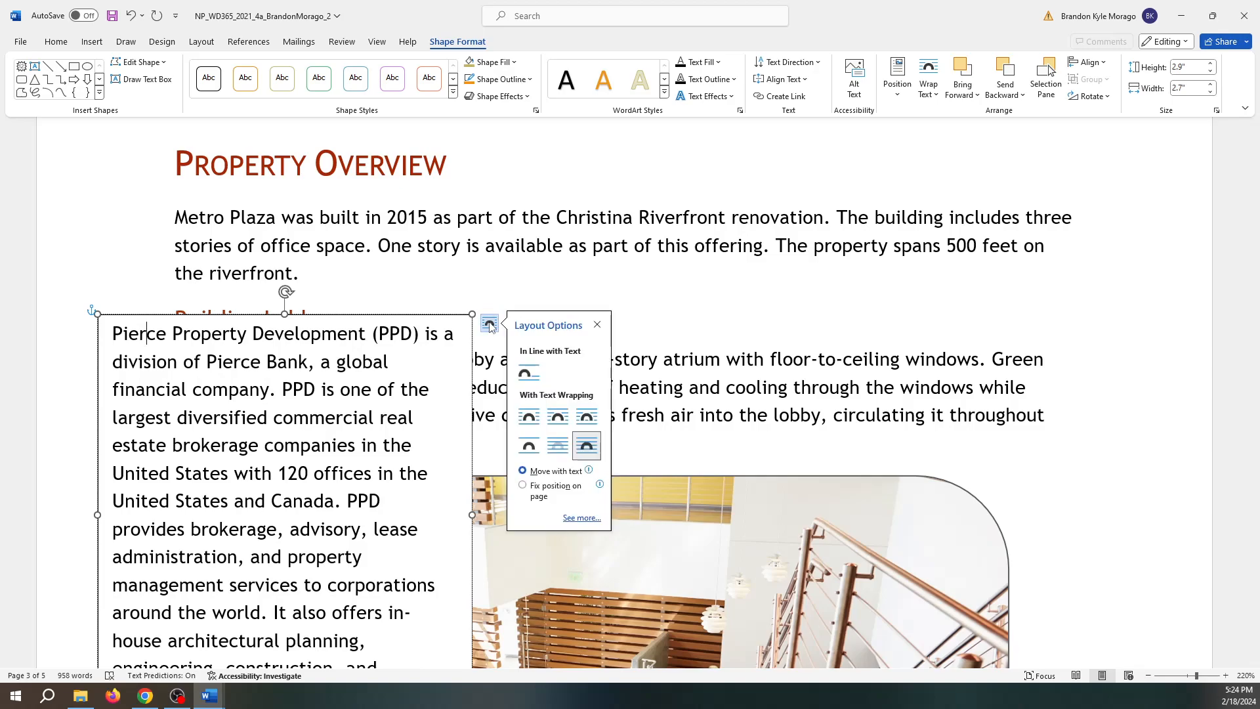
left_click(582, 519)
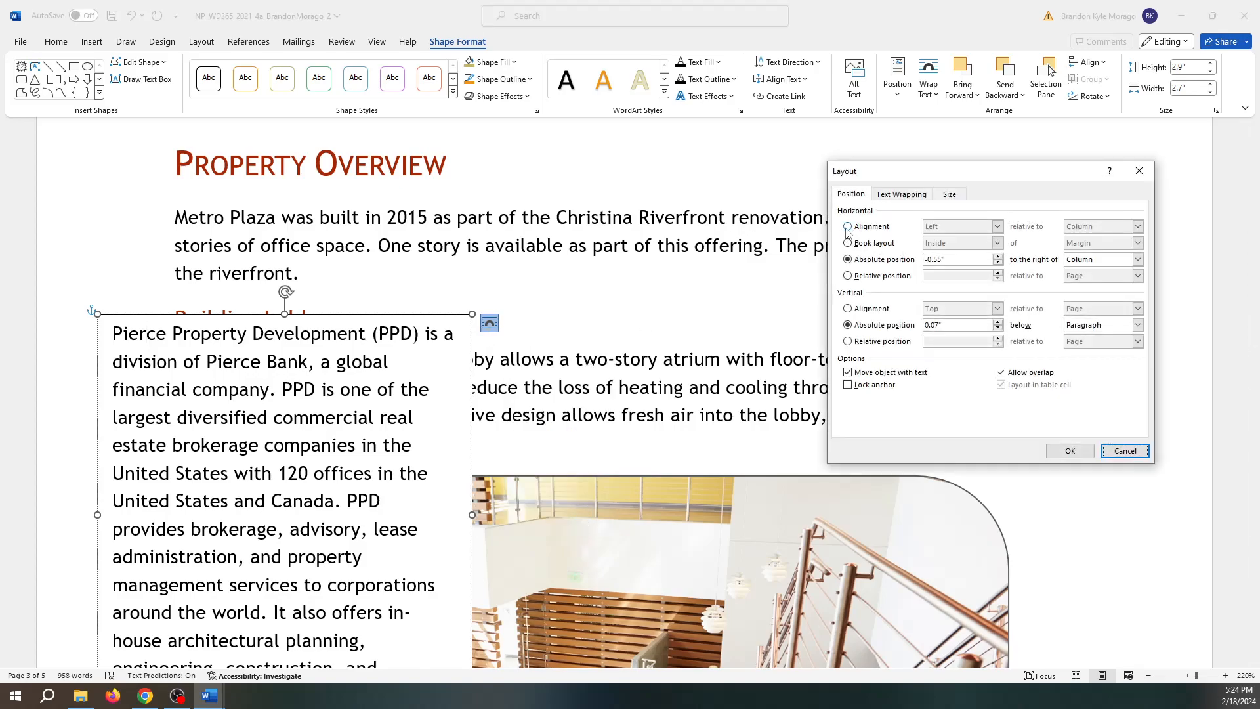
left_click(898, 195)
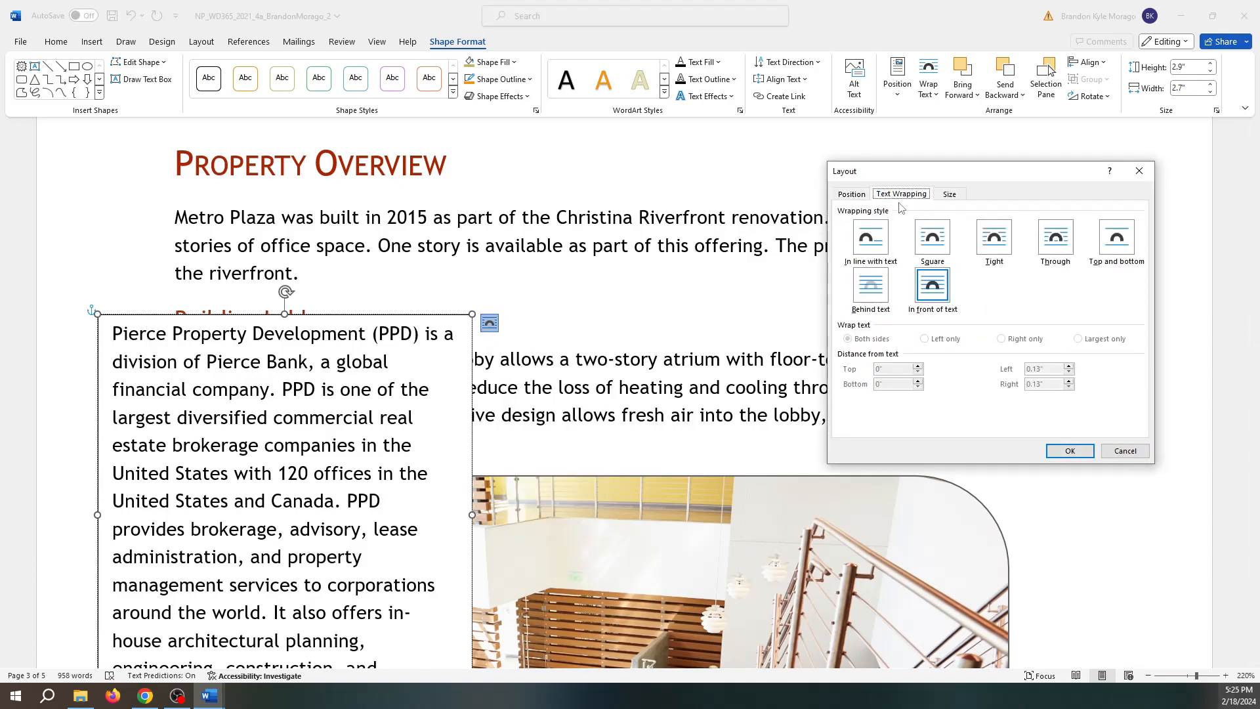
left_click(931, 241)
Align the enlarged text box horizontally Right relative to the column and vertically Top relative to the page, apply the layout, and review its placement.
left_click(848, 195)
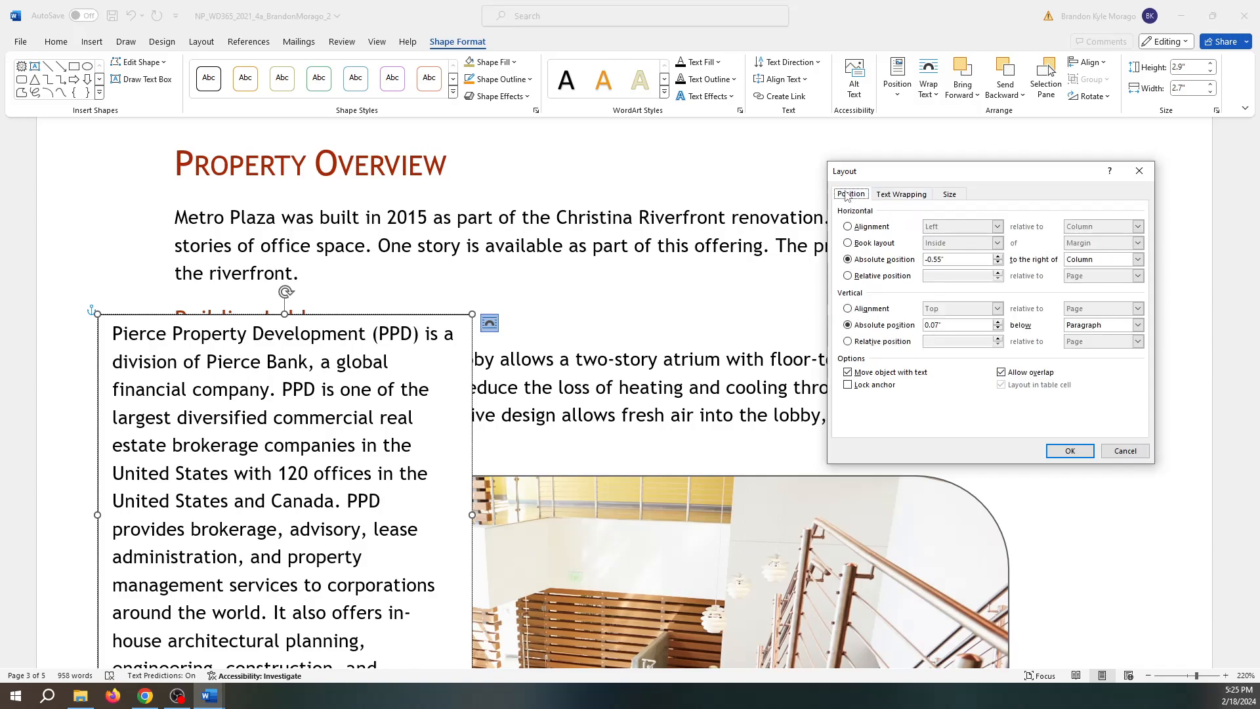
left_click(848, 226)
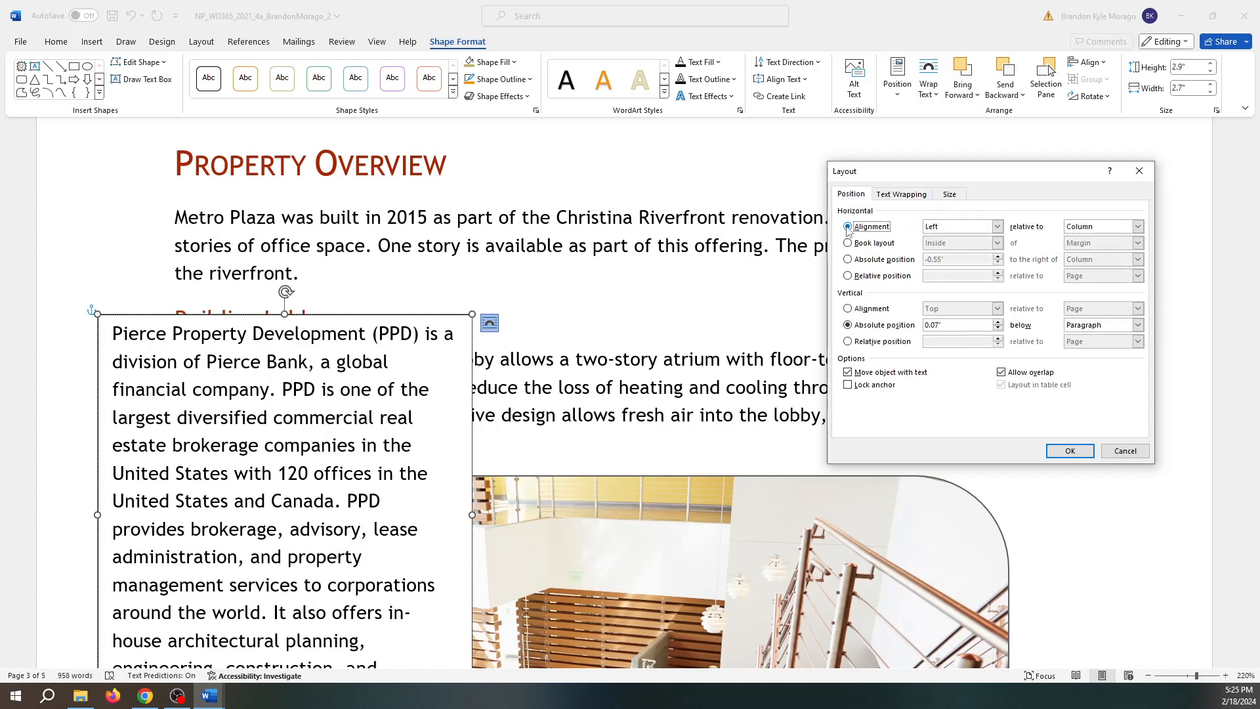
left_click(998, 227)
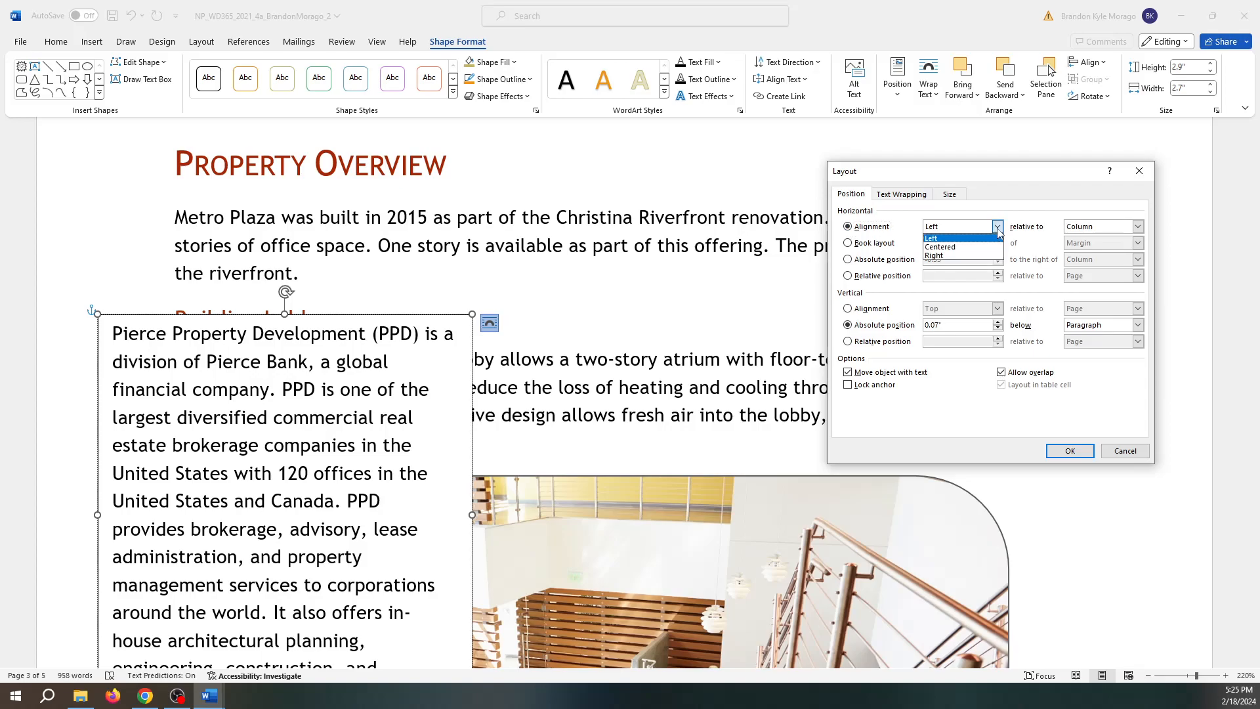
left_click(973, 256)
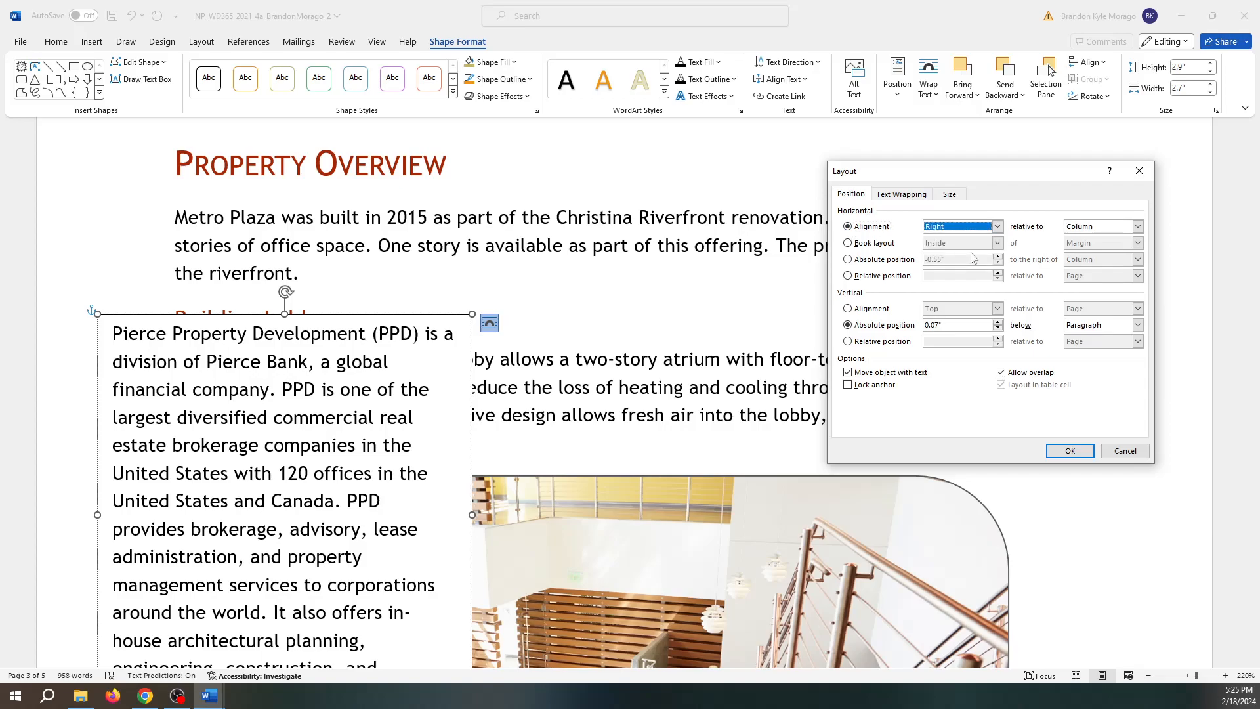
left_click(848, 309)
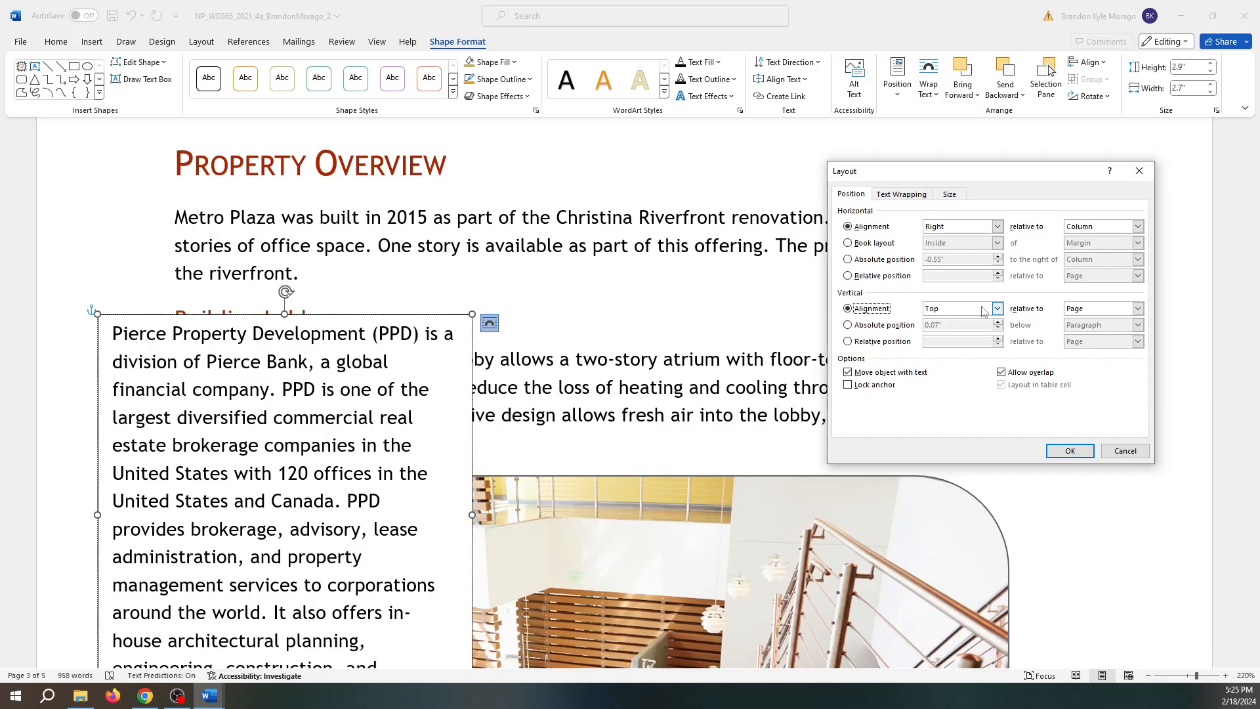
left_click(1075, 452)
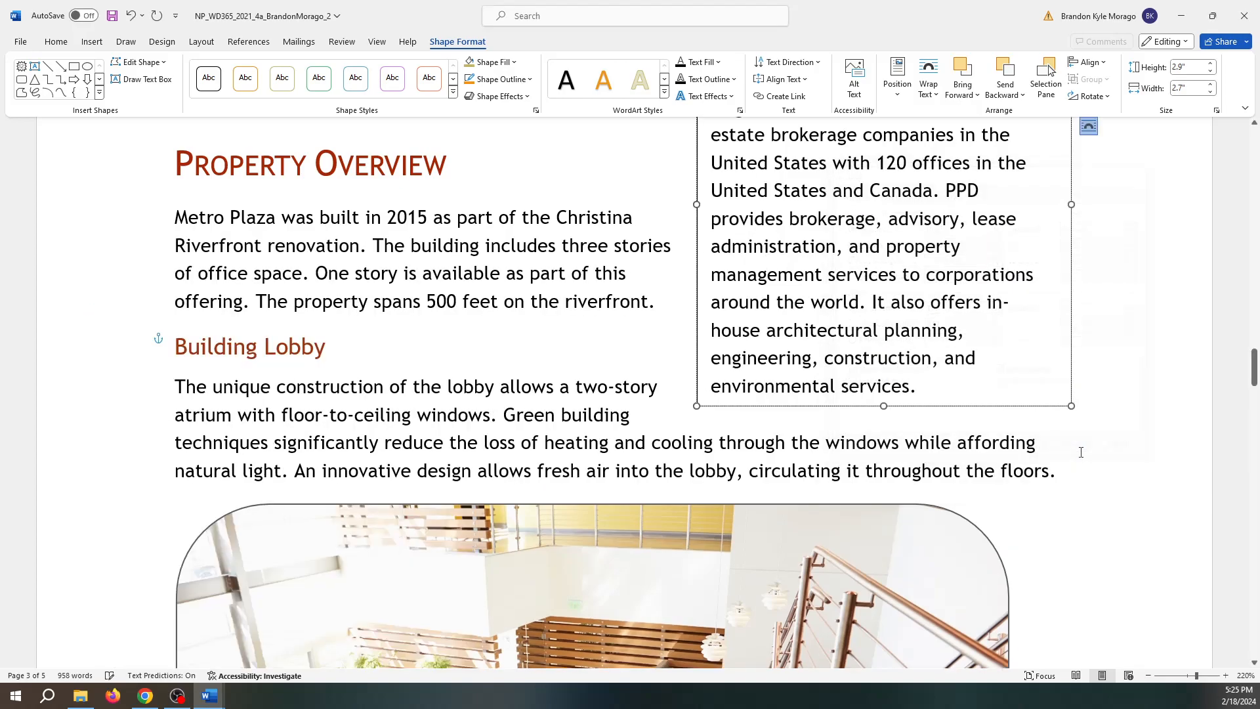
left_click(1086, 375)
scroll(1140, 380, "up", 3)
scroll(1143, 383, "down", 1)
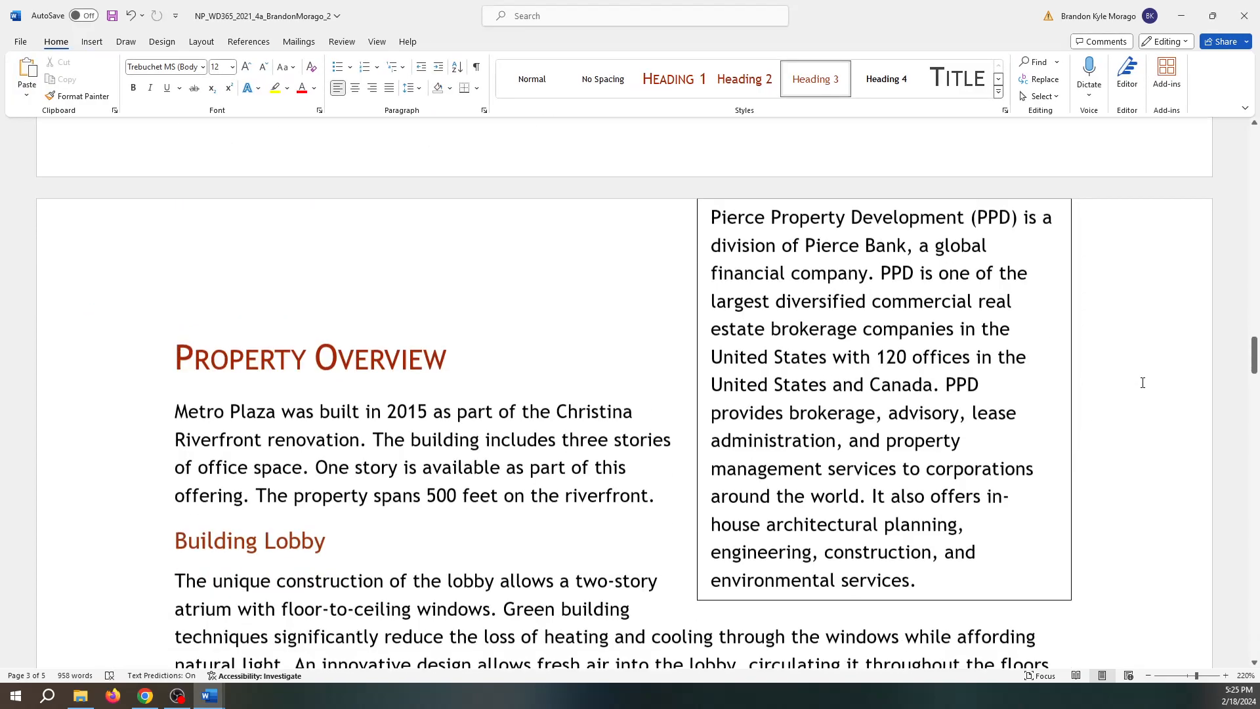
scroll(1126, 363, "down", 2)
scroll(1119, 361, "up", 3)
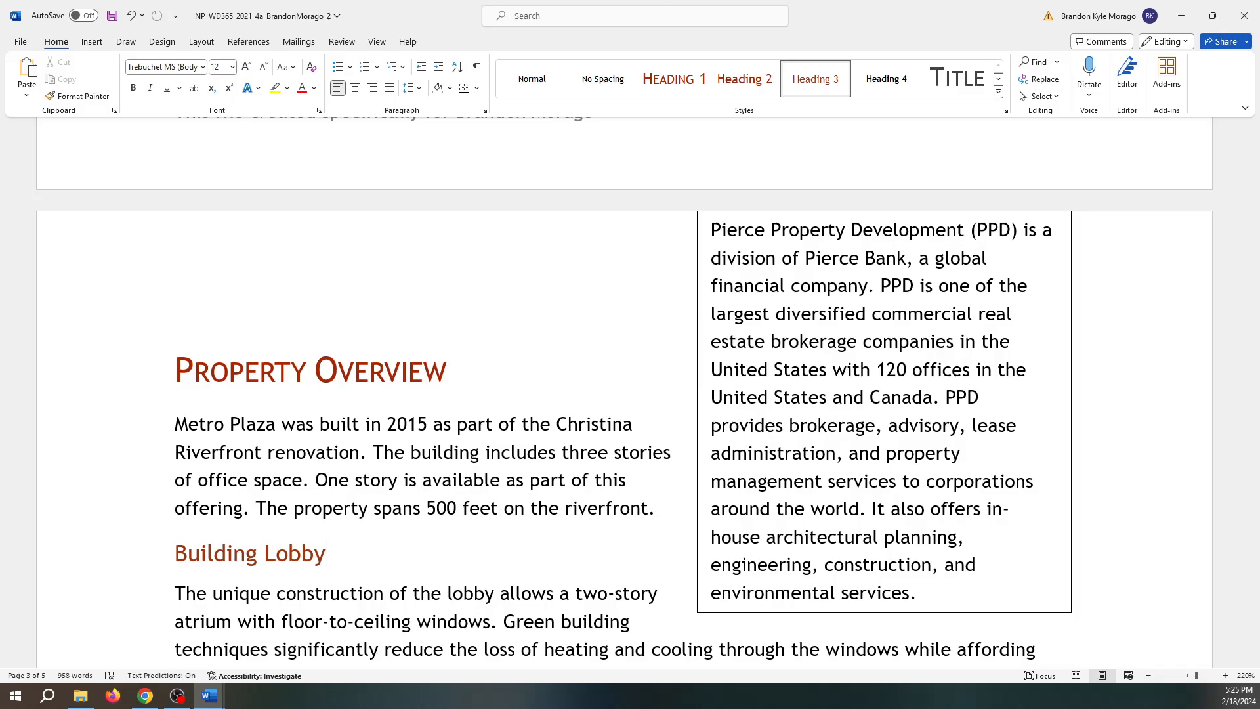
Apply the light tan gradient theme style, fourth row and third column, to the Pierce Property Development text box.
left_click(1037, 297)
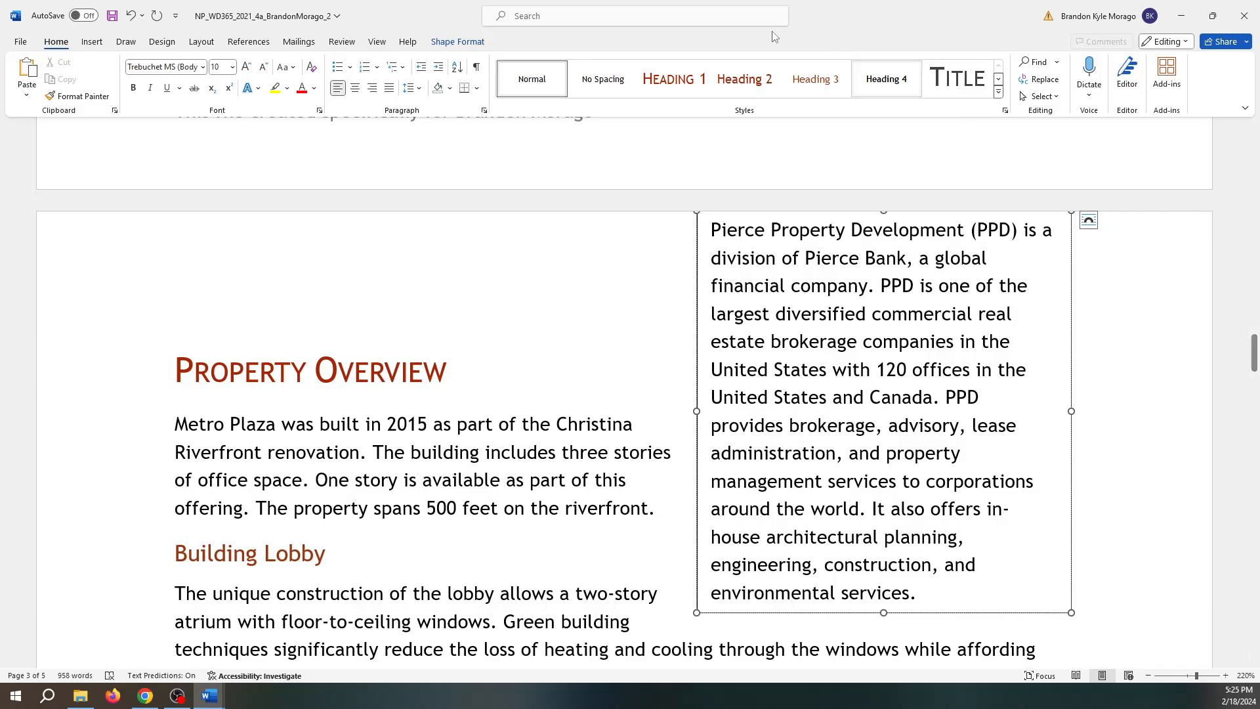
left_click(453, 44)
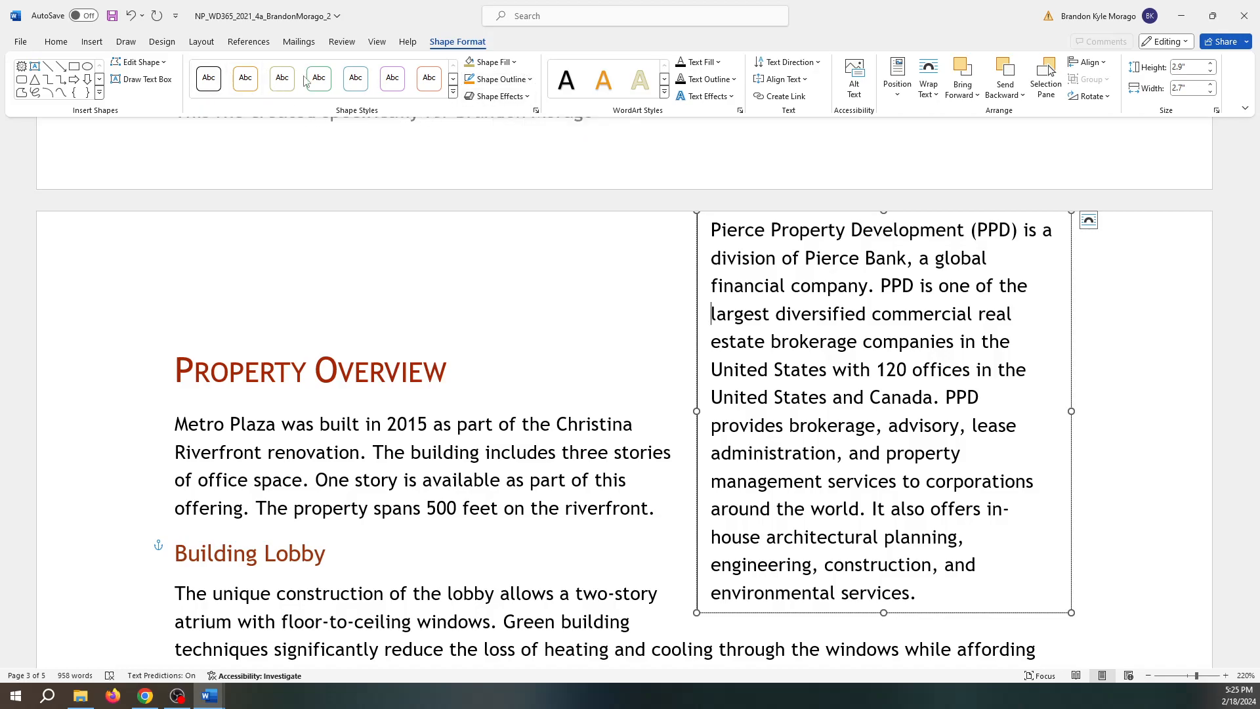
left_click(453, 93)
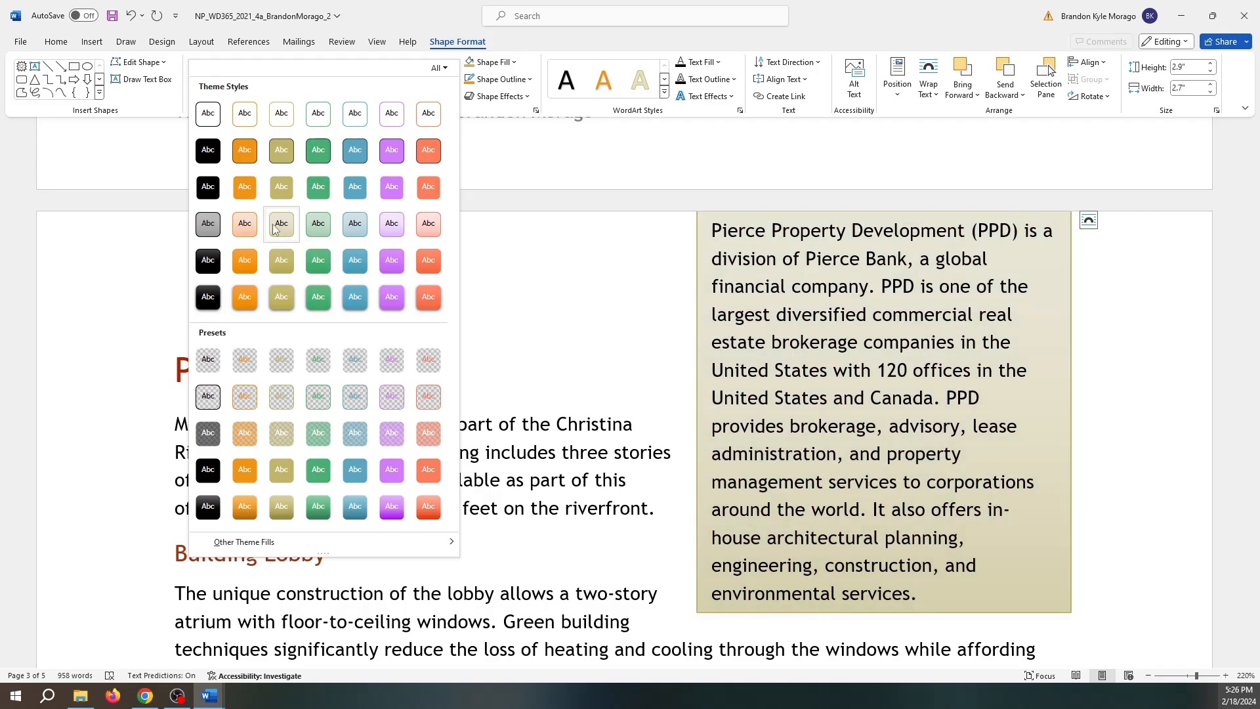
left_click(281, 223)
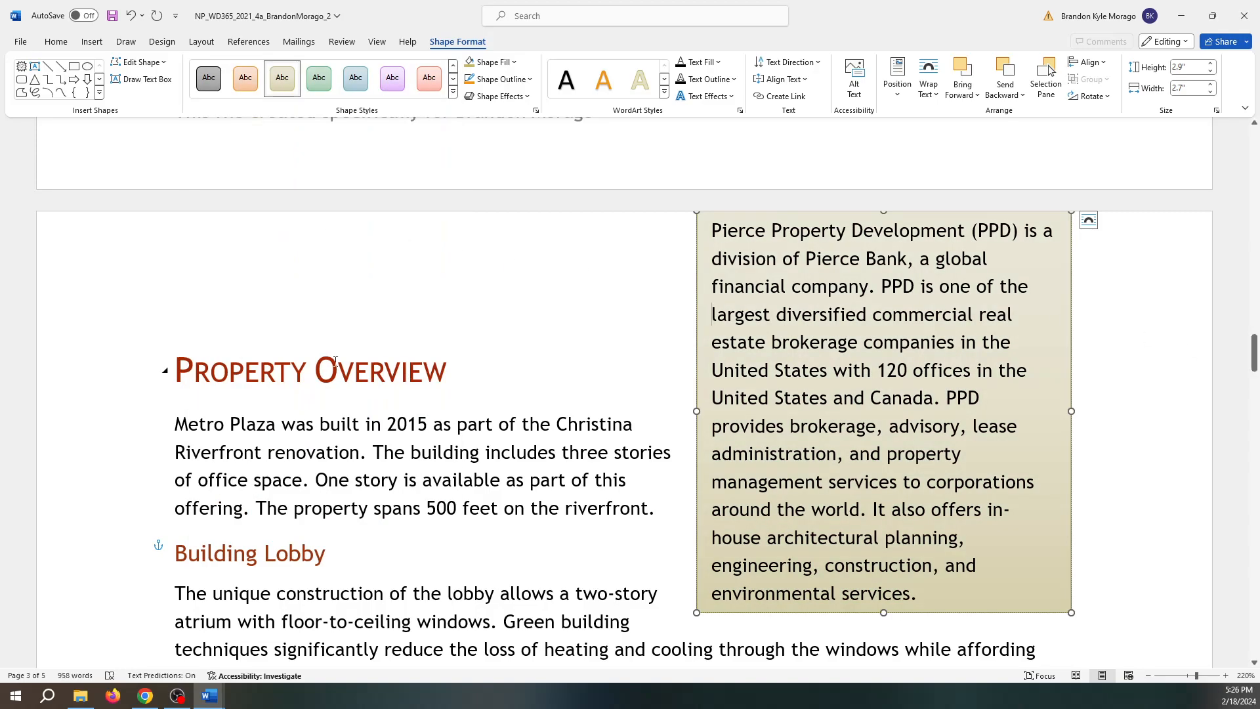
Examine the lobby, conference room and Office Space pictures to compare their shapes and borders.
scroll(369, 446, "down", 5)
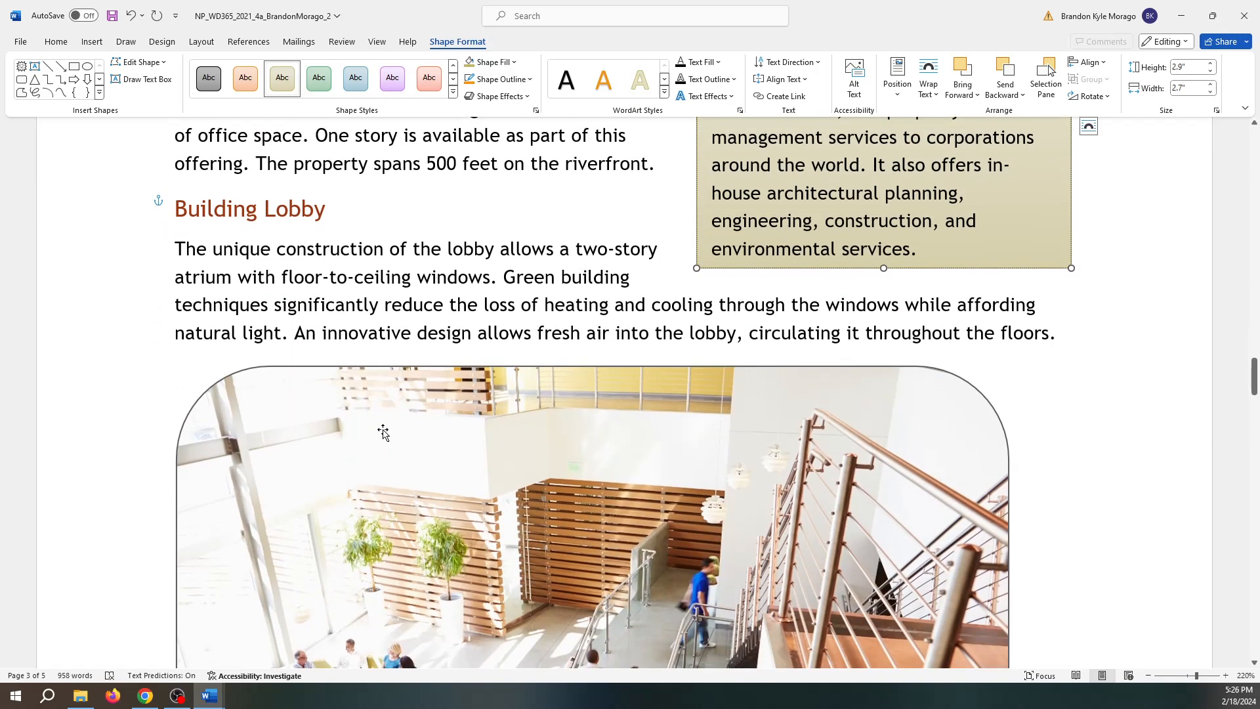
scroll(369, 446, "down", 9)
scroll(386, 423, "down", 8)
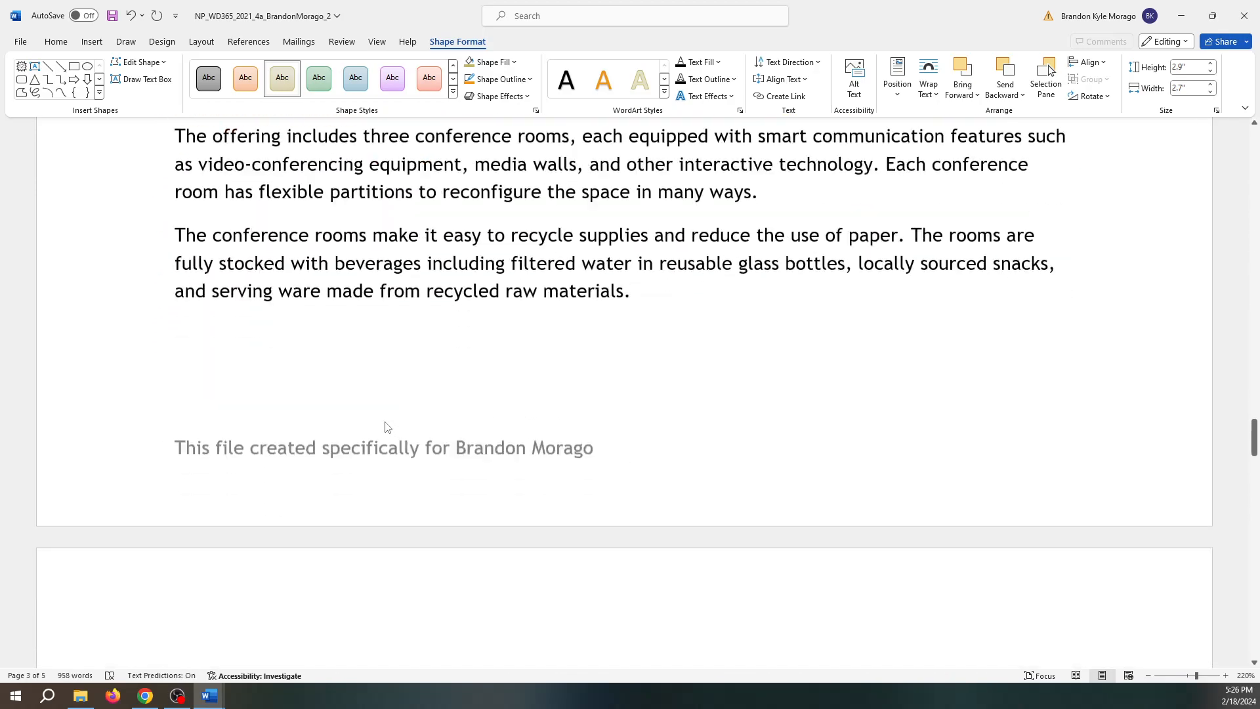
scroll(393, 432, "up", 2)
scroll(395, 434, "down", 1)
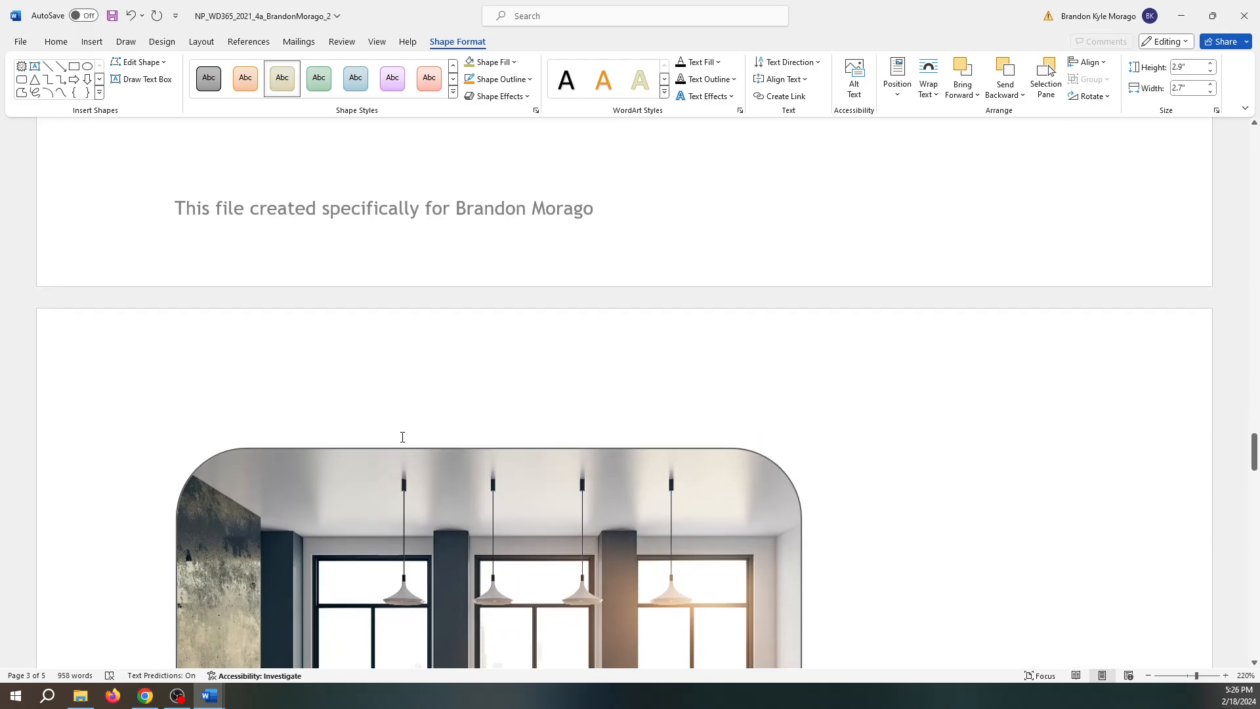
scroll(613, 459, "down", 4)
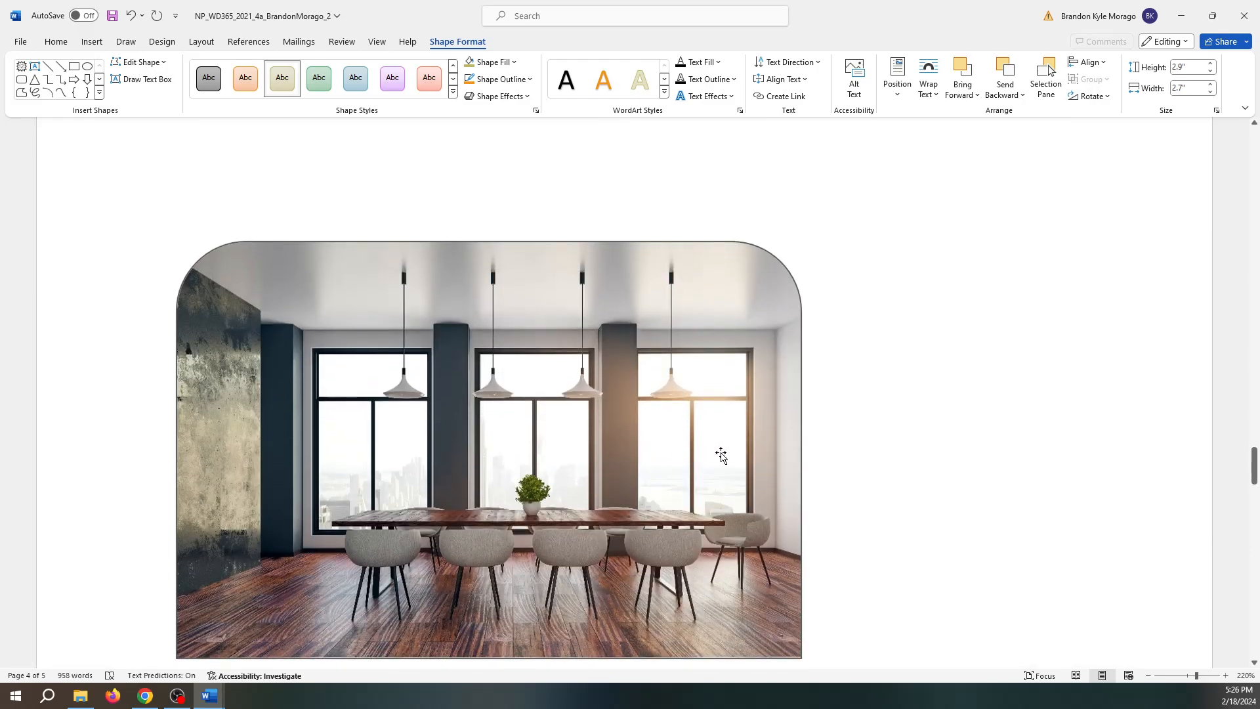
scroll(786, 471, "down", 2)
scroll(786, 471, "down", 4)
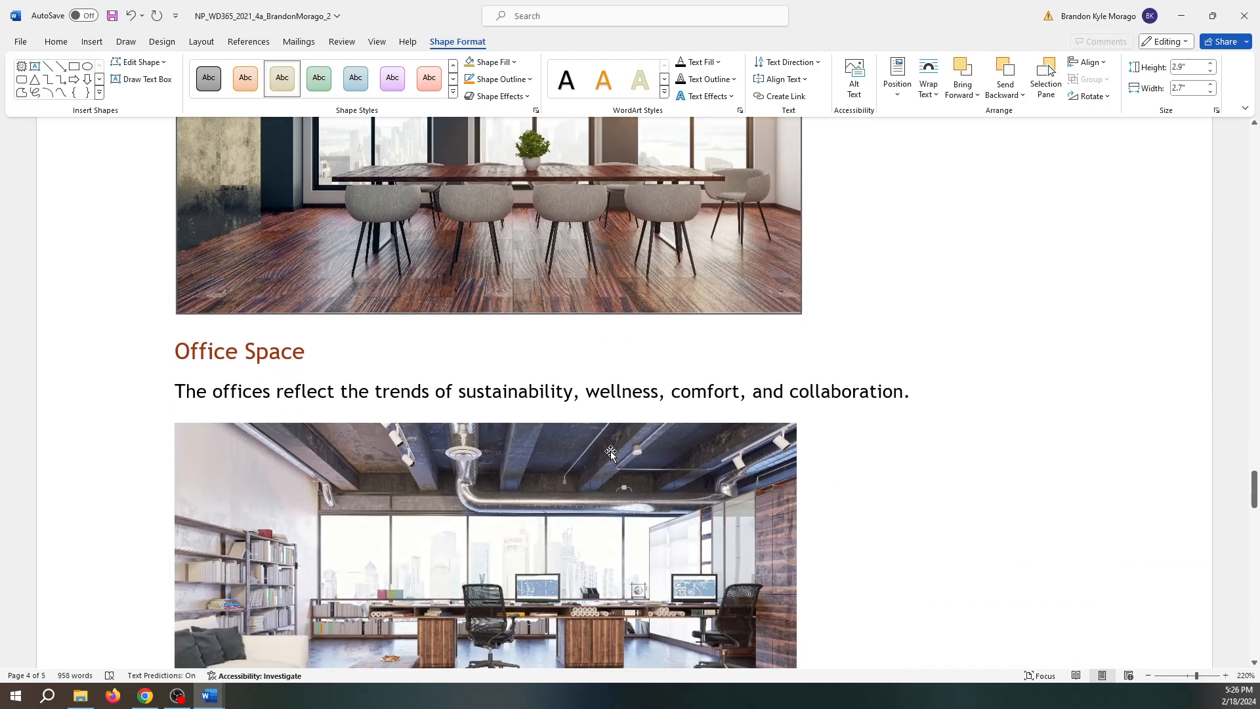
scroll(690, 478, "up", 12)
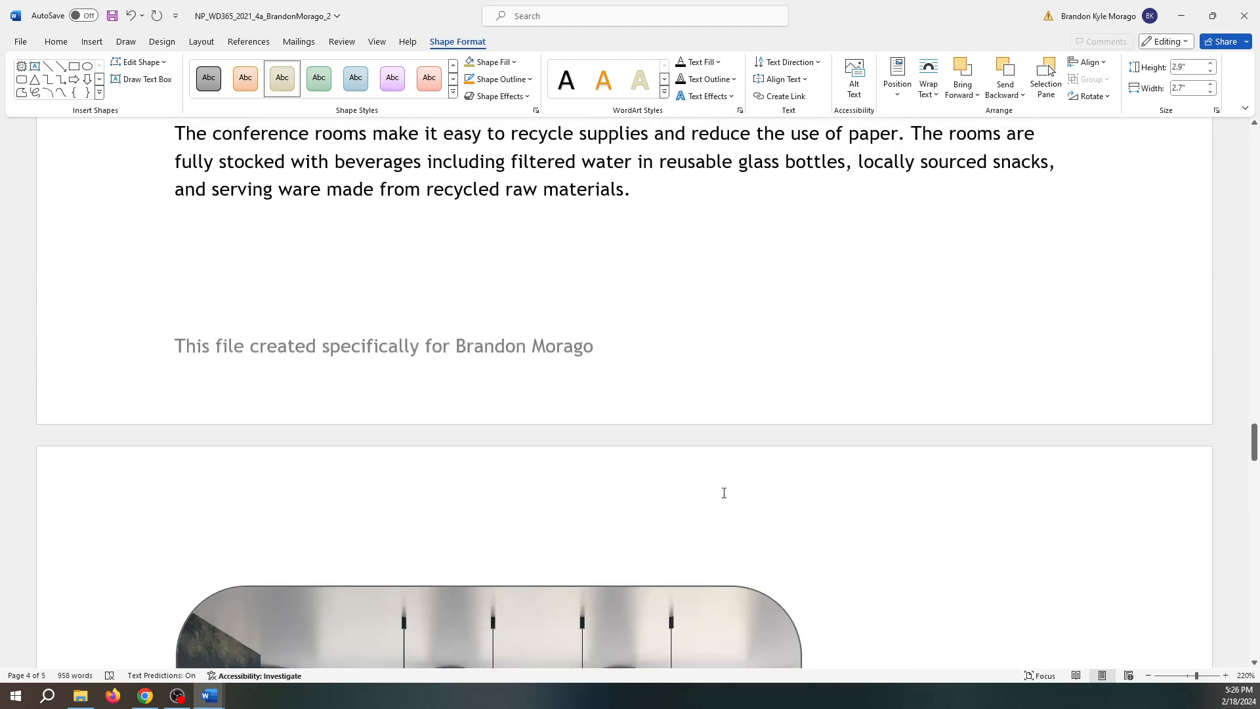
scroll(723, 492, "down", 10)
scroll(729, 495, "down", 10)
scroll(731, 495, "up", 15)
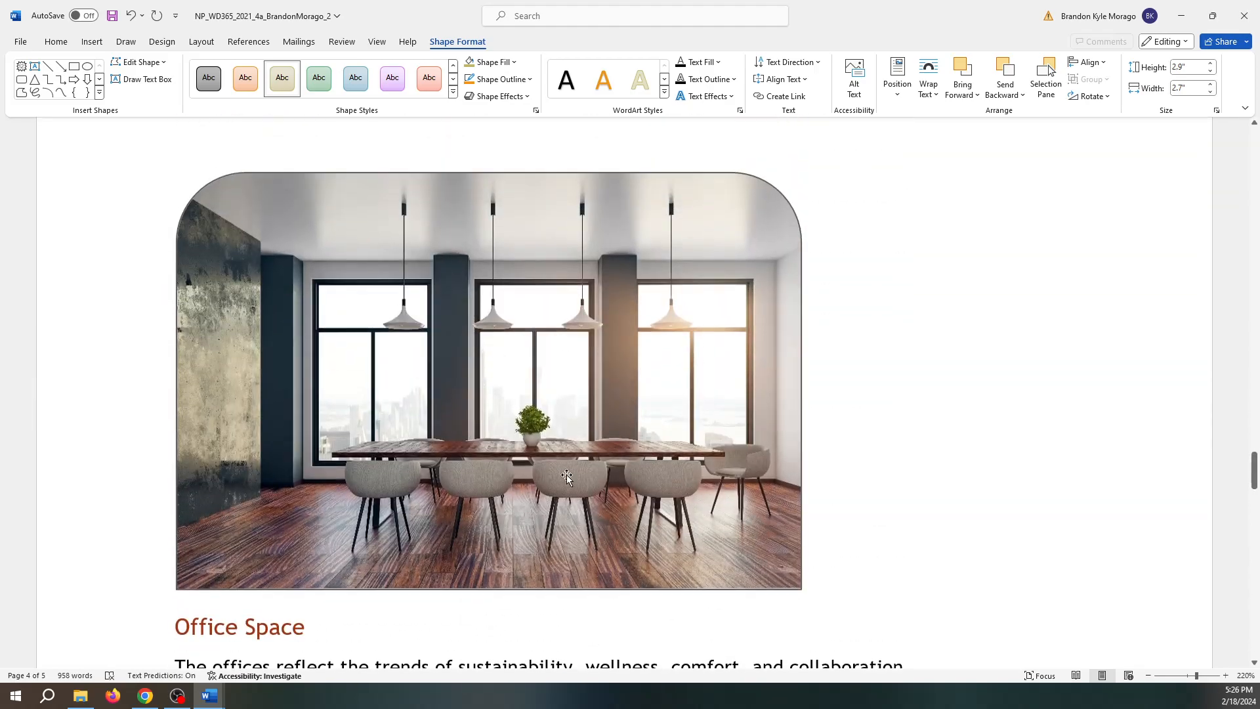
left_click(425, 405)
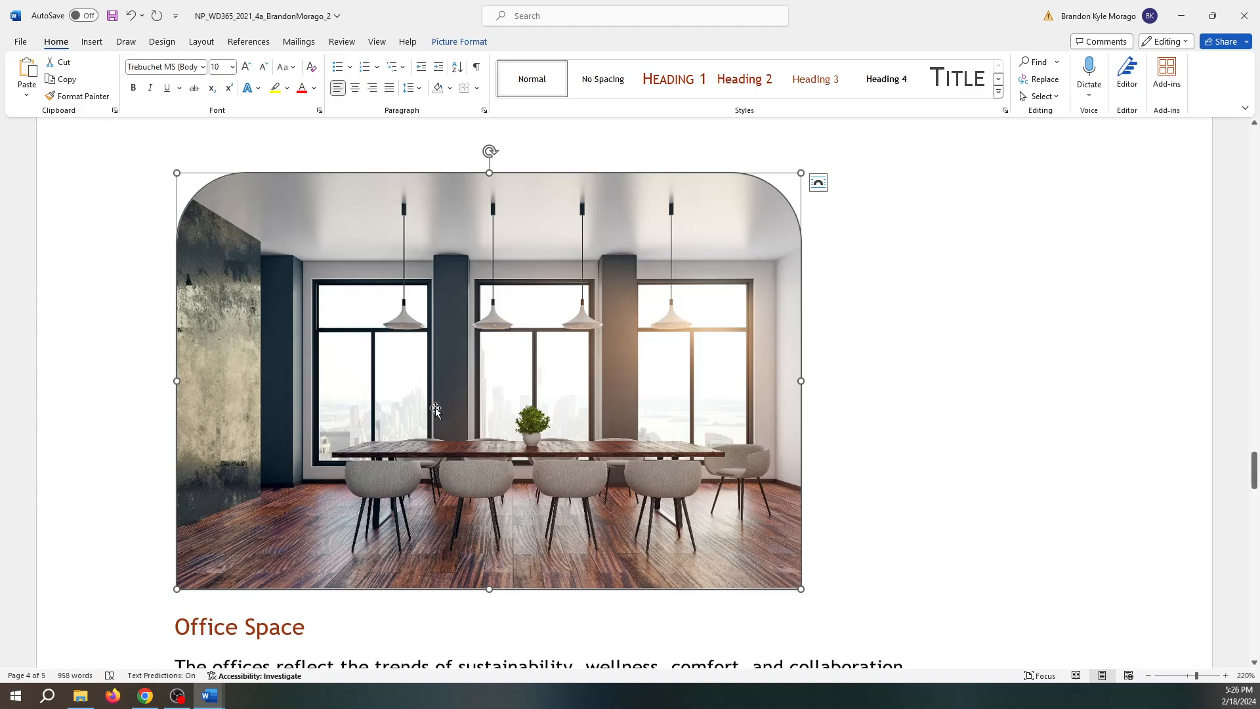
scroll(466, 414, "down", 5)
Crop the Office Space picture to the rectangle shape with rounded top corners.
left_click(510, 422)
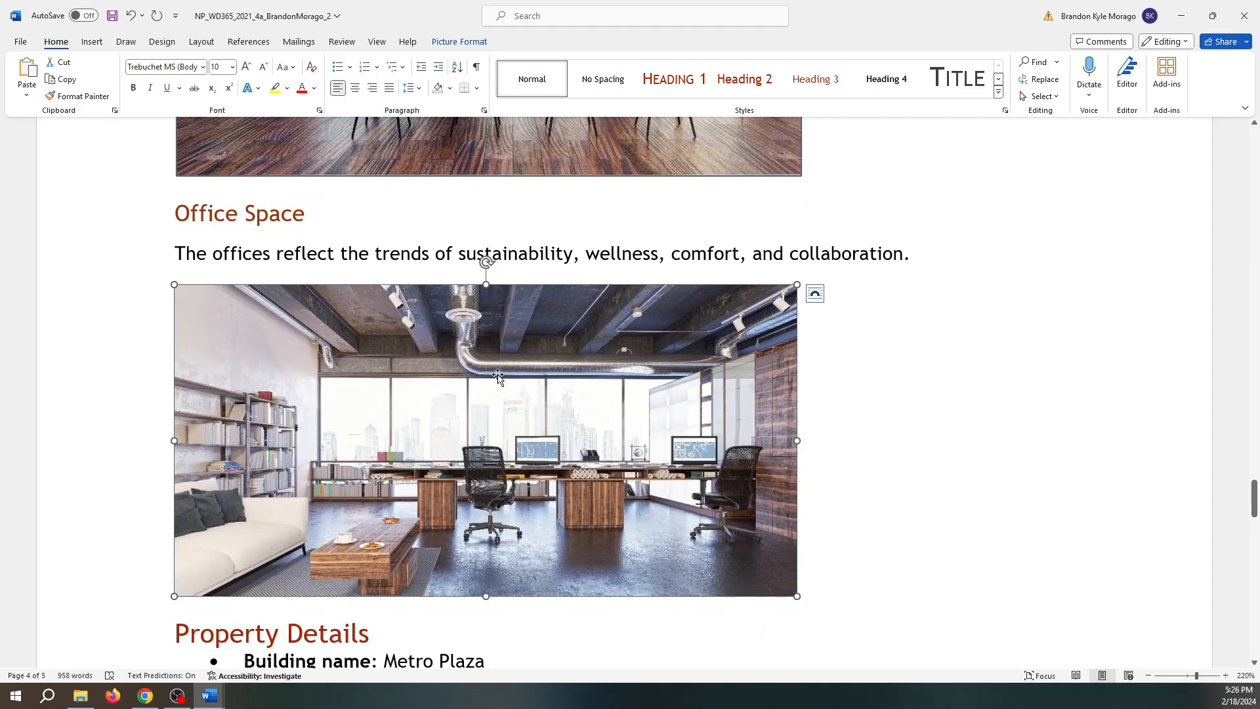
left_click(454, 37)
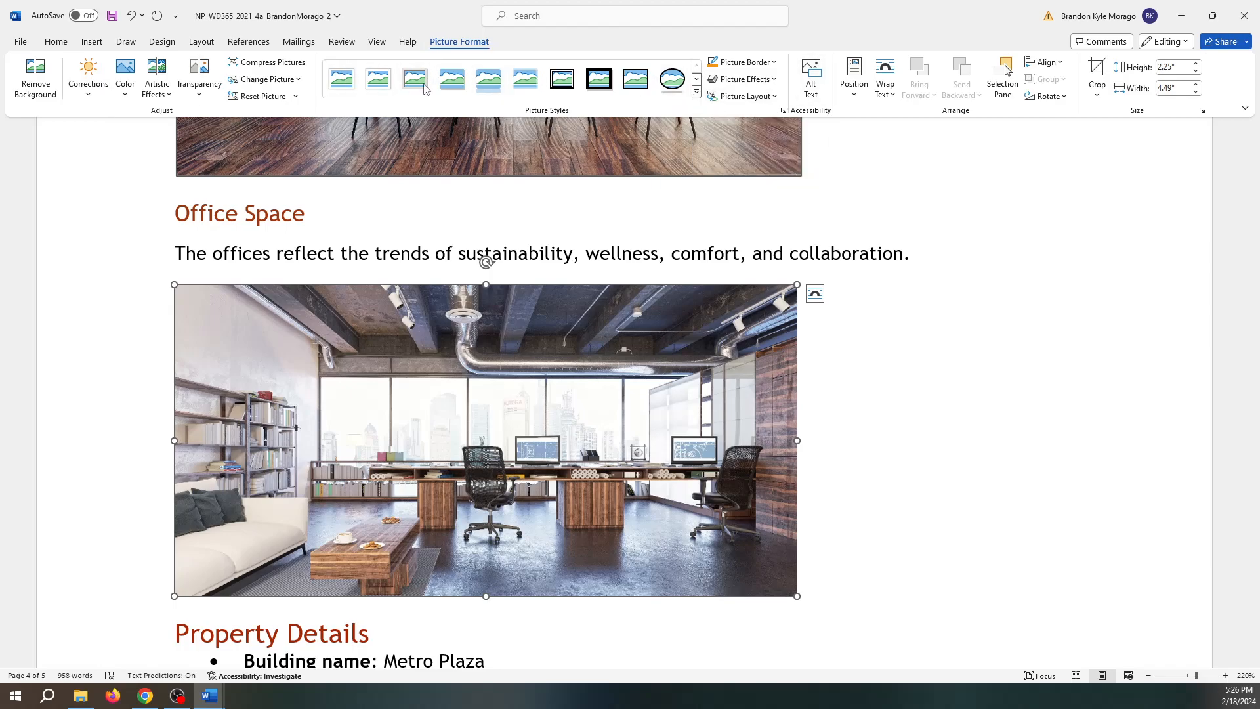
left_click(698, 95)
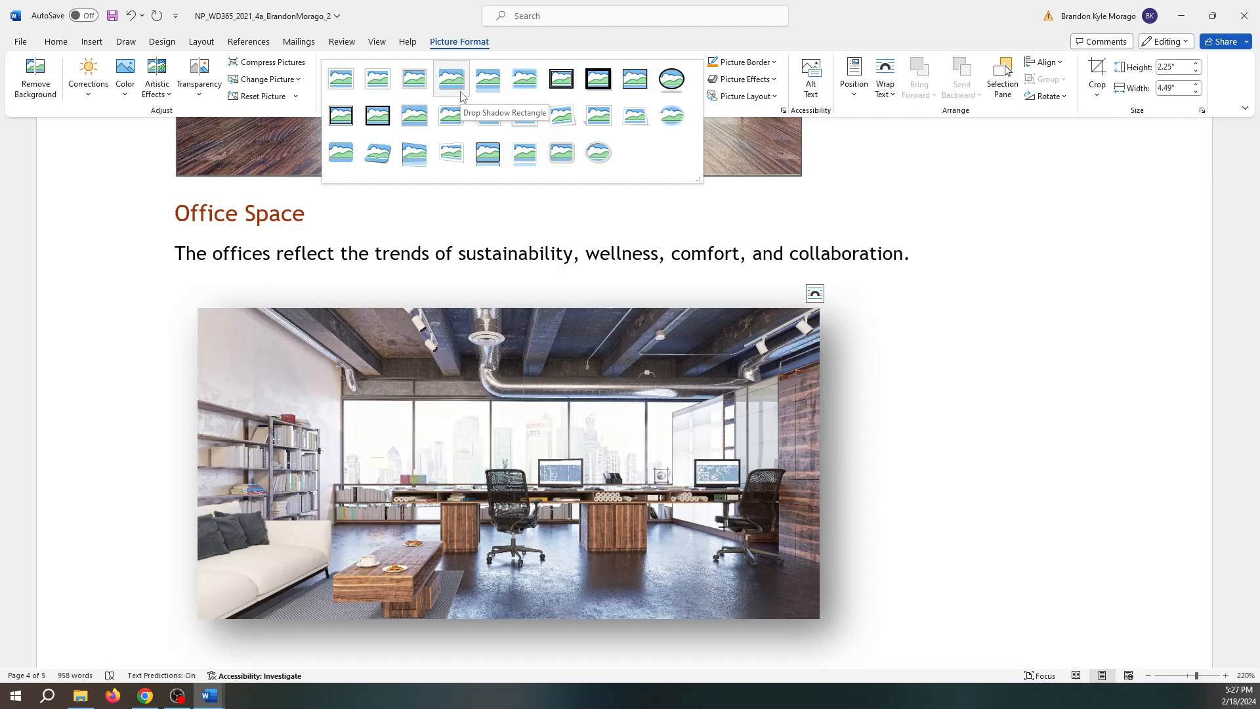
left_click(869, 33)
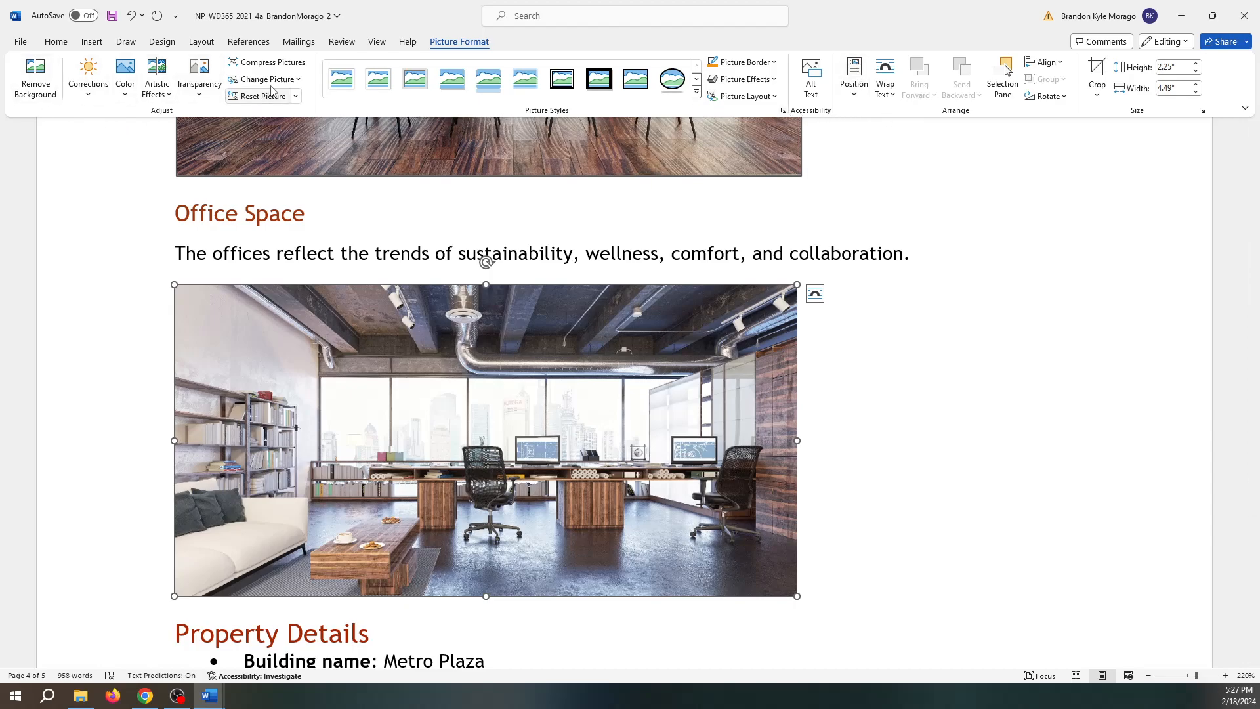
left_click(1099, 96)
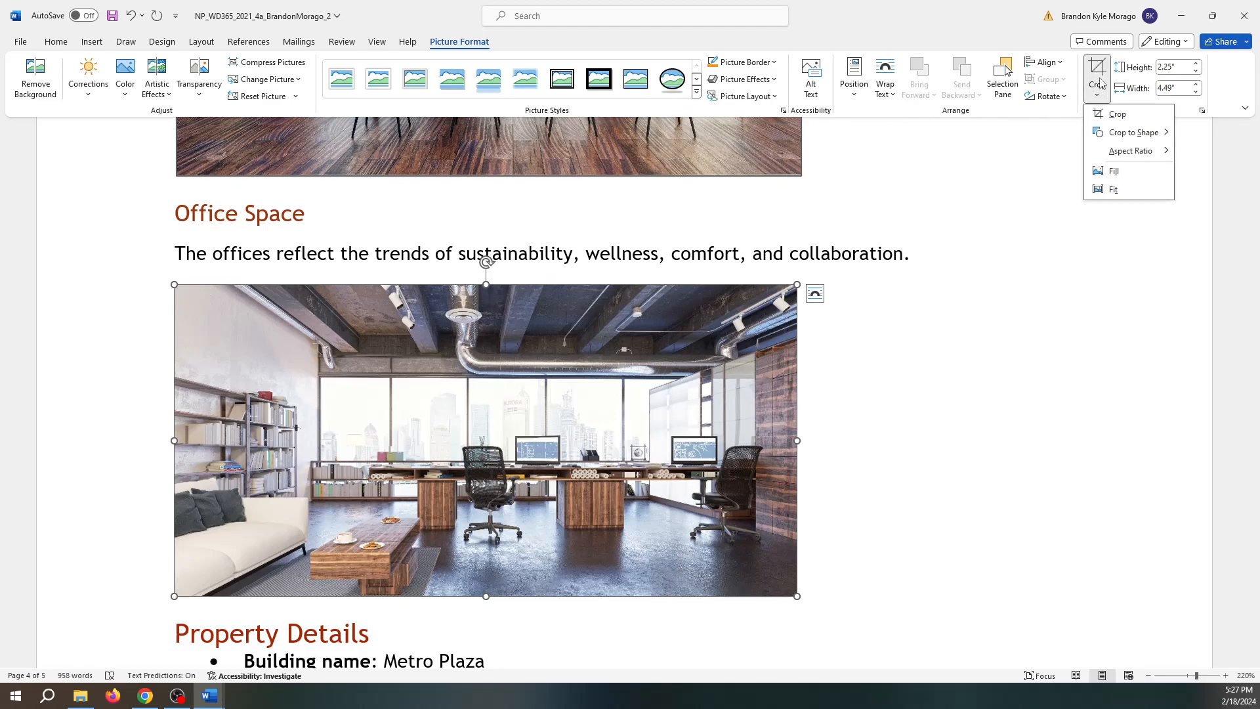
mouse_move(1125, 139)
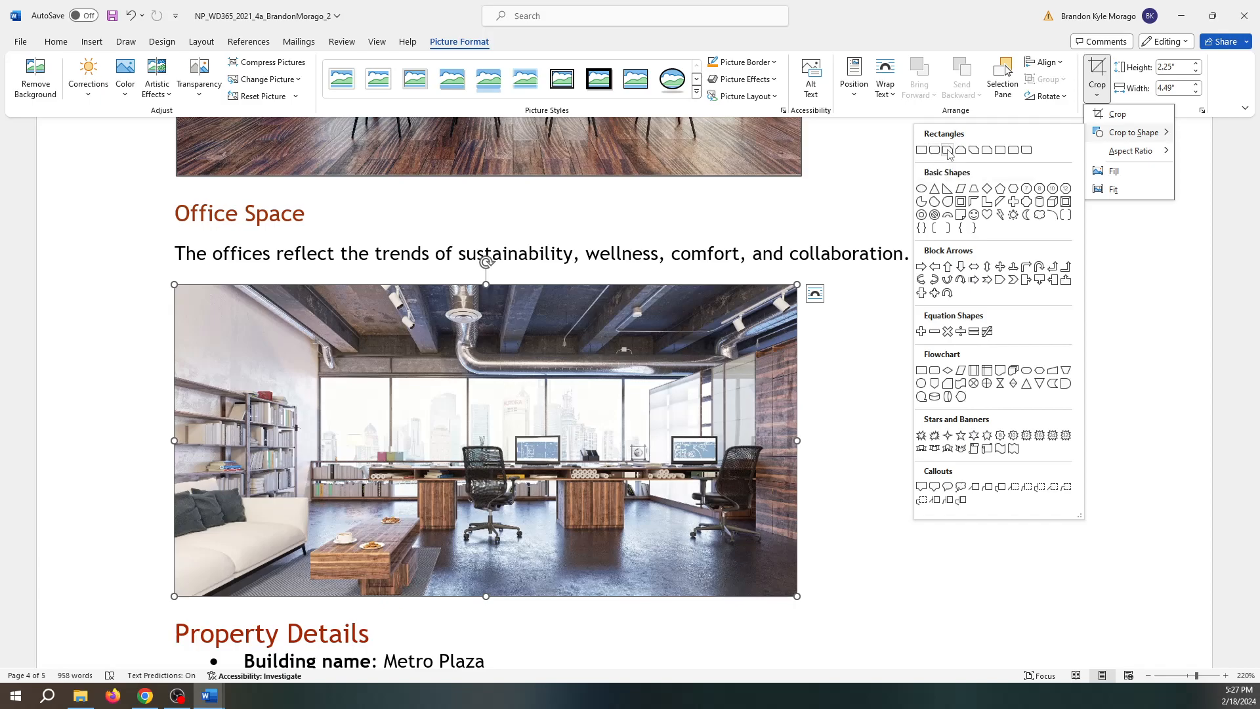
left_click(1015, 154)
left_click(945, 310)
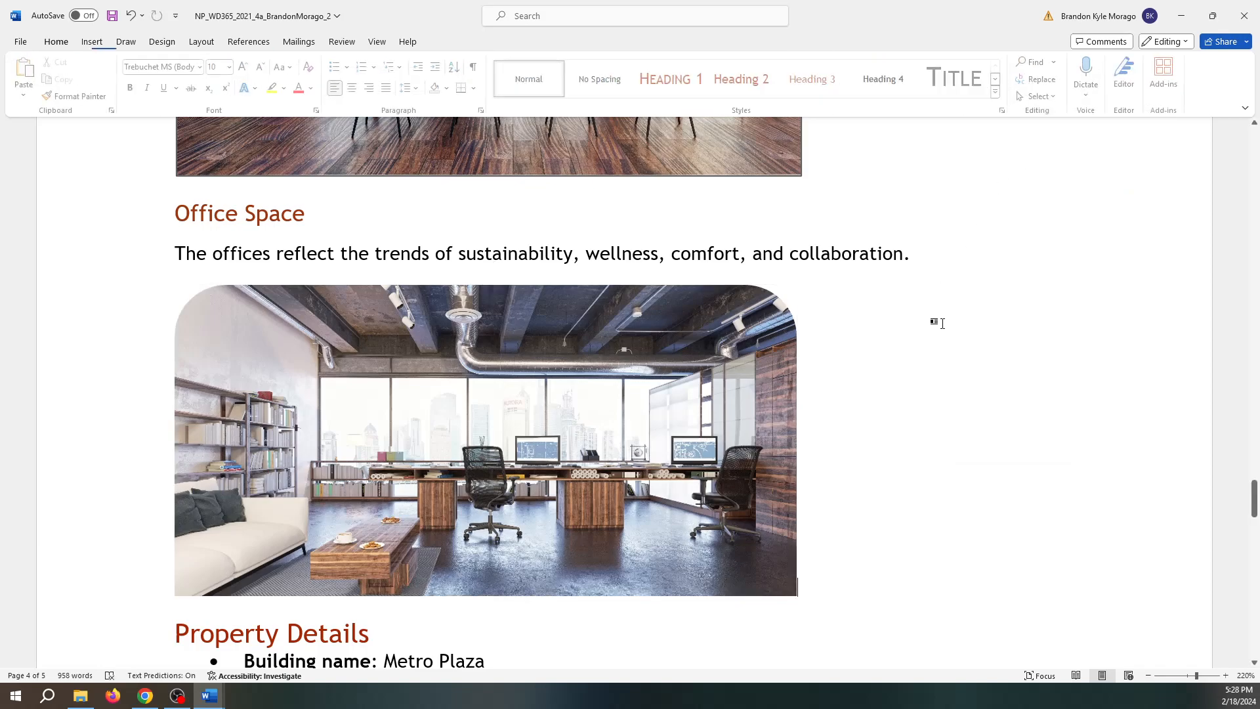
Give the Office Space picture a border in Black, Text 1, Lighter 35%.
scroll(949, 315, "up", 6)
scroll(951, 318, "down", 5)
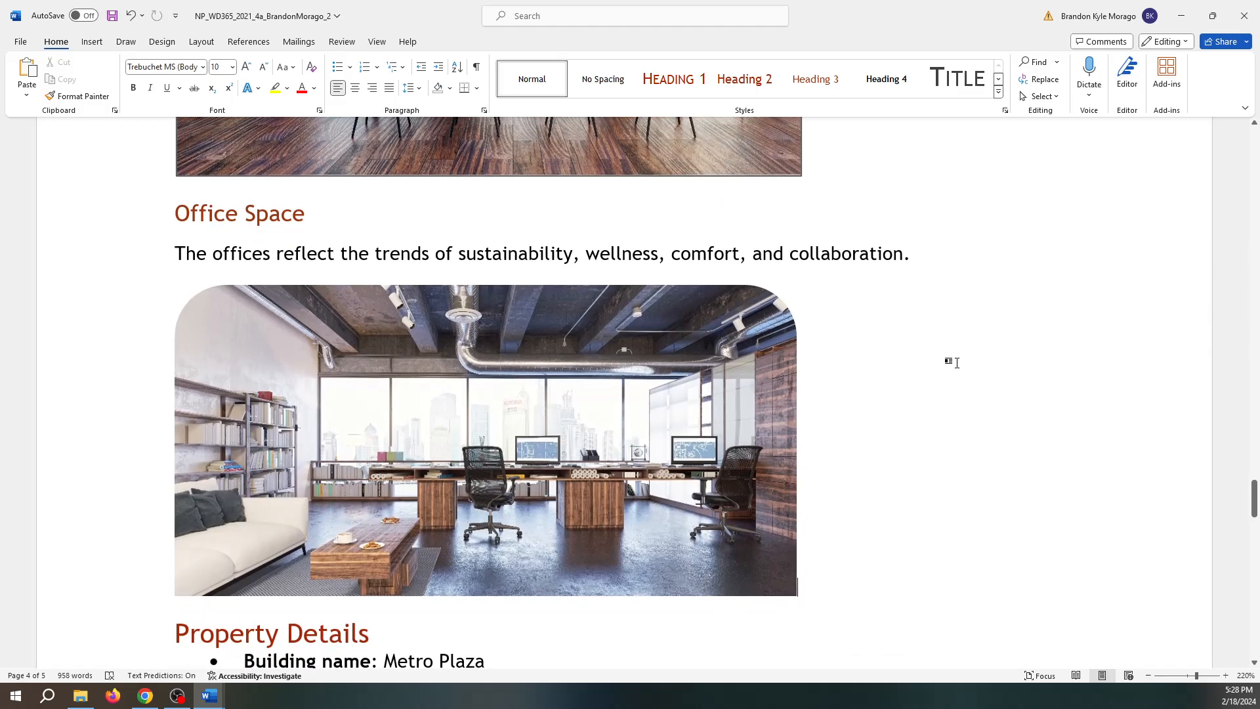
left_click(737, 451)
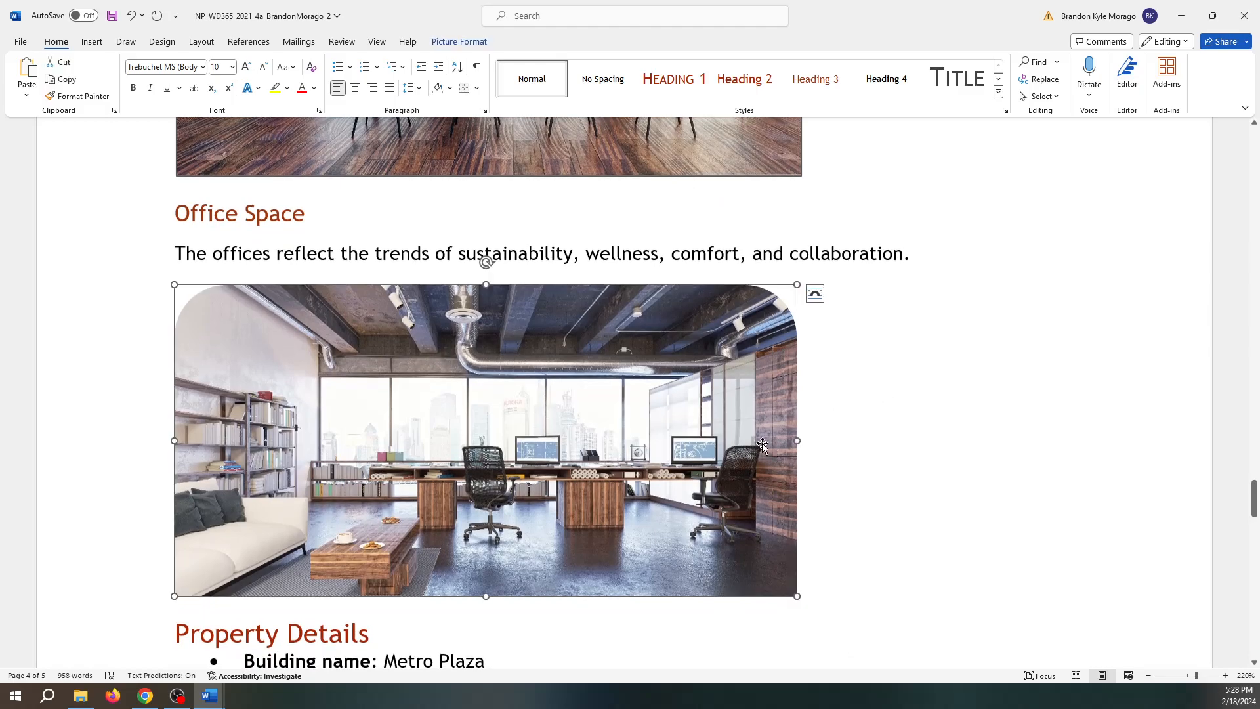
left_click(460, 42)
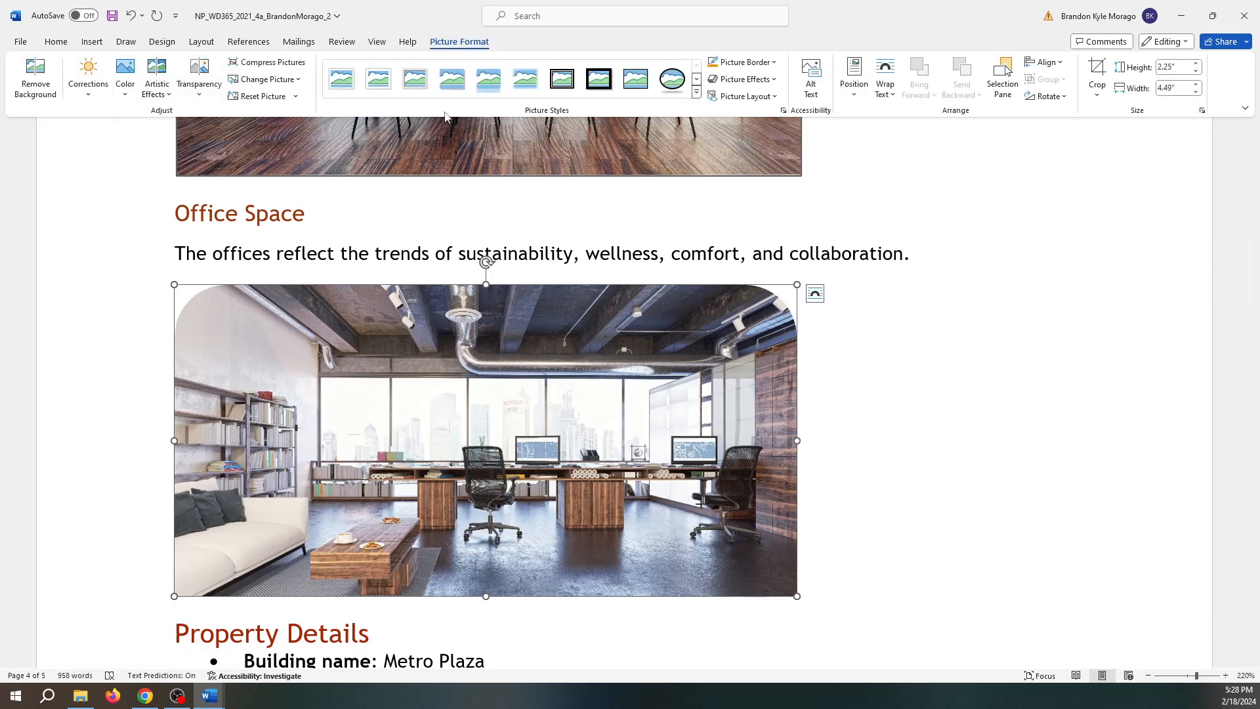
left_click(775, 62)
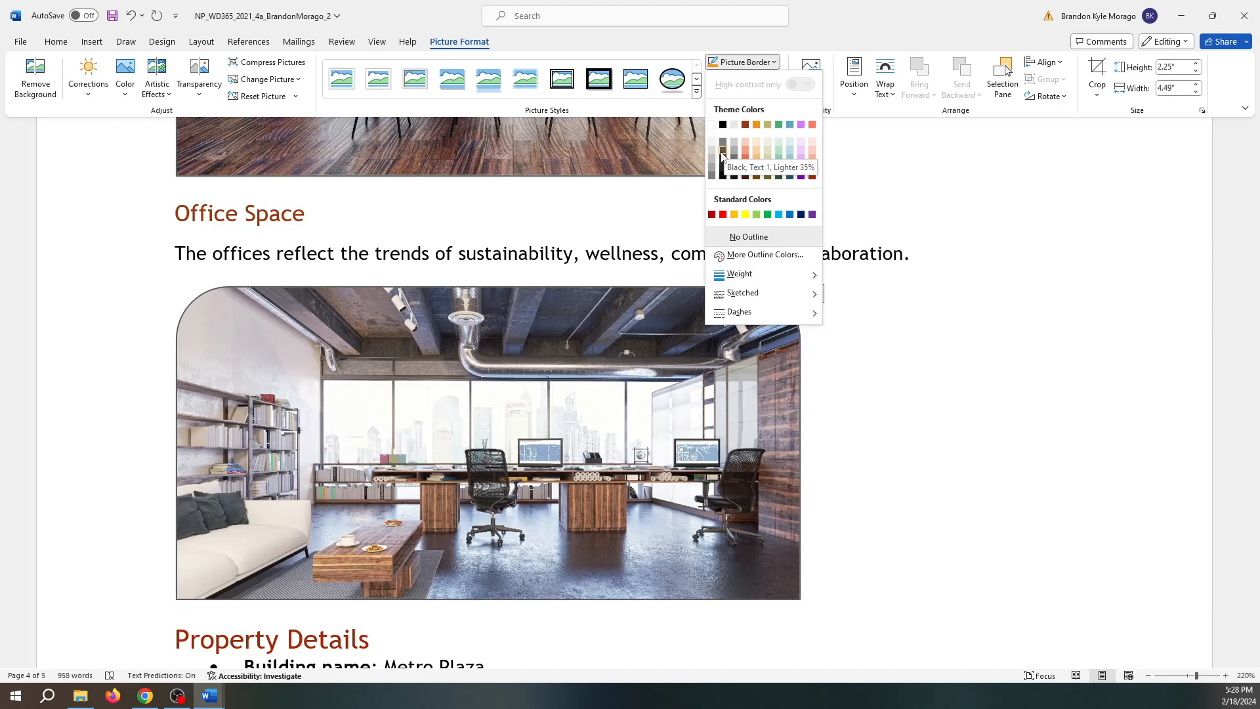
left_click(723, 149)
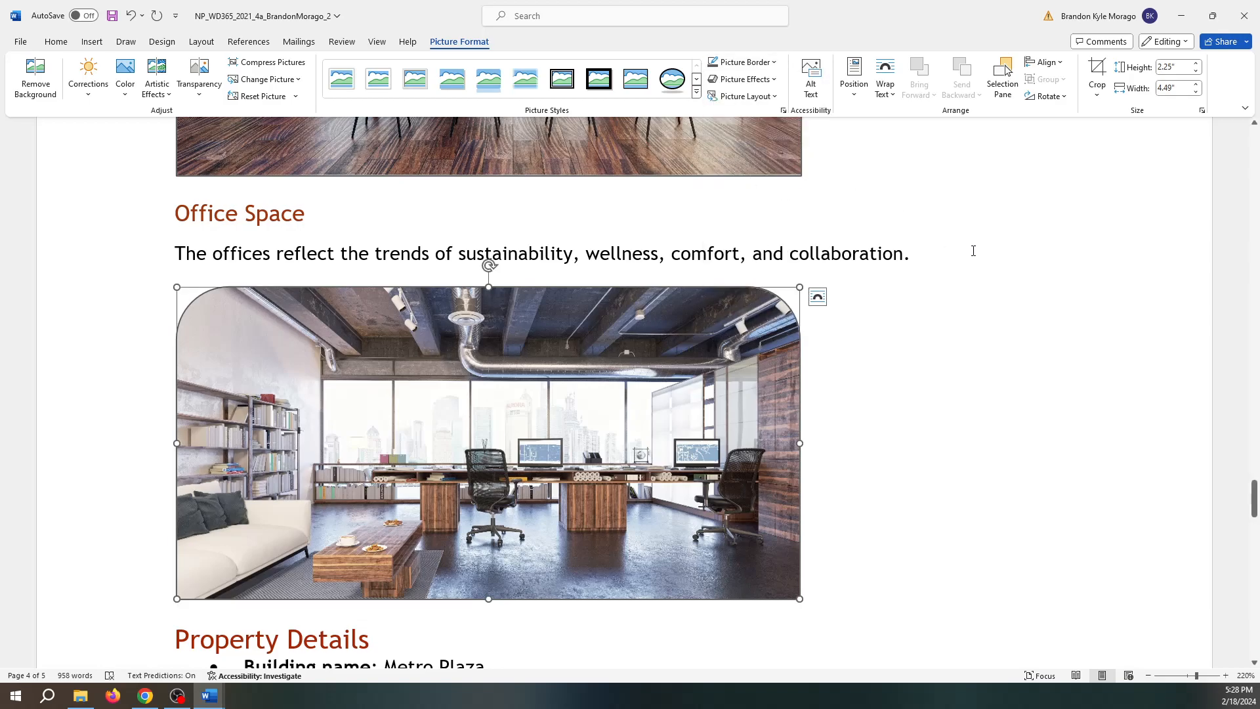
Give the Christina Trading Co-op entry, first in the Area Employers list, a hanging indent of 0.2".
scroll(1163, 441, "down", 15)
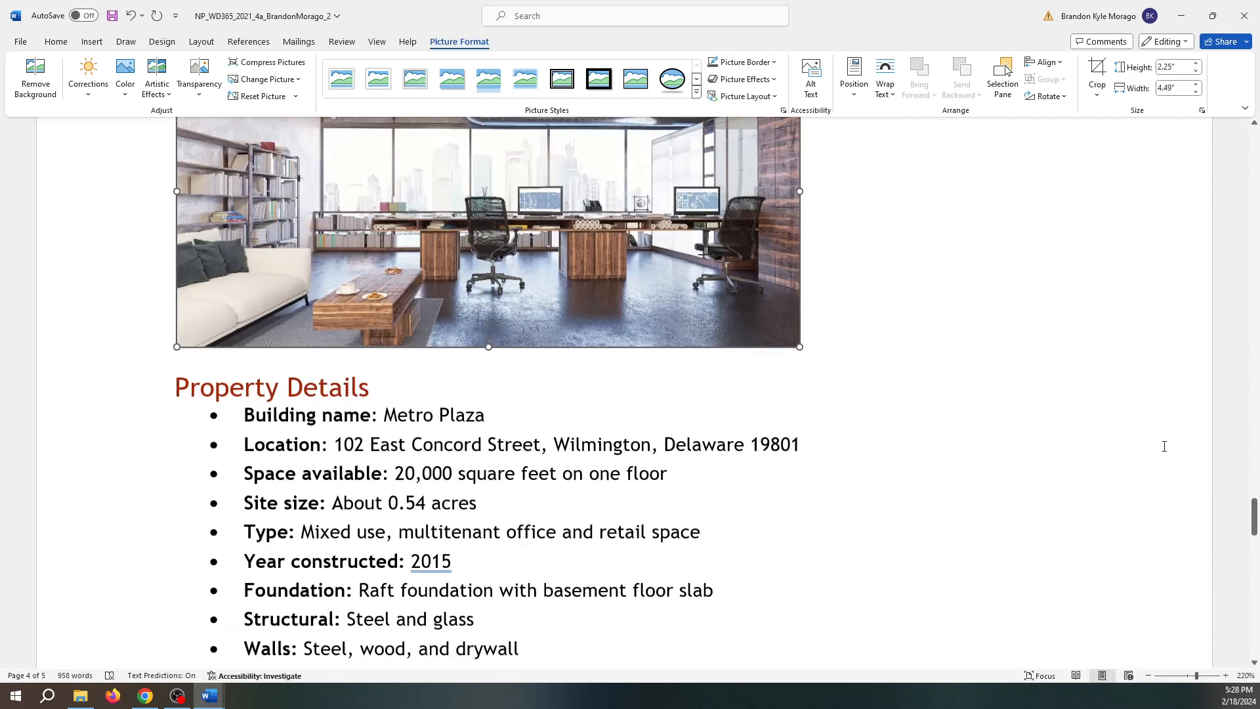
scroll(1184, 451, "down", 2)
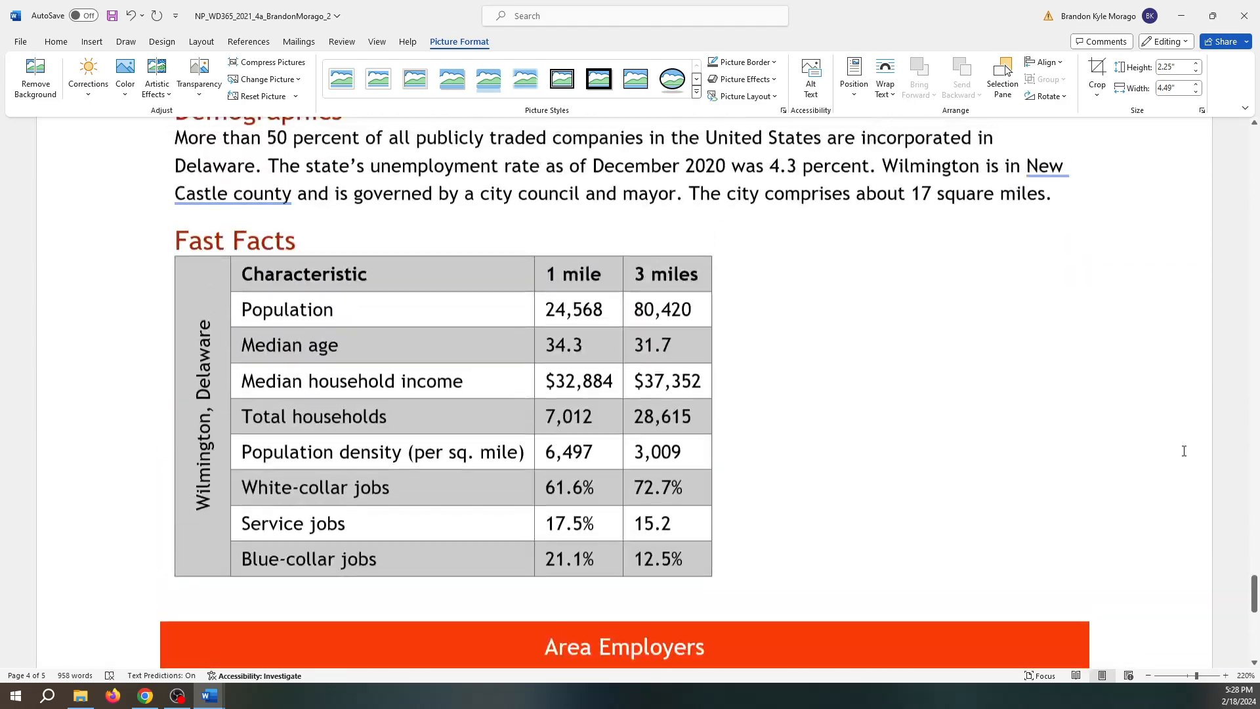
scroll(1184, 451, "up", 3)
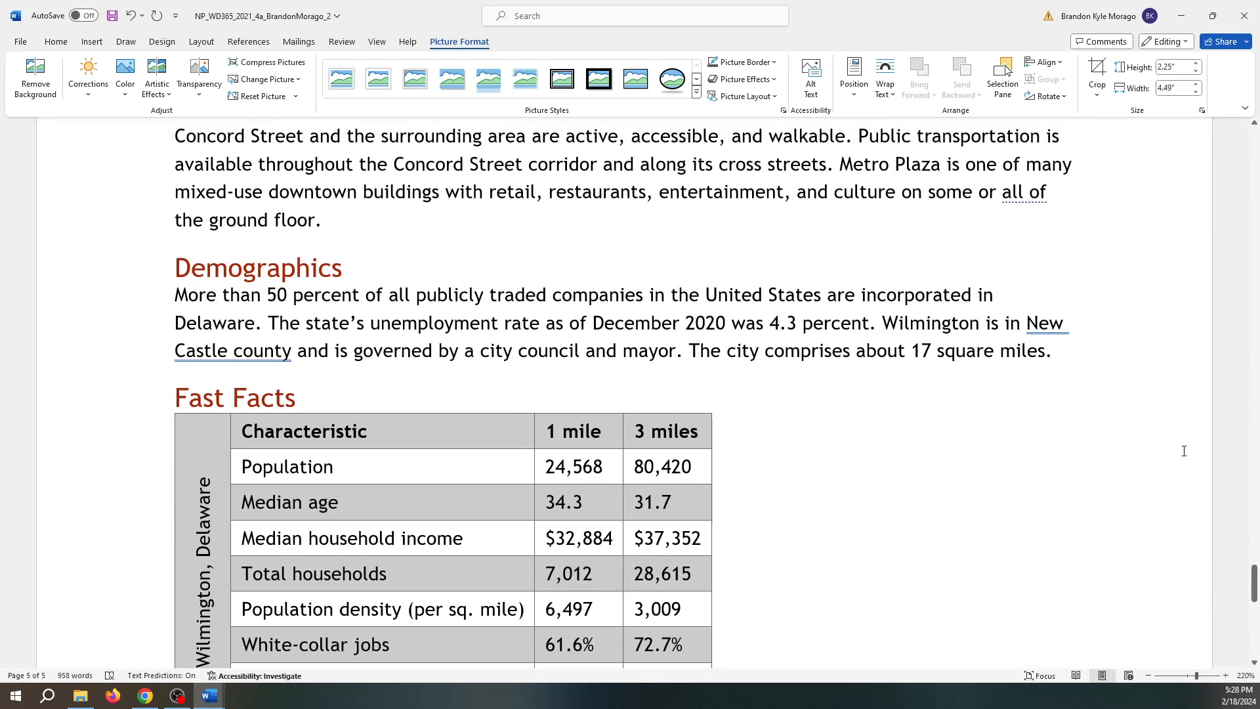
scroll(1124, 470, "down", 9)
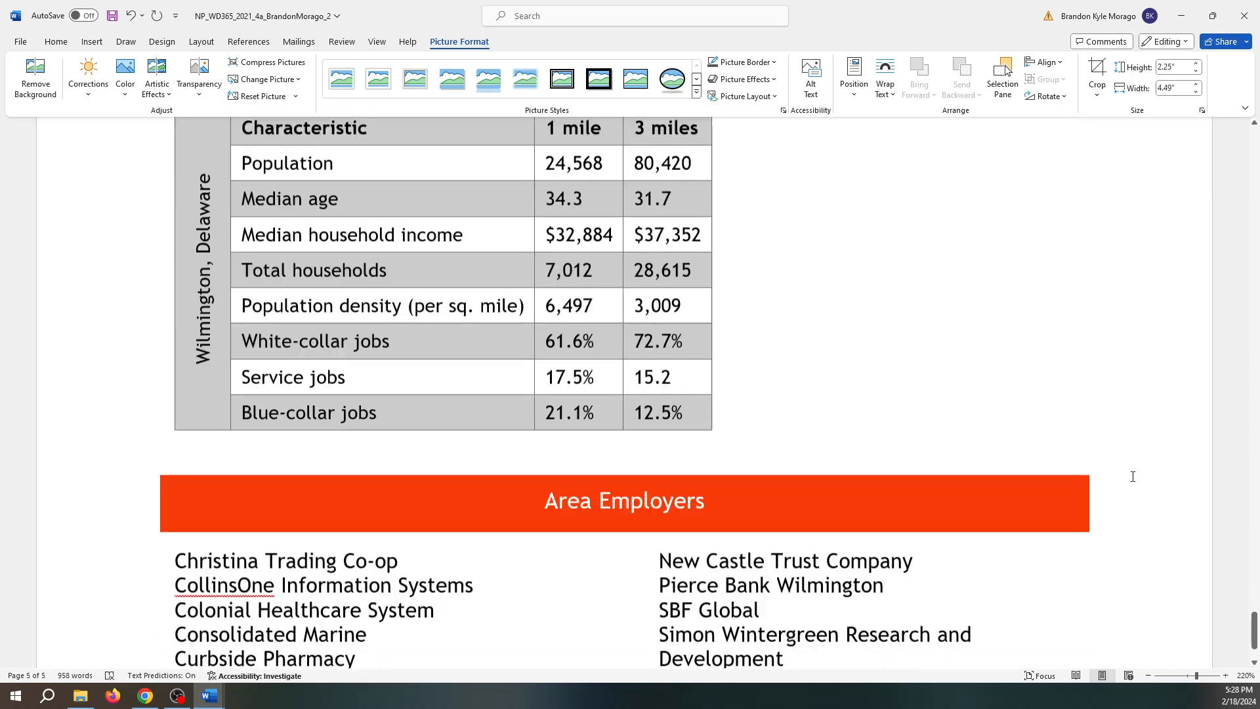
scroll(1131, 473, "up", 3)
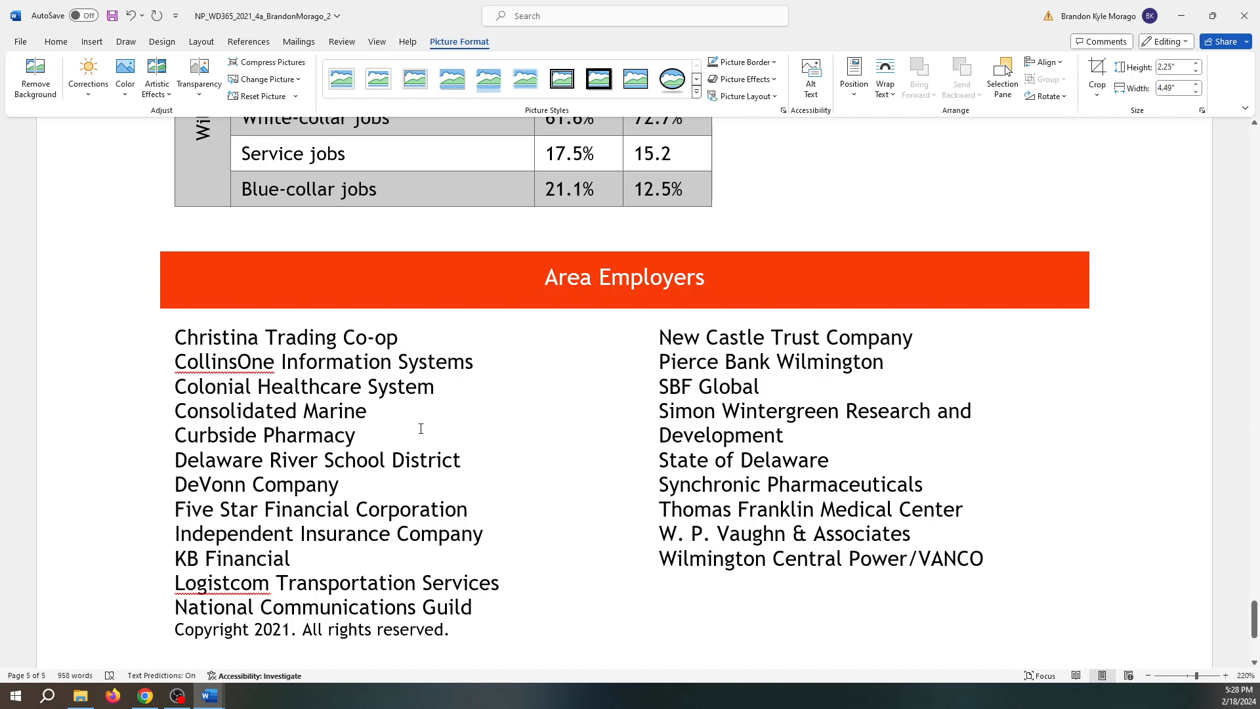
left_click(174, 337)
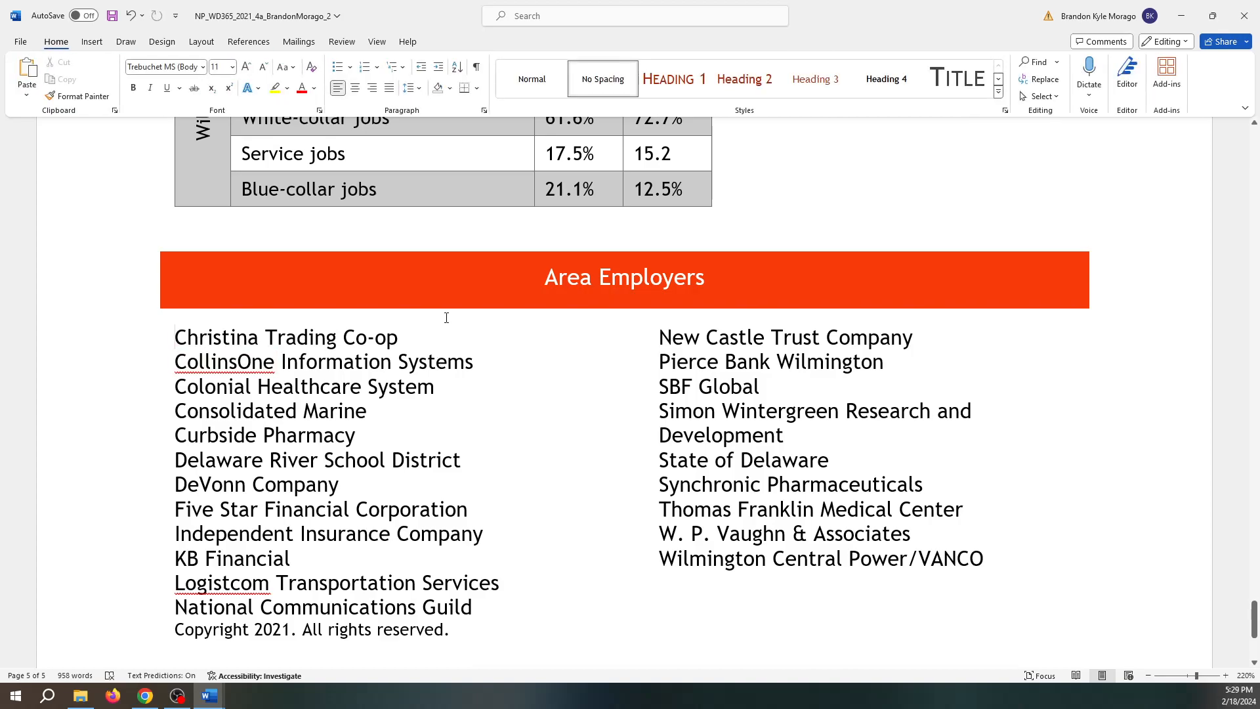
left_click(92, 42)
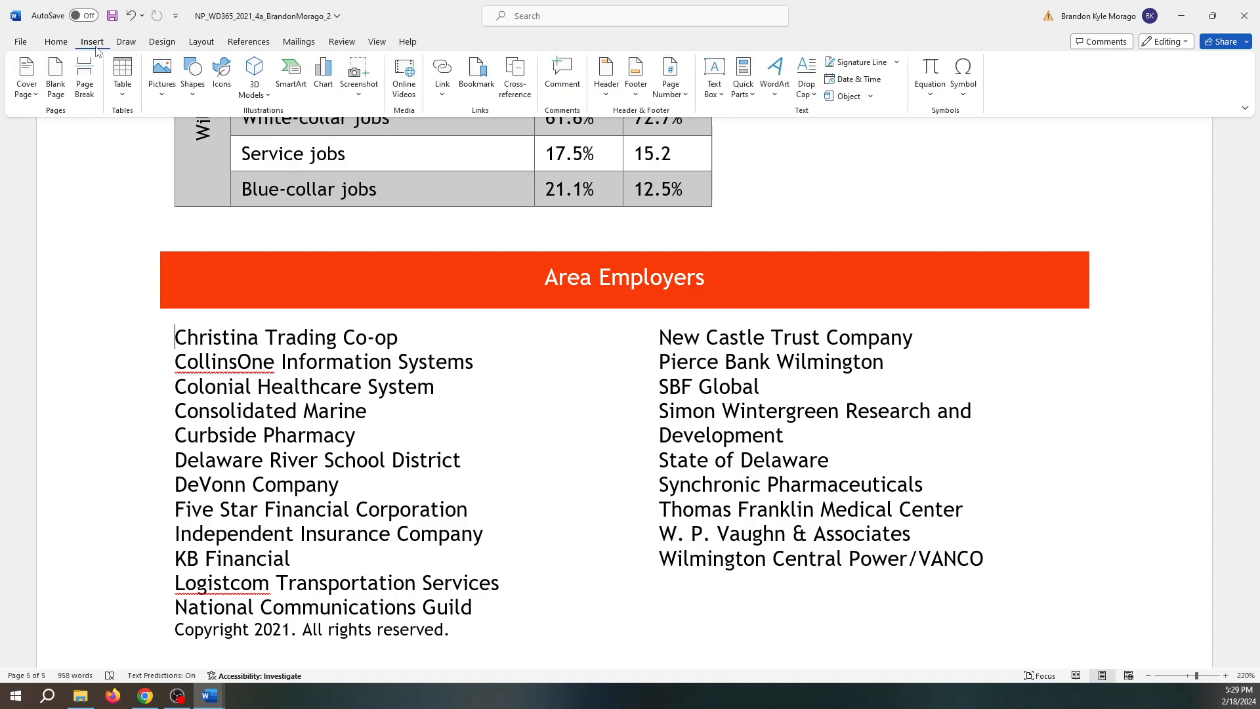
left_click(55, 41)
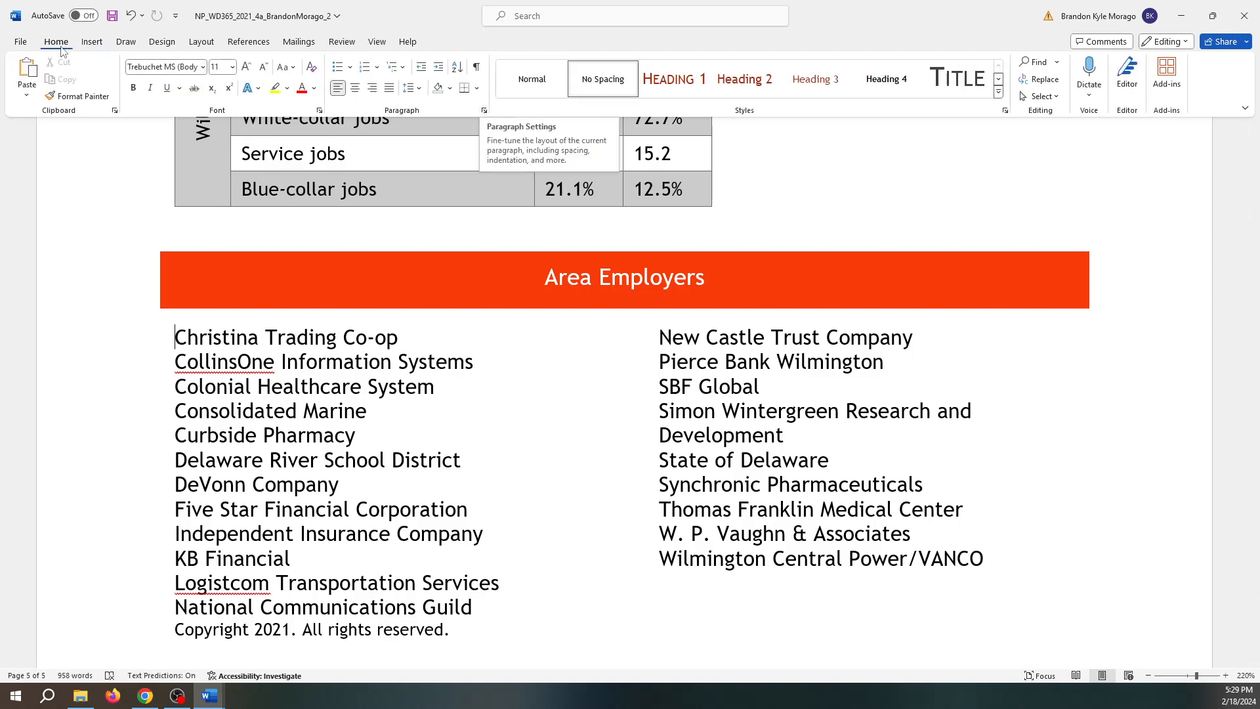
left_click(483, 112)
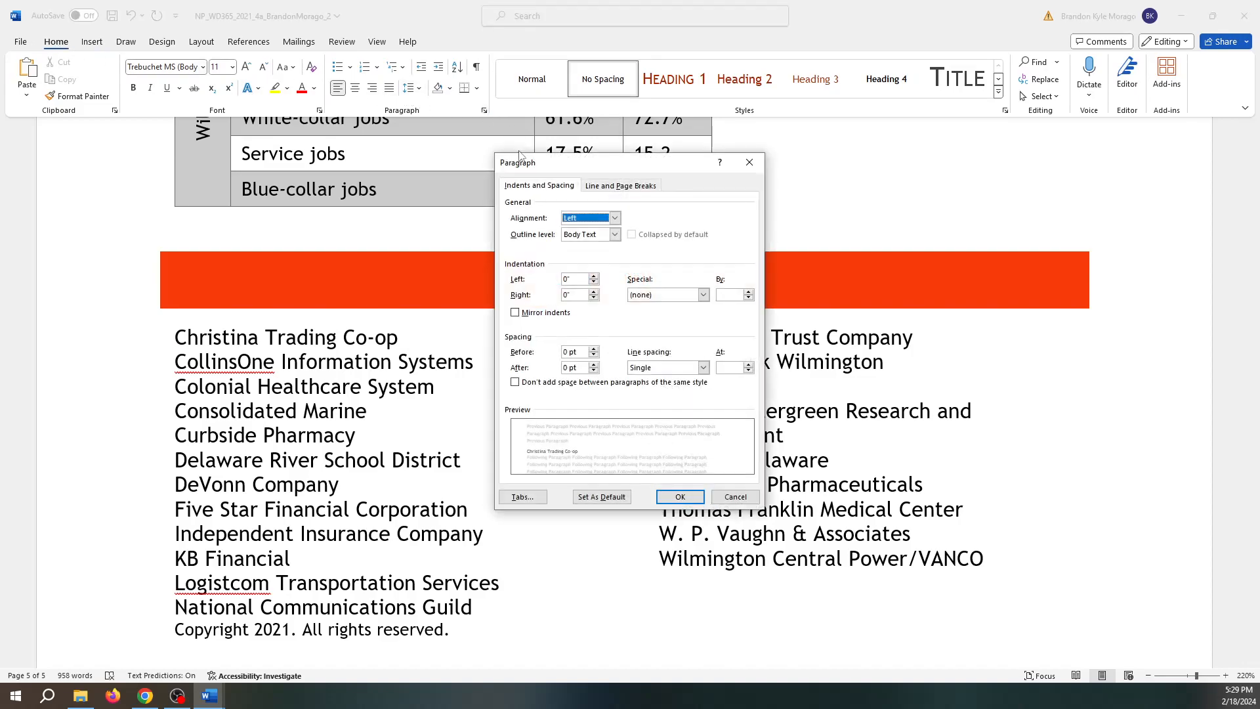
left_click(702, 297)
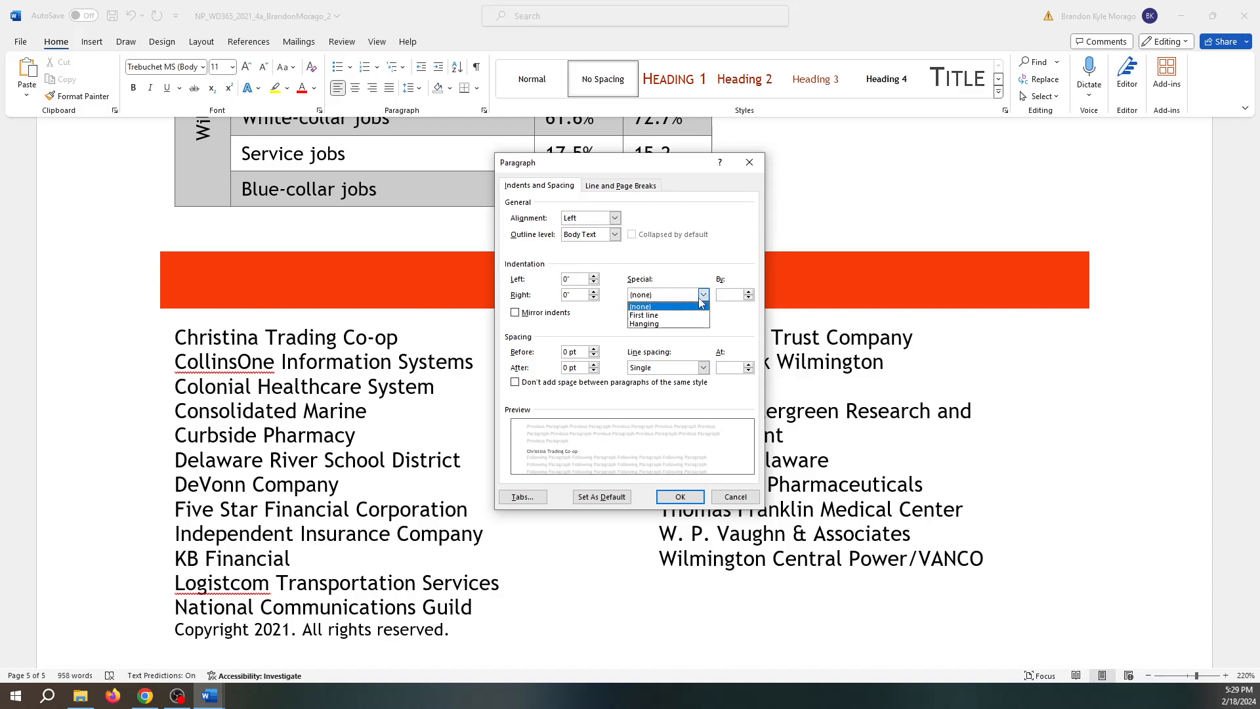
left_click(701, 284)
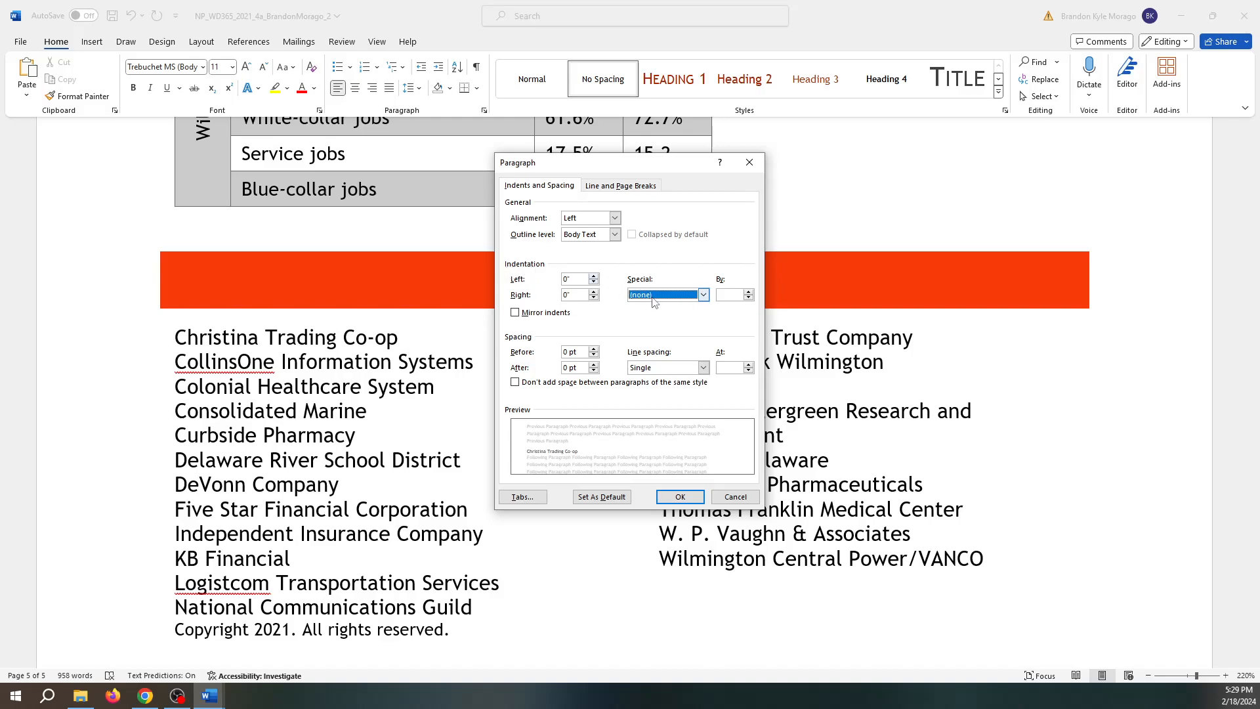
left_click(702, 297)
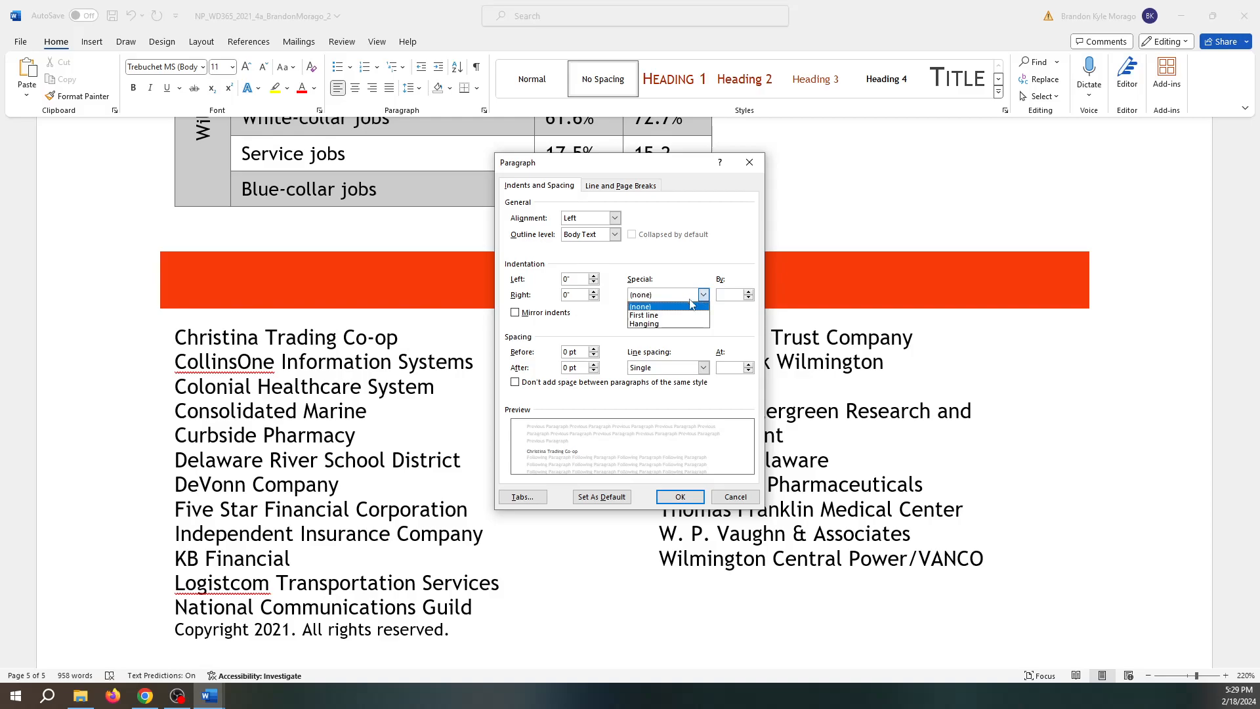
left_click(665, 325)
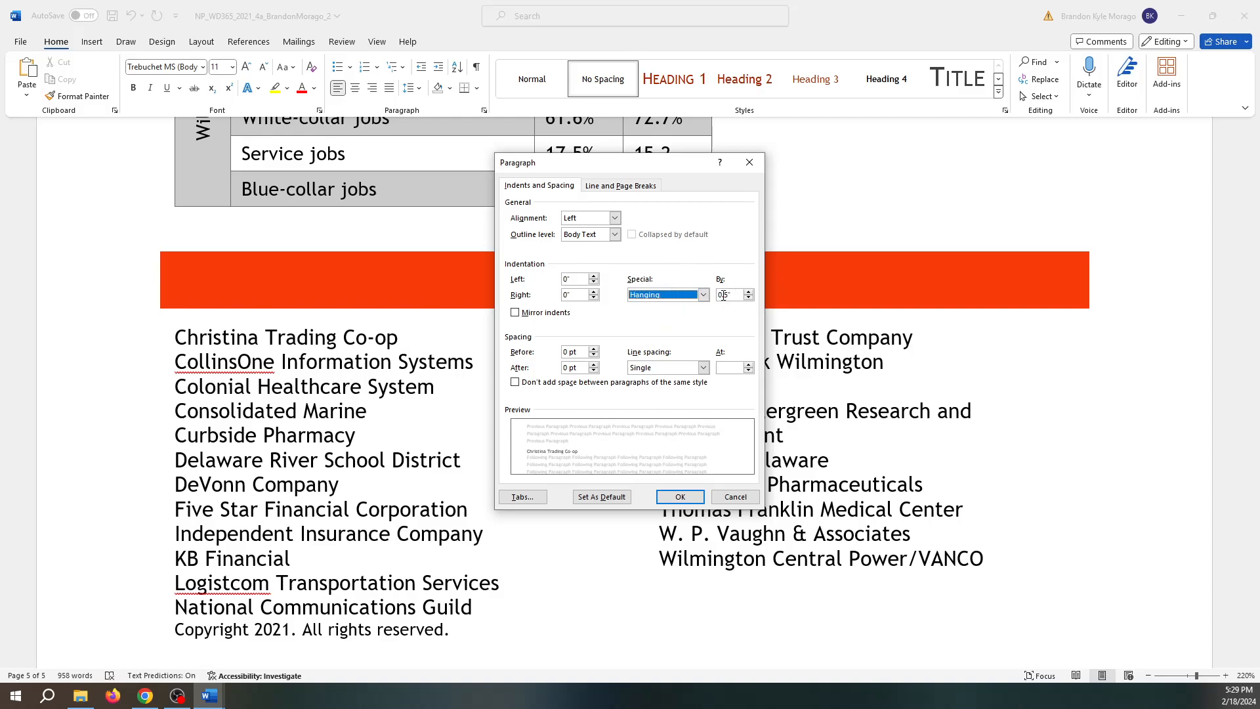
left_click(749, 298)
left_click(749, 298)
left_click(680, 497)
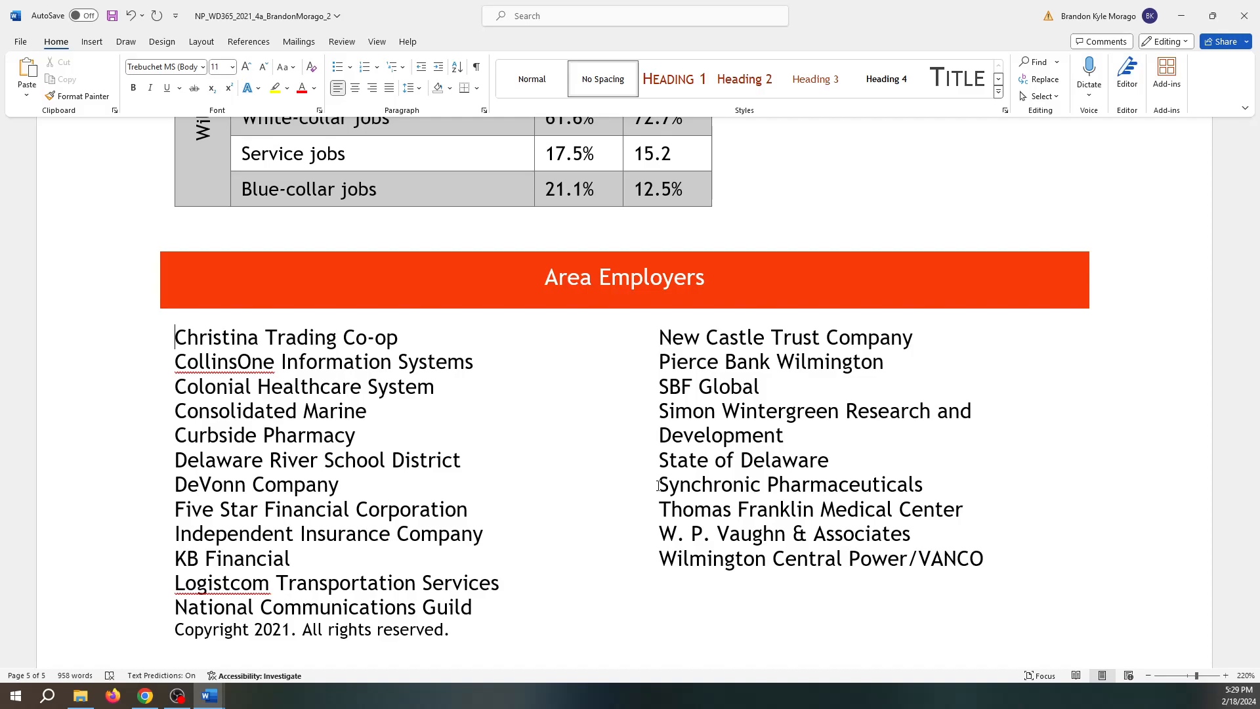
key("Tab")
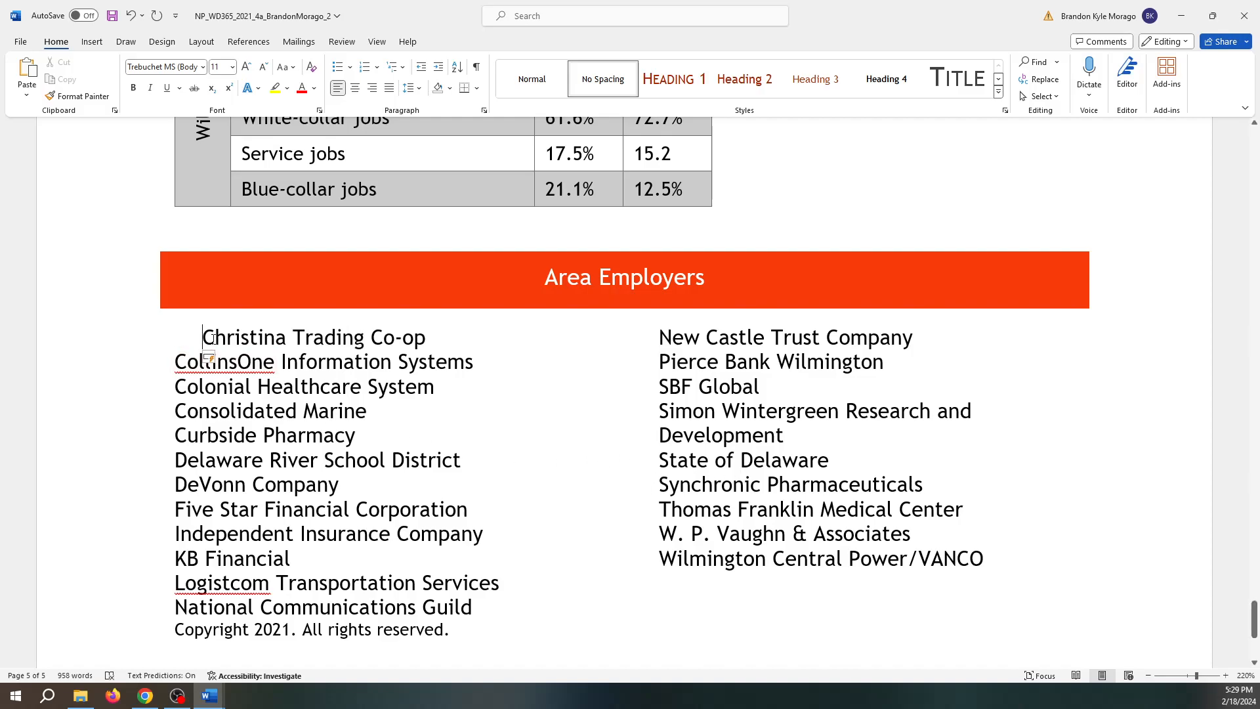
key("BackSpace")
right_click(176, 339)
key("Escape")
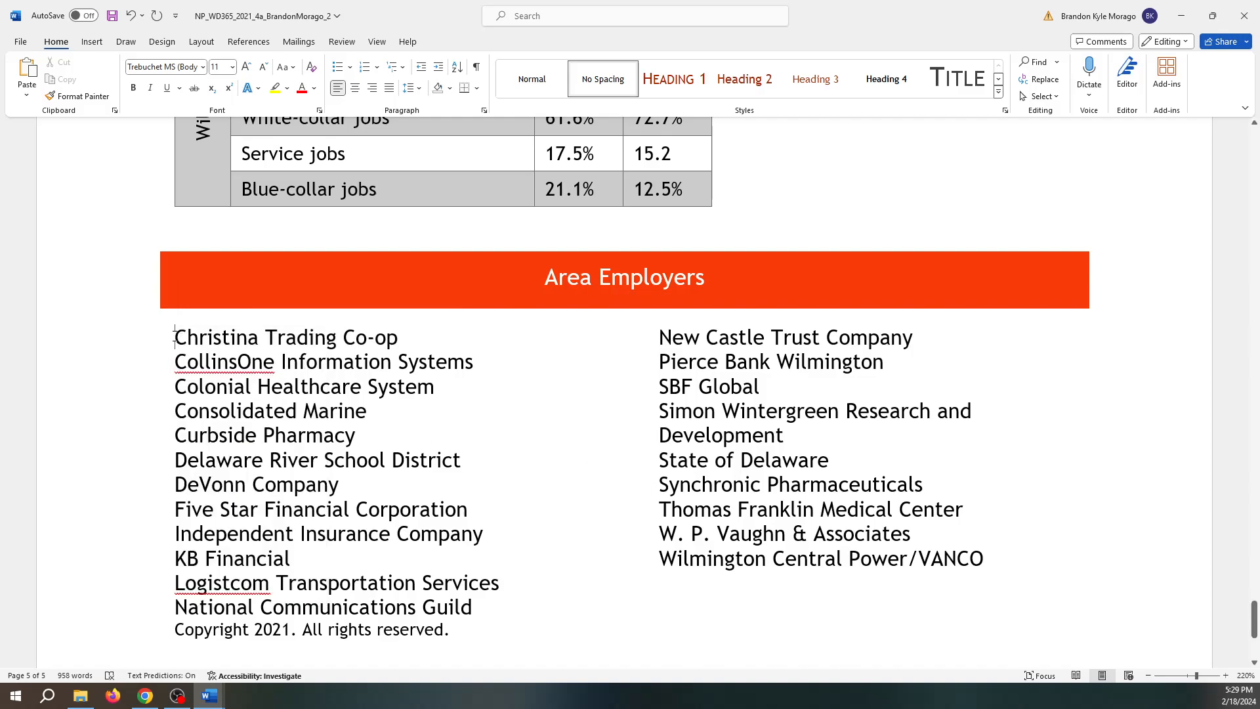
Check the paragraph indentation settings of the first entry in the Area Employers list.
left_click(92, 43)
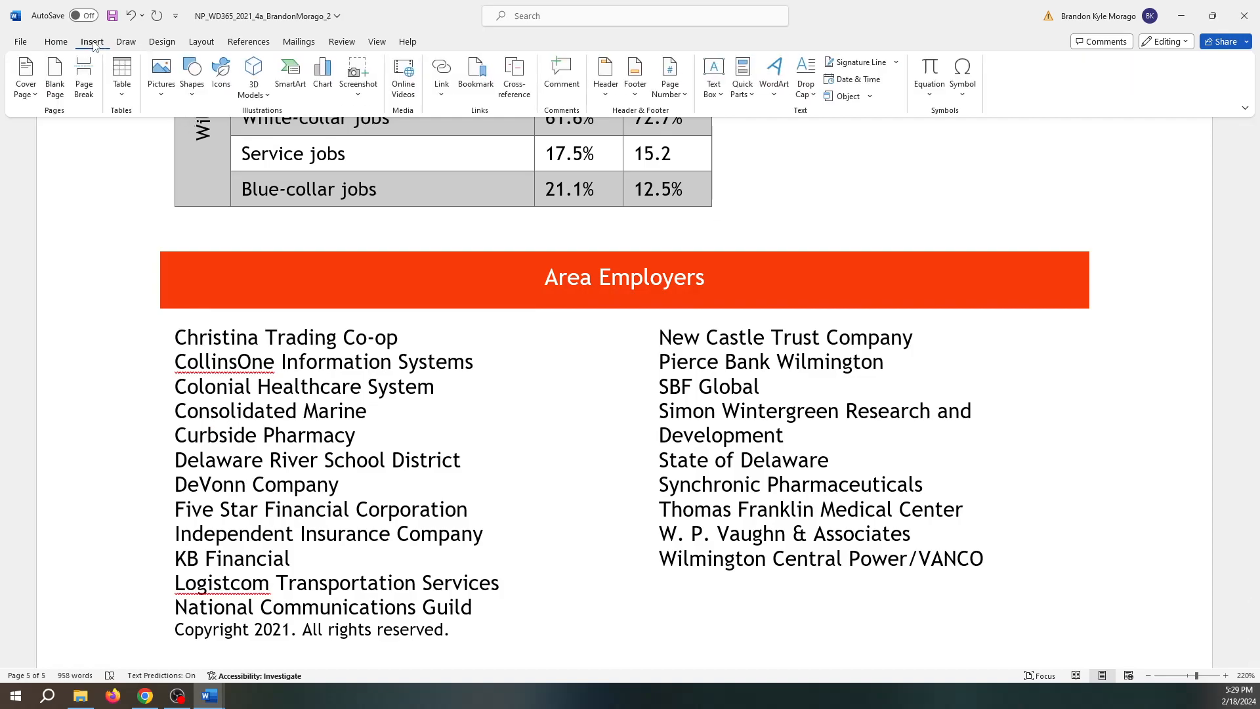
left_click(55, 43)
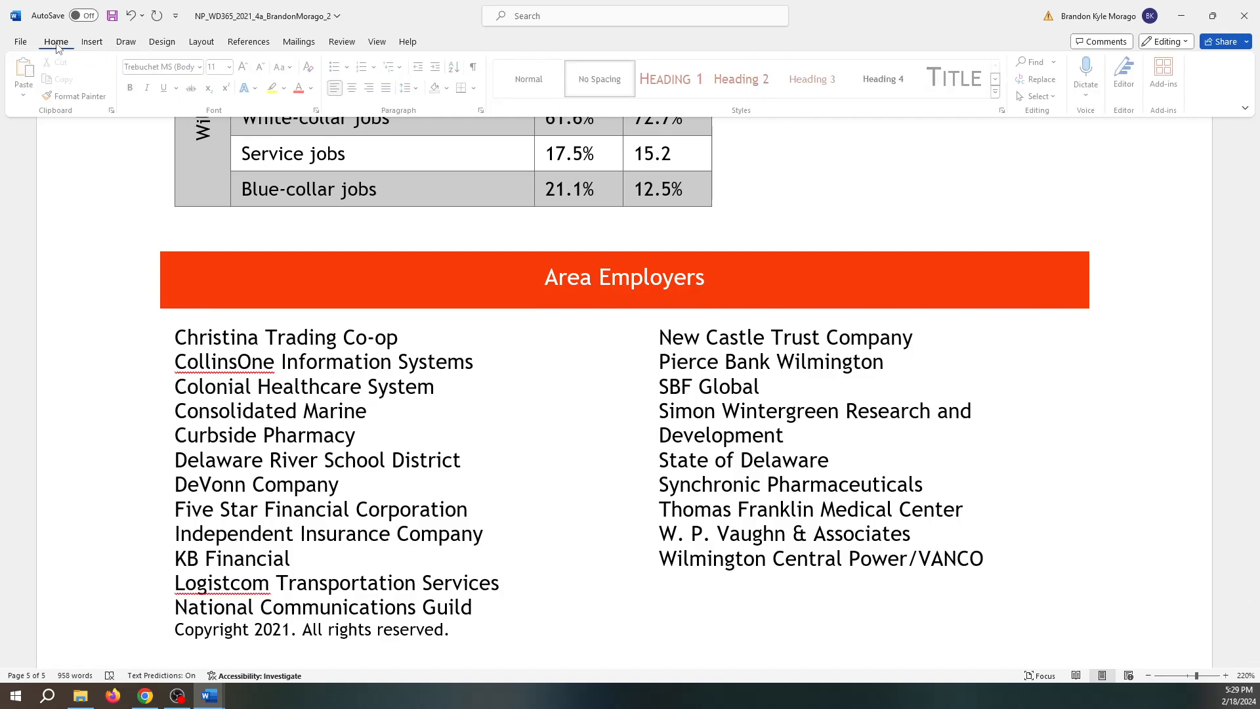
left_click(484, 111)
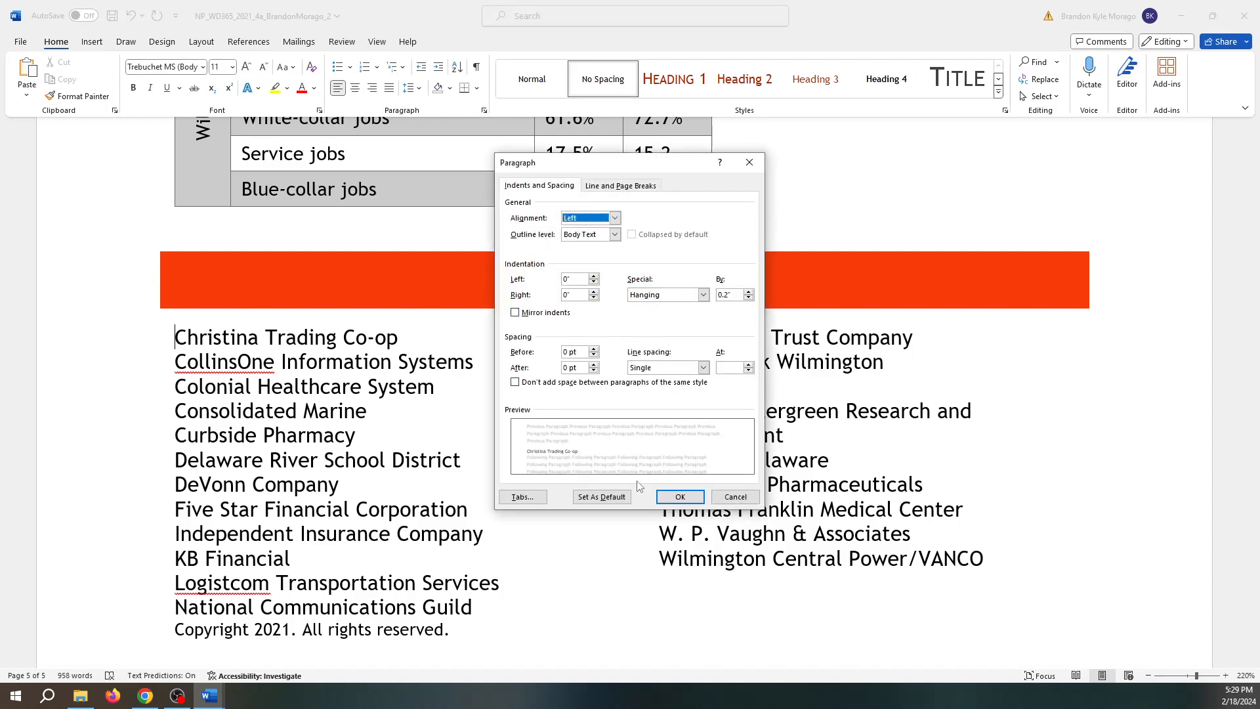
left_click(694, 501)
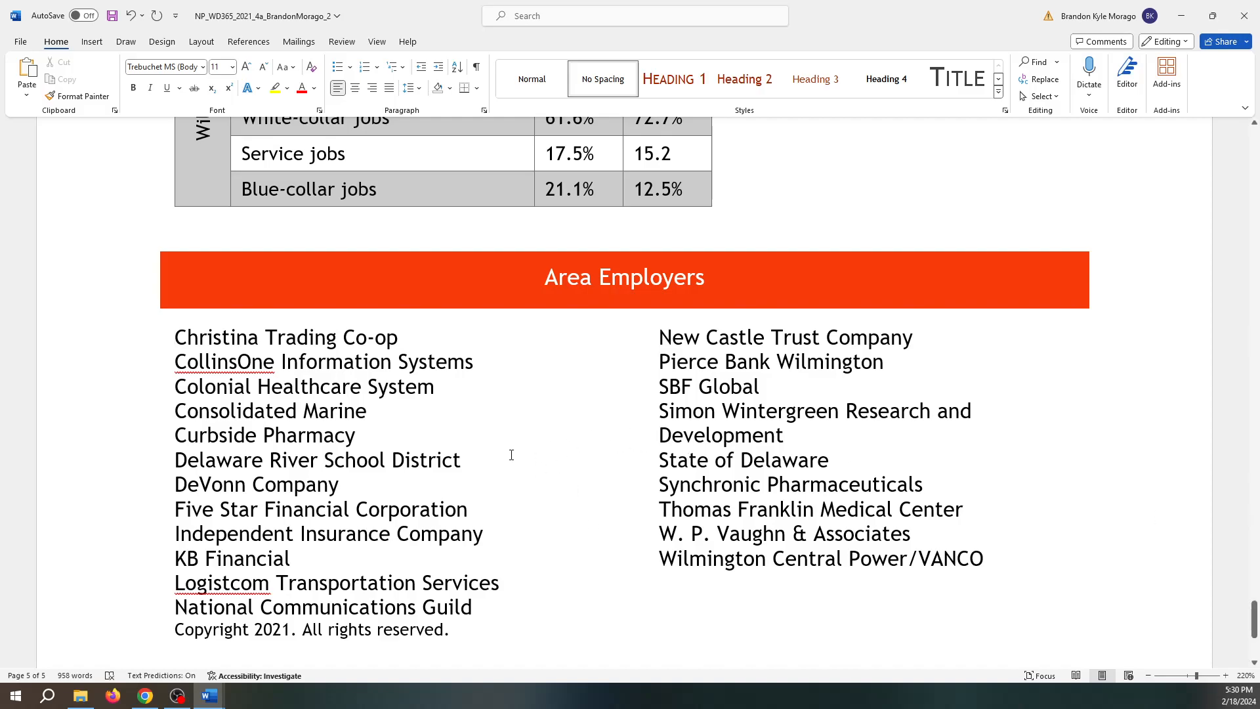
Insert a © symbol followed by a space before "Copyright 2021. All rights reserved." and save the document.
scroll(393, 499, "down", 5)
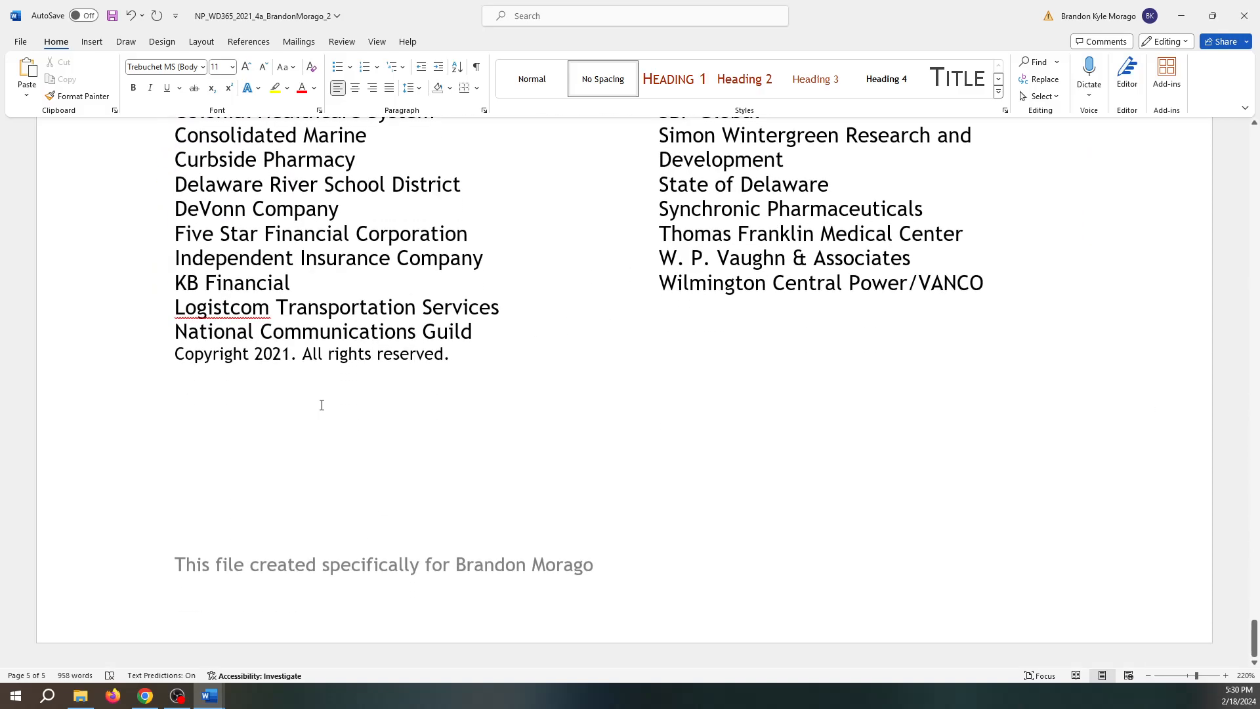
left_click(175, 355)
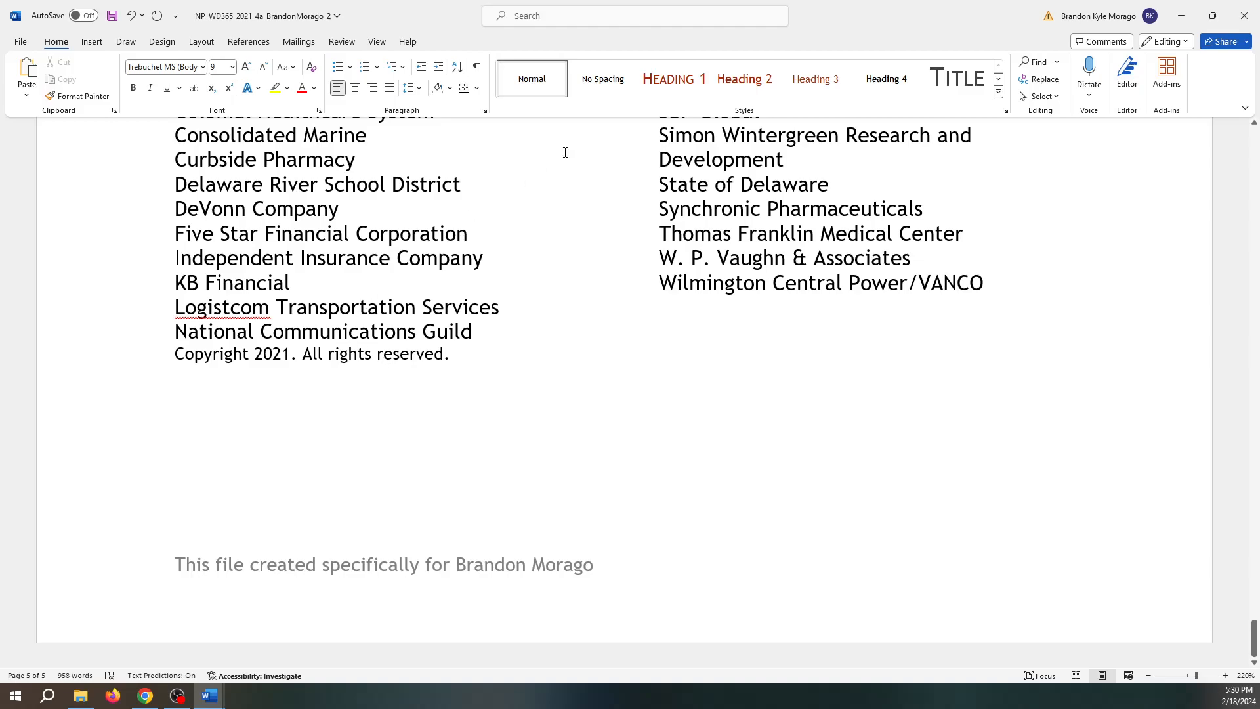
left_click(93, 42)
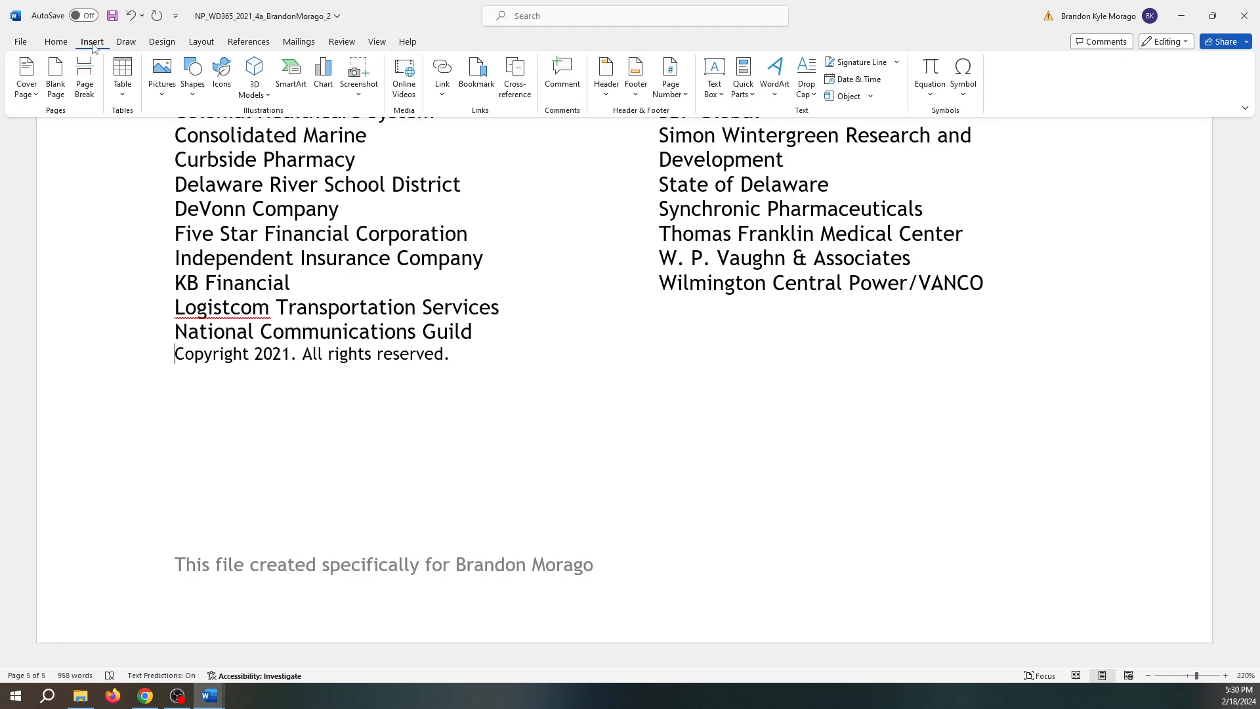
left_click(965, 102)
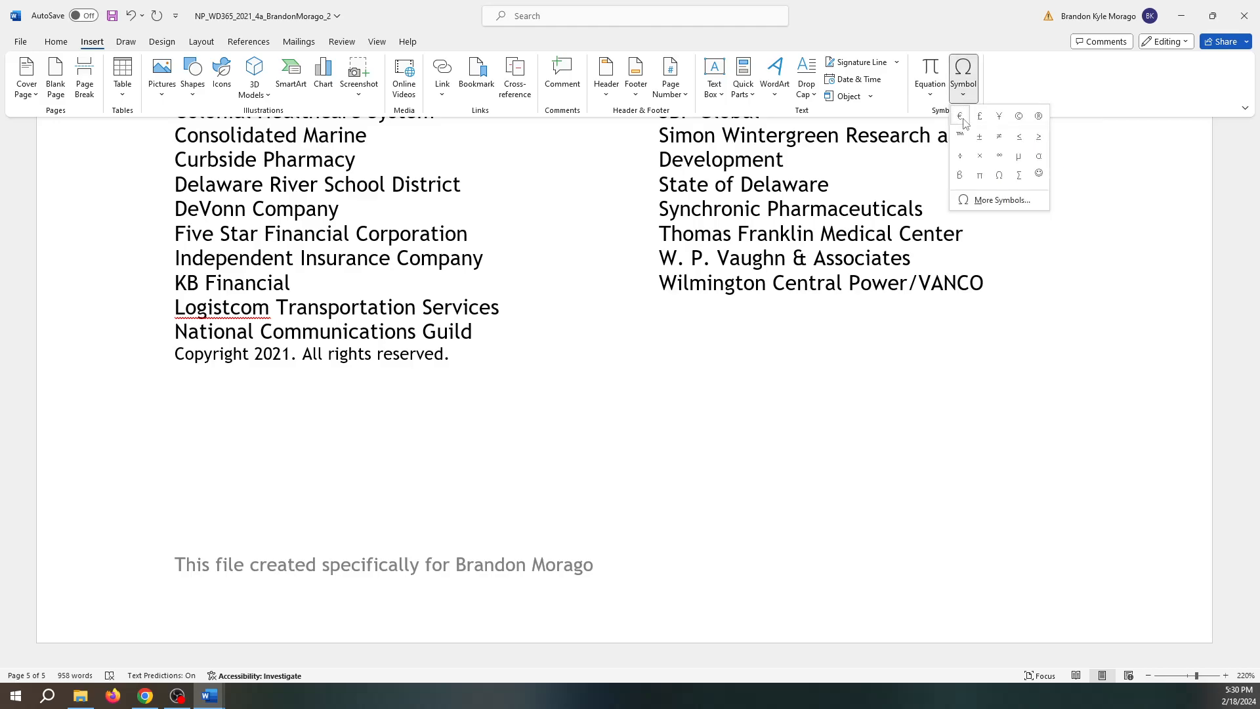
left_click(1018, 117)
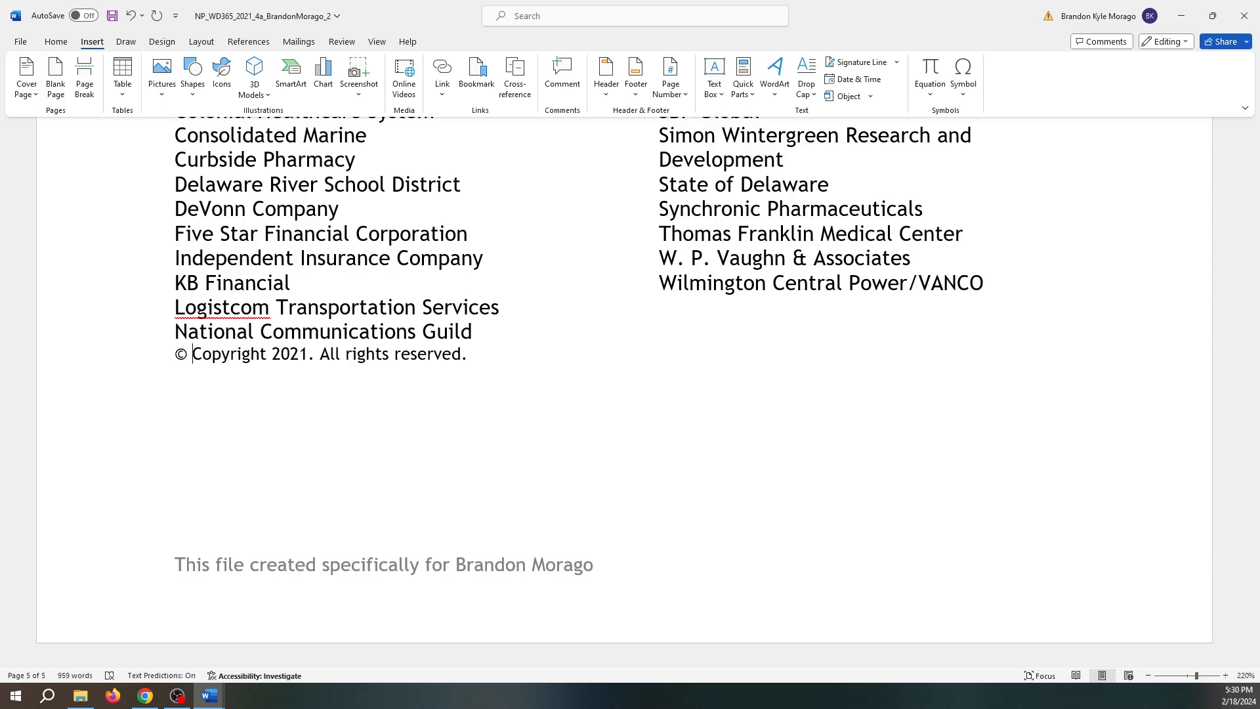
left_click(18, 47)
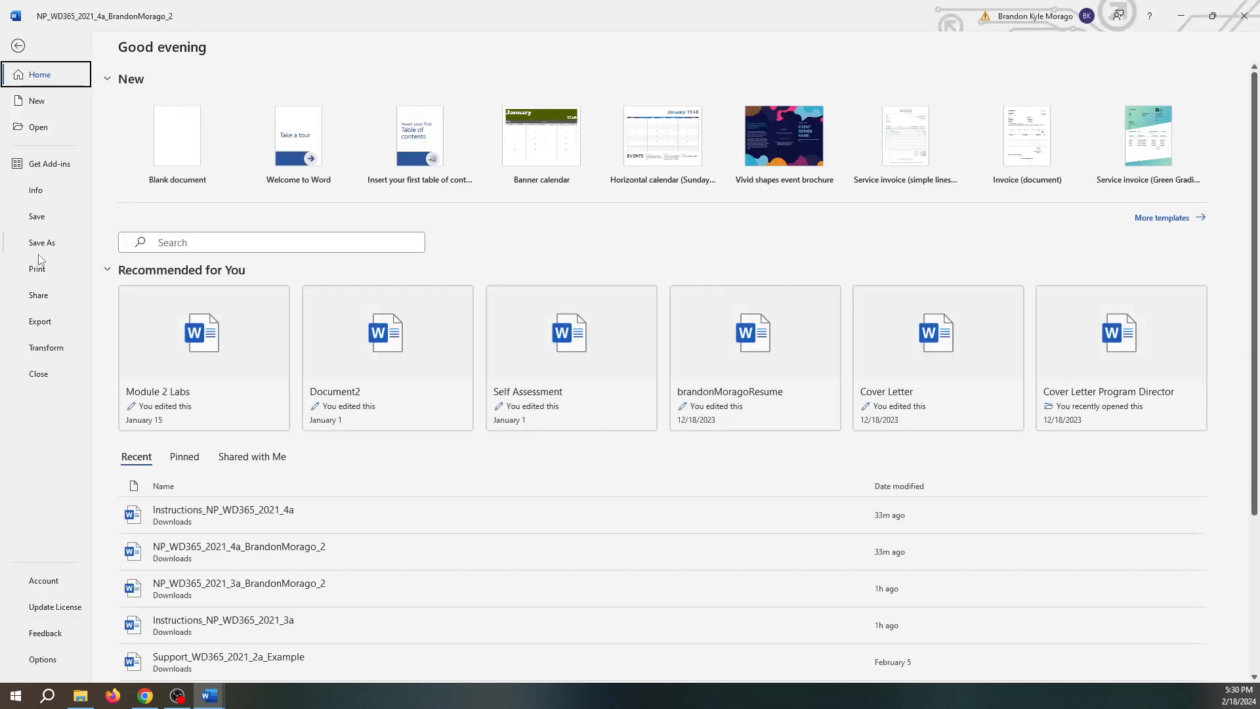
left_click(43, 225)
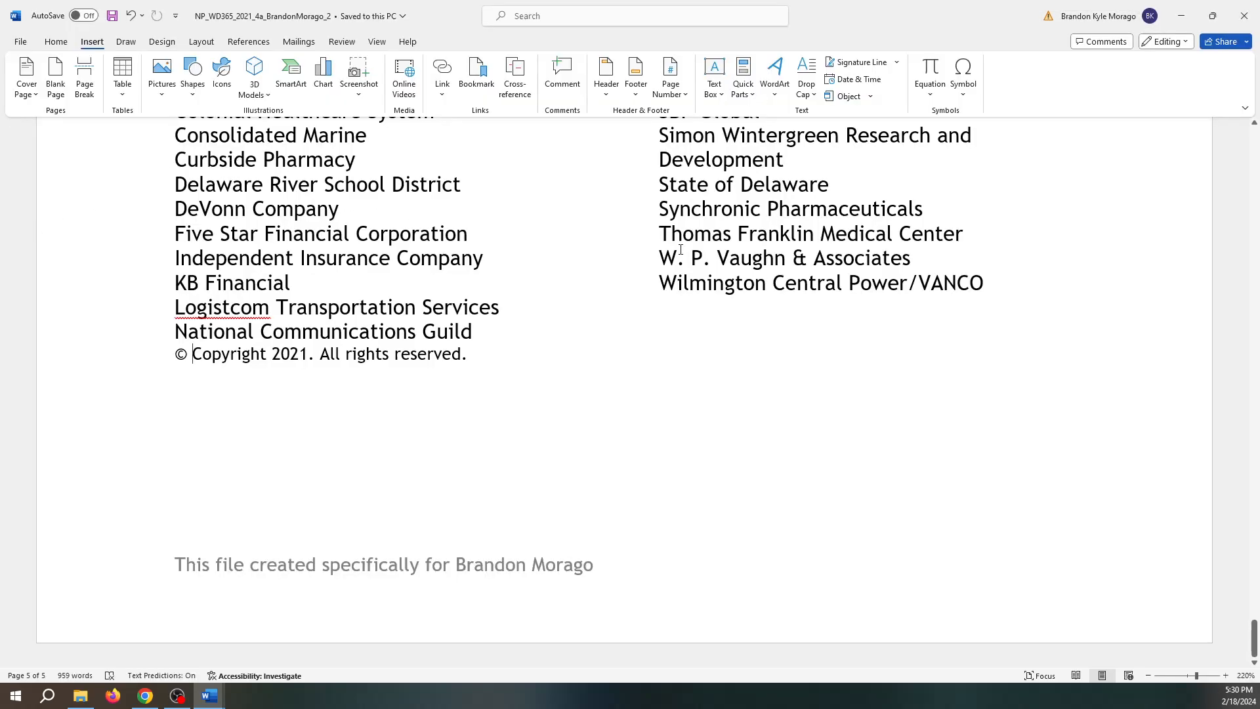